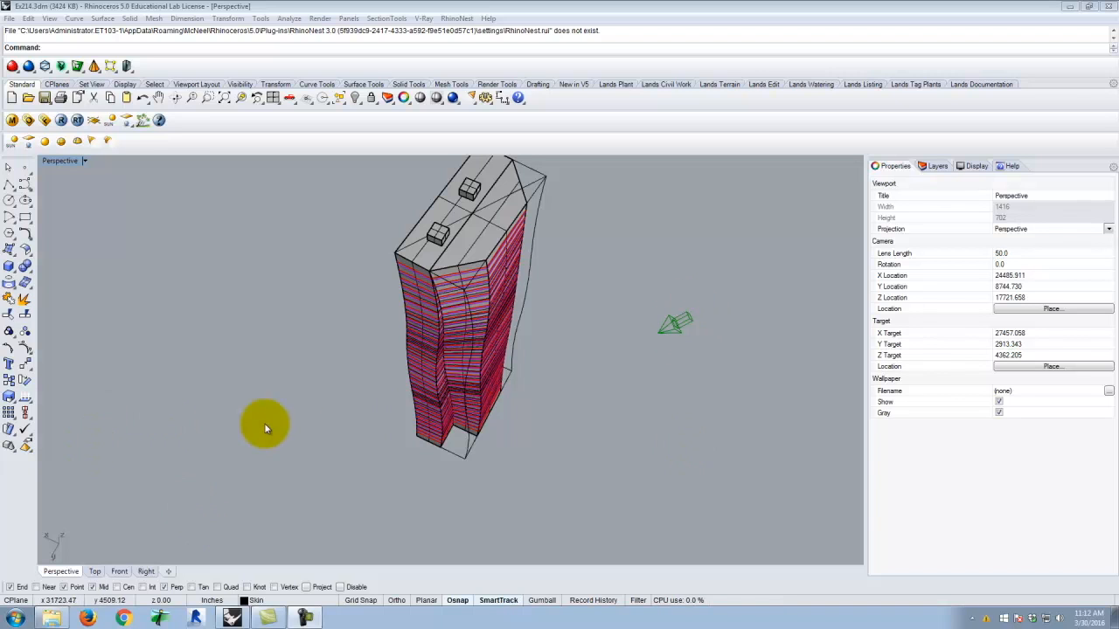
# Examine the tower model from several sides, including its facade floor lines, roof and the two core boxes on top.
pyautogui.click(334, 300)
pyautogui.moveTo(427, 278); pyautogui.dragTo(530, 420, button='right')
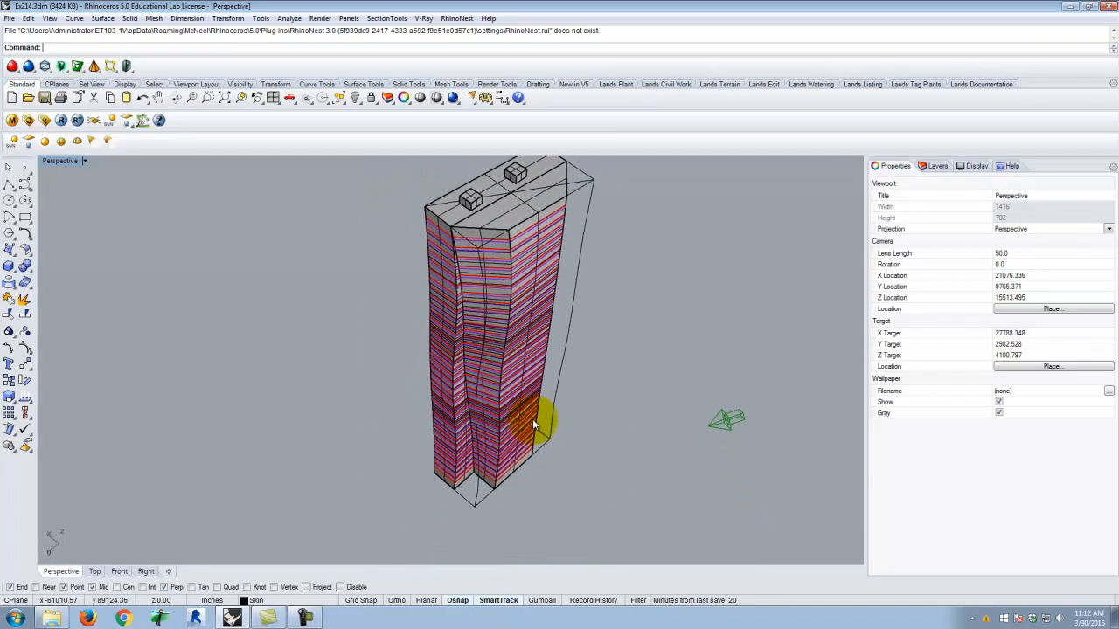
pyautogui.scroll(5, 475, 250)
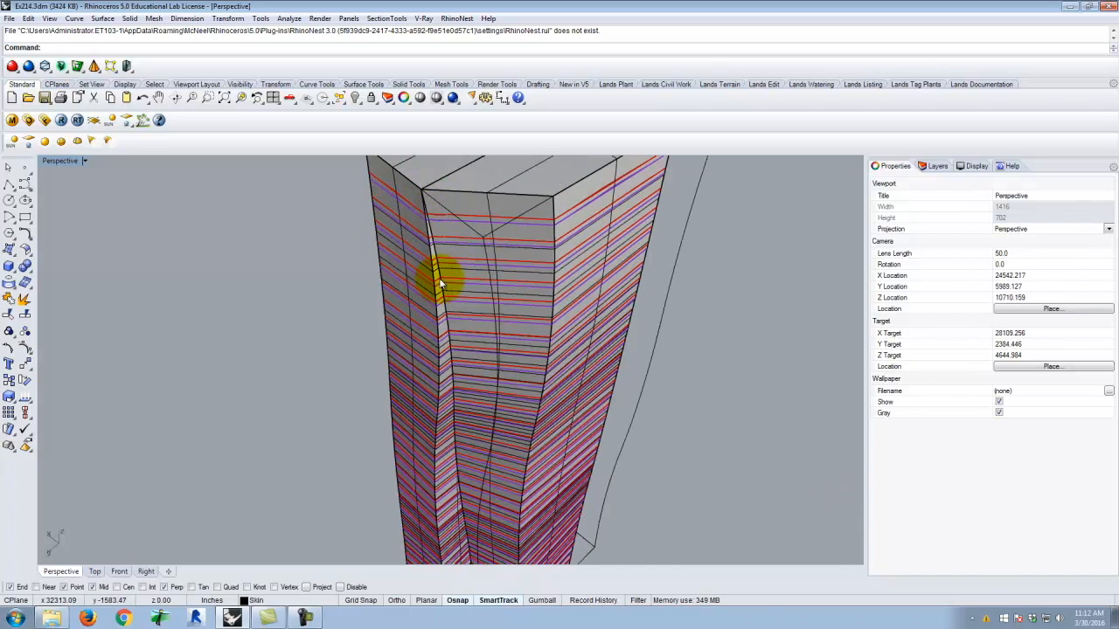
pyautogui.scroll(-4, 572, 251)
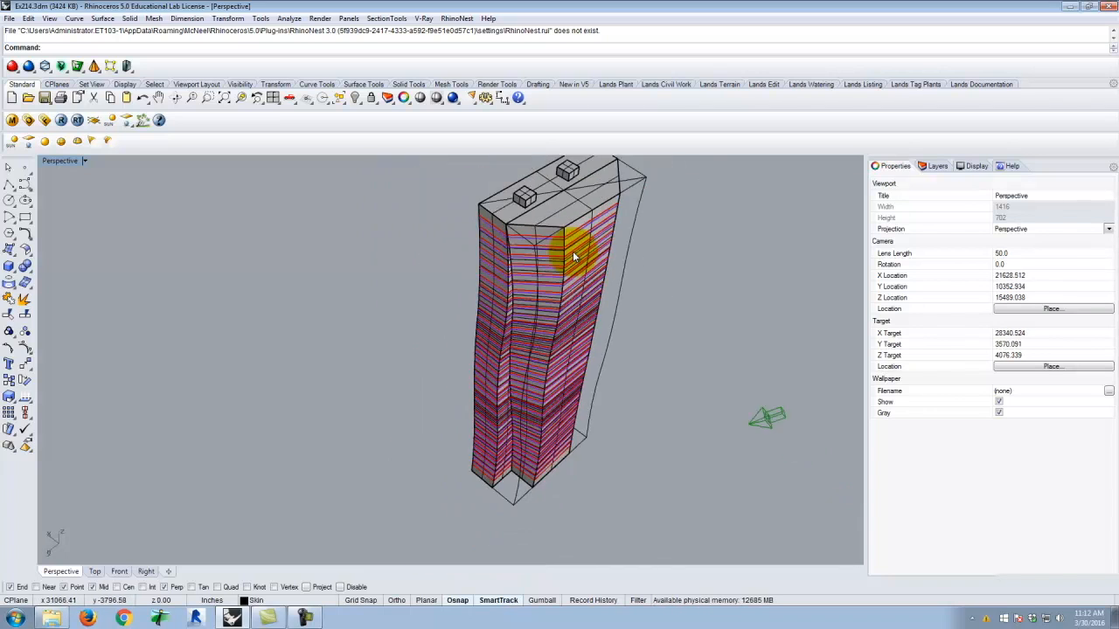
pyautogui.moveTo(642, 339); pyautogui.dragTo(484, 297, button='right')
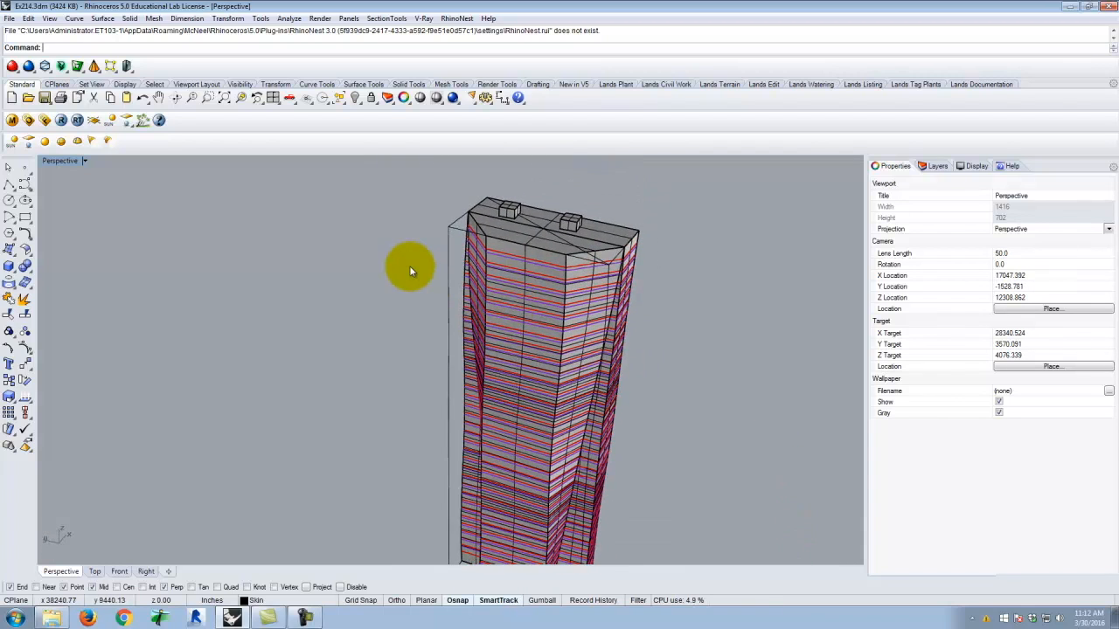
pyautogui.scroll(-3, 492, 240)
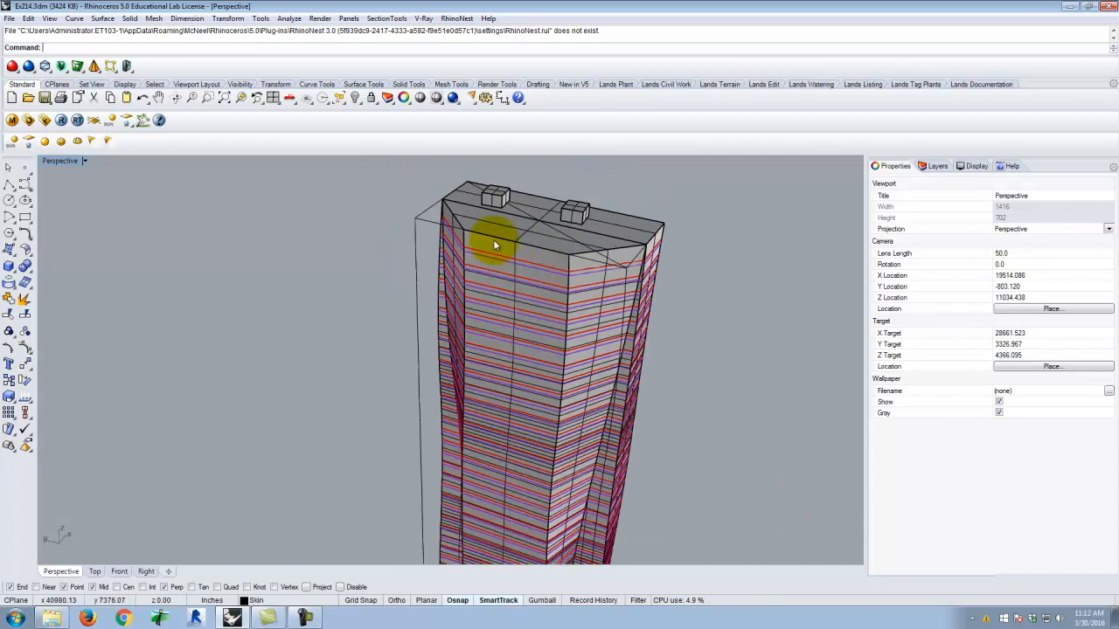
pyautogui.scroll(3, 556, 254)
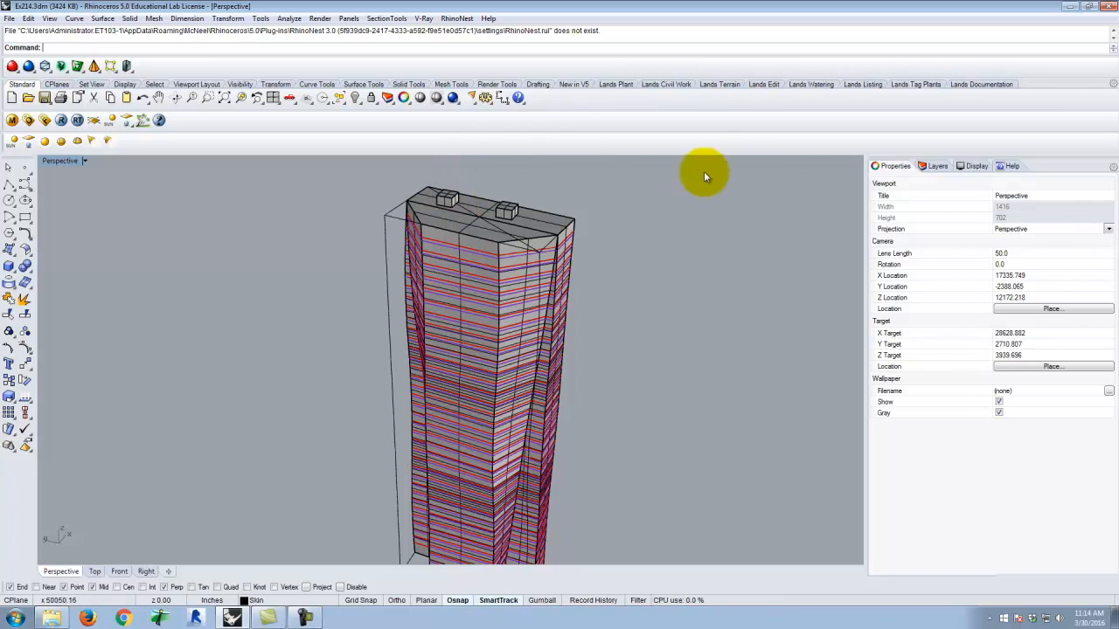
pyautogui.scroll(-3, 324, 242)
pyautogui.moveTo(402, 294); pyautogui.dragTo(394, 248, button='right')
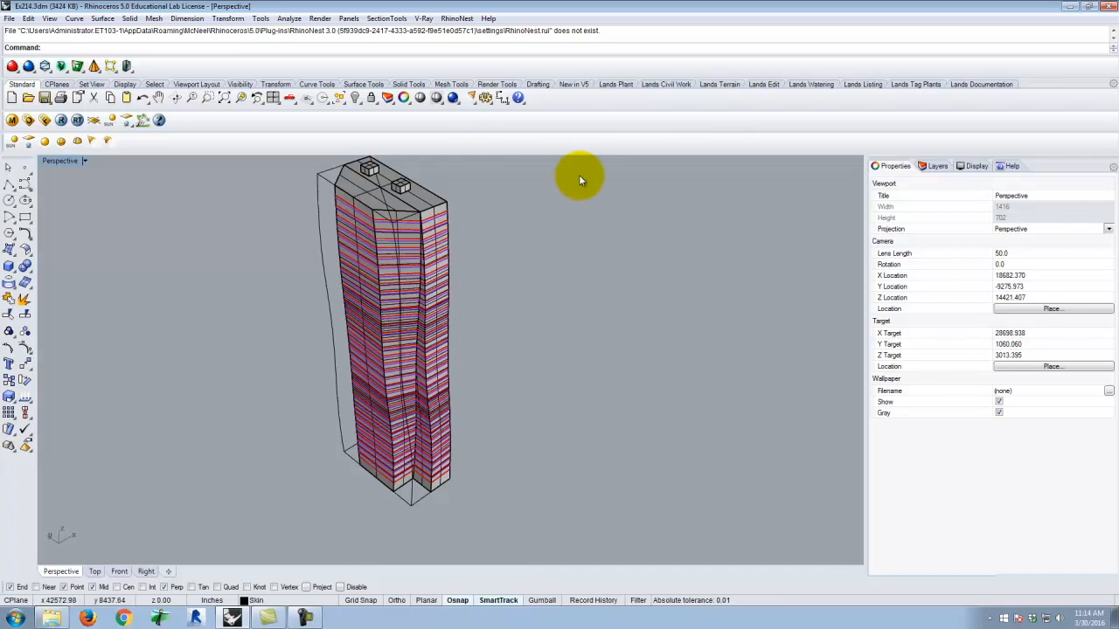
# Turn off the Floors, Ceilings, Environment and Core layers.
pyautogui.click(938, 166)
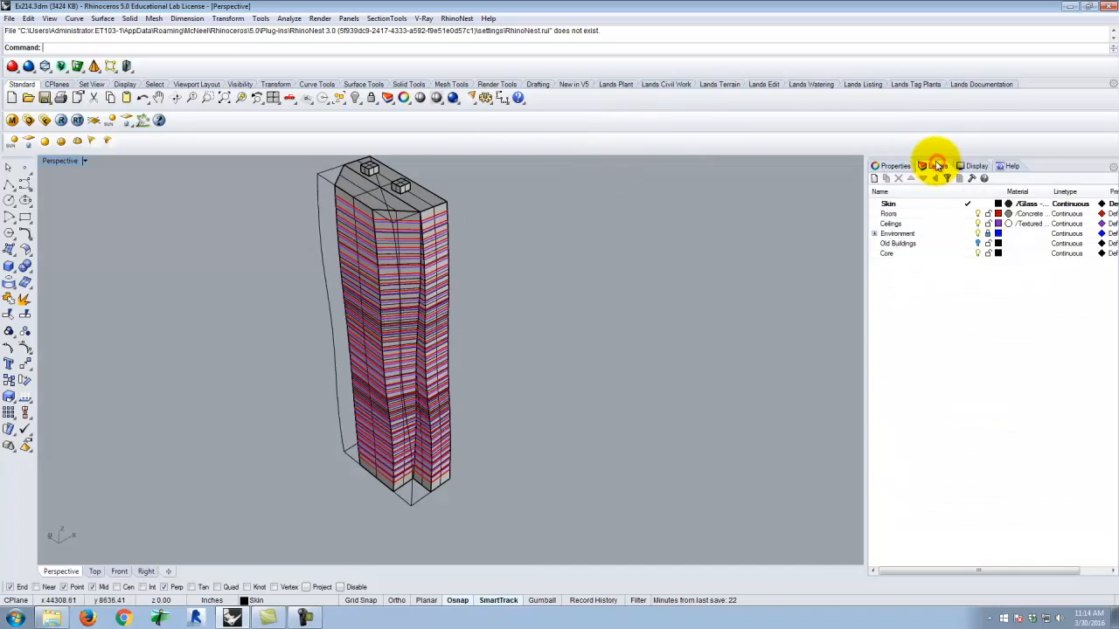
pyautogui.click(977, 214)
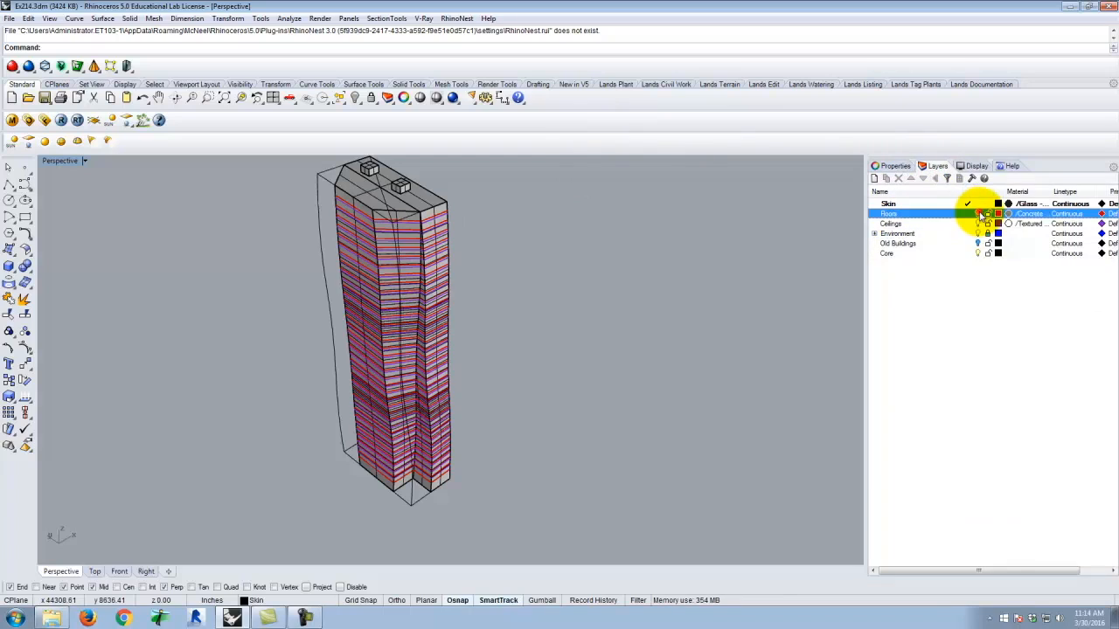
pyautogui.click(977, 224)
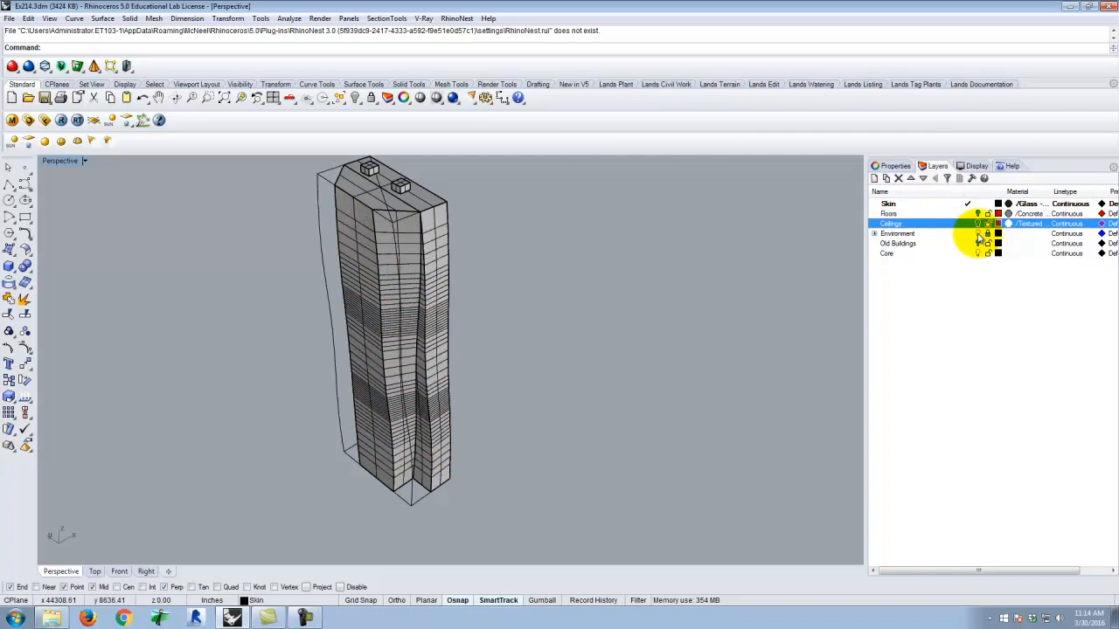
pyautogui.click(978, 234)
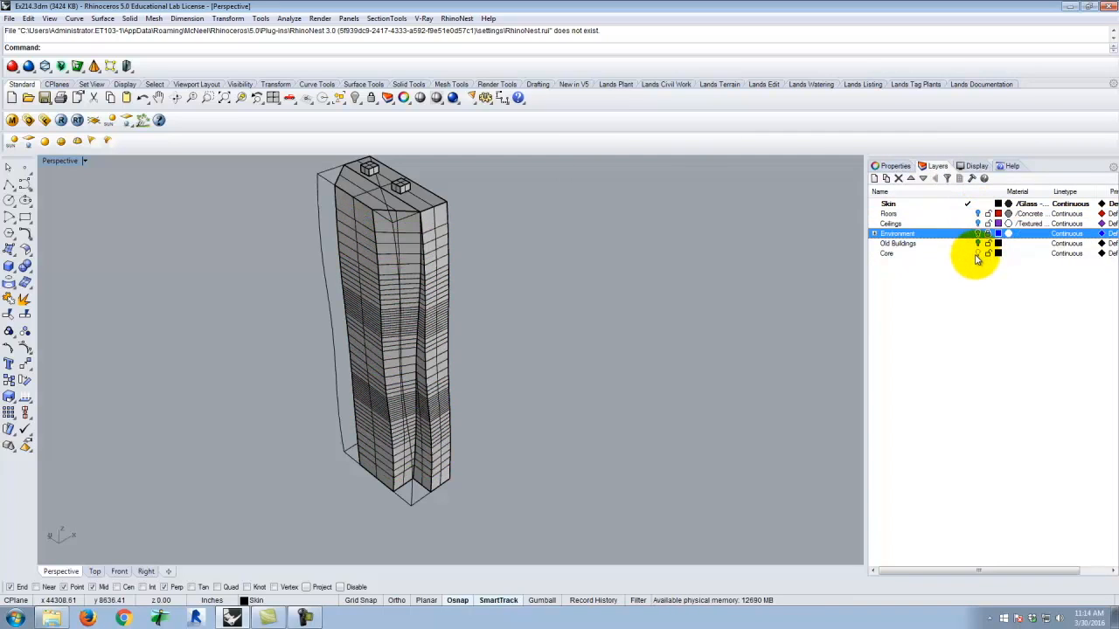
pyautogui.click(978, 253)
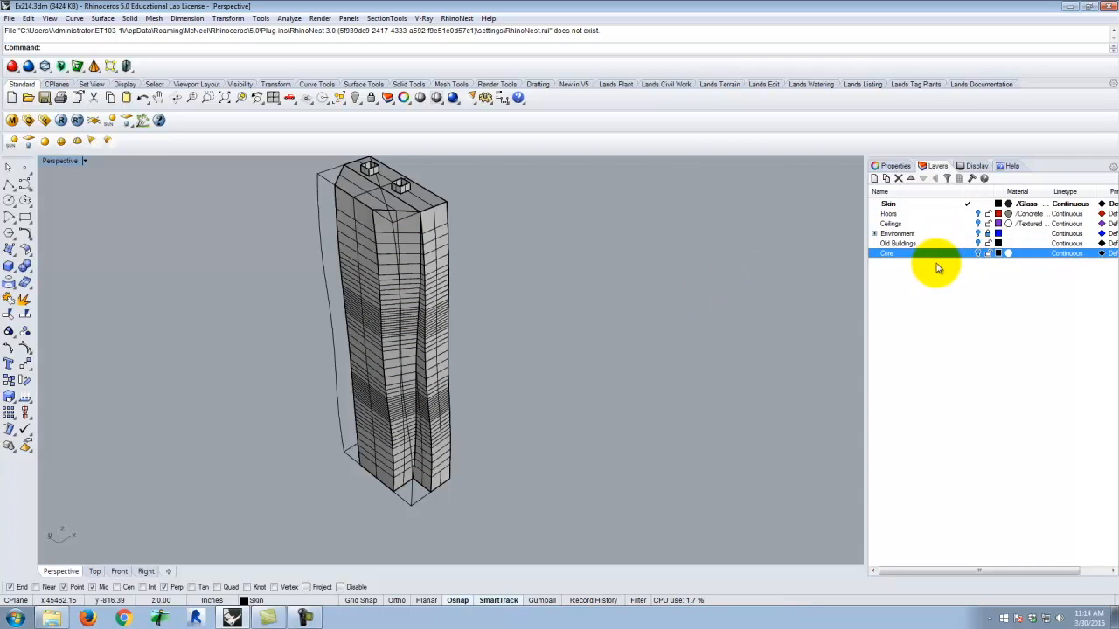
# Move the two core polysurfaces rising through the tower's roof to the Core layer.
pyautogui.click(651, 268)
pyautogui.moveTo(306, 161); pyautogui.dragTo(378, 177, button='right')
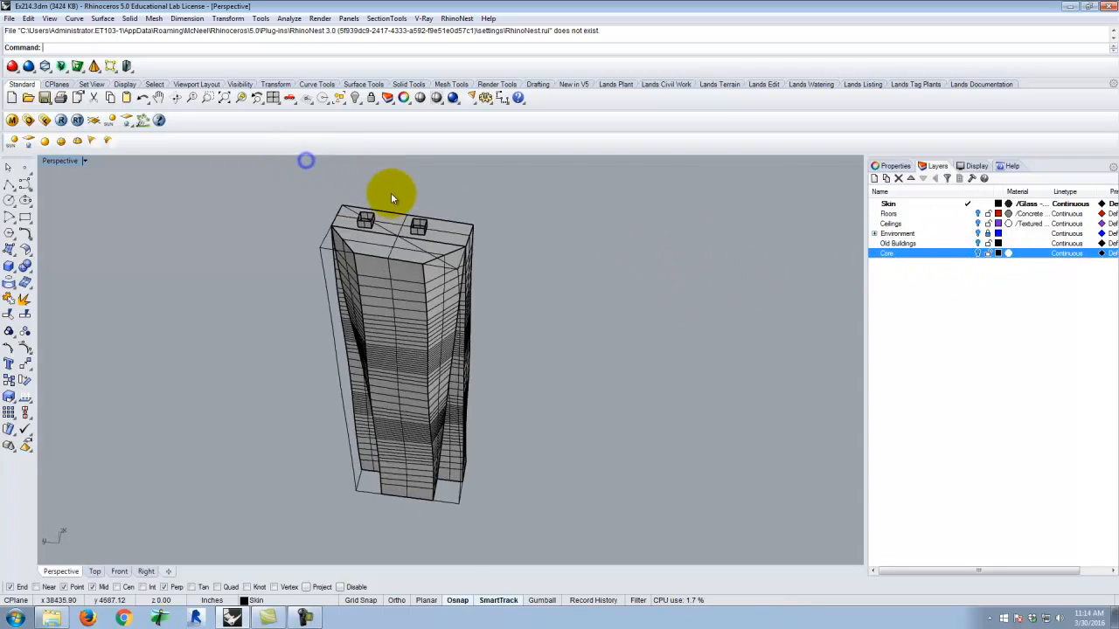
pyautogui.scroll(7, 392, 197)
pyautogui.moveTo(334, 274); pyautogui.dragTo(394, 237, button='right')
pyautogui.scroll(-8, 378, 274)
pyautogui.scroll(10, 387, 242)
pyautogui.scroll(-5, 394, 276)
pyautogui.moveTo(394, 278); pyautogui.dragTo(402, 192, button='right')
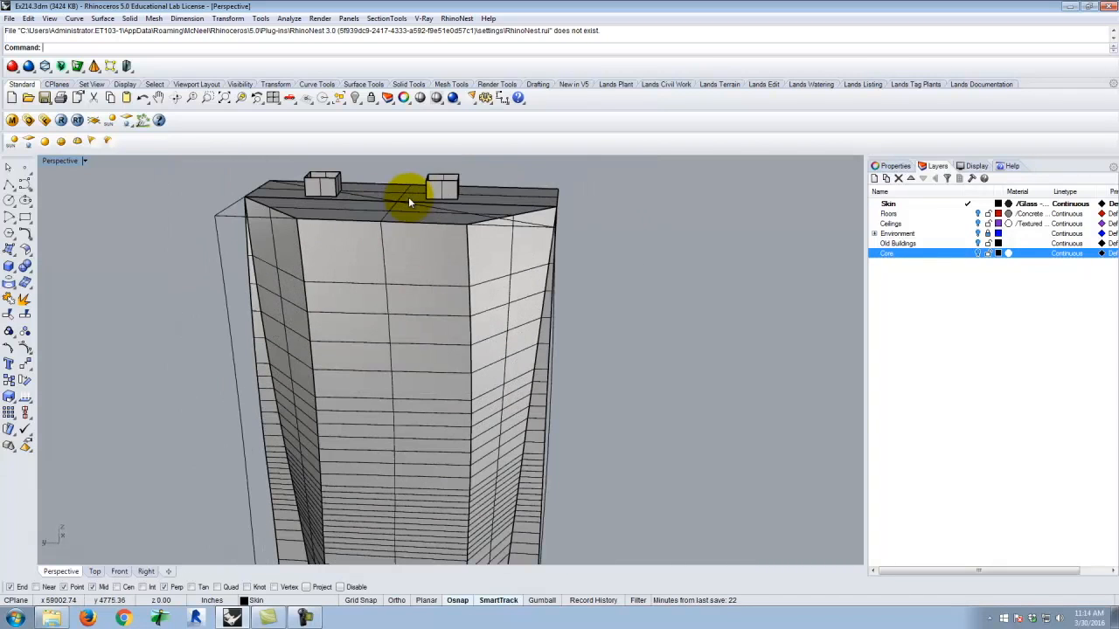
pyautogui.moveTo(488, 161); pyautogui.dragTo(300, 179)
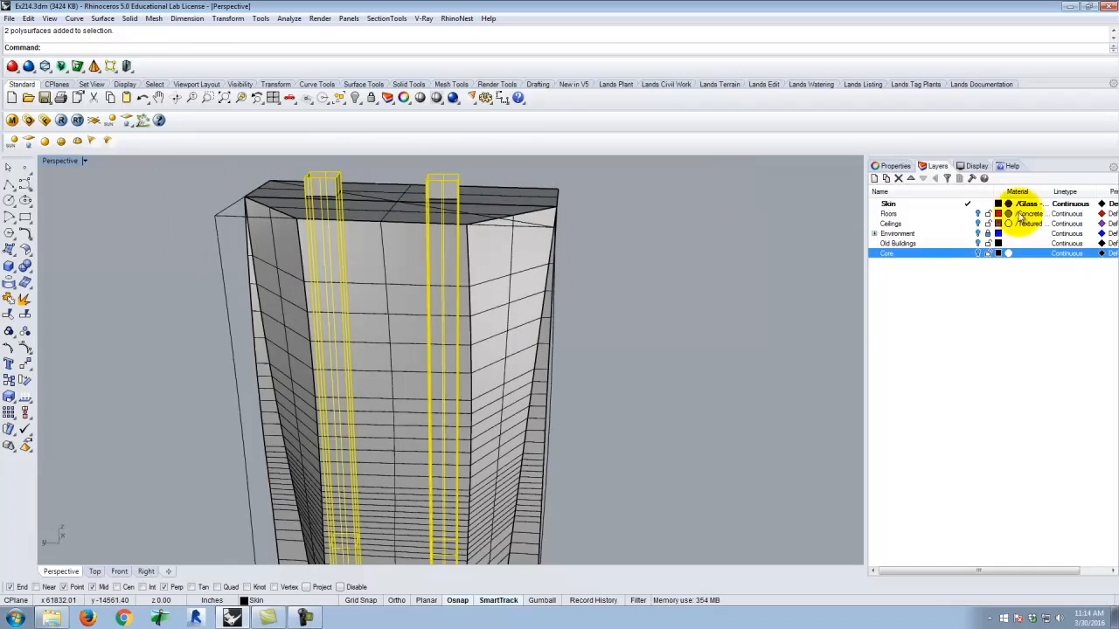
pyautogui.rightClick(906, 252)
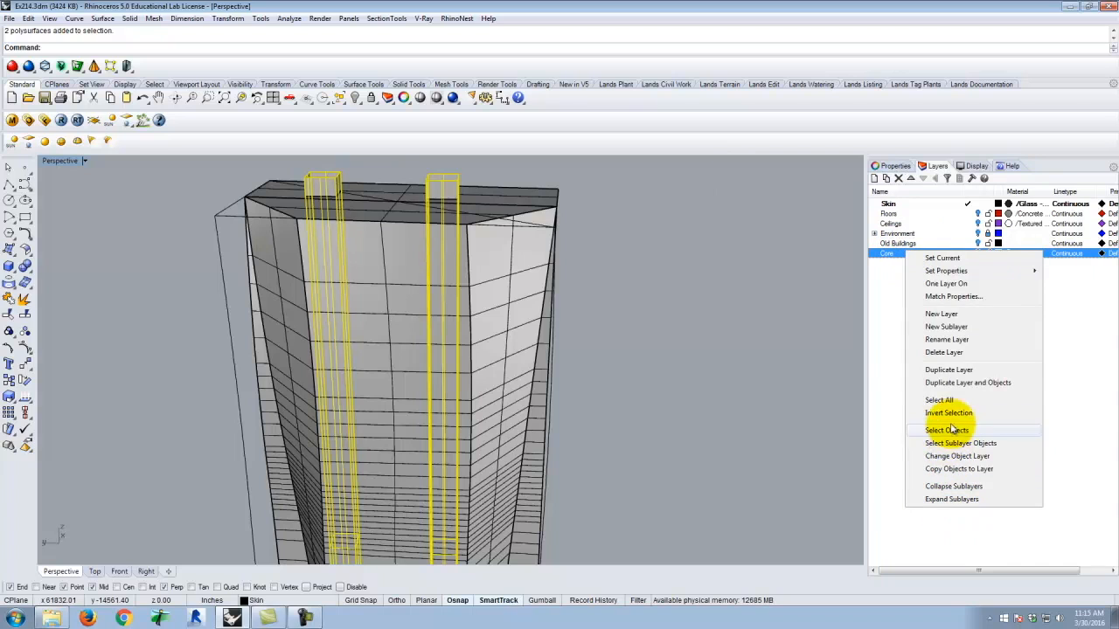
pyautogui.click(961, 457)
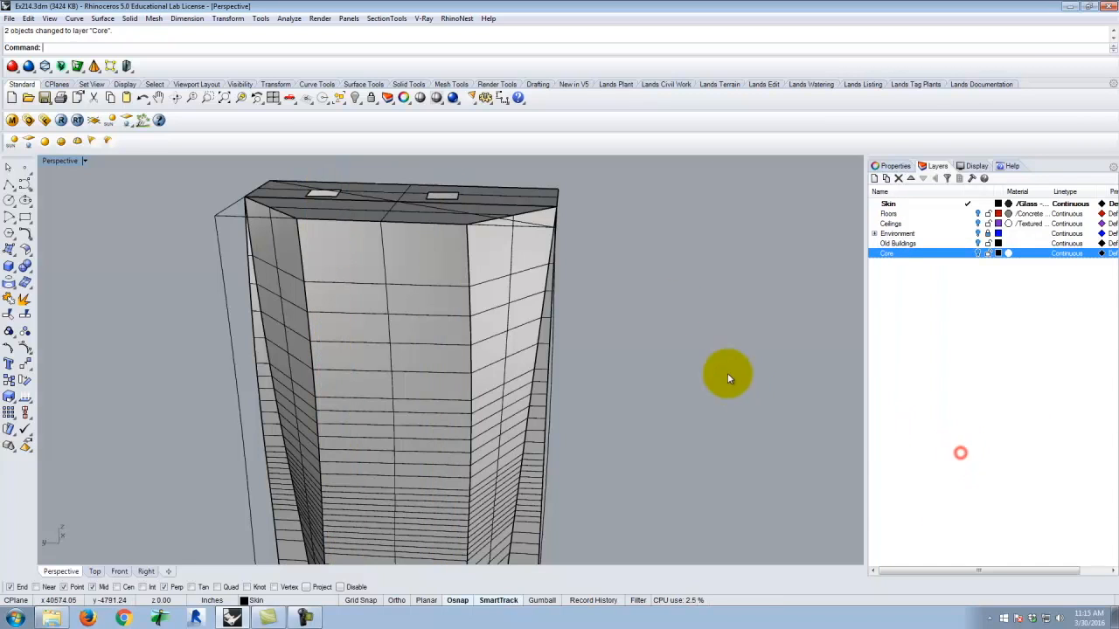
# Inspect the tower's outer skin and check an individual facade surface by selecting it, finishing with nothing selected.
pyautogui.scroll(-5, 691, 280)
pyautogui.scroll(5, 483, 354)
pyautogui.scroll(-4, 425, 250)
pyautogui.scroll(5, 492, 292)
pyautogui.click(468, 269)
pyautogui.moveTo(412, 262); pyautogui.dragTo(513, 254, button='right')
pyautogui.moveTo(405, 292); pyautogui.dragTo(593, 320, button='right')
pyautogui.keyDown('ctrl'); pyautogui.keyDown('shift'); pyautogui.click(403, 301); pyautogui.keyUp('shift'); pyautogui.keyUp('ctrl')
pyautogui.scroll(5, 487, 333)
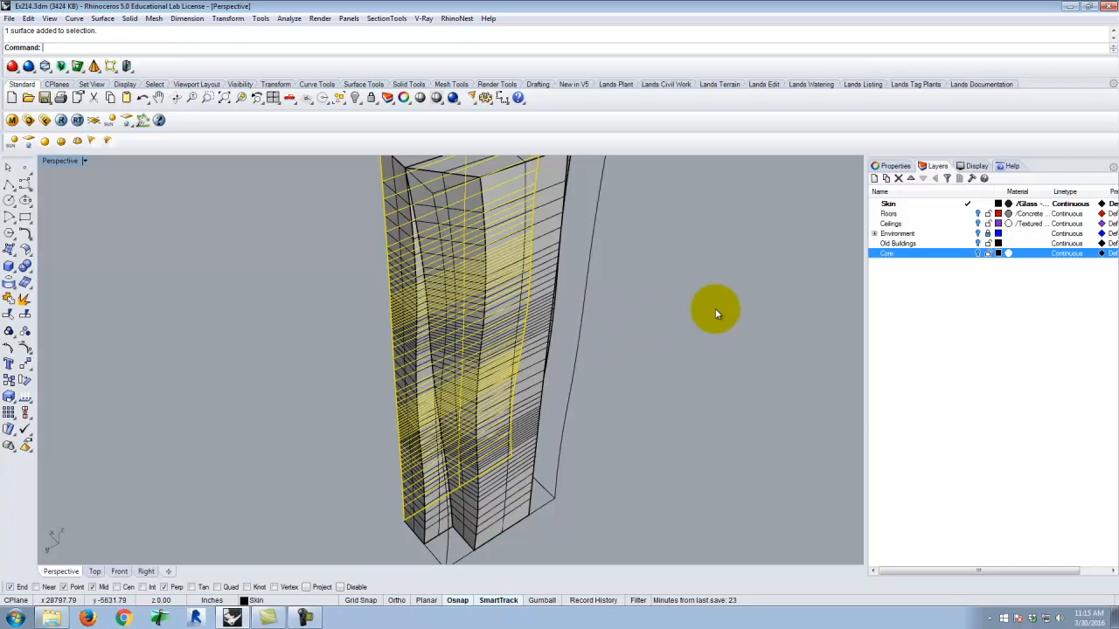
pyautogui.click(715, 309)
# Join all the tower's facade surfaces with its roof and base into a single skin.
pyautogui.scroll(-3, 586, 361)
pyautogui.click(469, 318)
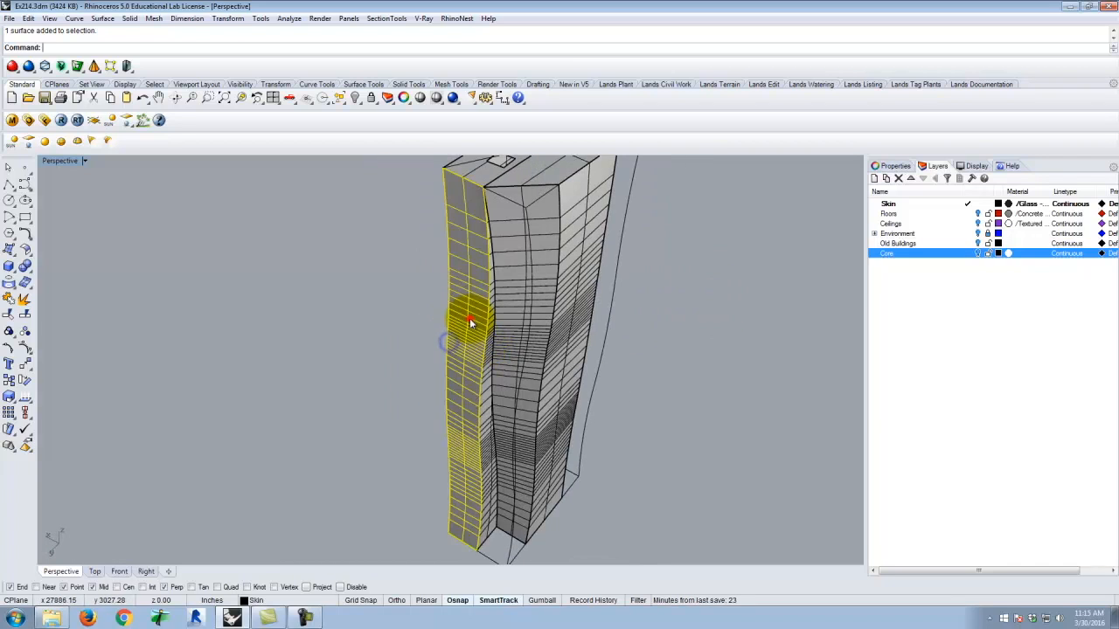
pyautogui.scroll(3, 465, 407)
pyautogui.keyDown('shift'); pyautogui.click(512, 402); pyautogui.keyUp('shift')
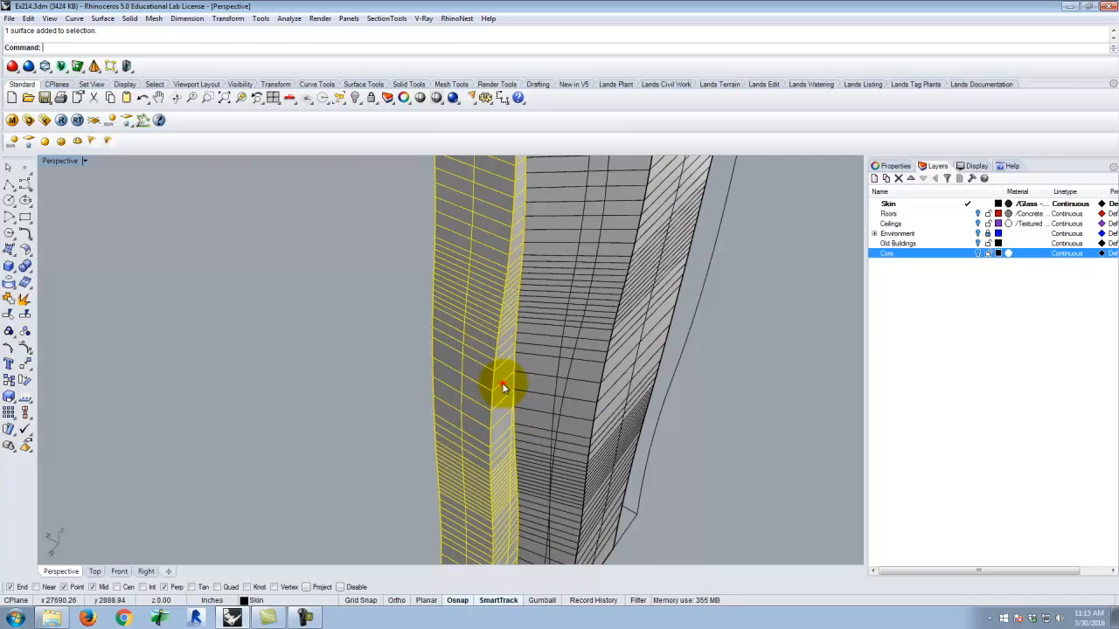
pyautogui.keyDown('shift'); pyautogui.click(531, 365); pyautogui.keyUp('shift')
pyautogui.keyDown('shift'); pyautogui.click(617, 357); pyautogui.keyUp('shift')
pyautogui.moveTo(710, 350); pyautogui.dragTo(597, 329, button='right')
pyautogui.keyDown('shift'); pyautogui.click(597, 329); pyautogui.keyUp('shift')
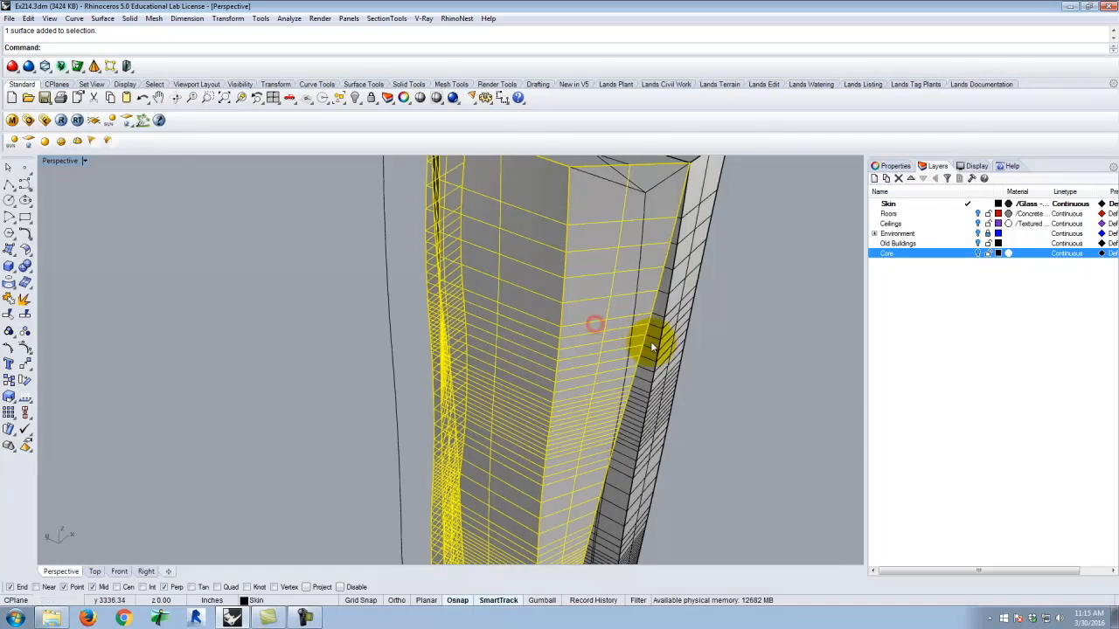
pyautogui.moveTo(670, 332); pyautogui.dragTo(331, 258, button='right')
pyautogui.moveTo(395, 305); pyautogui.dragTo(423, 276, button='right')
pyautogui.keyDown('shift'); pyautogui.click(461, 306); pyautogui.keyUp('shift')
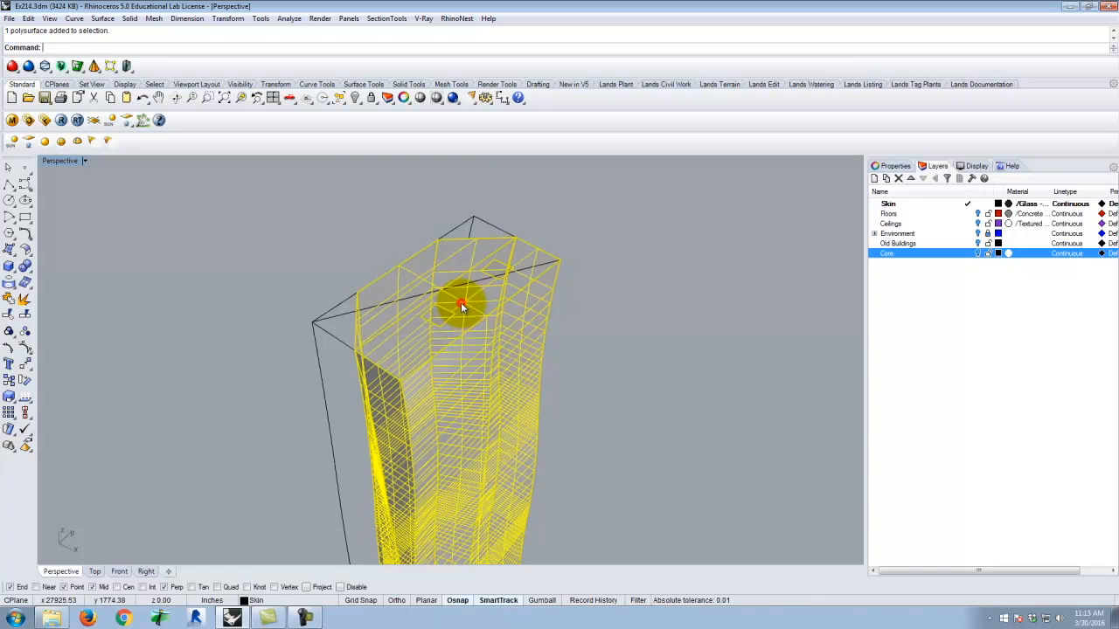
pyautogui.moveTo(519, 320); pyautogui.dragTo(527, 197, button='right')
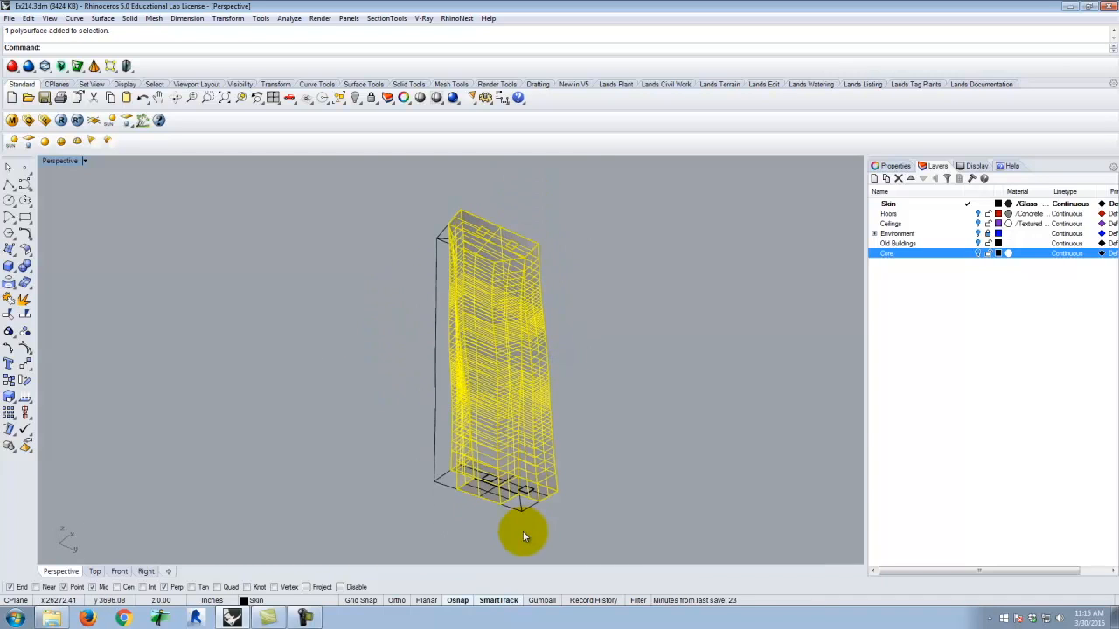
pyautogui.scroll(9, 507, 481)
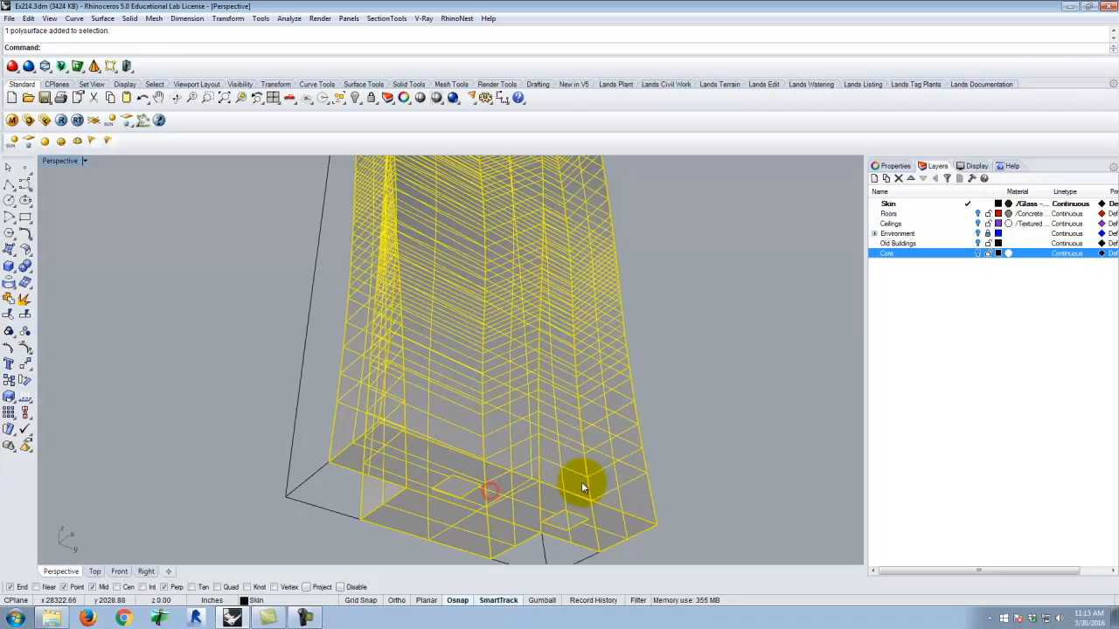
pyautogui.scroll(-8, 582, 482)
pyautogui.press('Return')
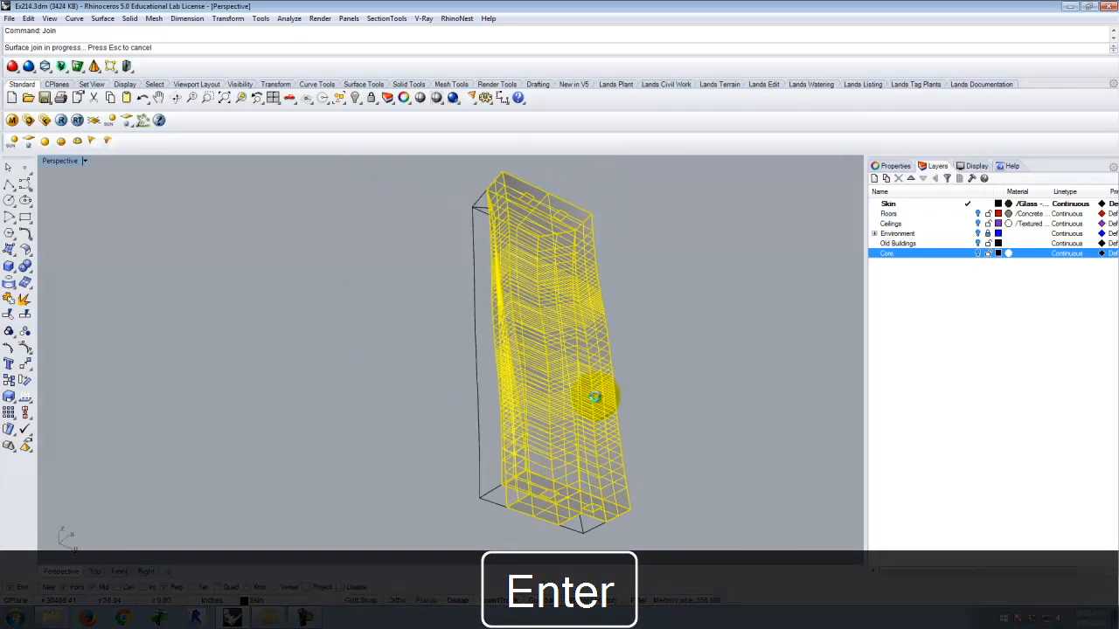
# Check that the tower's skin selects as one polysurface, then deselect it and examine the facade down to the base.
pyautogui.scroll(-3, 370, 288)
pyautogui.moveTo(369, 271); pyautogui.dragTo(476, 459, button='right')
pyautogui.click(402, 357)
pyautogui.moveTo(365, 353); pyautogui.dragTo(440, 306, button='right')
pyautogui.click(440, 306)
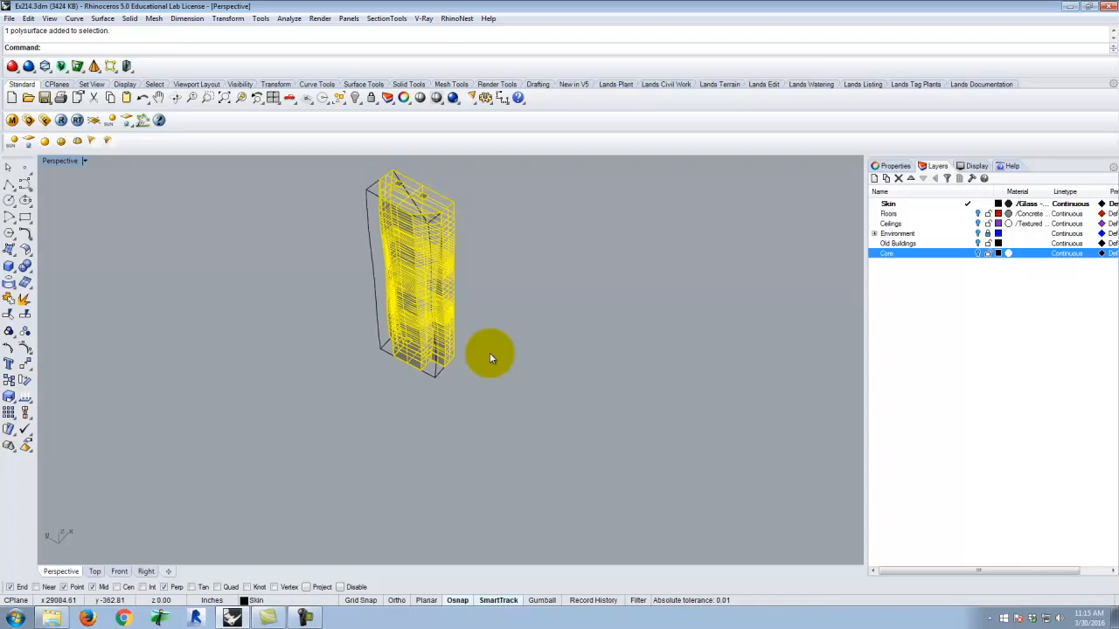
pyautogui.moveTo(246, 252)
pyautogui.mouseDown(button='right')
pyautogui.moveTo(383, 223)
pyautogui.moveTo(694, 357)
pyautogui.moveTo(689, 413)
pyautogui.moveTo(282, 458)
pyautogui.moveTo(423, 254)
pyautogui.moveTo(425, 310)
pyautogui.mouseUp(button='right')
pyautogui.press('Escape')
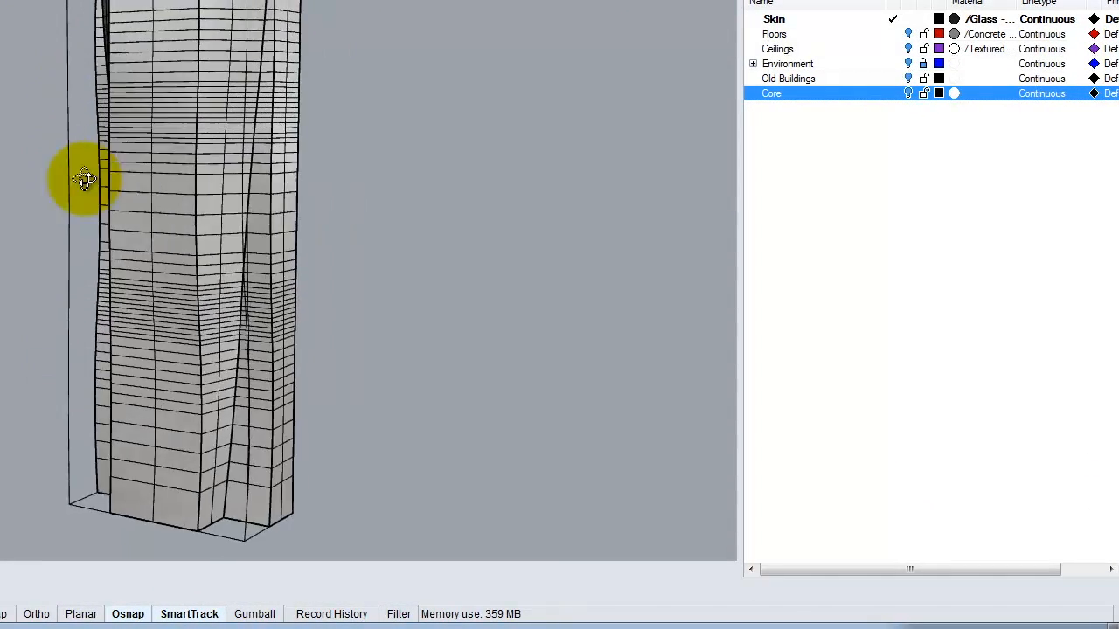
pyautogui.moveTo(84, 179); pyautogui.dragTo(193, 108, button='right')
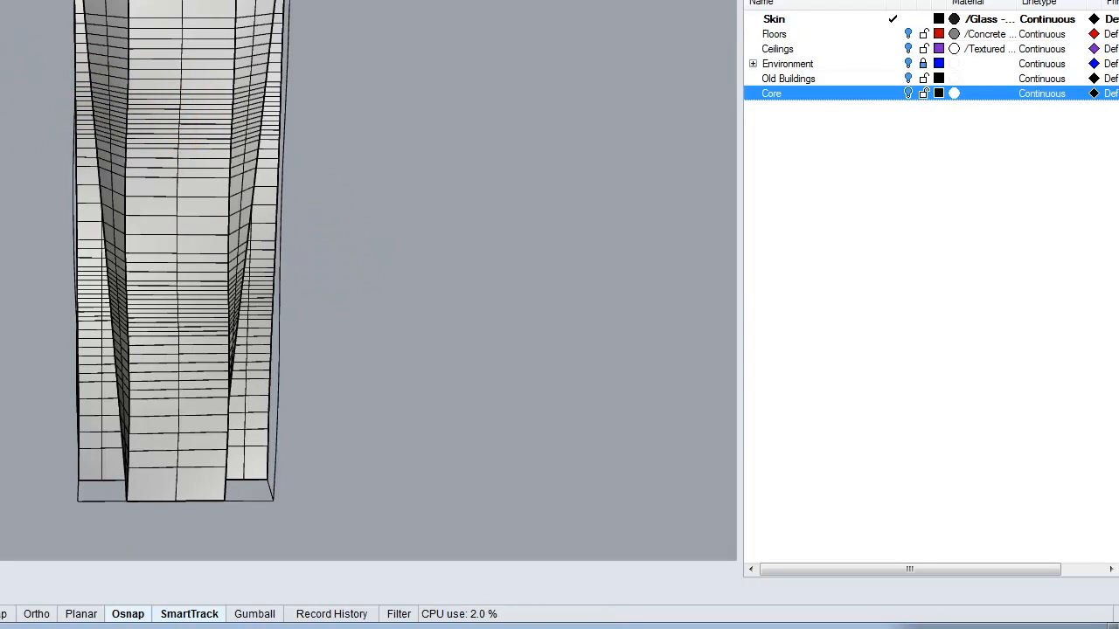
# Unroll the joined tower skin as a developable surface with Explode and Labels set to Yes, without picking any curves.
pyautogui.write('Unroll')
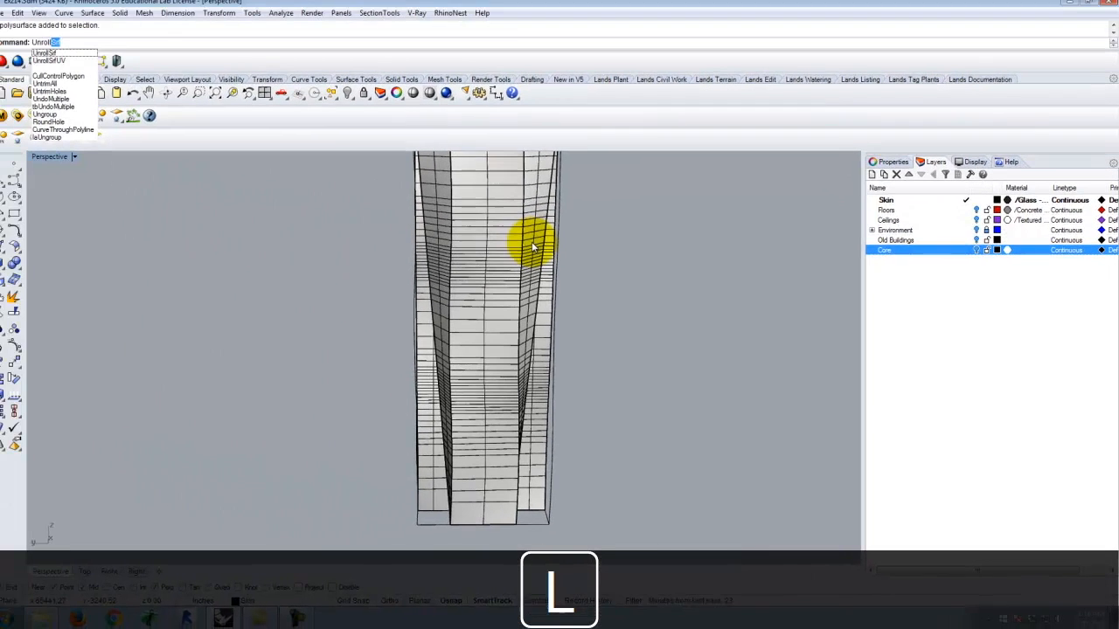
pyautogui.press('Escape')
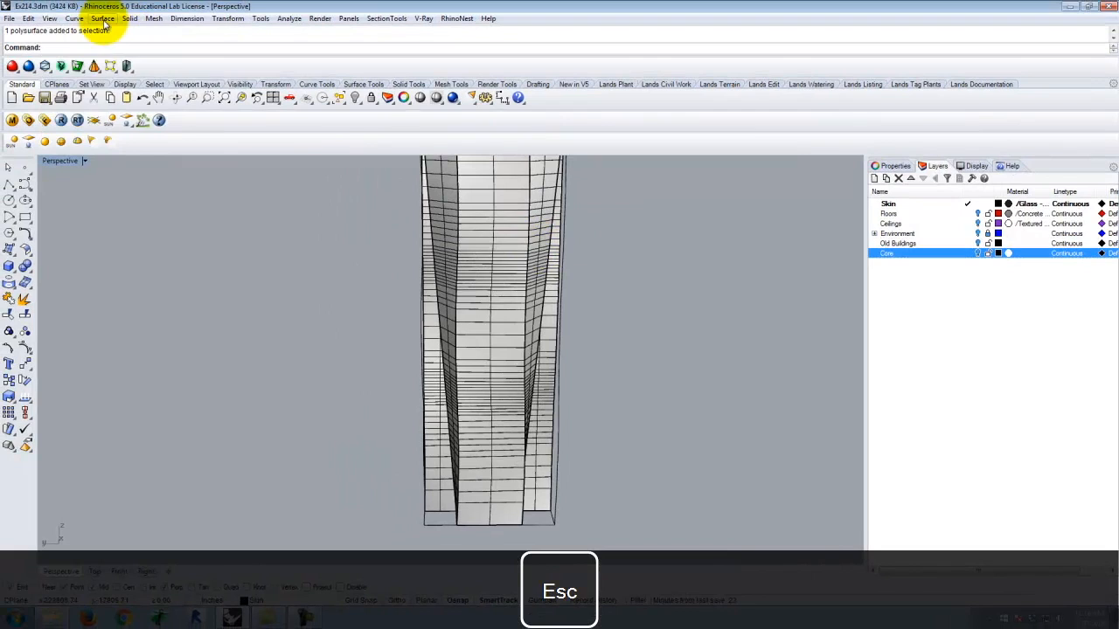
pyautogui.click(103, 19)
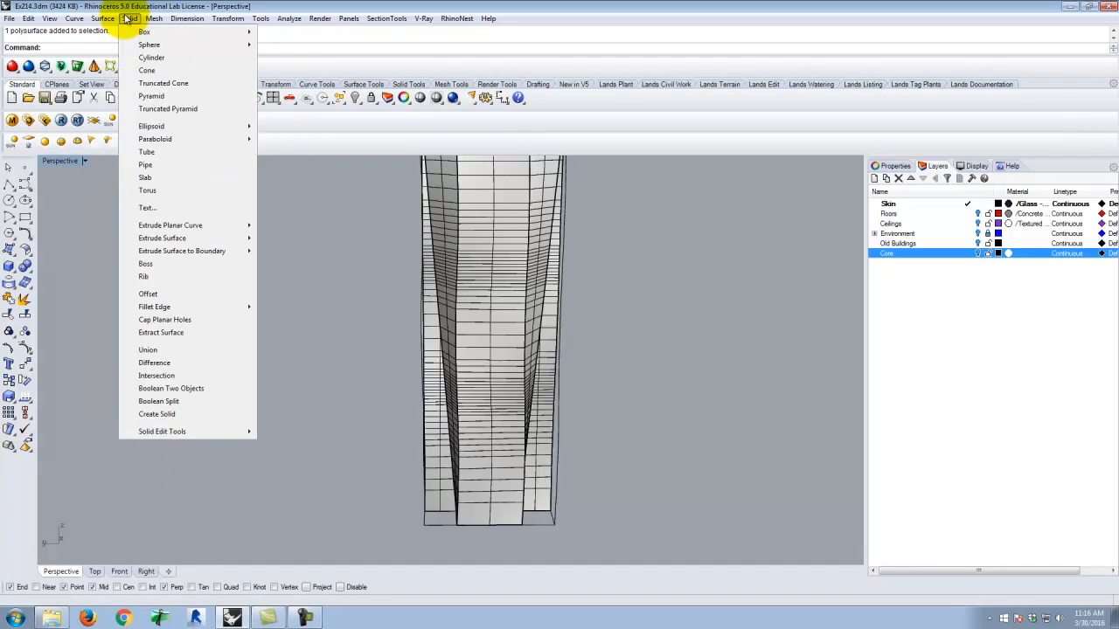
pyautogui.moveTo(48, 18)
pyautogui.moveTo(223, 19)
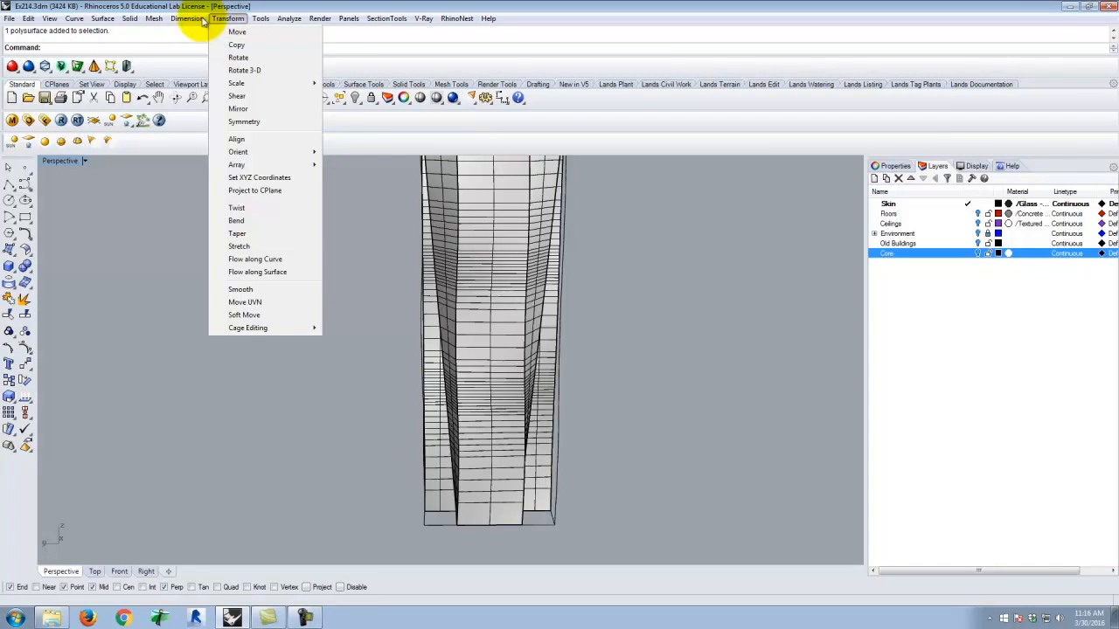
pyautogui.moveTo(128, 21)
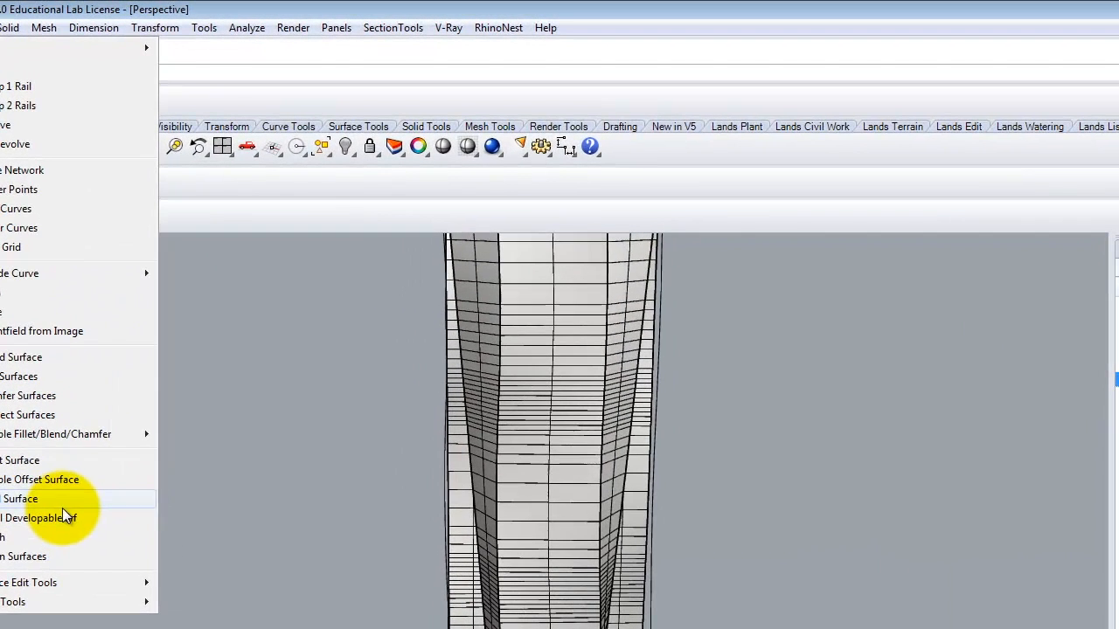
pyautogui.click(58, 518)
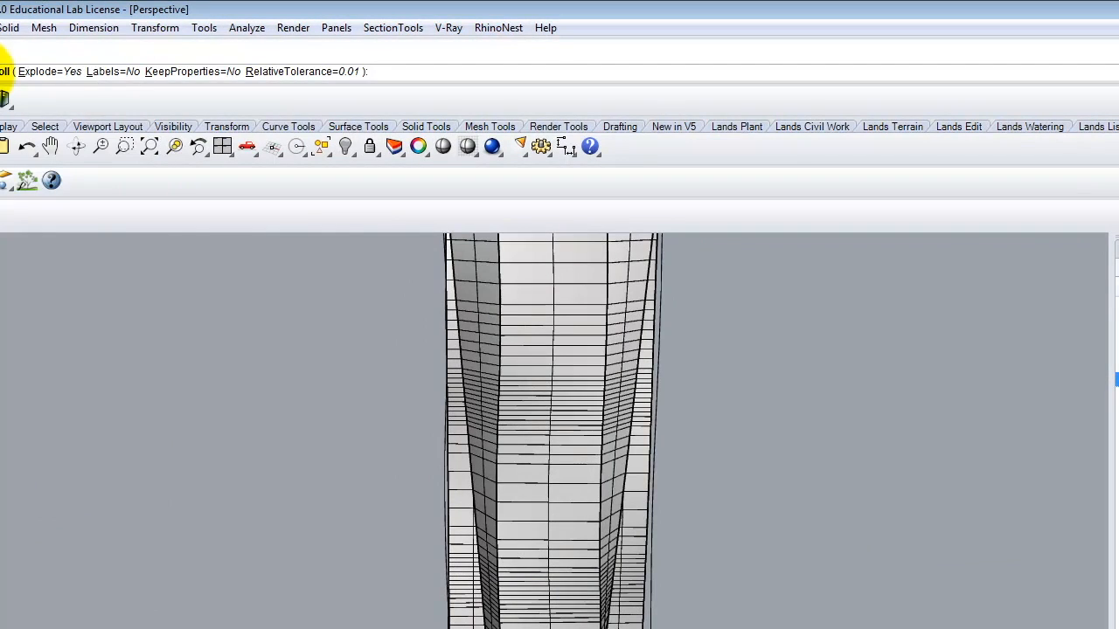
pyautogui.click(559, 342)
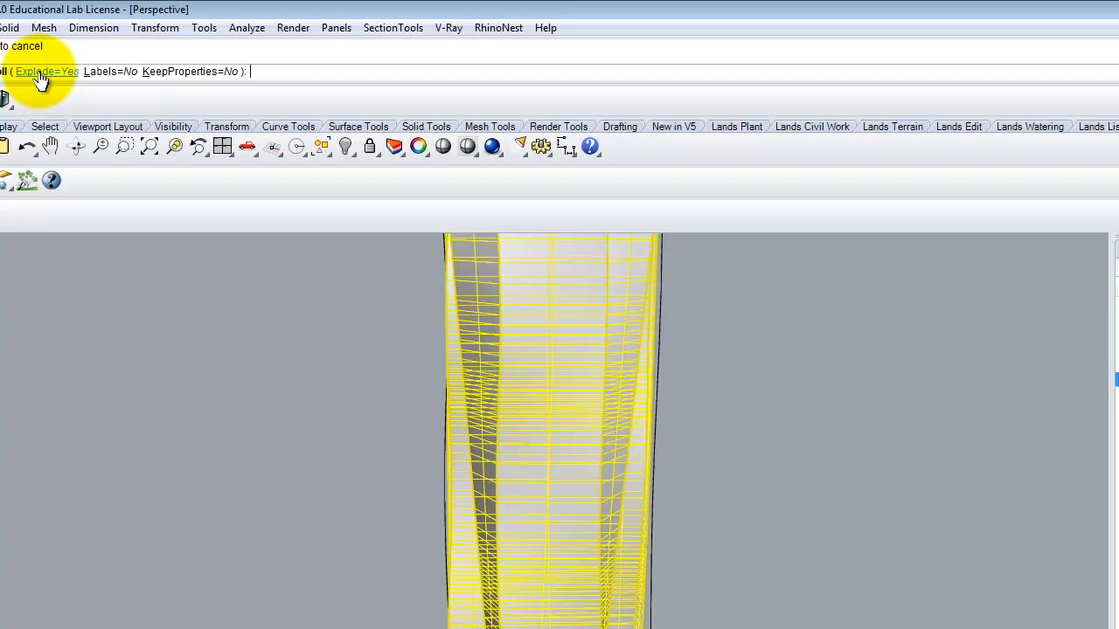
pyautogui.click(114, 73)
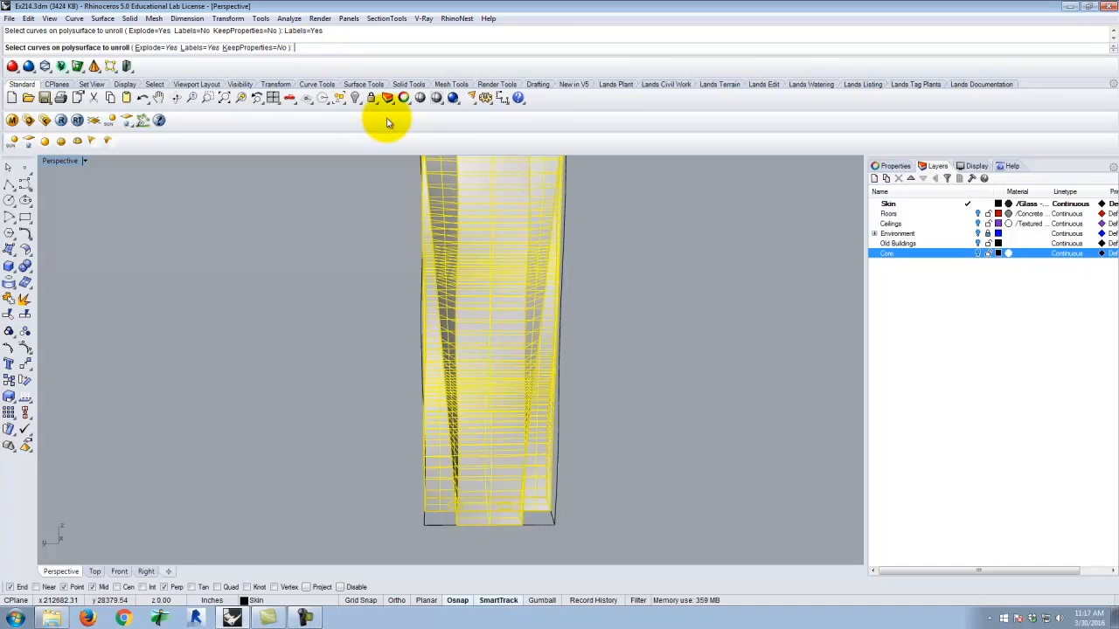
pyautogui.press('Return')
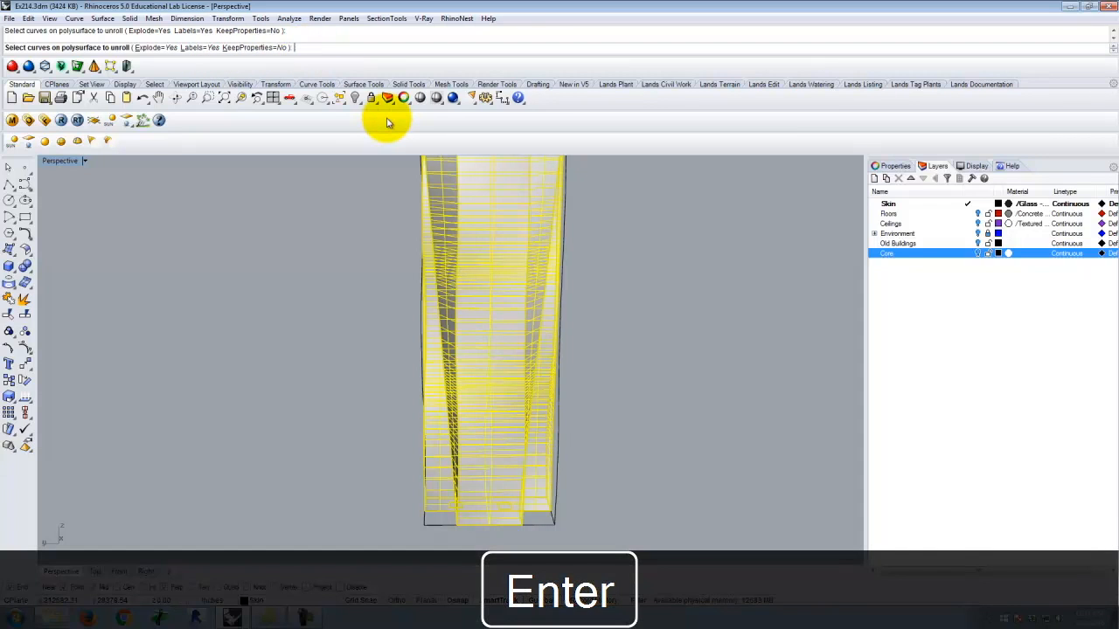
# Examine the numbered edge labels on the 3D tower skin up close and around its whole height.
pyautogui.moveTo(425, 282); pyautogui.dragTo(516, 292, button='right')
pyautogui.scroll(10, 516, 291)
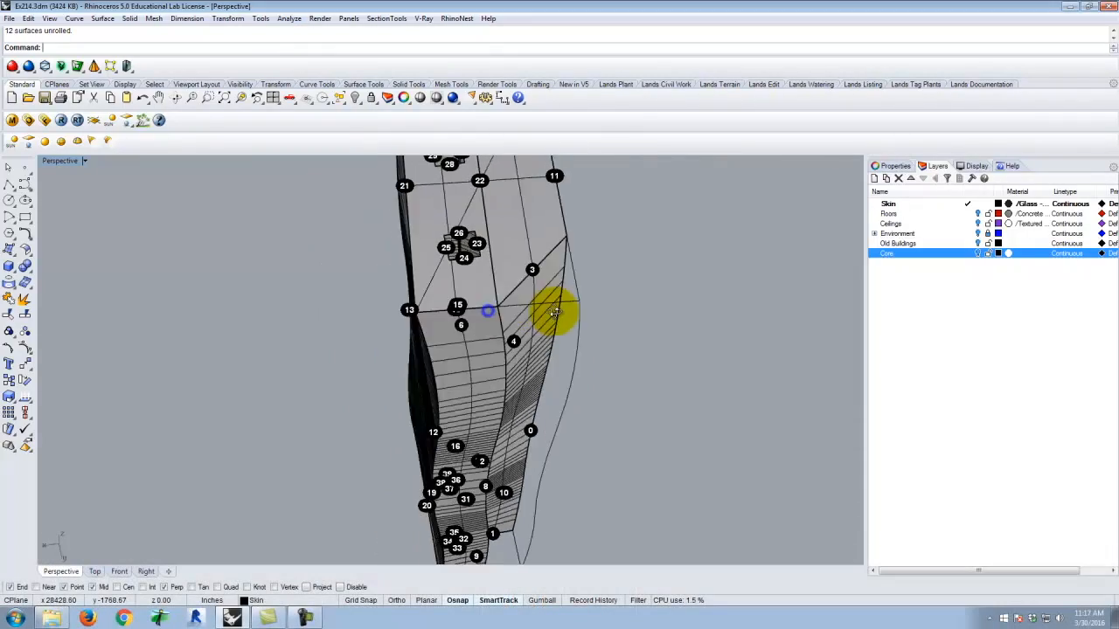
pyautogui.moveTo(599, 282); pyautogui.dragTo(474, 255, button='right')
pyautogui.scroll(-6, 475, 255)
pyautogui.scroll(-5, 521, 263)
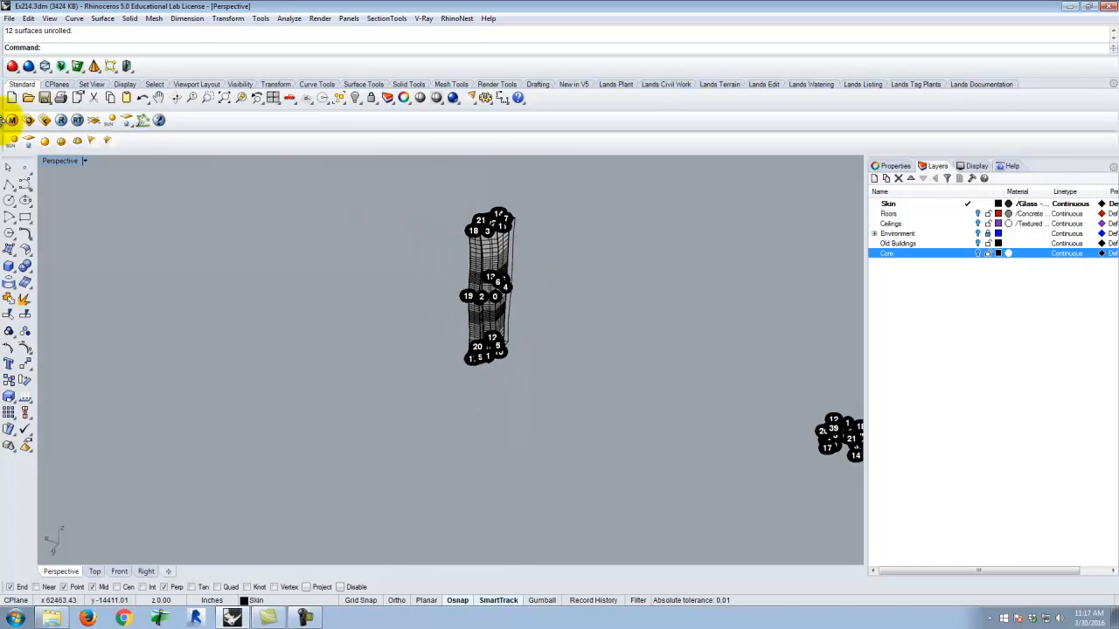
# Maximize the Top view and examine the row of labelled flat pieces, from the long facade strips to the small roof and base pieces.
pyautogui.doubleClick(68, 160)
pyautogui.scroll(-14, 389, 286)
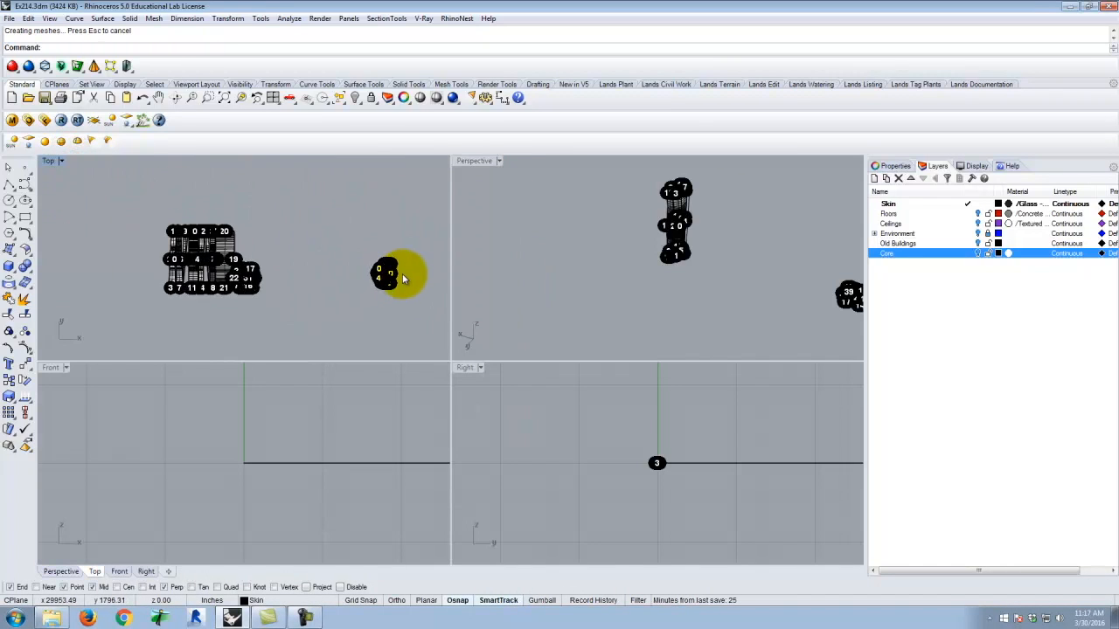
pyautogui.scroll(6, 281, 256)
pyautogui.scroll(6, 262, 249)
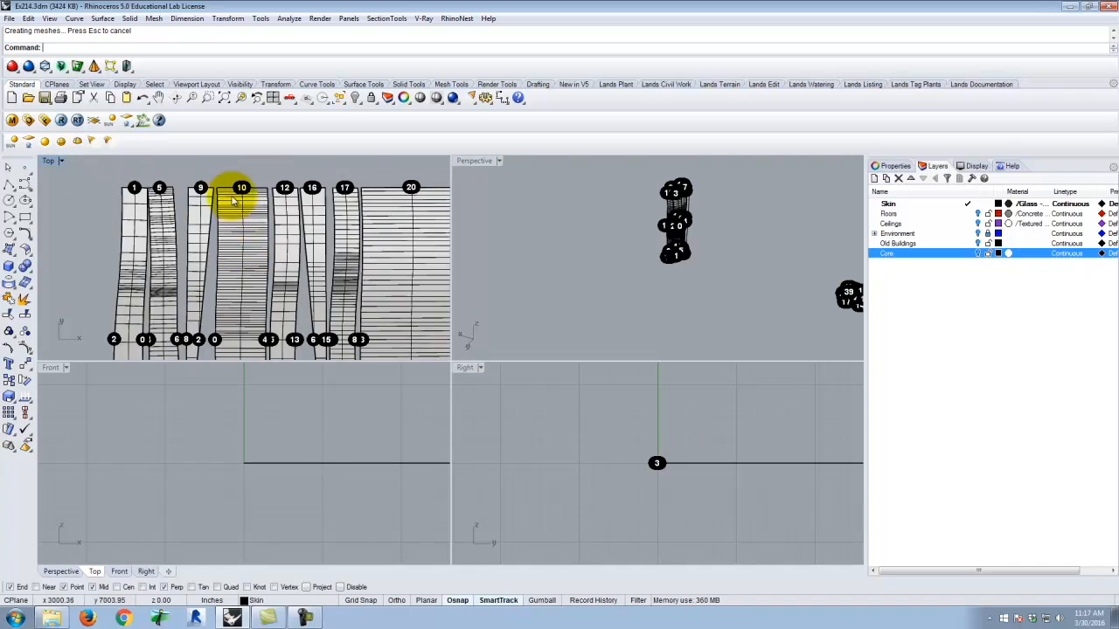
pyautogui.scroll(-3, 204, 288)
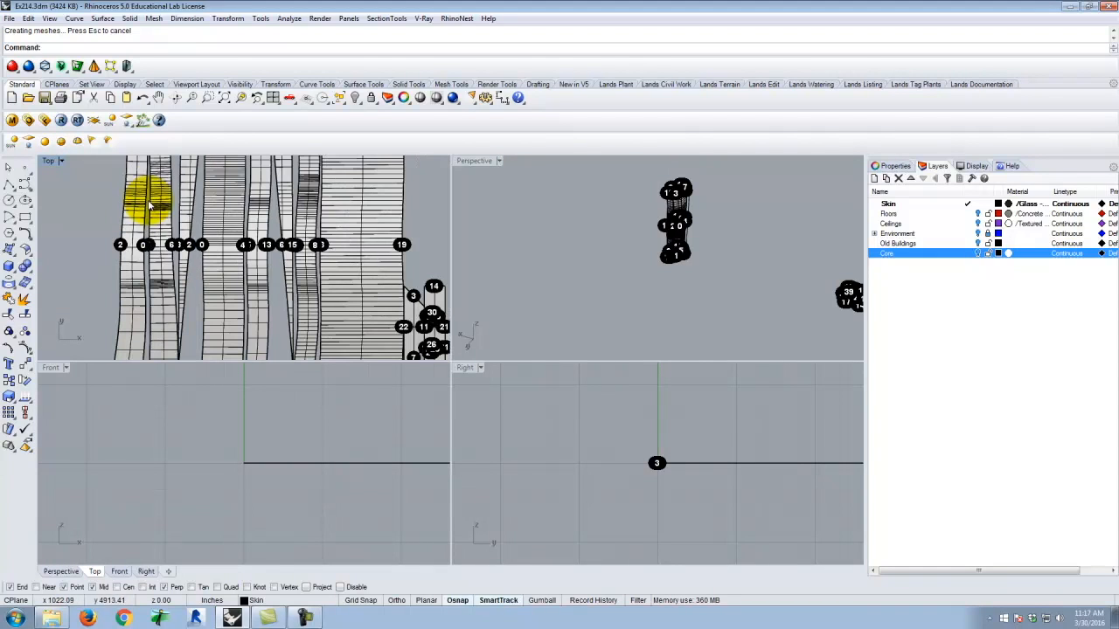
pyautogui.doubleClick(48, 160)
pyautogui.scroll(-3, 360, 276)
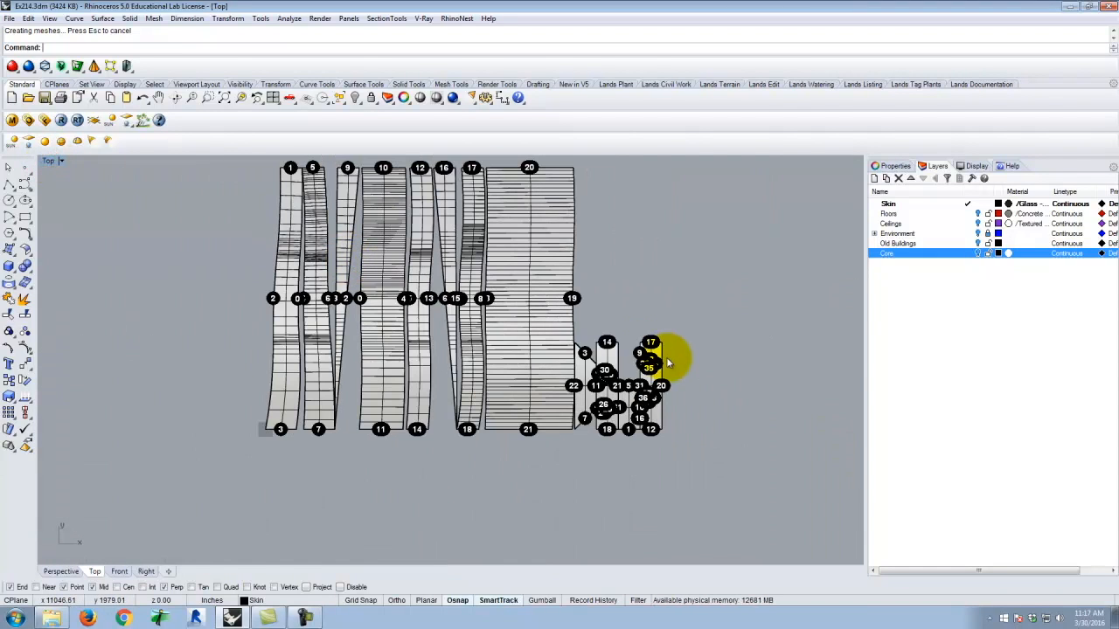
pyautogui.scroll(2, 812, 305)
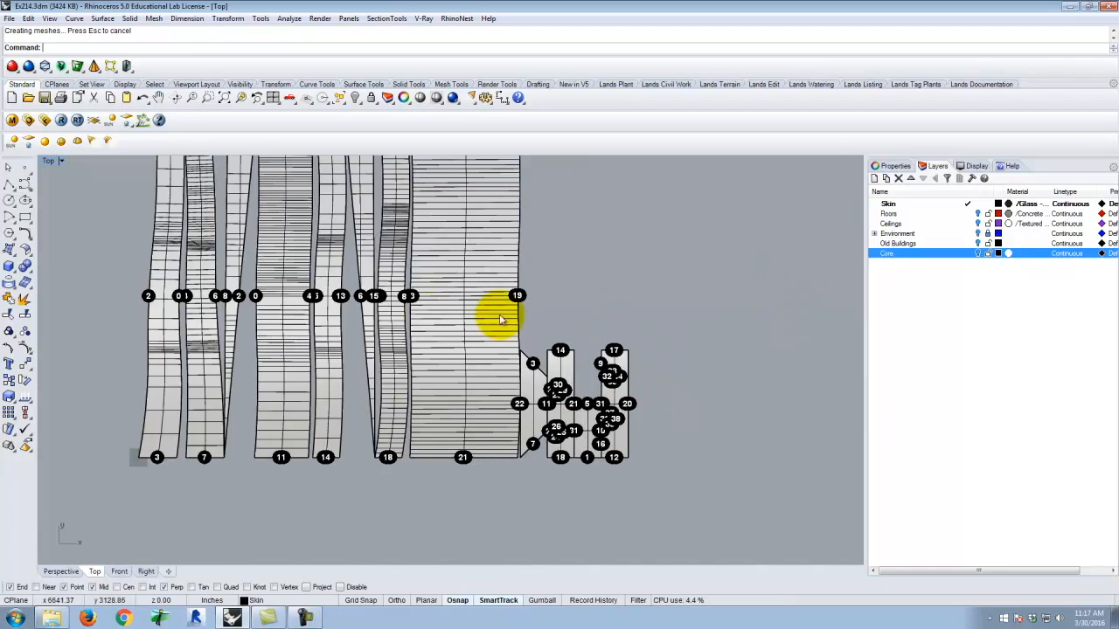
pyautogui.scroll(-3, 512, 313)
# Move the seven narrow facade strips, labelled 1, 5, 9, 10, 12, 16 and 17 at their upper ends, apart from one another.
pyautogui.moveTo(361, 247); pyautogui.dragTo(106, 298)
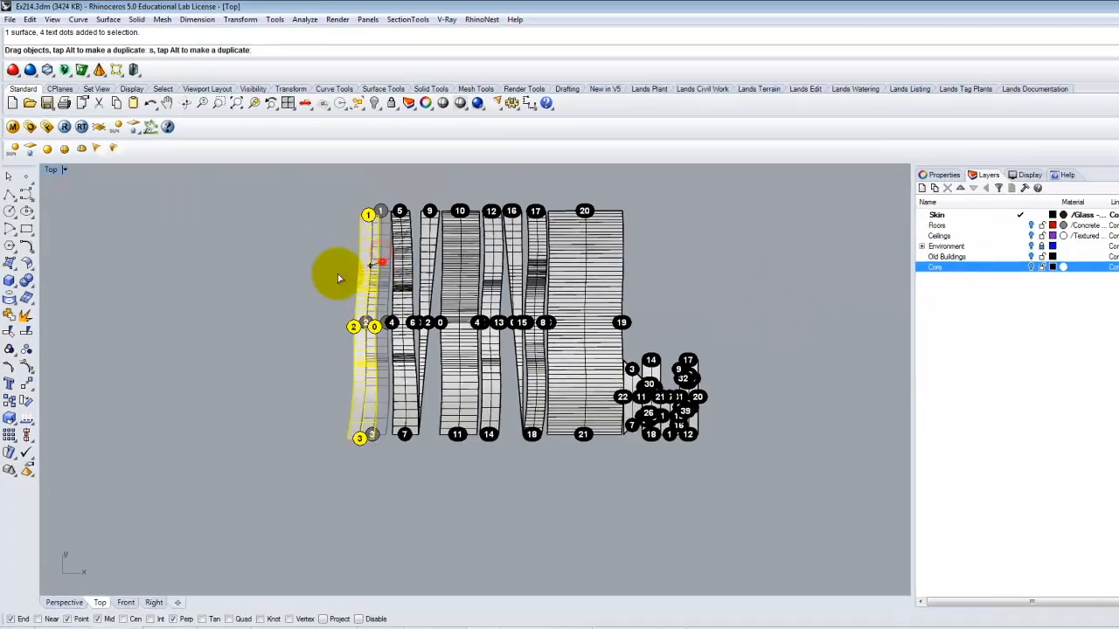
pyautogui.moveTo(149, 421); pyautogui.dragTo(149, 421)
pyautogui.moveTo(536, 330); pyautogui.dragTo(298, 340)
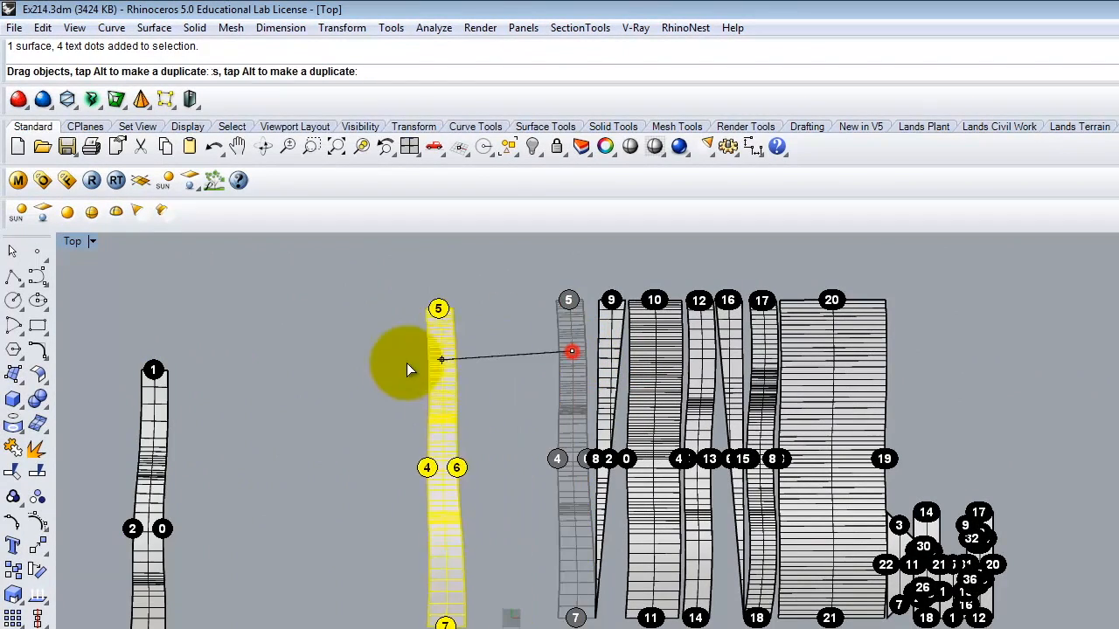
pyautogui.moveTo(613, 356); pyautogui.dragTo(457, 451)
pyautogui.moveTo(649, 346); pyautogui.dragTo(519, 318)
pyautogui.moveTo(694, 362); pyautogui.dragTo(633, 421)
pyautogui.moveTo(736, 349); pyautogui.dragTo(702, 305)
pyautogui.click(762, 312)
pyautogui.moveTo(760, 371); pyautogui.dragTo(752, 525)
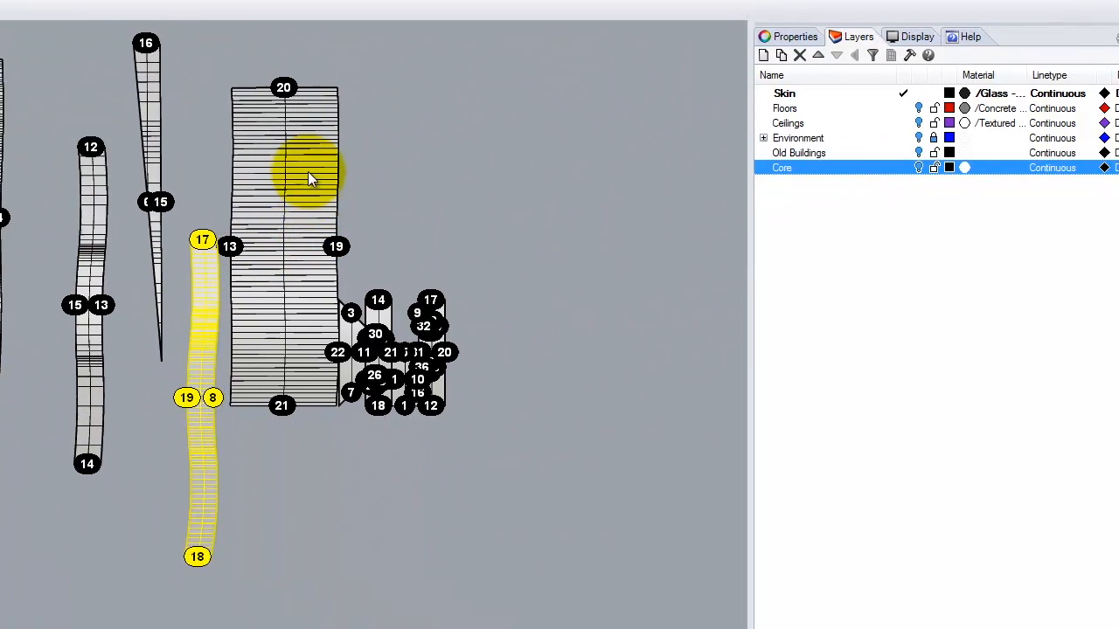
# Move the small roof and base pieces clear of the wide facade panel and spread them apart from one another.
pyautogui.moveTo(499, 443); pyautogui.dragTo(329, 266)
pyautogui.moveTo(339, 321); pyautogui.dragTo(391, 96)
pyautogui.click(547, 328)
pyautogui.moveTo(495, 172); pyautogui.dragTo(477, 79)
pyautogui.moveTo(550, 177); pyautogui.dragTo(567, 140)
pyautogui.moveTo(510, 236); pyautogui.dragTo(542, 284)
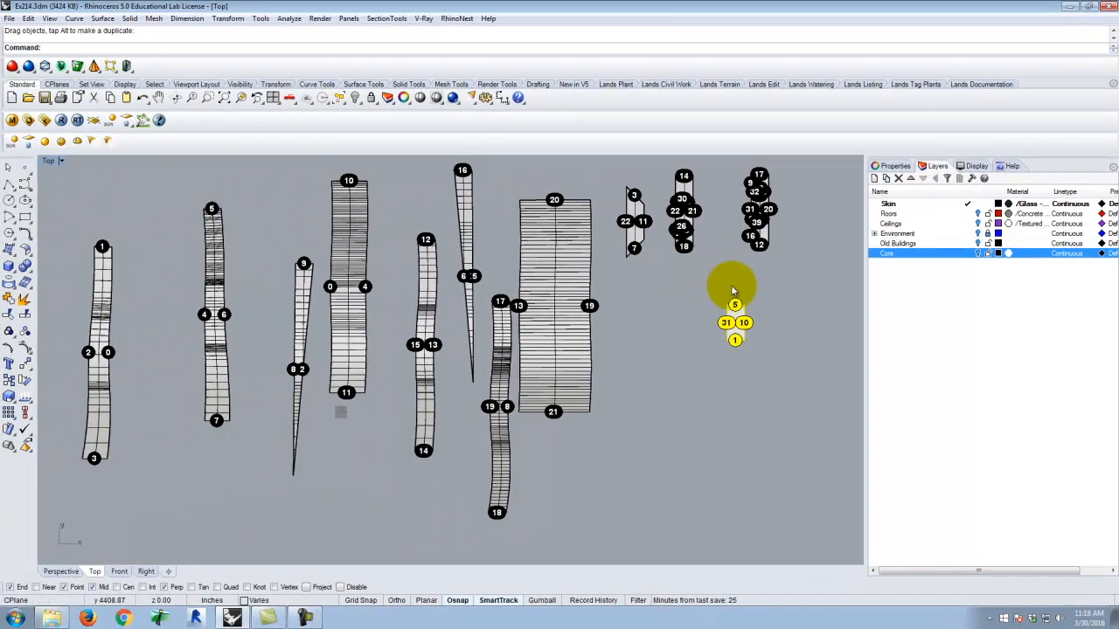
# Compare the edge labels on the small roof and base pieces to find which numbered edges match.
pyautogui.scroll(5, 695, 232)
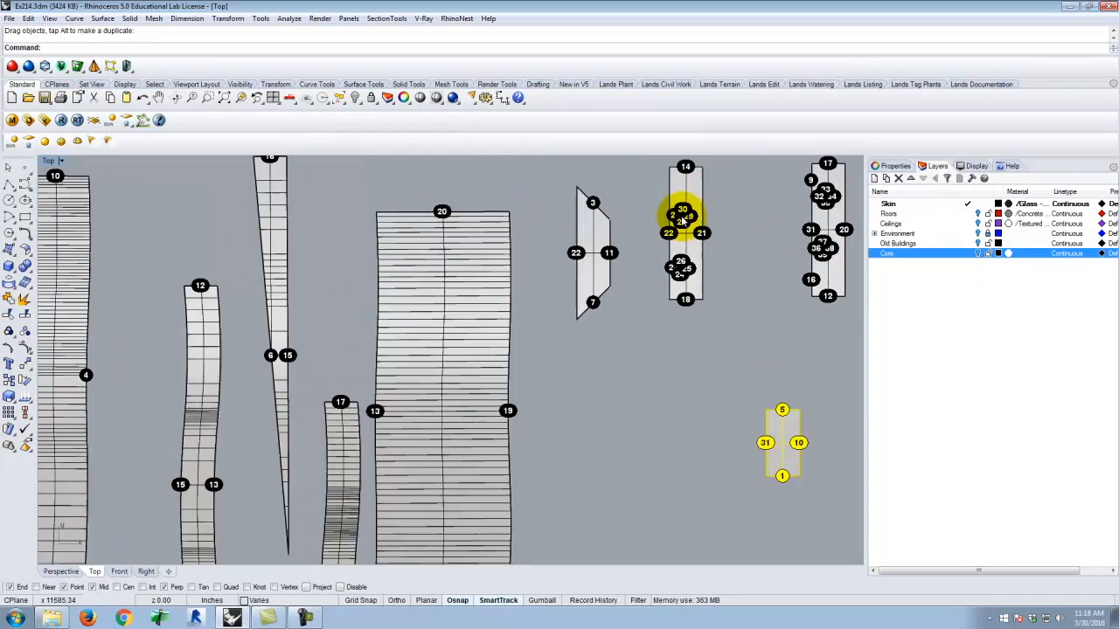
pyautogui.scroll(-2, 579, 337)
pyautogui.scroll(3, 789, 254)
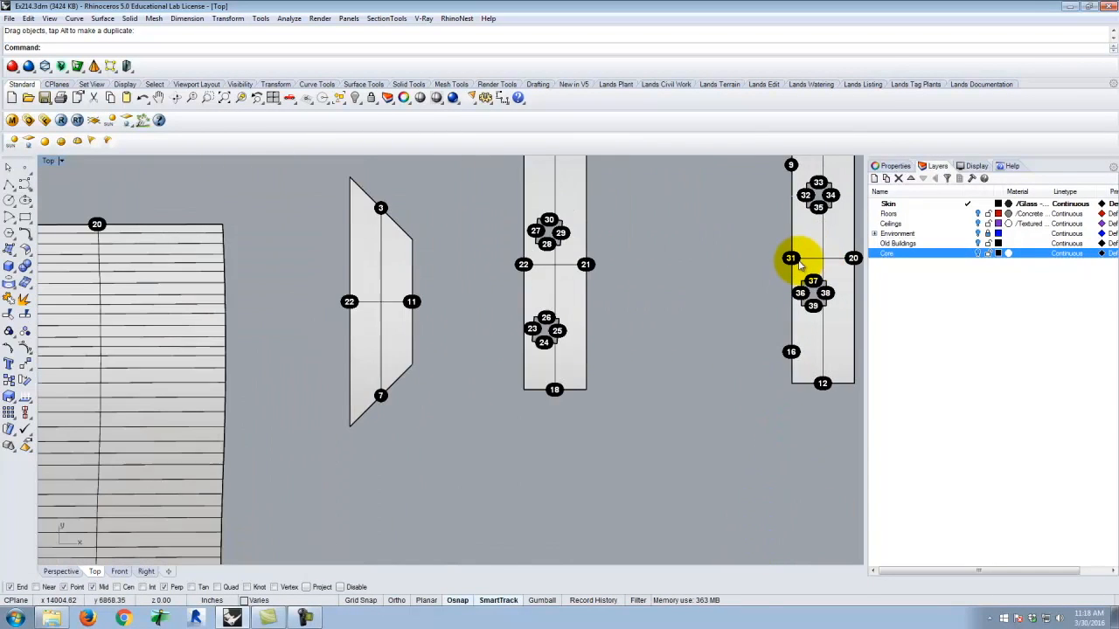
pyautogui.scroll(-4, 697, 267)
pyautogui.scroll(2, 769, 255)
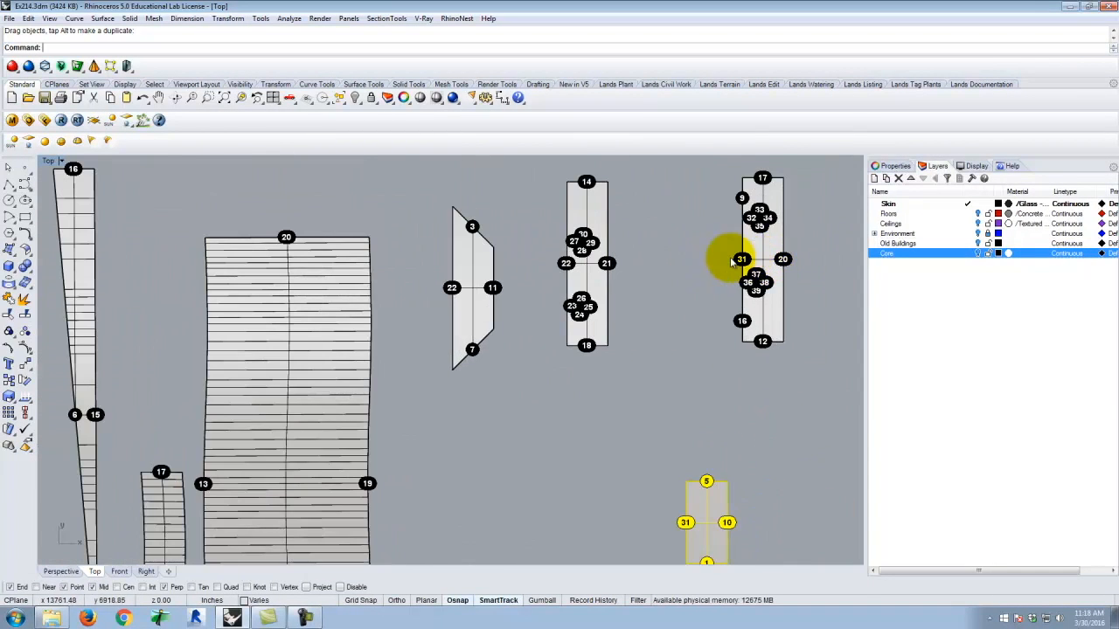
pyautogui.scroll(-2, 730, 262)
pyautogui.scroll(2, 782, 289)
pyautogui.scroll(-2, 781, 290)
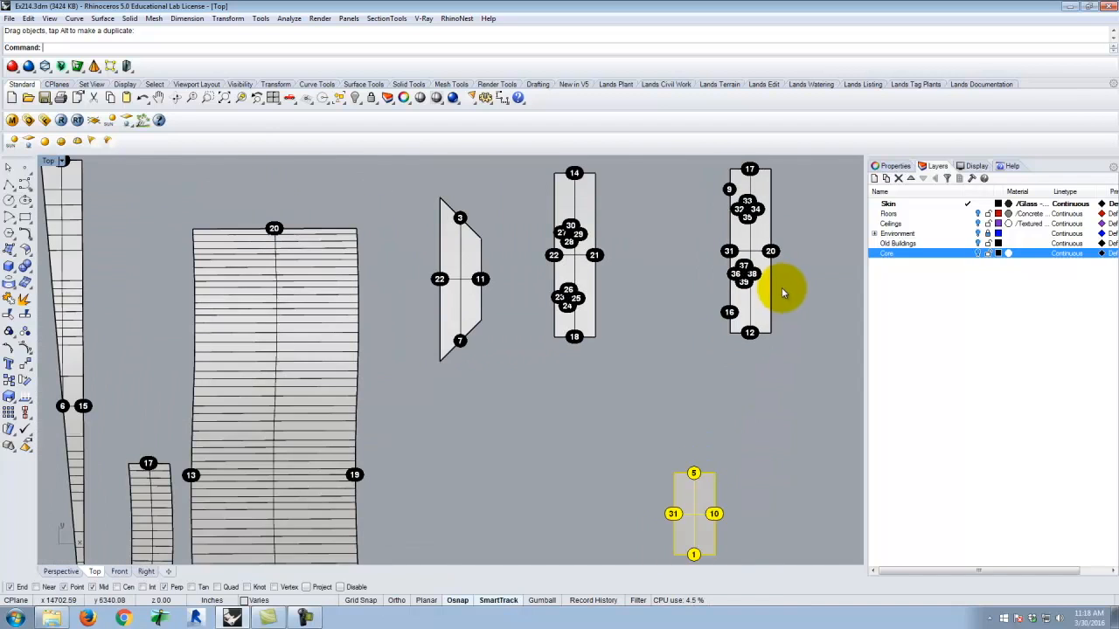
pyautogui.scroll(2, 447, 297)
pyautogui.scroll(-1, 448, 297)
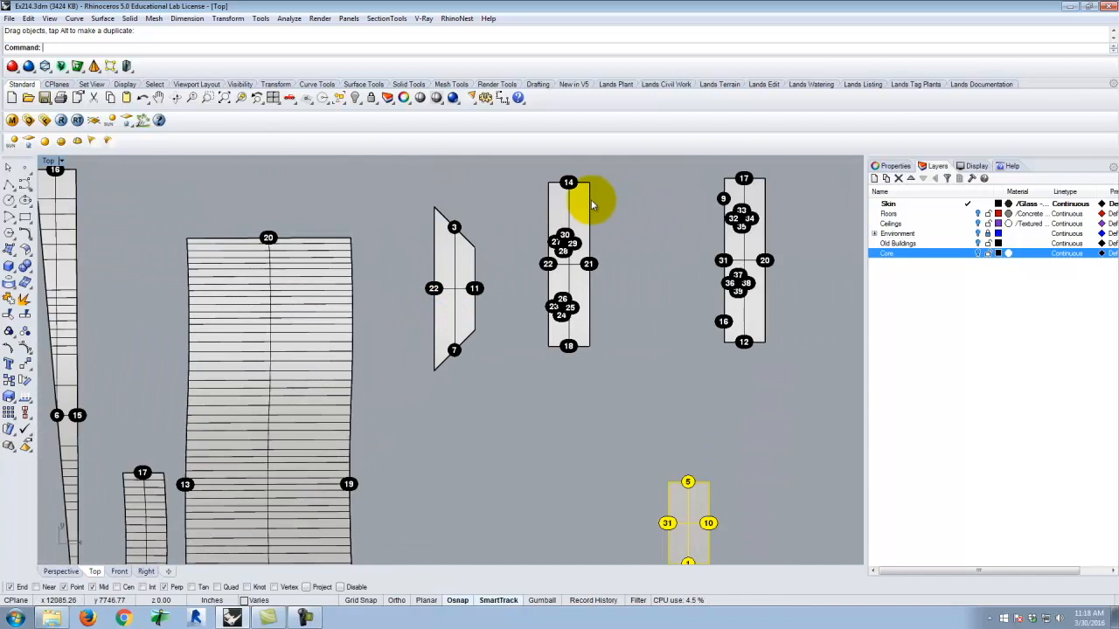
# Move the trapezoidal piece by its lower corner near label 7 to the upper corner of the rectangular piece beside label 14.
pyautogui.click(561, 270)
pyautogui.click(433, 291)
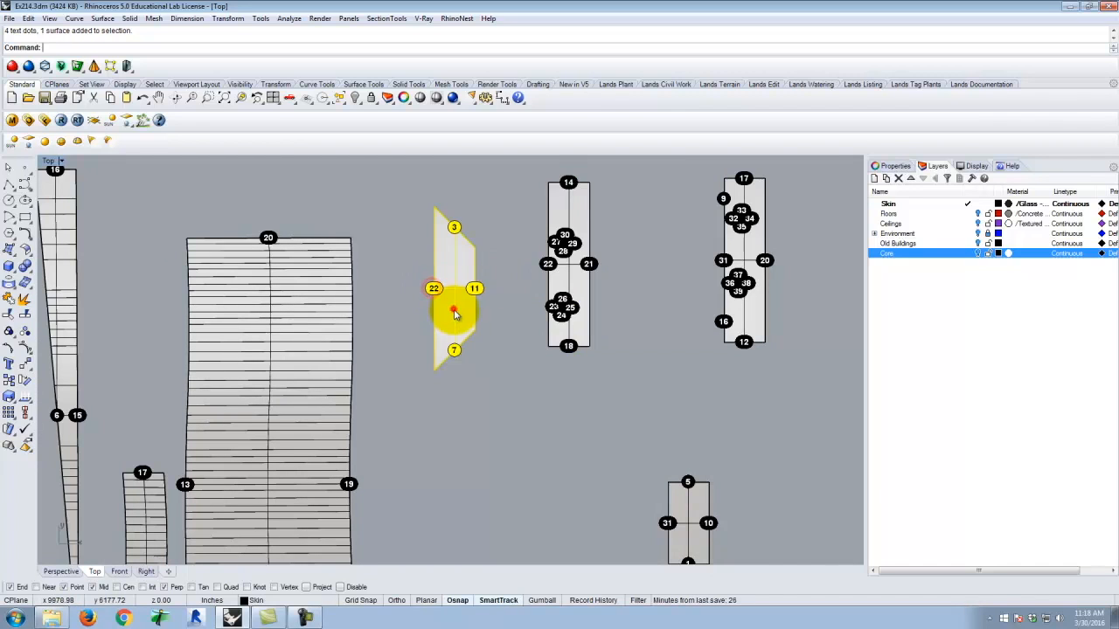
pyautogui.press('Return')
pyautogui.press('Return')
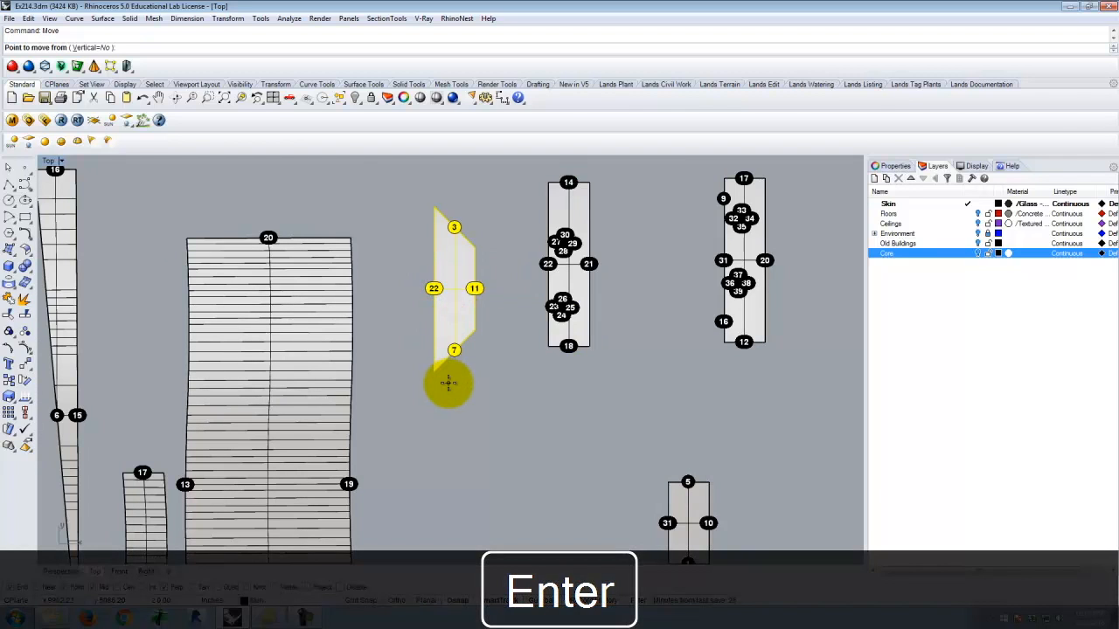
pyautogui.click(445, 379)
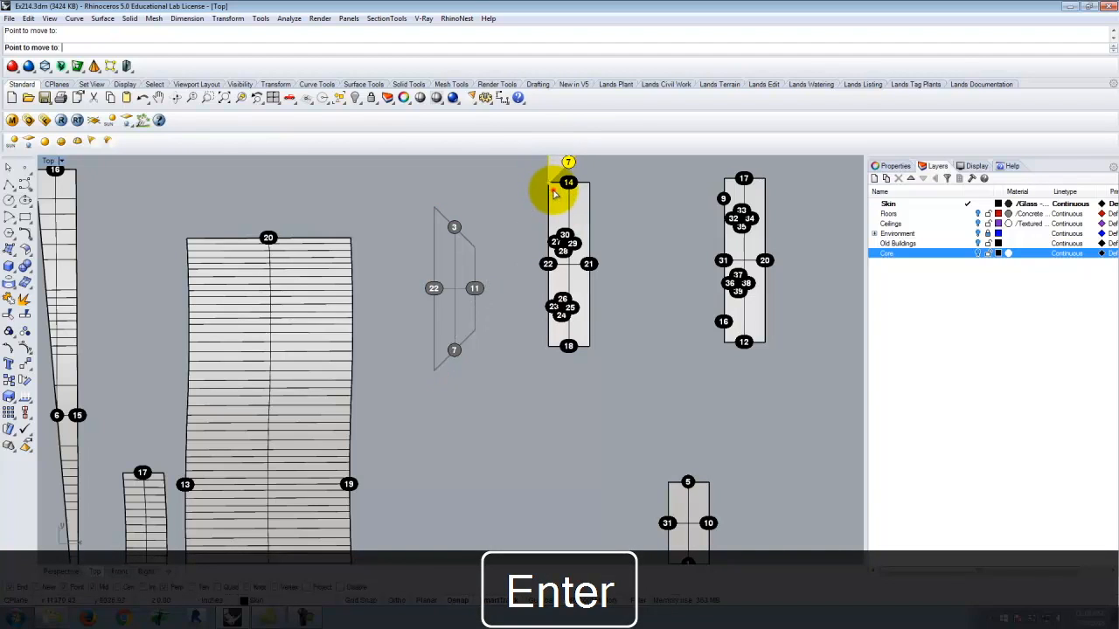
pyautogui.click(553, 194)
# Rotate the trapezoidal piece half a turn about the shared corner to line up both edges labelled 22.
pyautogui.scroll(-3, 519, 396)
pyautogui.scroll(2, 532, 332)
pyautogui.write('Rota')
pyautogui.press('Return')
pyautogui.click(535, 313)
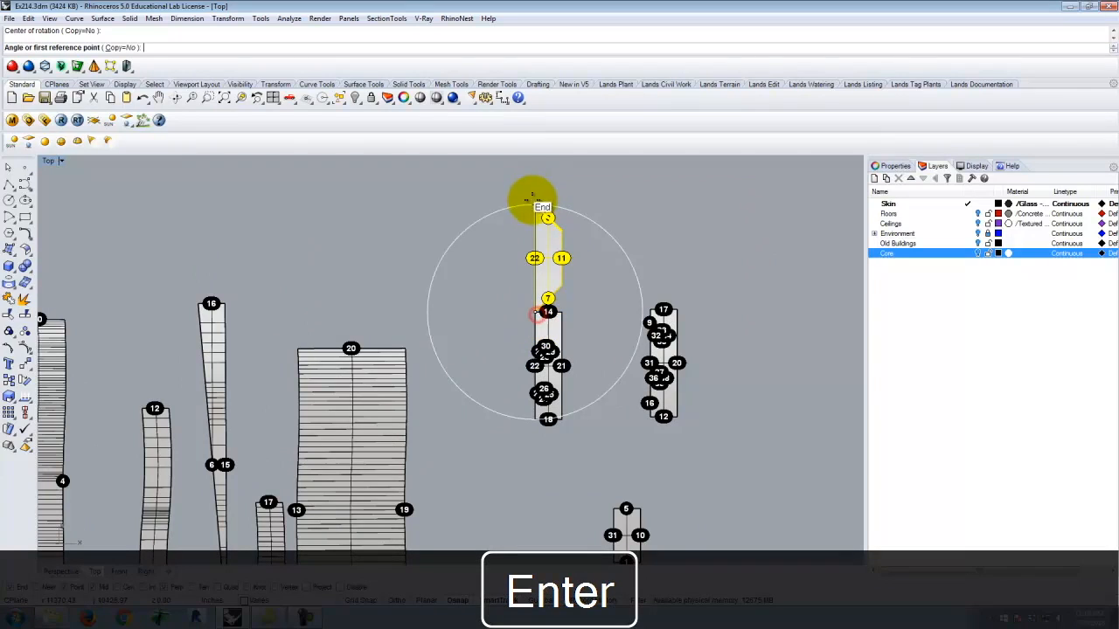
pyautogui.click(531, 197)
pyautogui.click(535, 467)
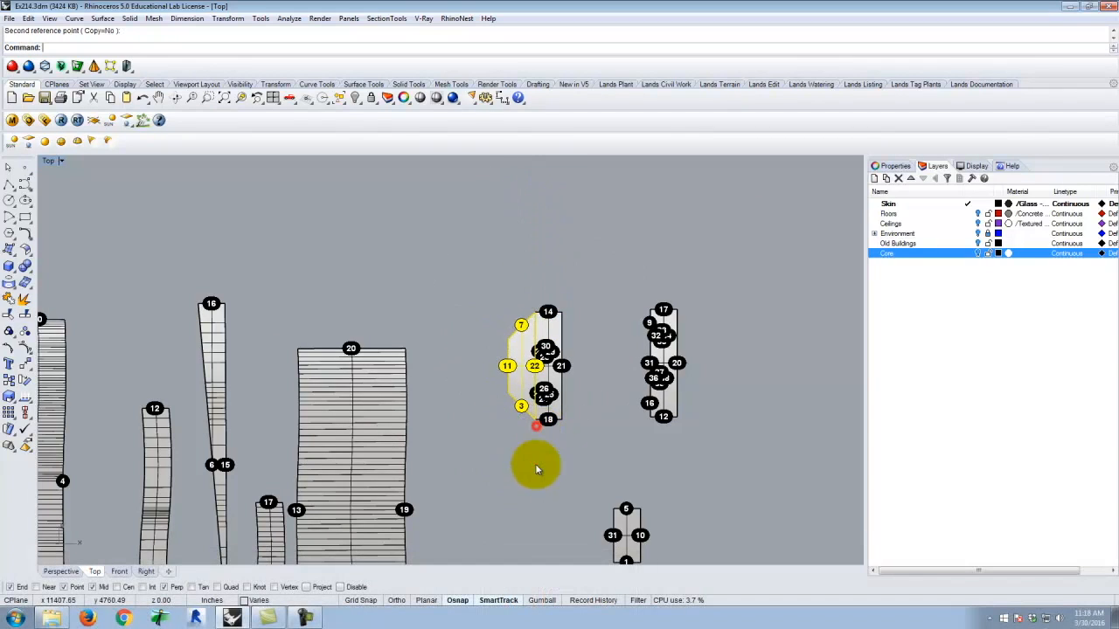
# Examine the matched edge 22 and compare the remaining edge labels on the other rectangular piece and the small rectangle.
pyautogui.scroll(4, 535, 371)
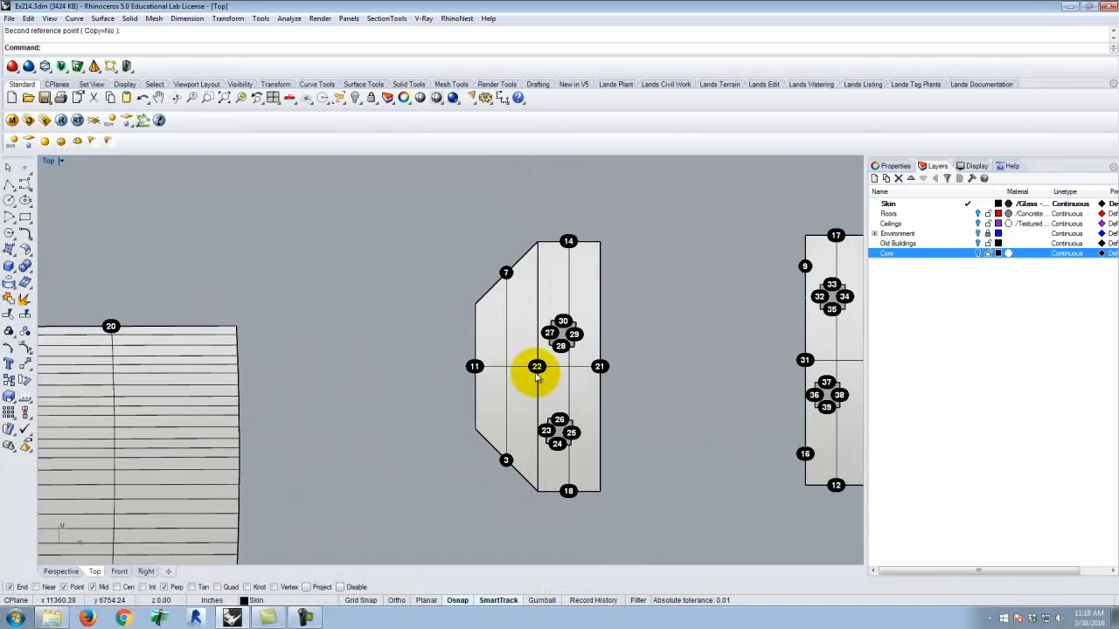
pyautogui.scroll(-3, 537, 376)
pyautogui.scroll(-2, 654, 324)
pyautogui.scroll(2, 663, 494)
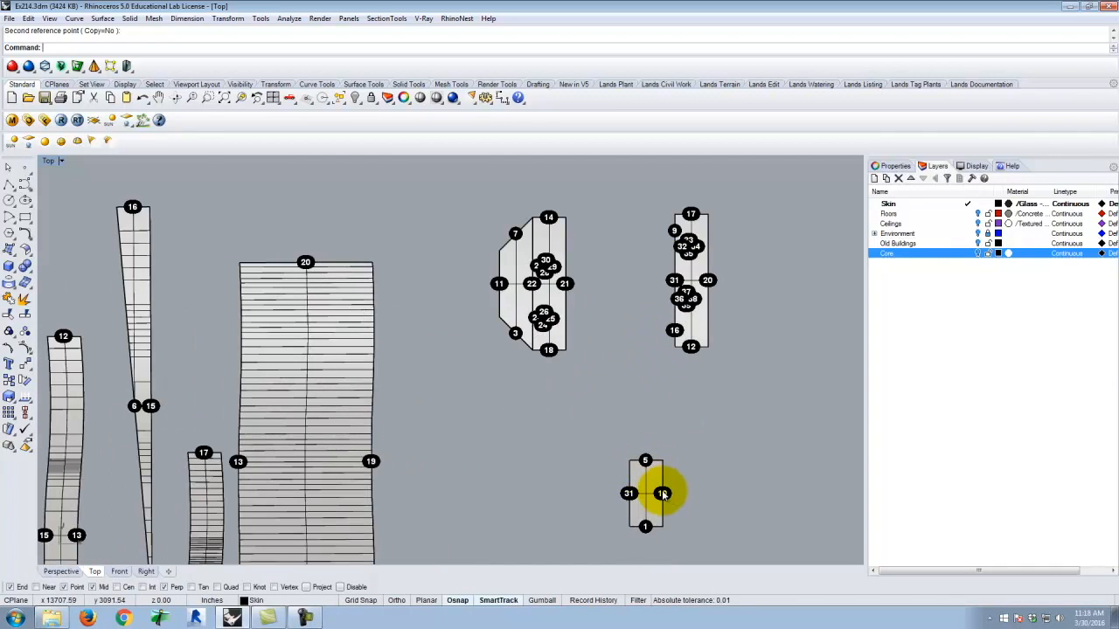
pyautogui.scroll(3, 706, 274)
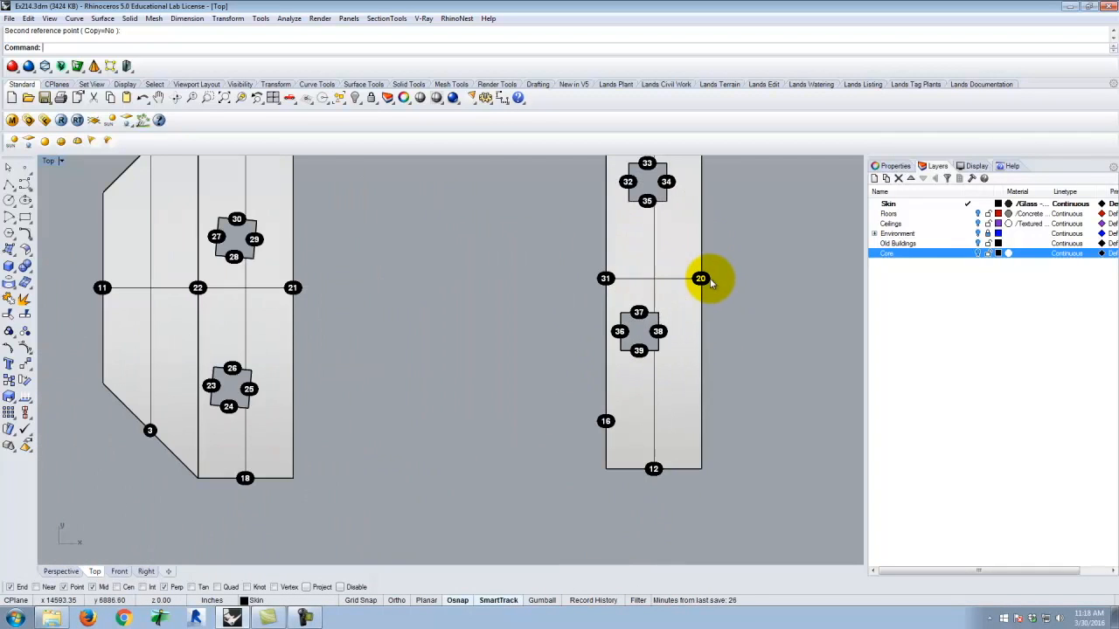
pyautogui.scroll(-1, 527, 314)
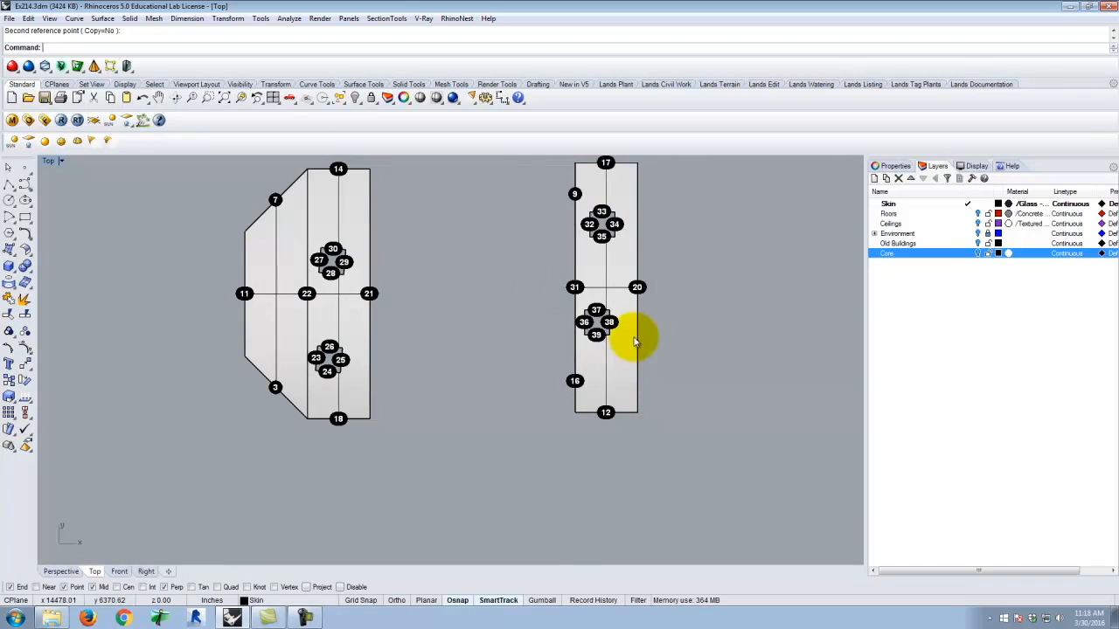
pyautogui.scroll(-2, 643, 331)
pyautogui.scroll(-1, 589, 400)
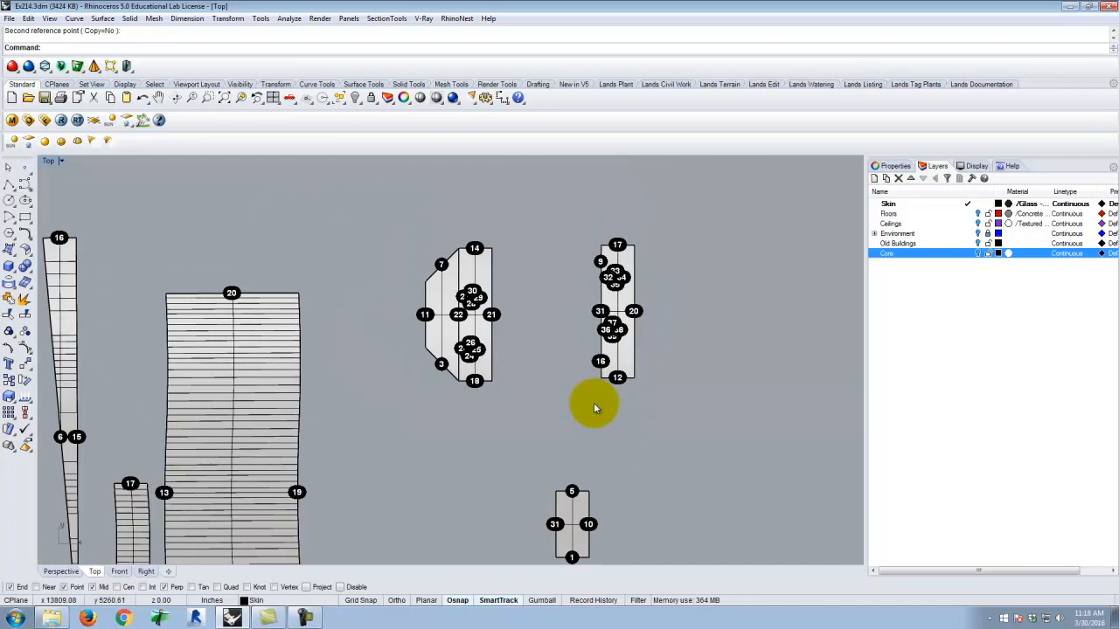
# Move the small rectangle by its edge 31 midpoint onto the midpoint of edge 31 on the rectangular piece with labels 17 and 12.
pyautogui.scroll(1, 582, 525)
pyautogui.click(563, 530)
pyautogui.write('m')
pyautogui.press('Return')
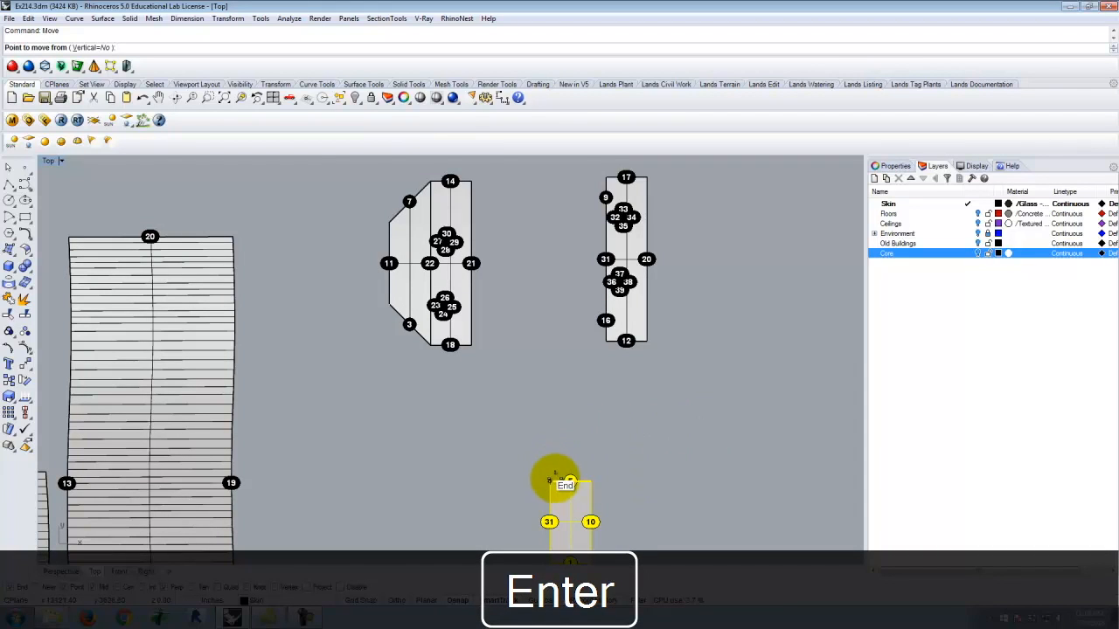
pyautogui.click(550, 525)
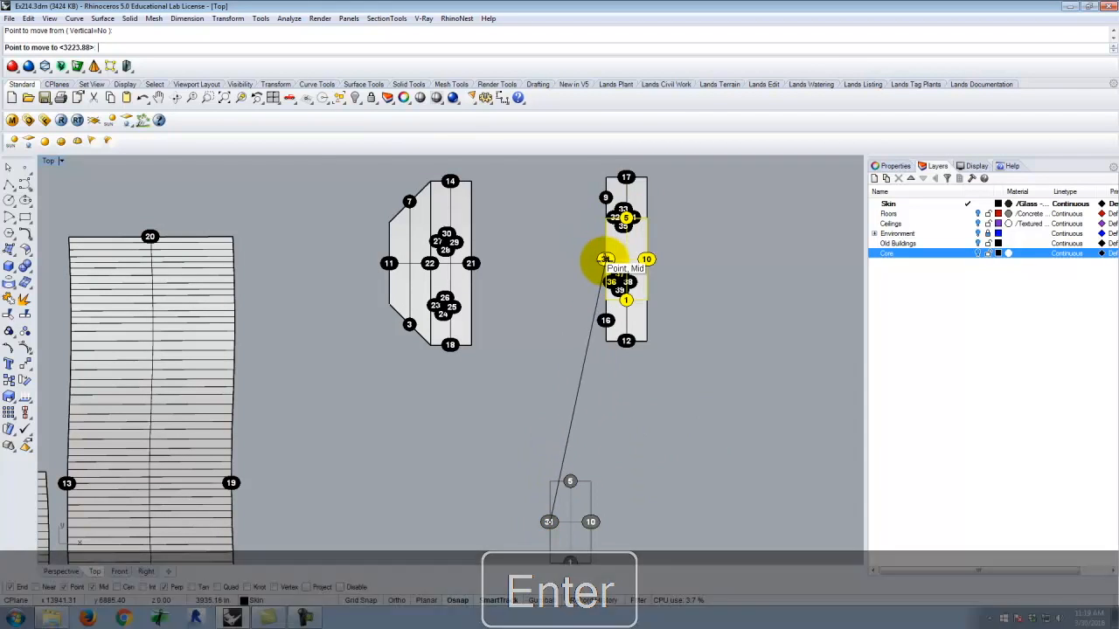
pyautogui.click(606, 259)
pyautogui.press('Escape')
pyautogui.press('Escape')
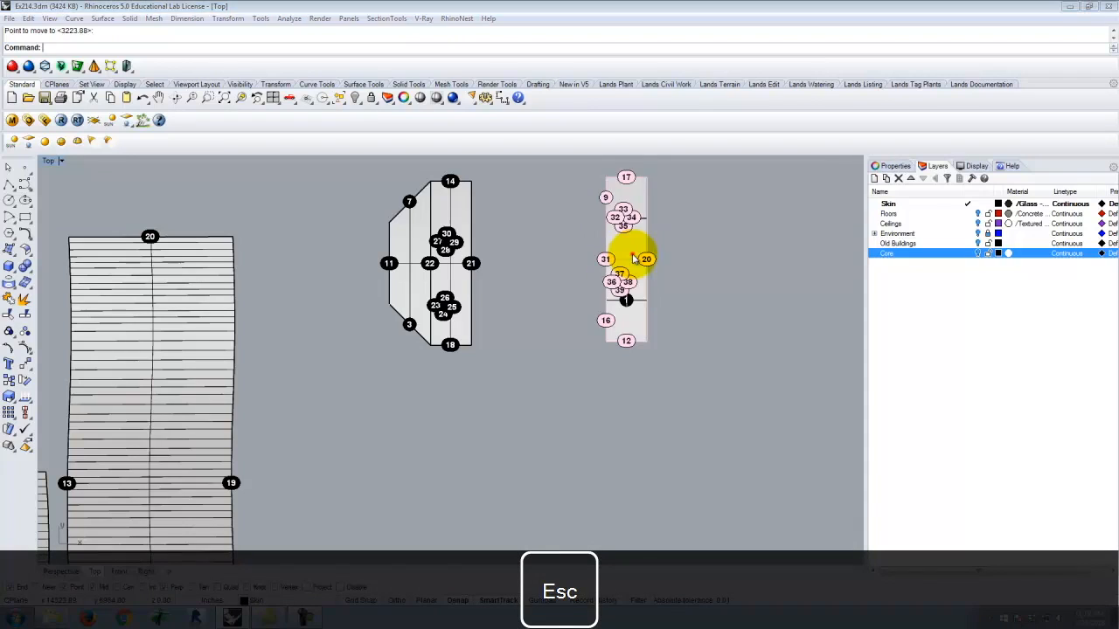
# Rotate the small rectangle half a turn about the shared edge 31 midpoint so it sits outside the rectangular piece.
pyautogui.click(637, 254)
pyautogui.click(675, 296)
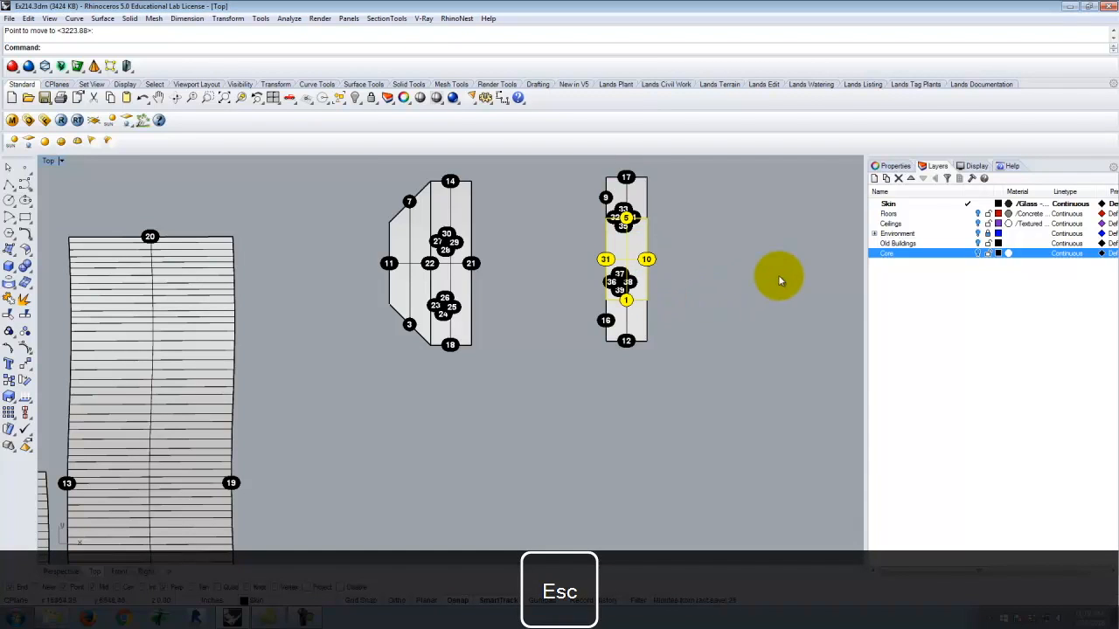
pyautogui.press('Return')
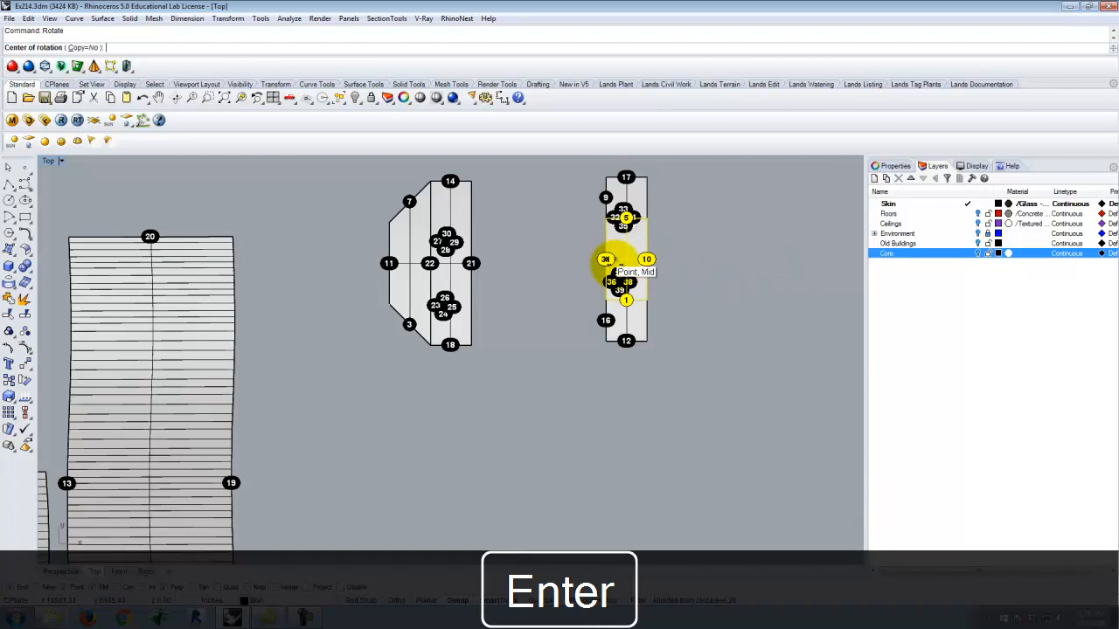
pyautogui.click(605, 259)
pyautogui.click(617, 215)
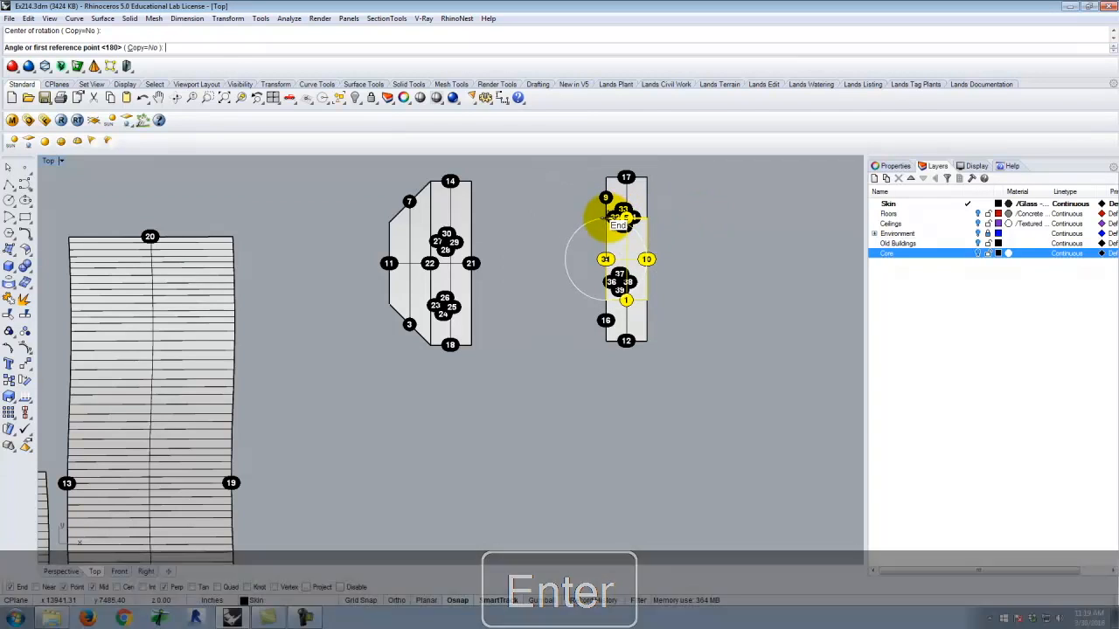
pyautogui.click(605, 337)
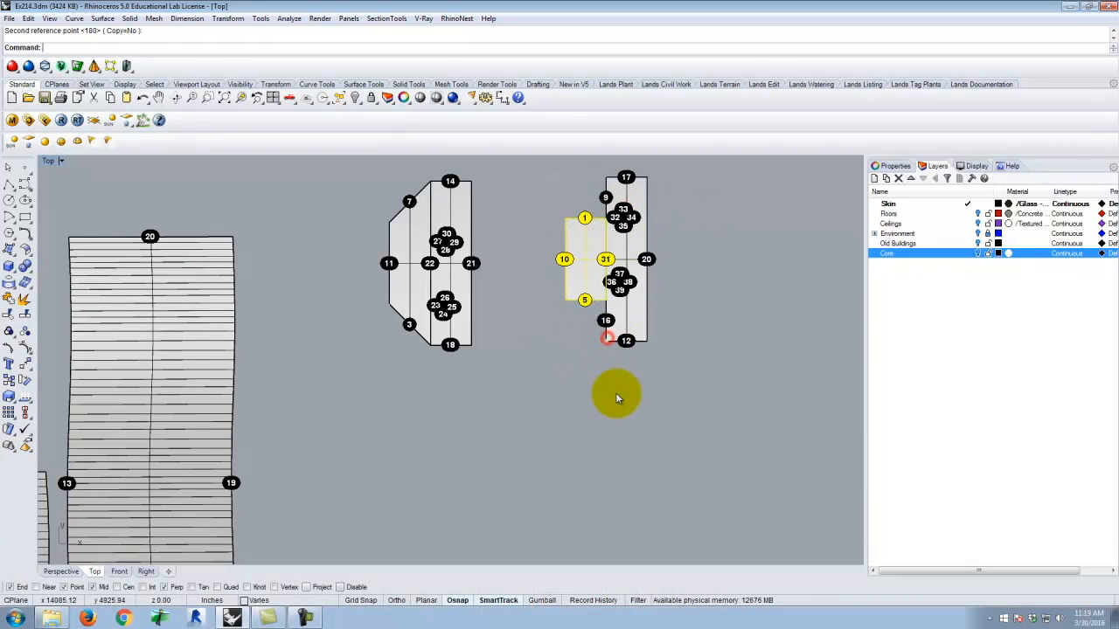
pyautogui.scroll(4, 603, 264)
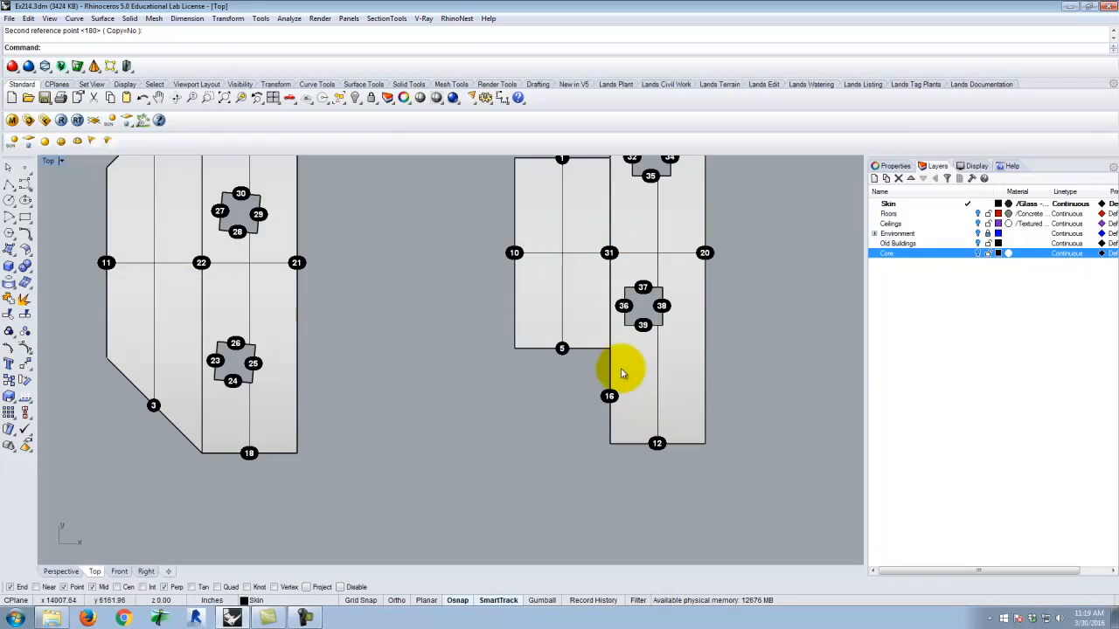
pyautogui.scroll(-2, 596, 466)
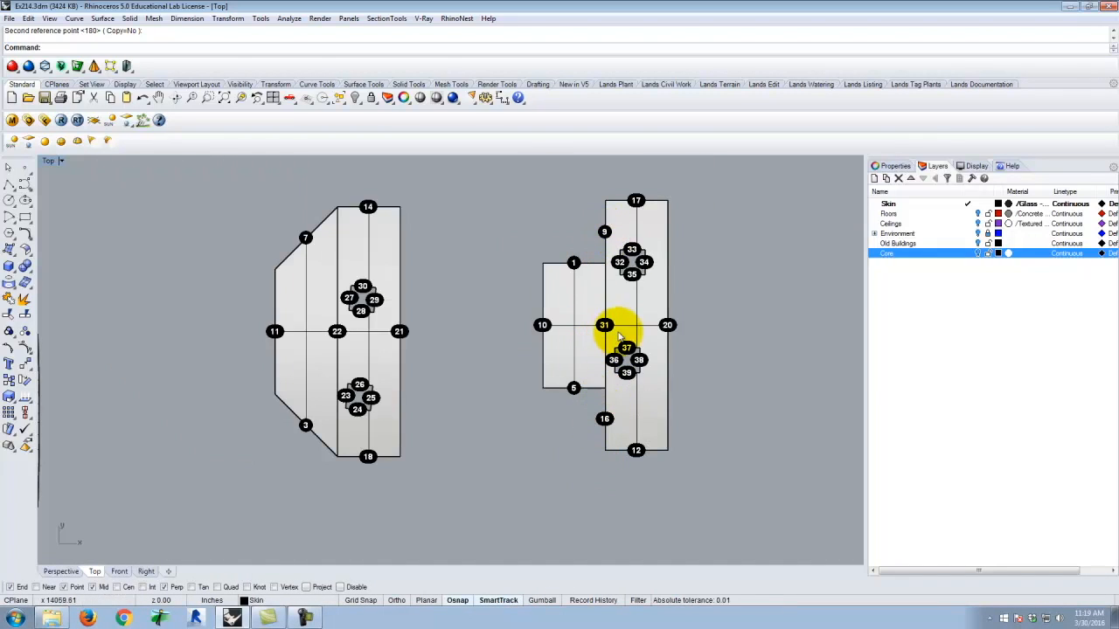
# Move the joined trapezoid and rectangle with labels 14 and 18 up, clear of the other joined pieces.
pyautogui.scroll(-3, 704, 255)
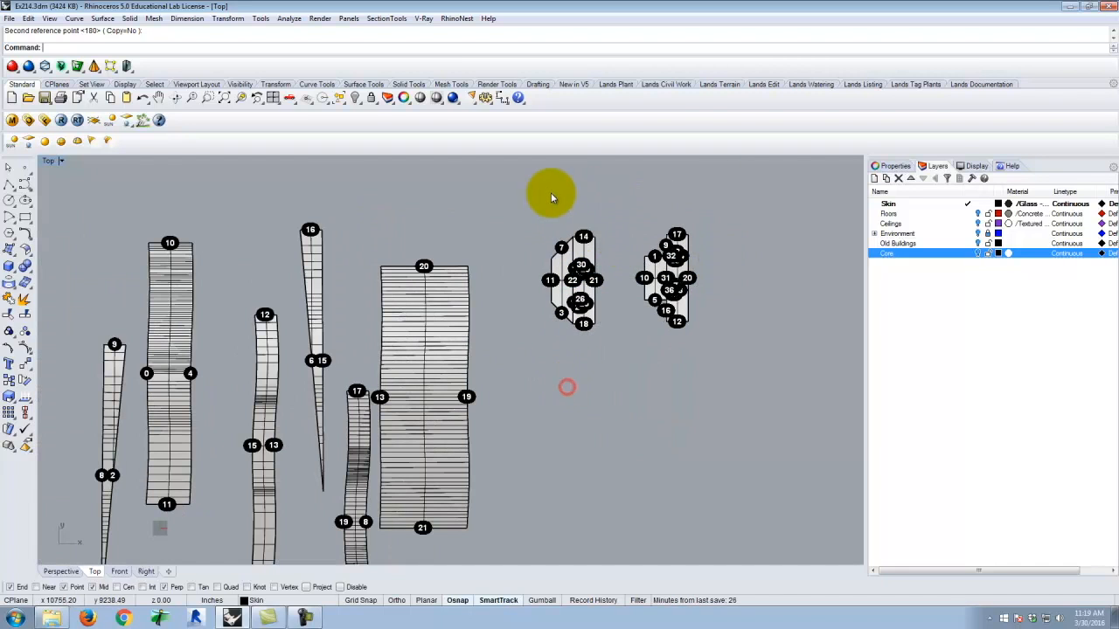
pyautogui.moveTo(616, 381); pyautogui.dragTo(619, 362)
pyautogui.press('Return')
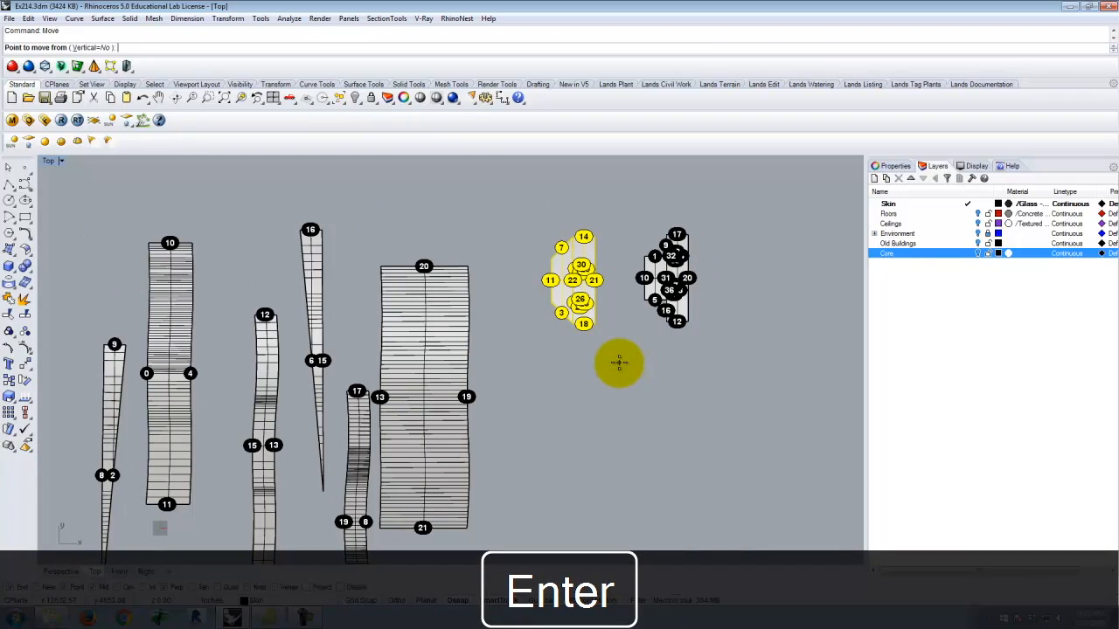
pyautogui.click(804, 356)
pyautogui.click(789, 244)
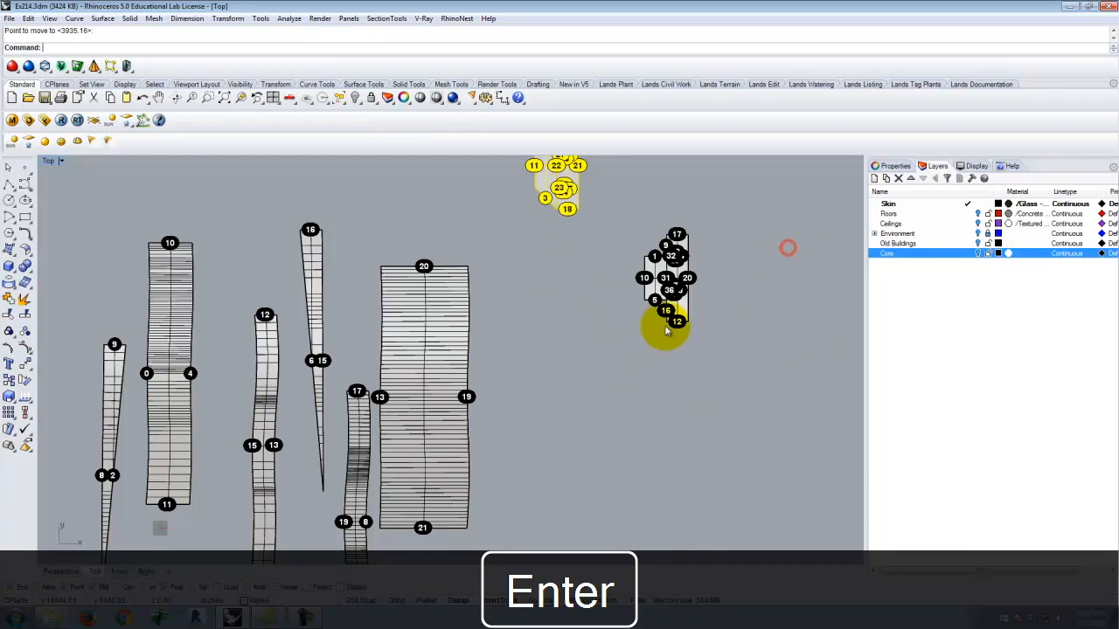
pyautogui.press('Escape')
pyautogui.scroll(-3, 525, 367)
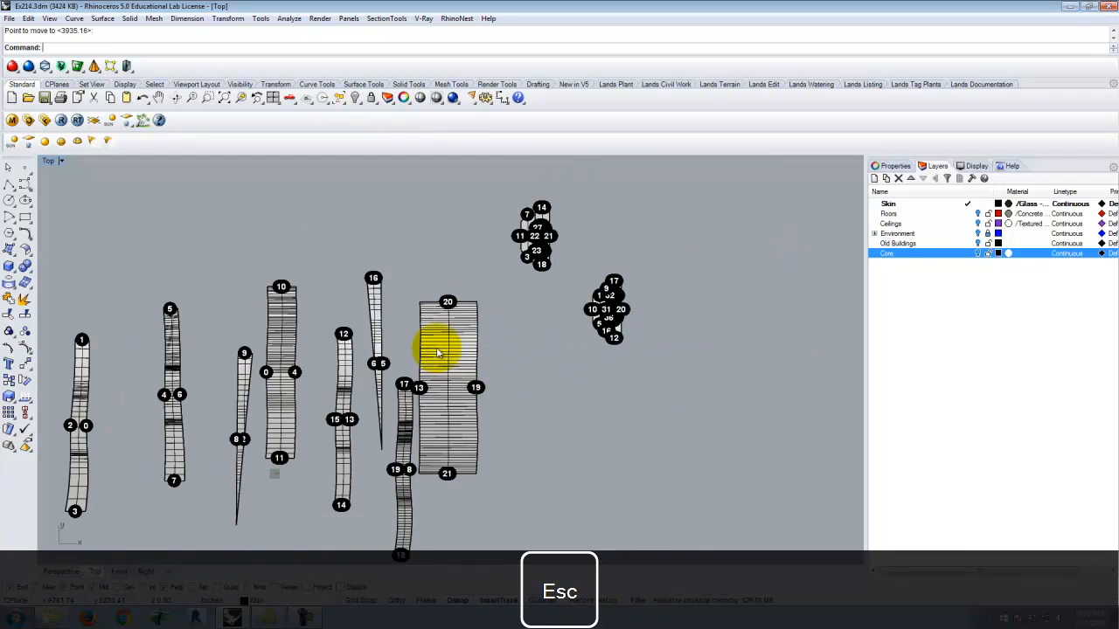
# Move the wide panel by its upper corner beside label 20 to the corner between edges 12 and 20 of the rectangular piece.
pyautogui.click(436, 348)
pyautogui.scroll(2, 444, 321)
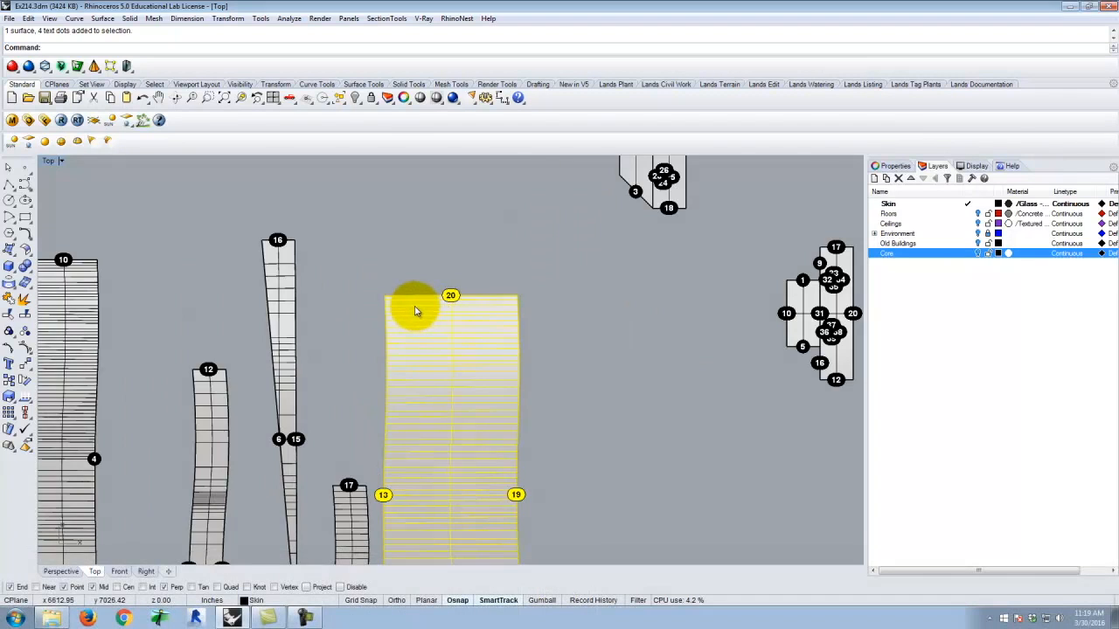
pyautogui.scroll(-2, 392, 317)
pyautogui.scroll(2, 652, 325)
pyautogui.scroll(1, 652, 325)
pyautogui.scroll(-3, 582, 310)
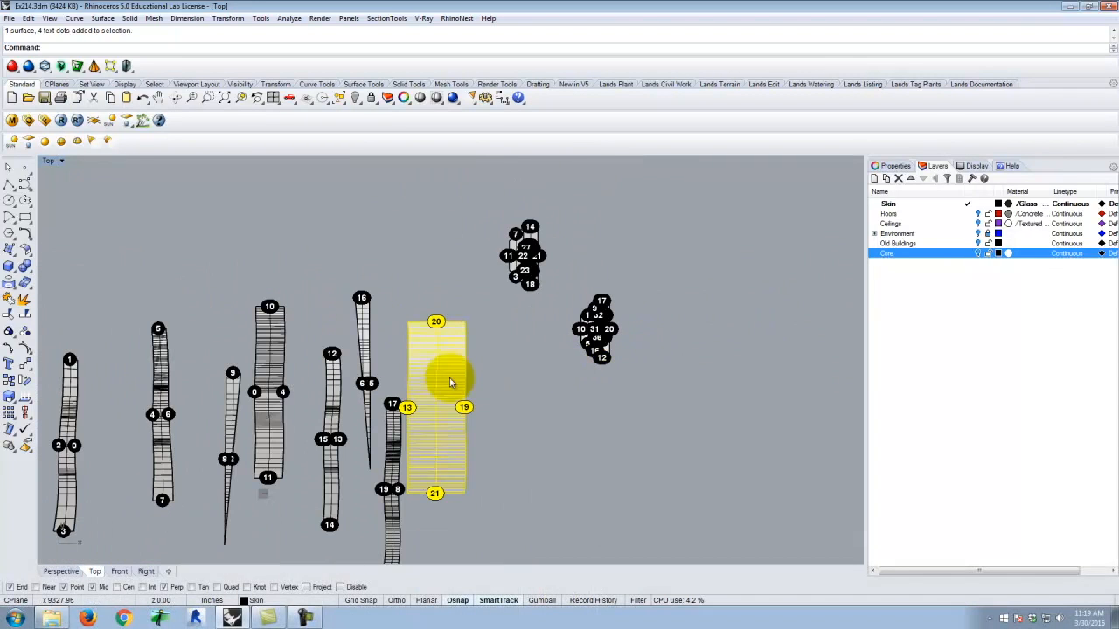
pyautogui.press('Return')
pyautogui.click(407, 320)
pyautogui.scroll(4, 628, 317)
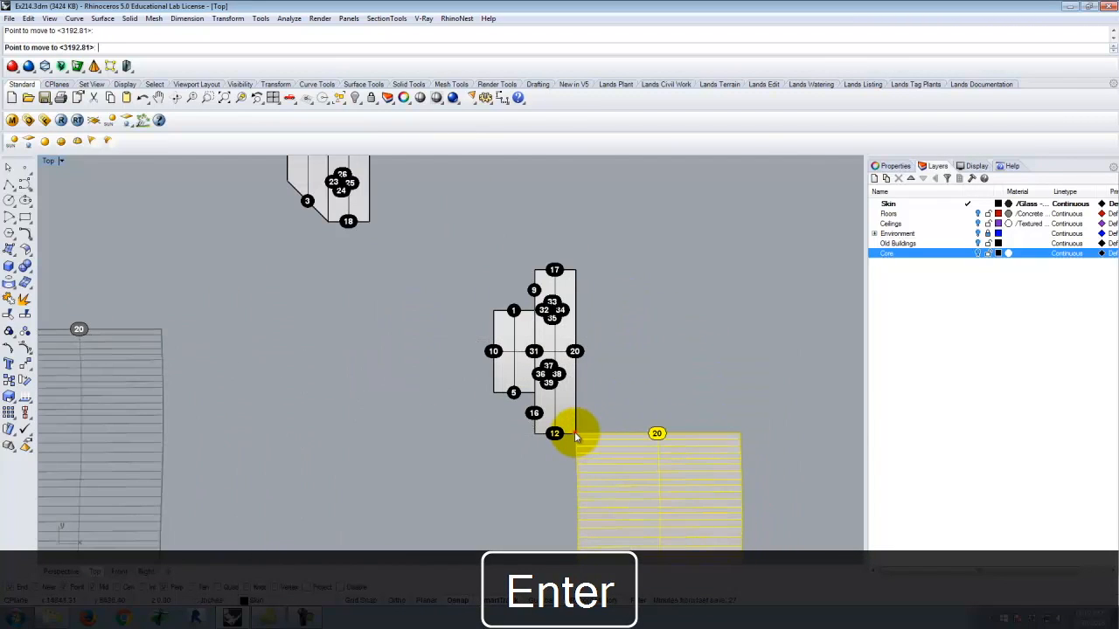
pyautogui.click(576, 432)
# Rotate the wide panel about a quarter turn around the shared corner to line up both edges labelled 20.
pyautogui.write('rotate')
pyautogui.press('Return')
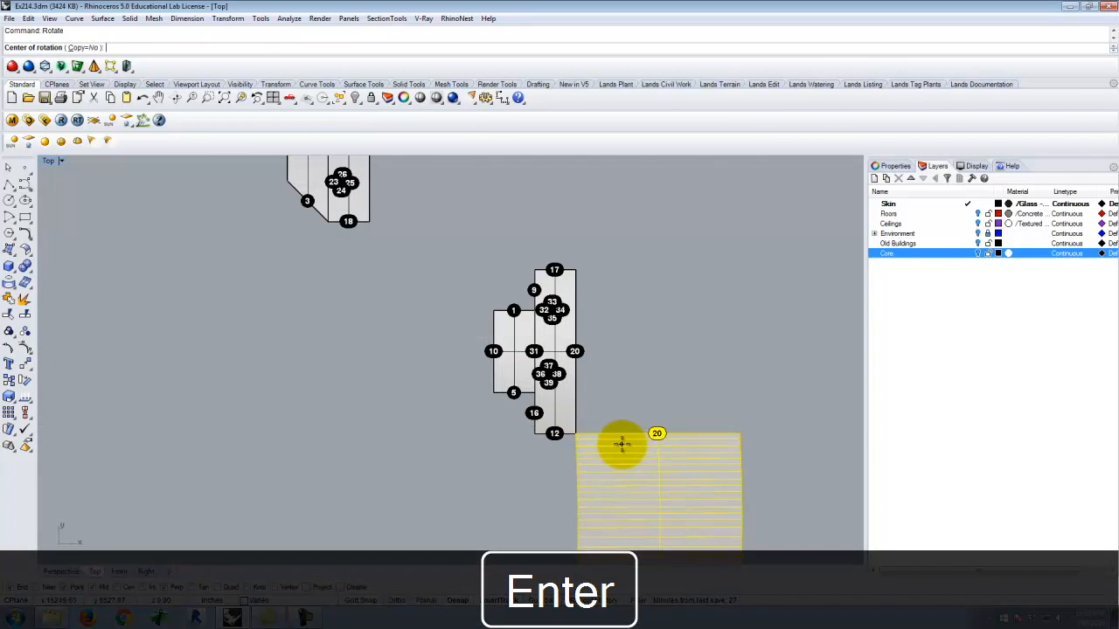
pyautogui.click(576, 433)
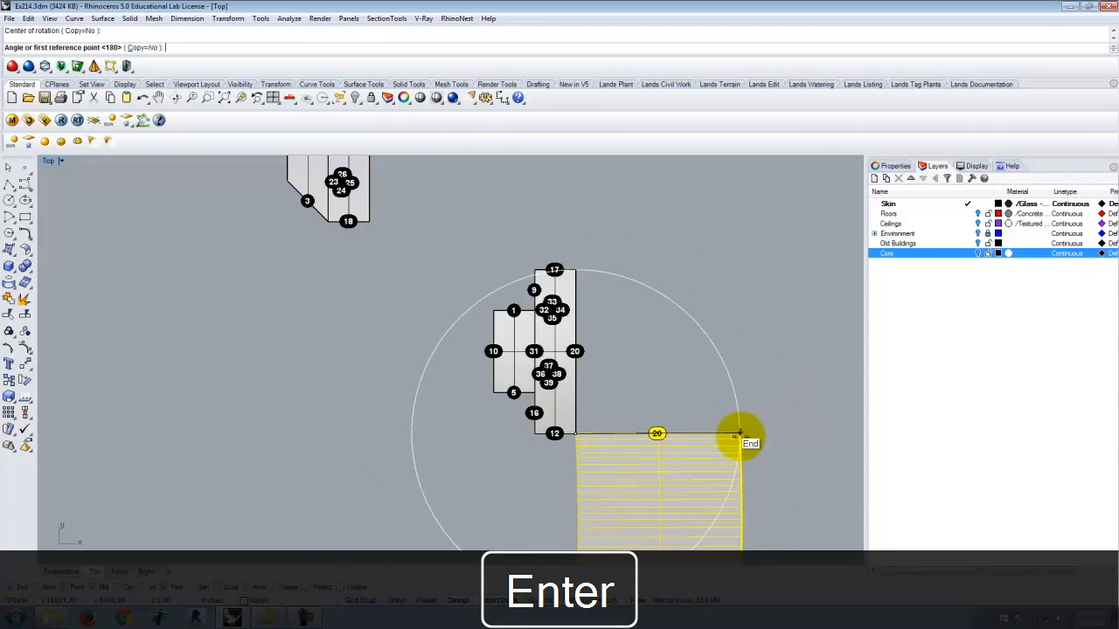
pyautogui.click(740, 434)
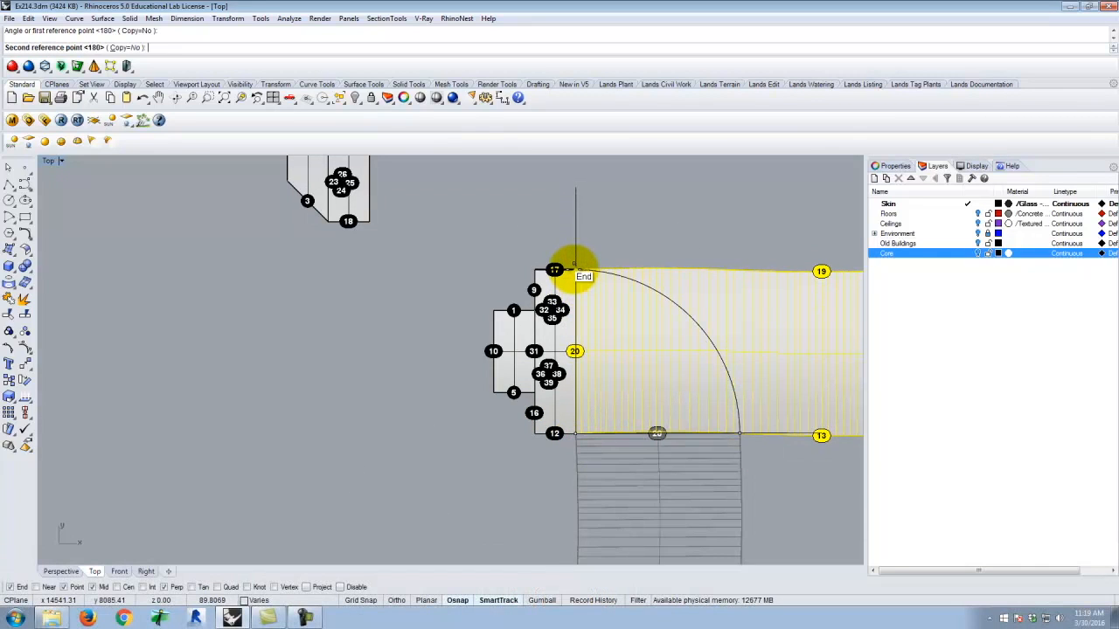
pyautogui.click(574, 269)
pyautogui.click(555, 237)
pyautogui.scroll(-6, 444, 487)
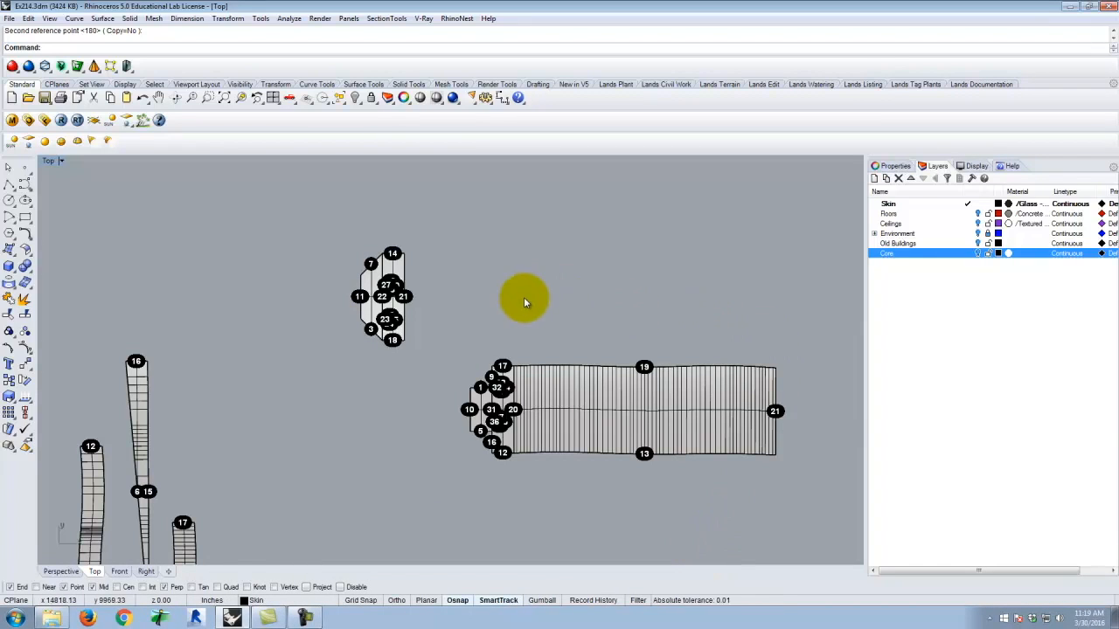
# Move the joined trapezoid and rectangle by the corner between edges 14 and 21 to the wide panel's corner between edges 13 and 21.
pyautogui.scroll(-3, 520, 306)
pyautogui.scroll(4, 470, 285)
pyautogui.scroll(-2, 469, 349)
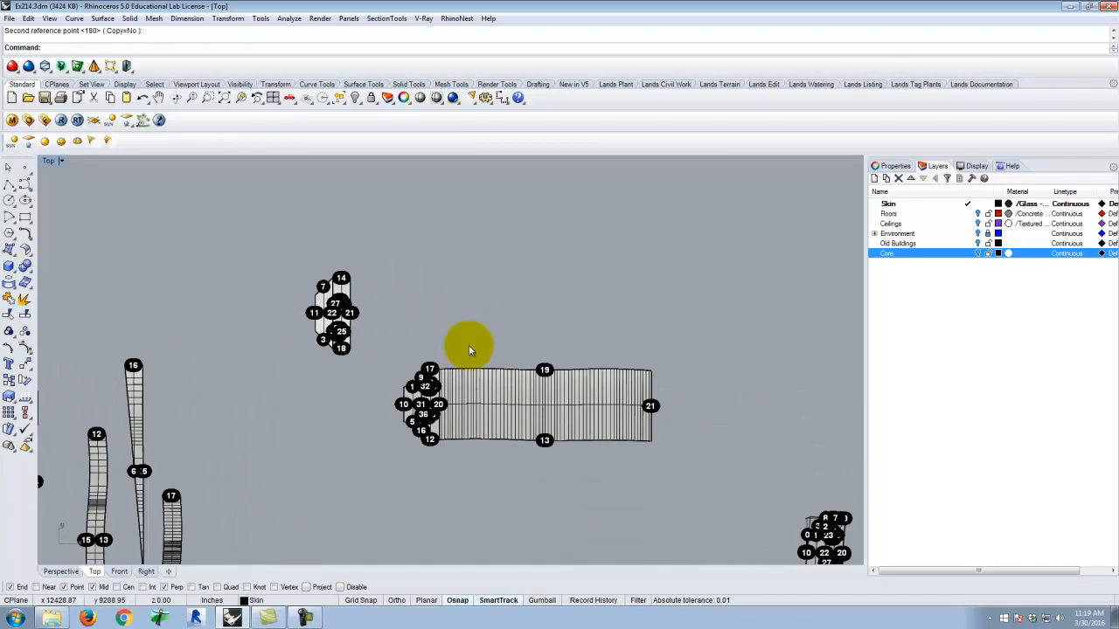
pyautogui.scroll(1, 647, 416)
pyautogui.click(259, 291)
pyautogui.click(297, 273)
pyautogui.scroll(5, 284, 287)
pyautogui.scroll(-1, 351, 362)
pyautogui.scroll(-2, 351, 370)
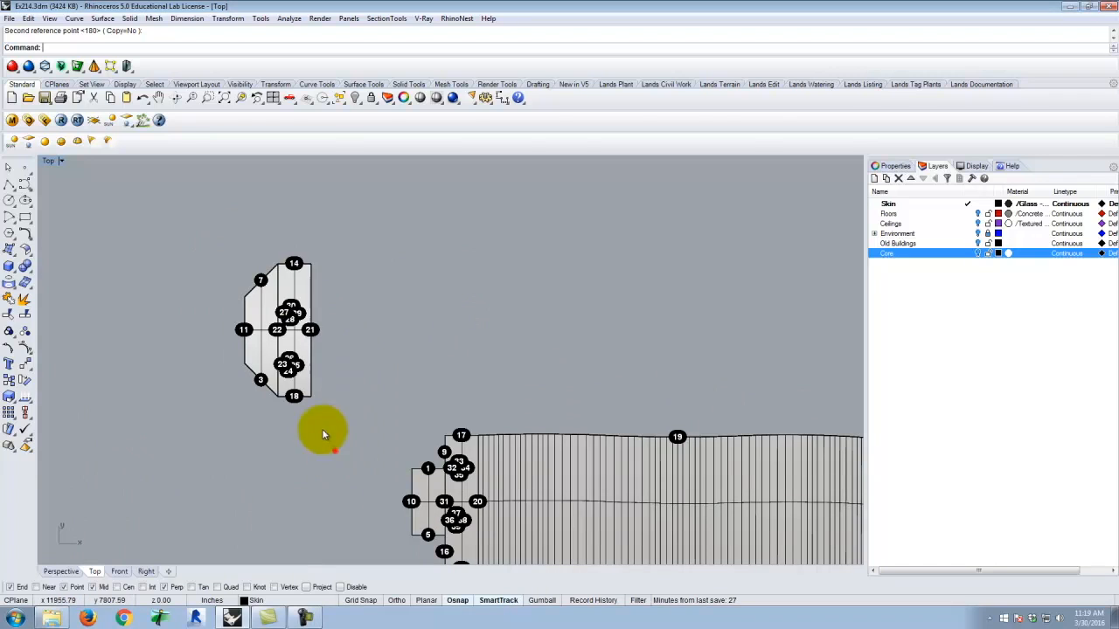
pyautogui.moveTo(201, 235); pyautogui.dragTo(201, 236)
pyautogui.press('Return')
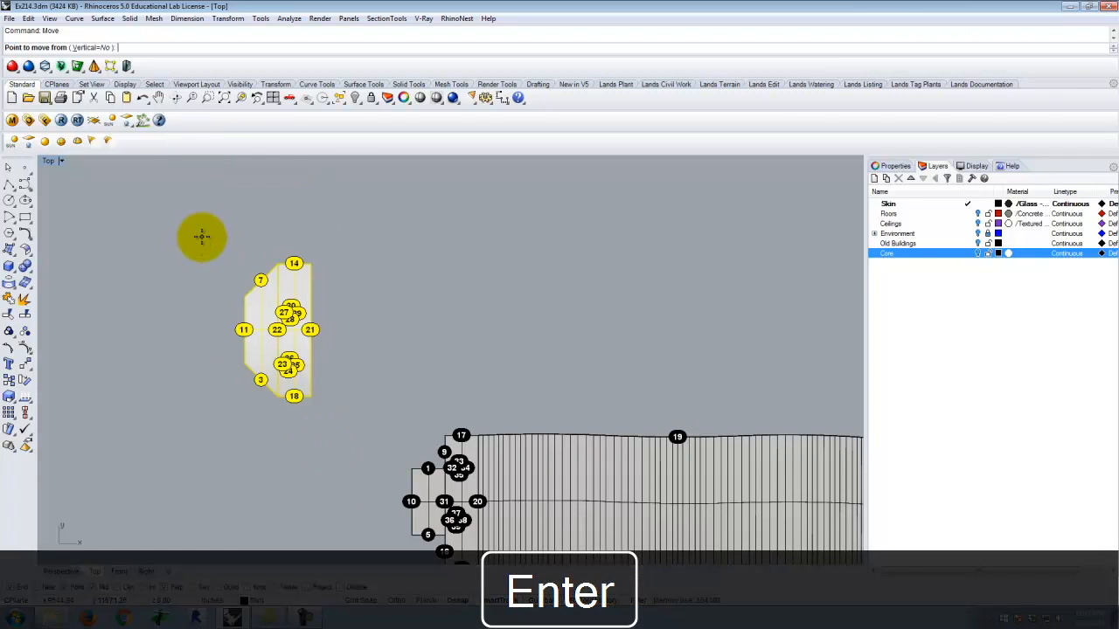
pyautogui.scroll(-3, 316, 264)
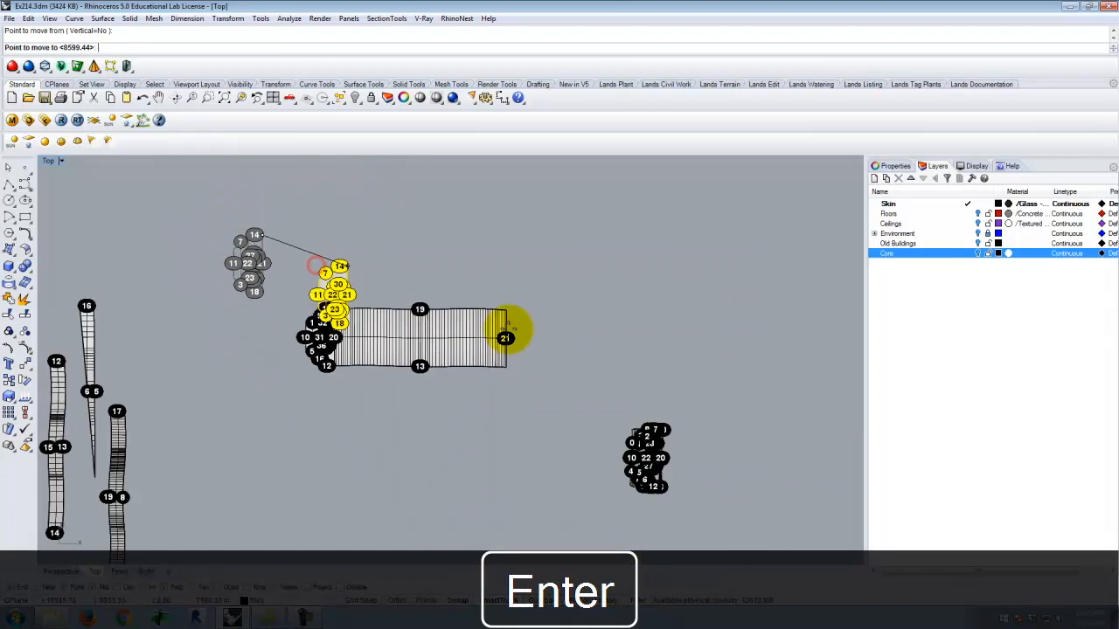
pyautogui.scroll(3, 524, 407)
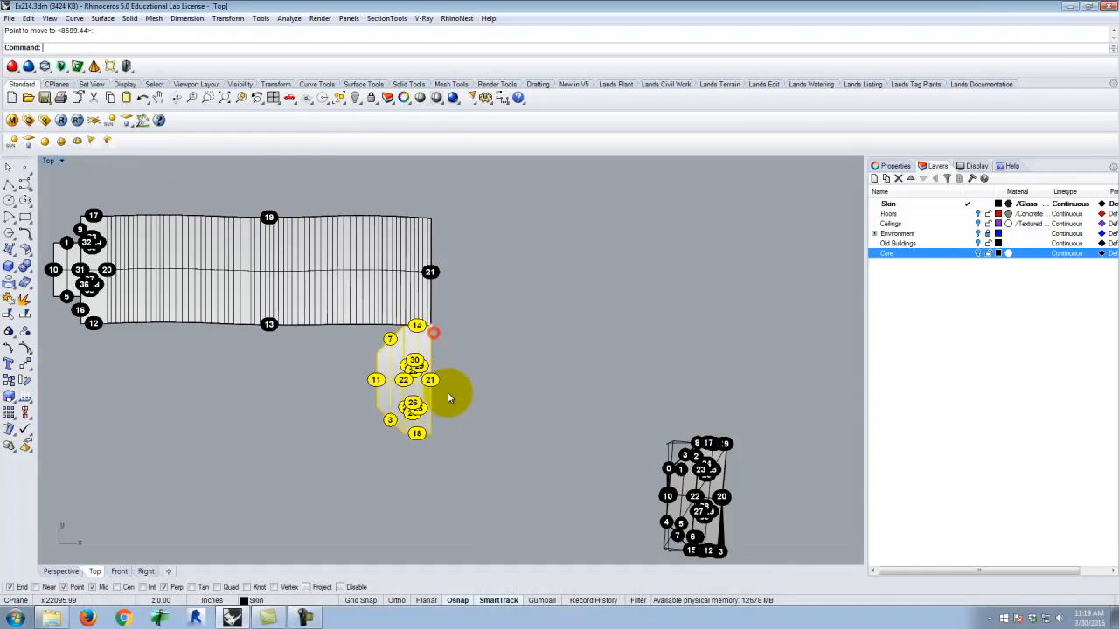
# Rotate the joined trapezoid and rectangle half a turn about the shared corner to line up both edges labelled 21.
pyautogui.press('Return')
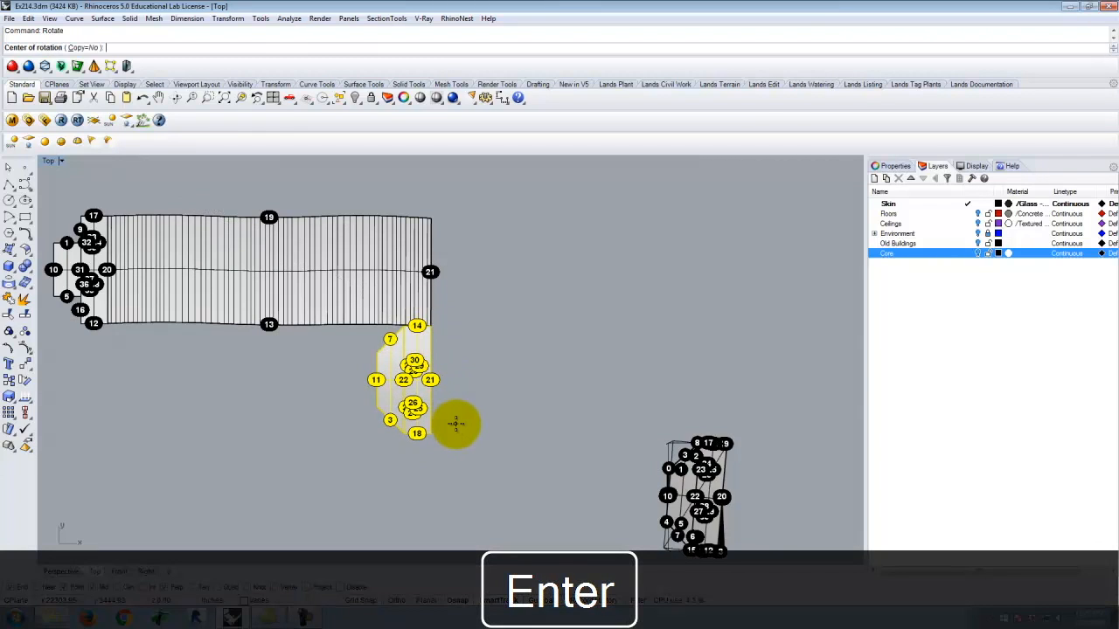
pyautogui.click(430, 435)
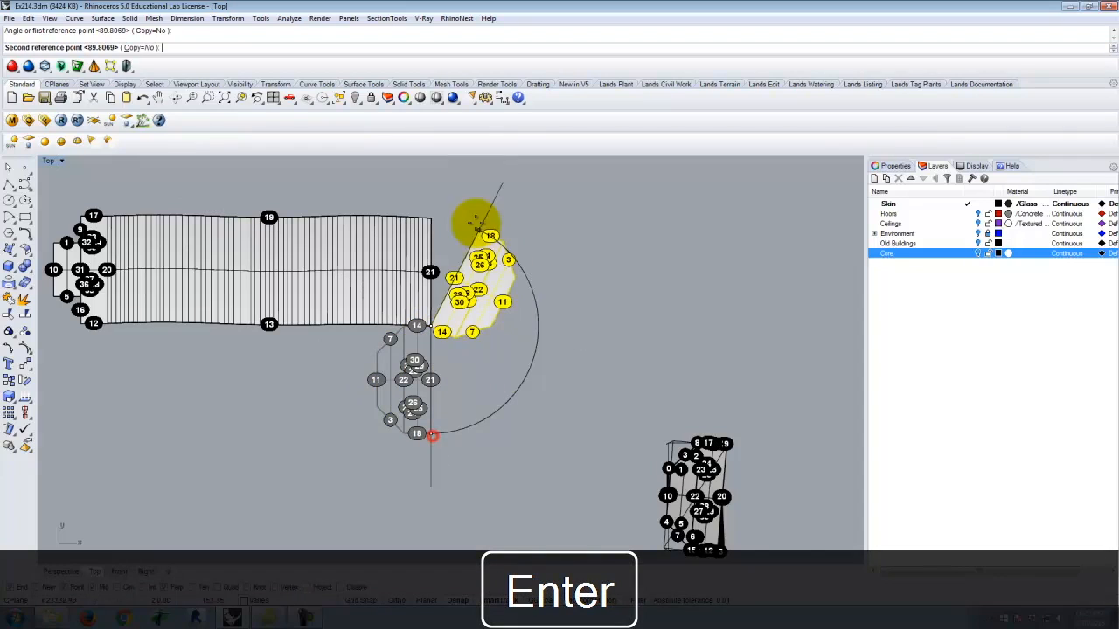
pyautogui.click(433, 217)
pyautogui.scroll(-2, 788, 440)
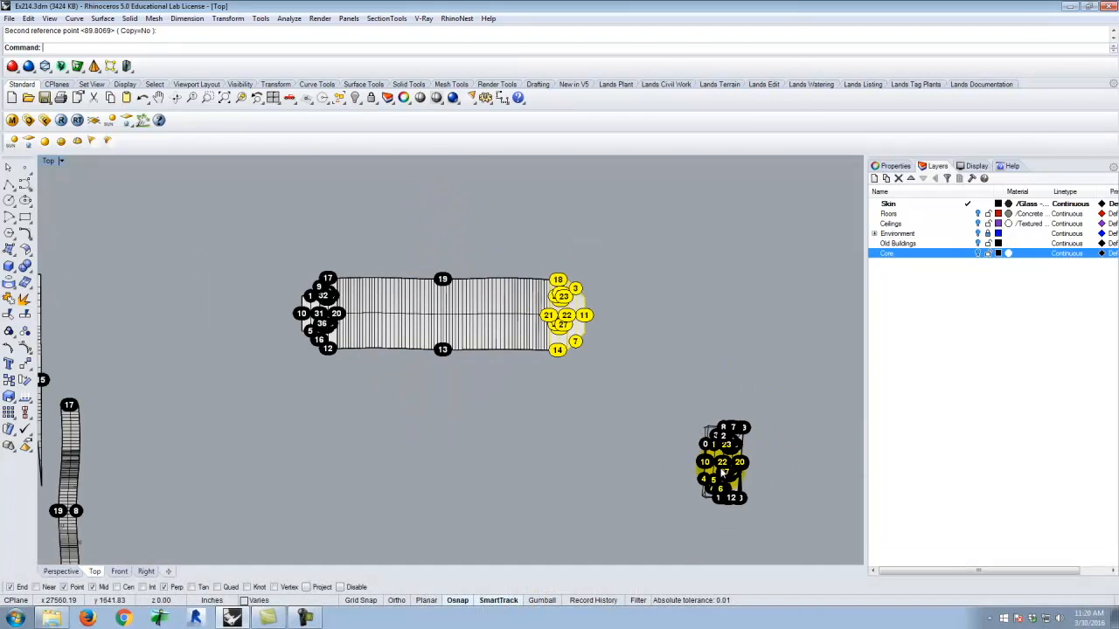
pyautogui.scroll(-4, 438, 449)
pyautogui.scroll(3, 393, 463)
pyautogui.press('Escape')
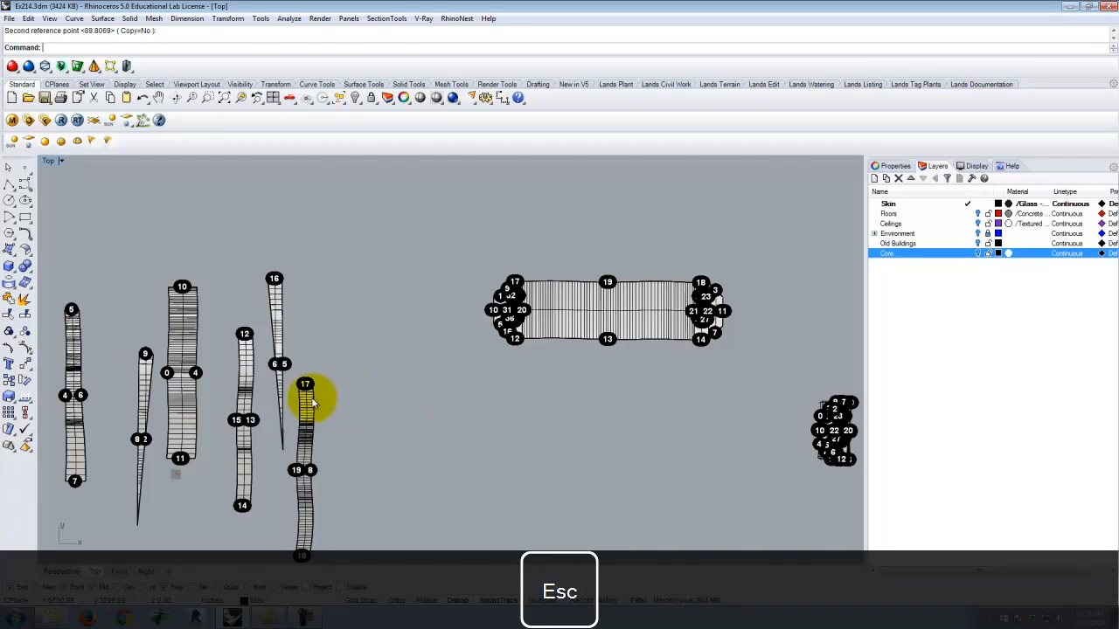
# Move the narrow curved strip by its corner between edges 17 and 19 to the rectangular piece's corner between edges 17 and 20.
pyautogui.click(309, 400)
pyautogui.write('M')
pyautogui.press('Return')
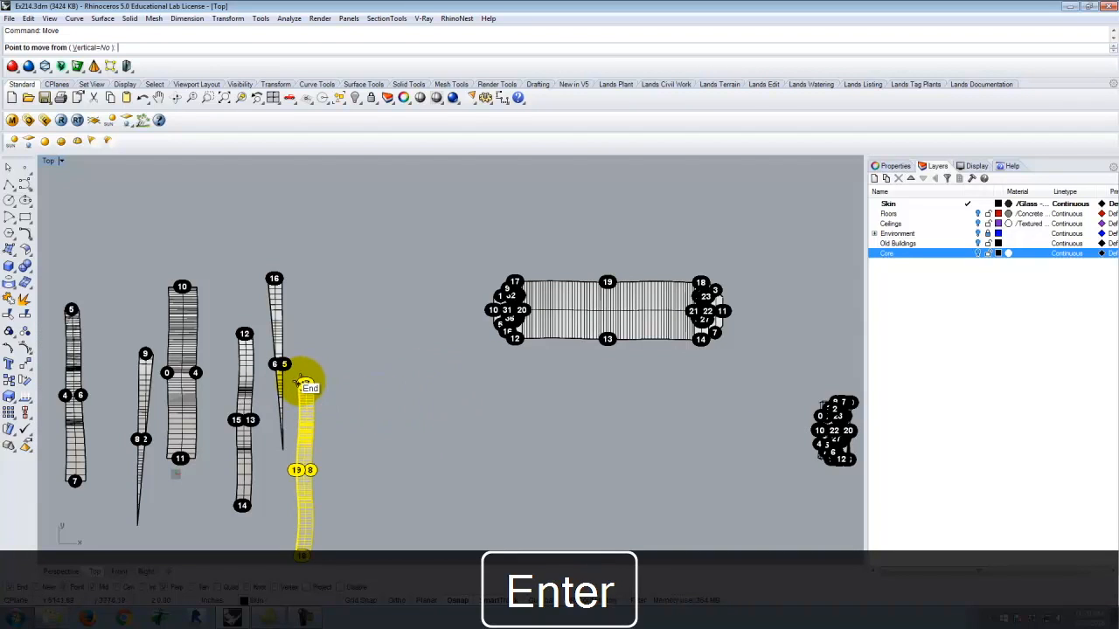
pyautogui.scroll(3, 349, 375)
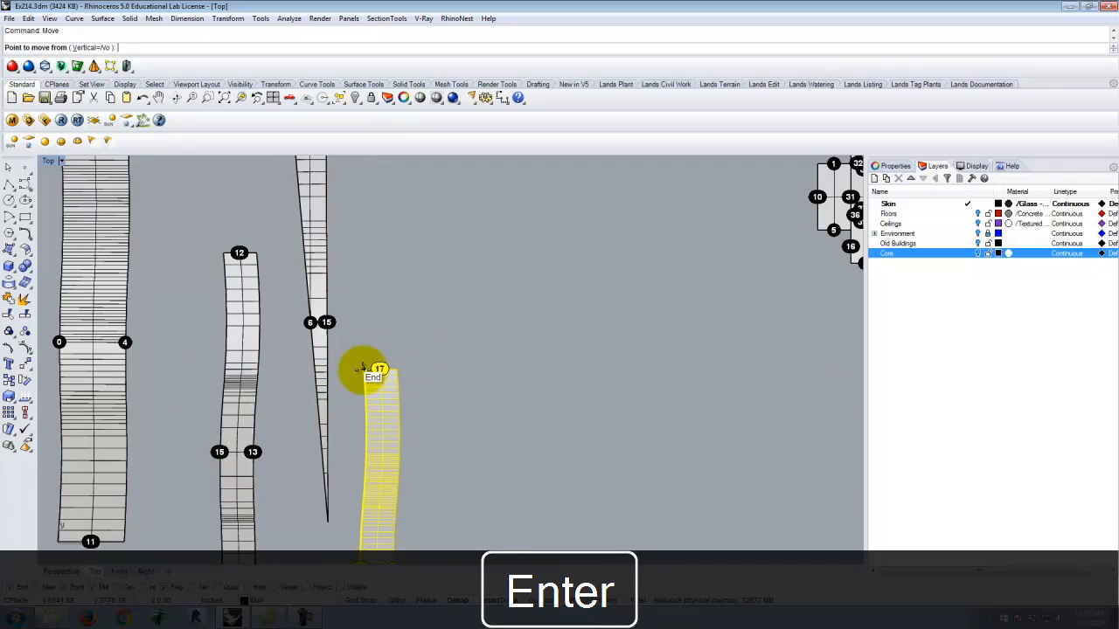
pyautogui.click(362, 367)
pyautogui.scroll(-2, 350, 520)
pyautogui.scroll(6, 545, 338)
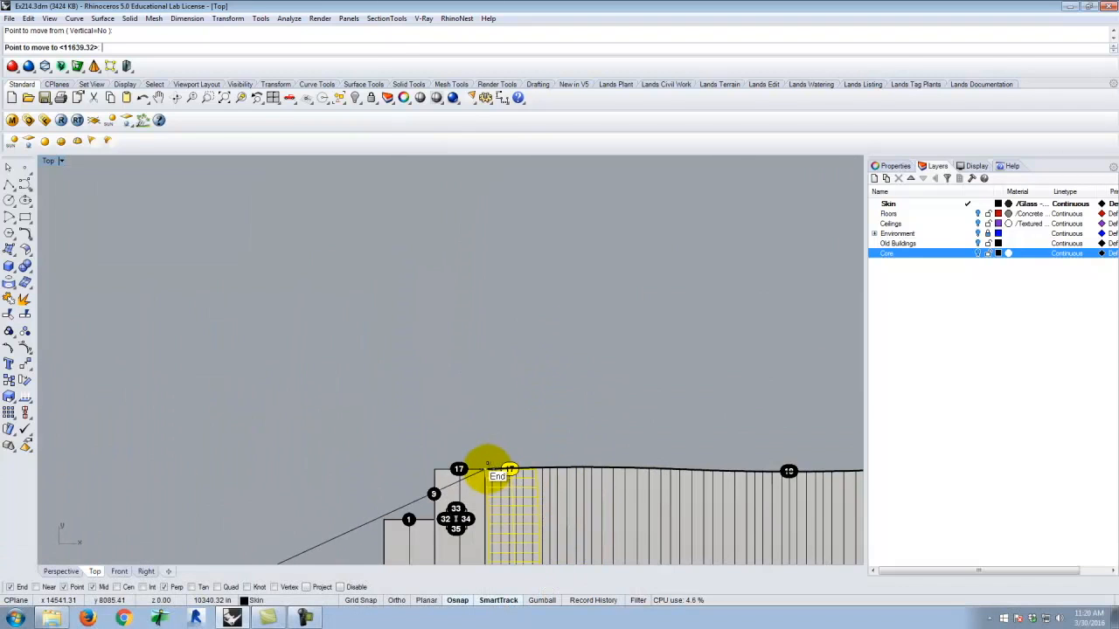
# Rotate the narrow curved strip half a turn about the shared corner to line up both edges labelled 17.
pyautogui.write('Rotate')
pyautogui.press('Return')
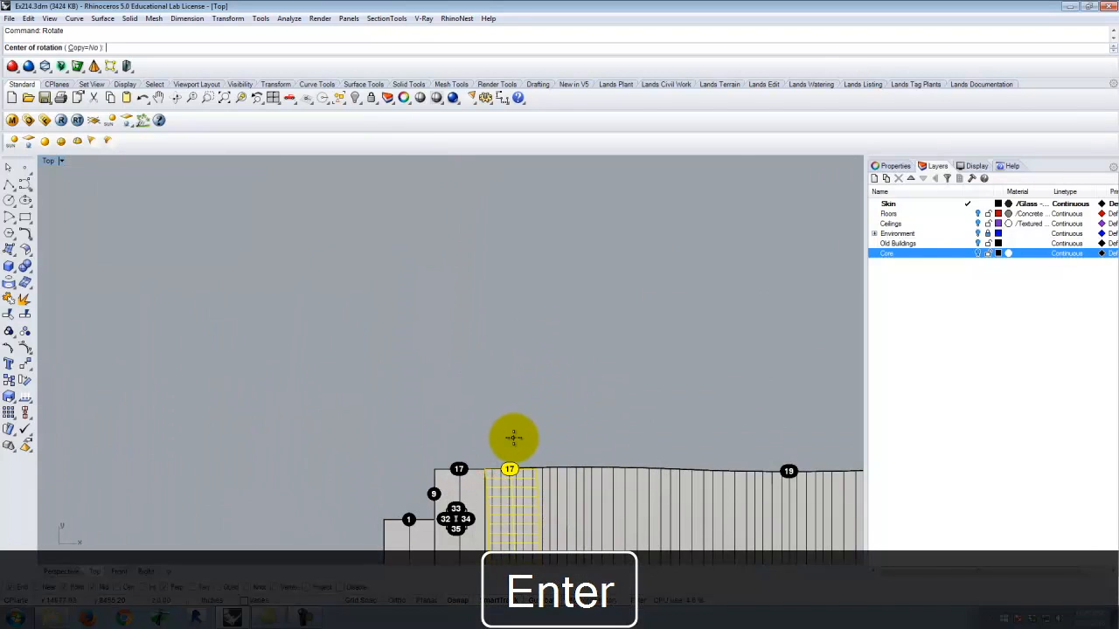
pyautogui.click(529, 469)
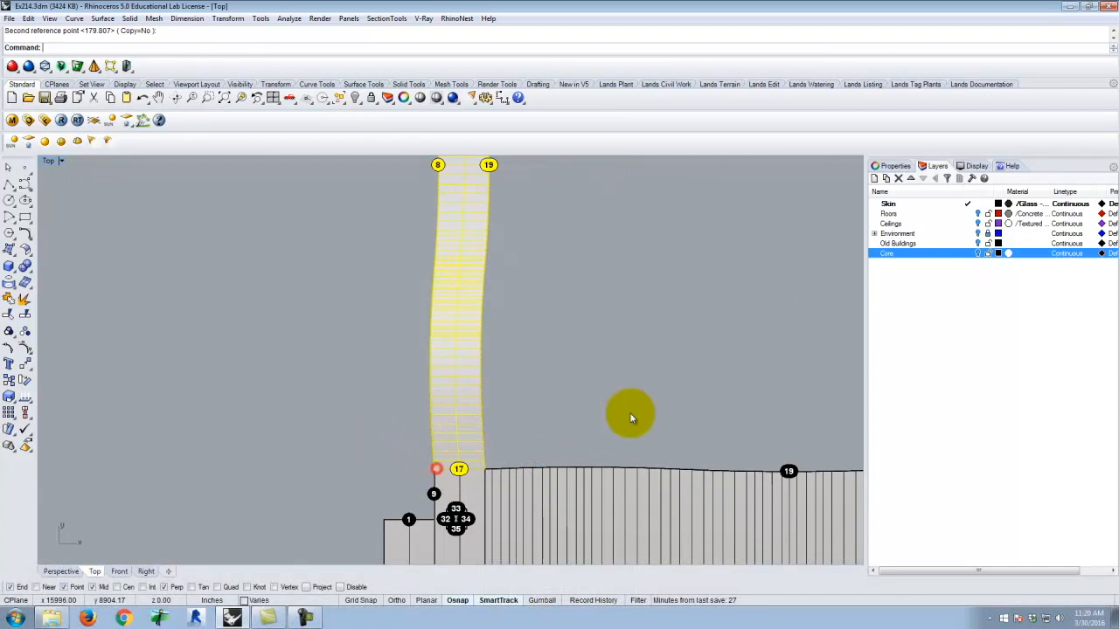
pyautogui.scroll(-4, 570, 312)
pyautogui.press('Escape')
pyautogui.press('Escape')
pyautogui.scroll(-2, 512, 324)
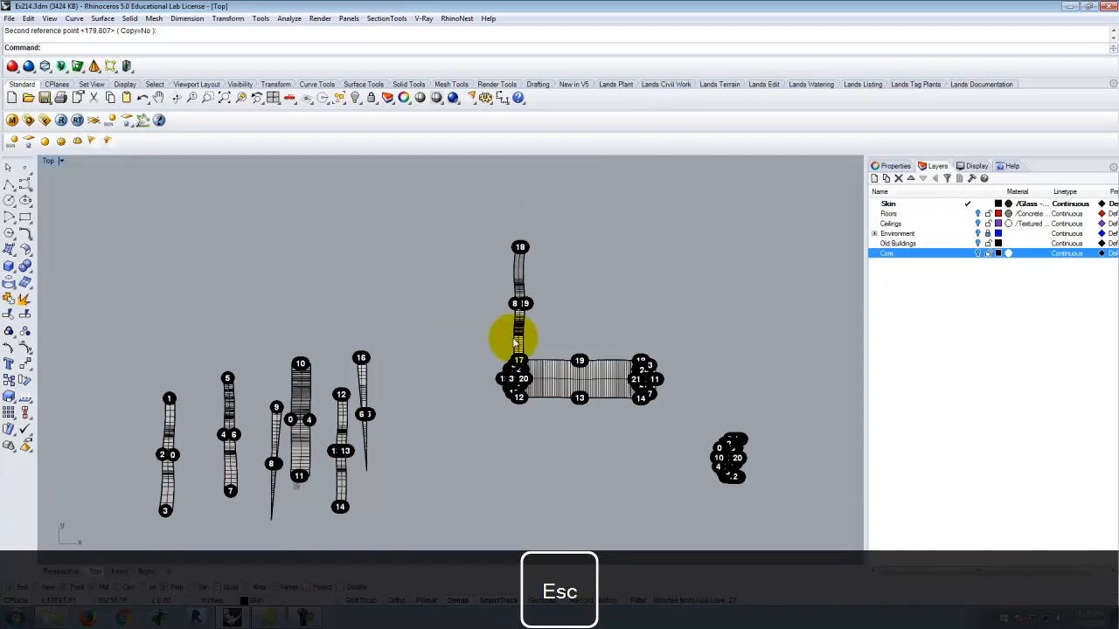
# Move the strip with edges 0 to 3 by its corner between edges 2 and 3 to the flat pattern's corner between edges 18 and 3.
pyautogui.scroll(6, 662, 324)
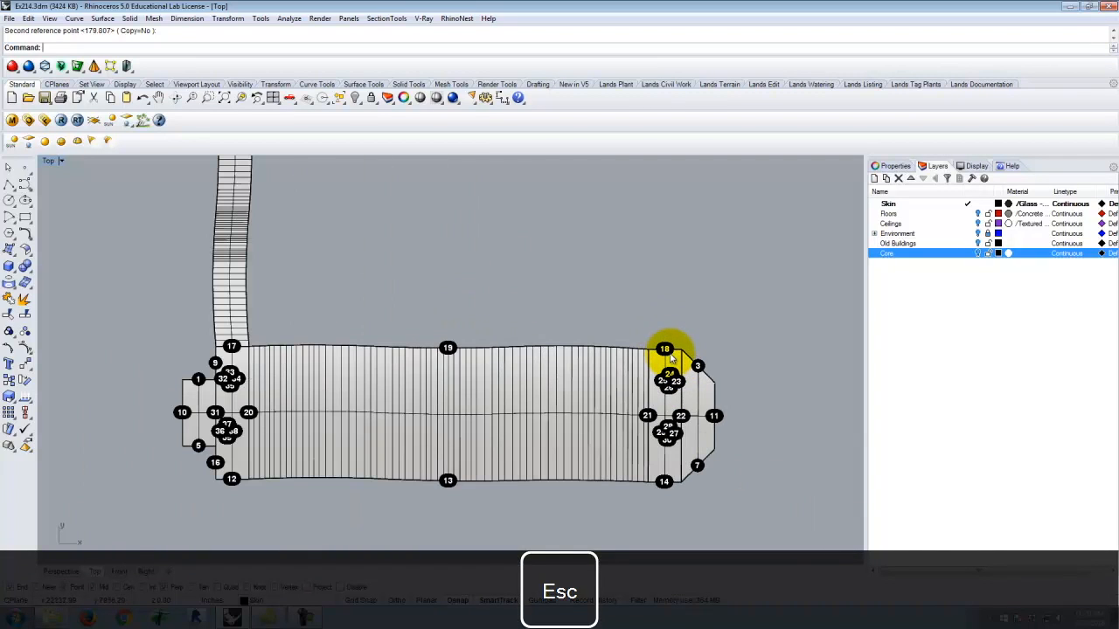
pyautogui.scroll(-2, 697, 366)
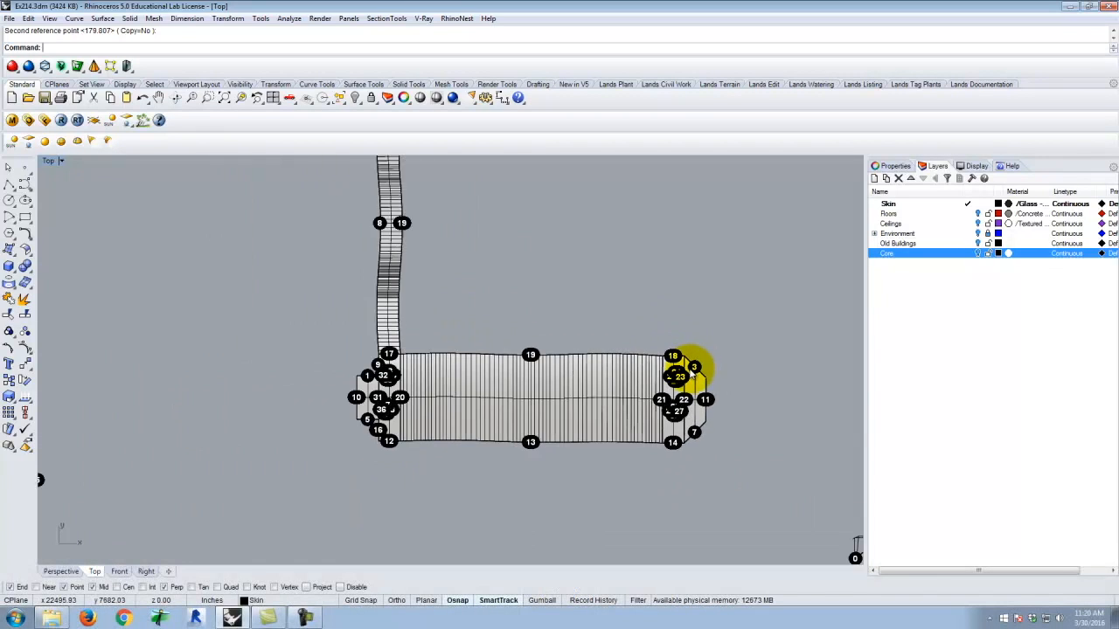
pyautogui.scroll(-3, 699, 371)
pyautogui.scroll(2, 375, 395)
pyautogui.scroll(-1, 371, 363)
pyautogui.scroll(1, 385, 410)
pyautogui.scroll(3, 428, 358)
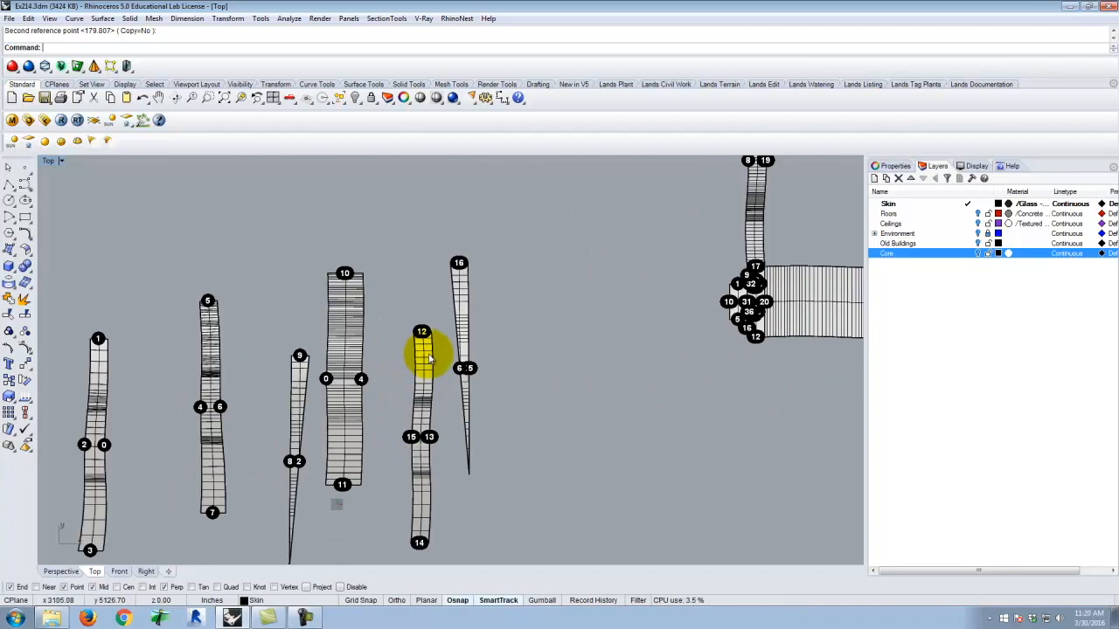
pyautogui.scroll(-2, 449, 358)
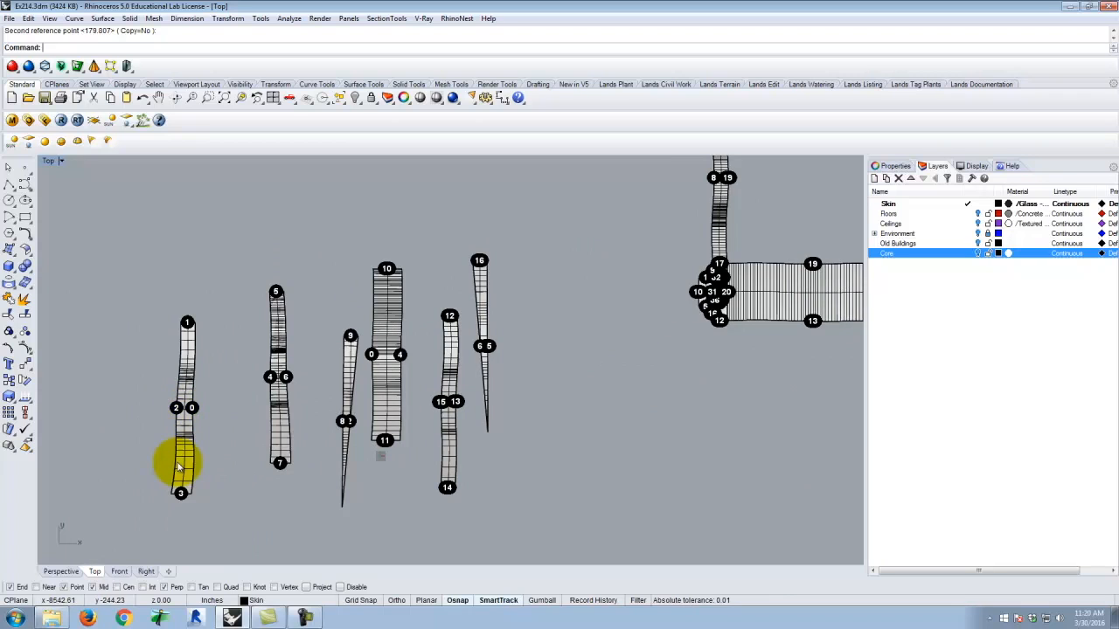
pyautogui.press('Return')
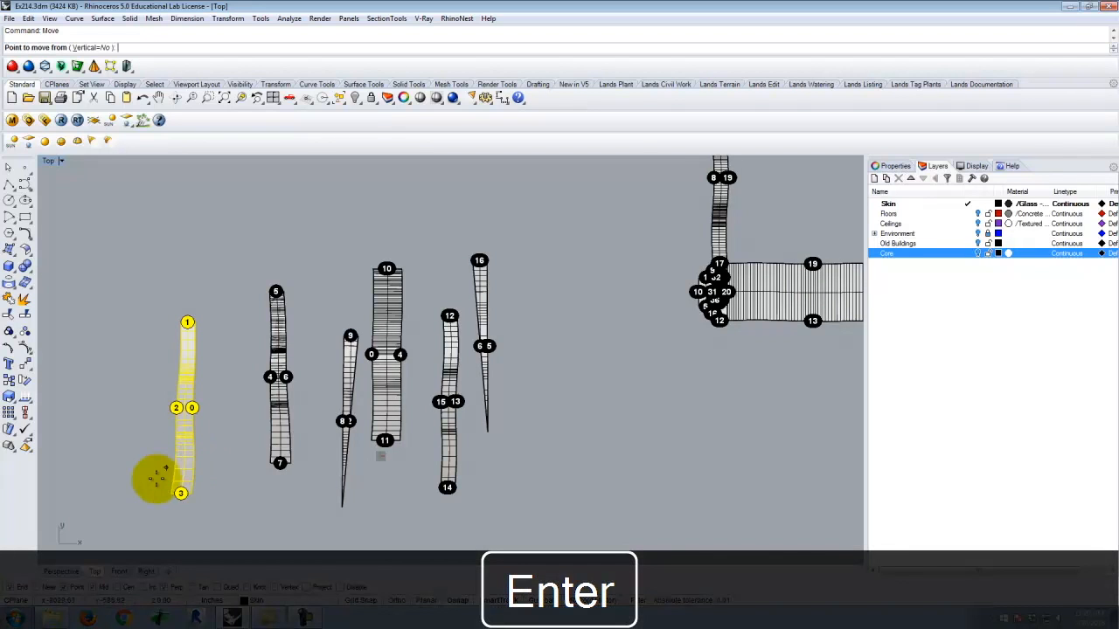
pyautogui.click(170, 496)
pyautogui.scroll(-6, 166, 494)
pyautogui.scroll(14, 476, 369)
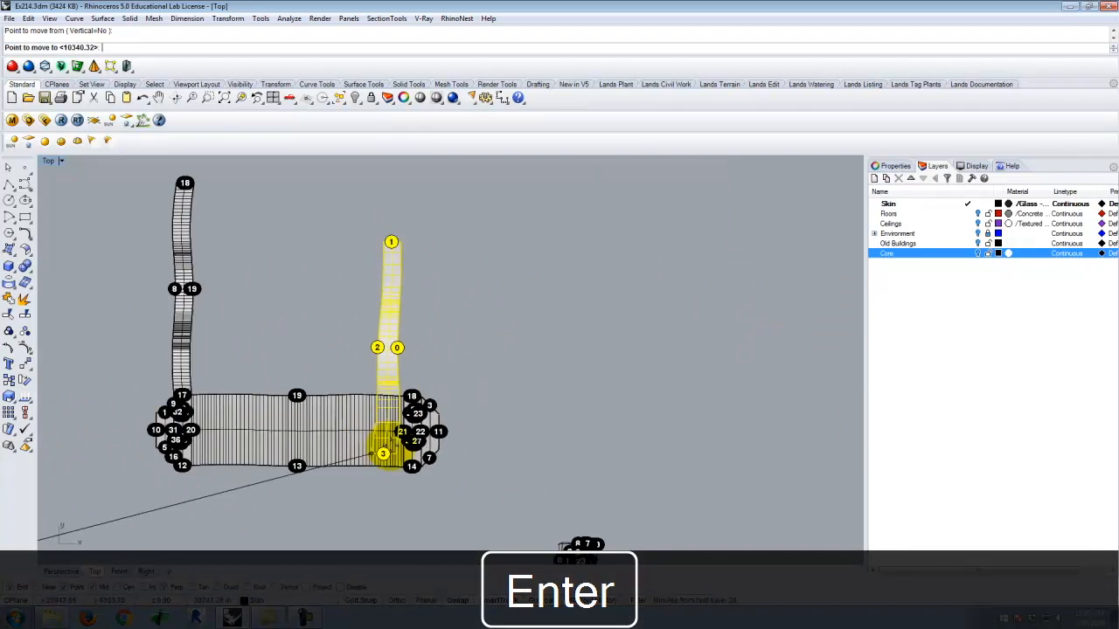
pyautogui.click(363, 407)
# Rotate the strip about the shared corner to line up its edge 3 with the trapezoid's sloping edge 3.
pyautogui.write('rotate')
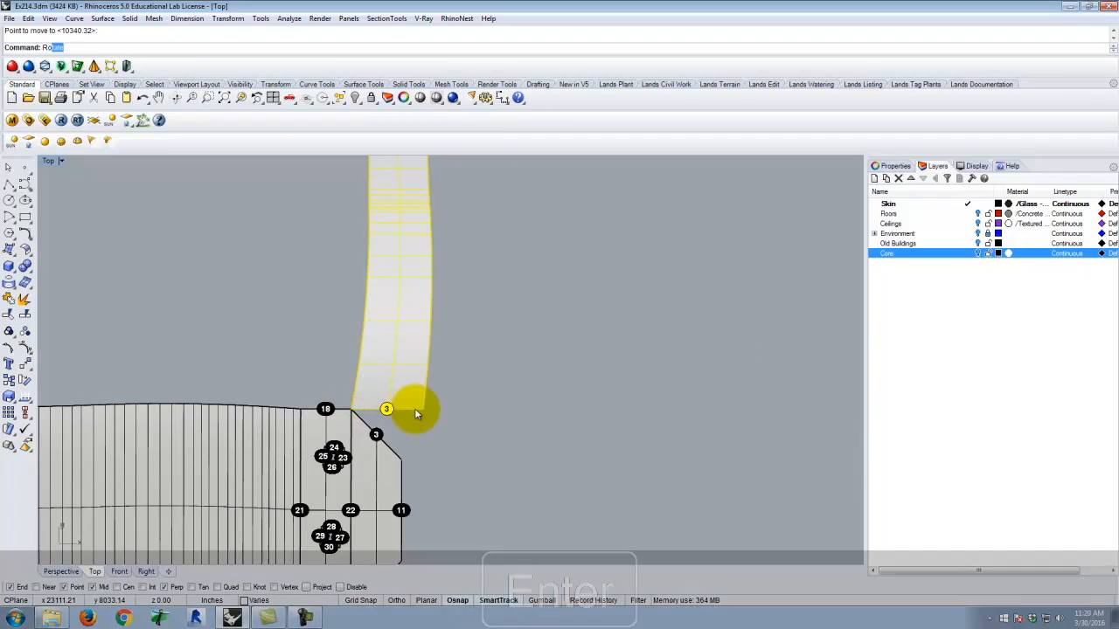
pyautogui.press('Return')
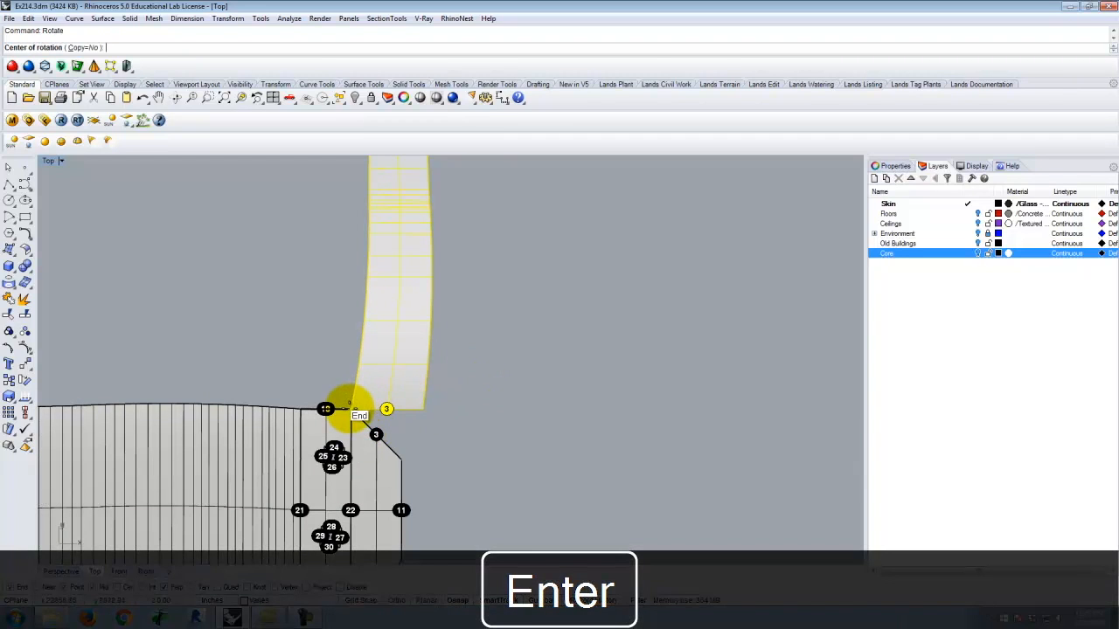
pyautogui.click(351, 408)
pyautogui.click(423, 408)
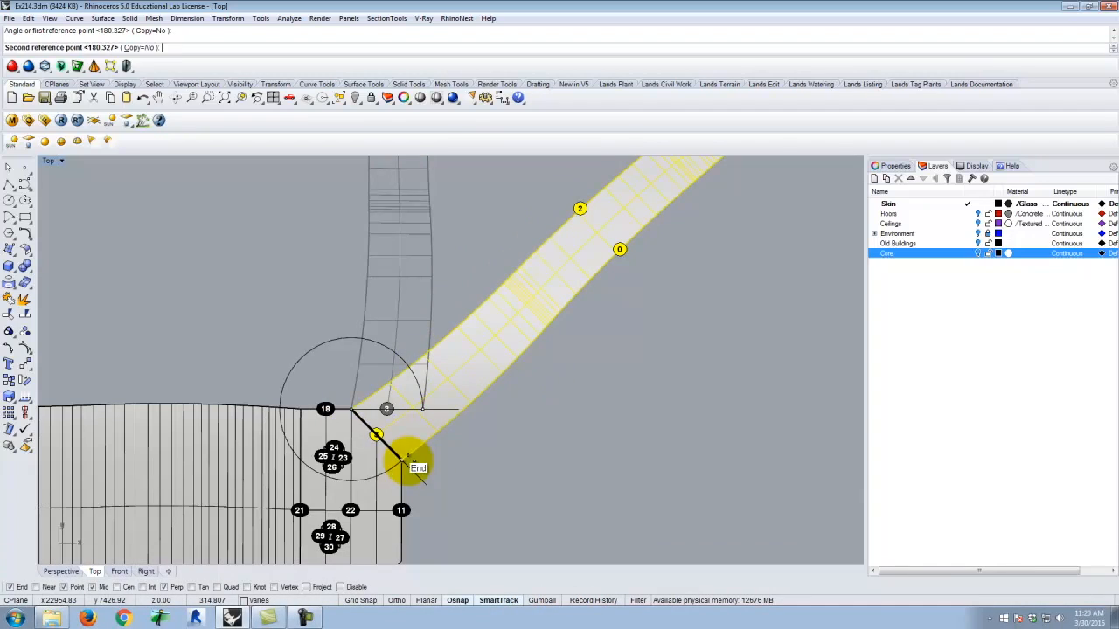
pyautogui.click(406, 460)
pyautogui.scroll(-5, 588, 429)
pyautogui.press('Escape')
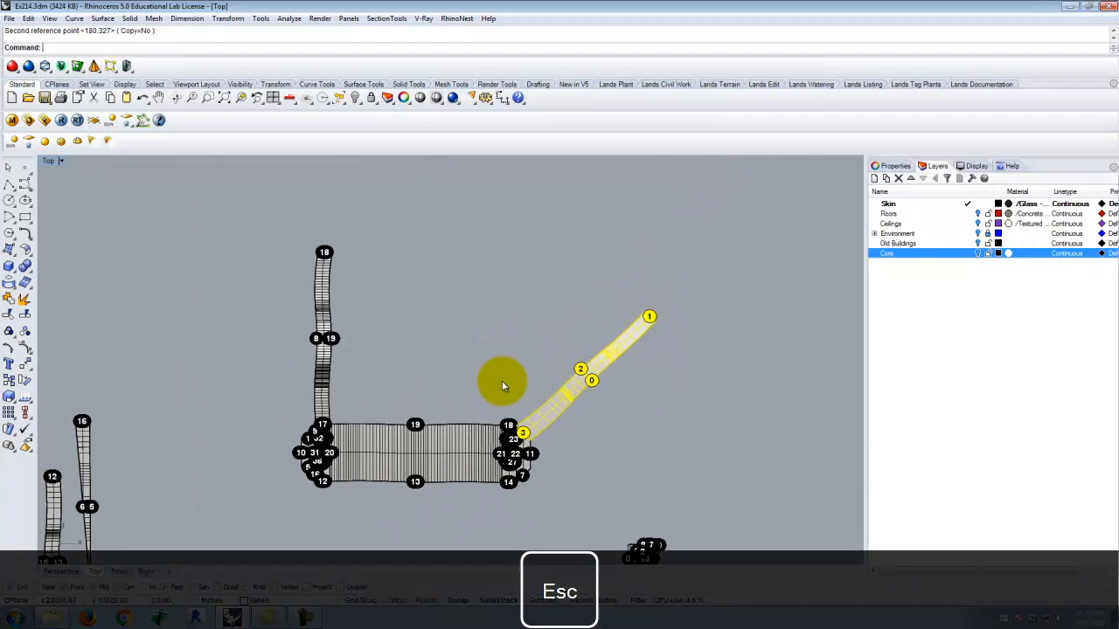
# Move the tapered strip with edges 2, 8 and 9 by its corner between edges 2 and 9 to the flat pattern's corner between edges 1 and 9.
pyautogui.scroll(5, 503, 384)
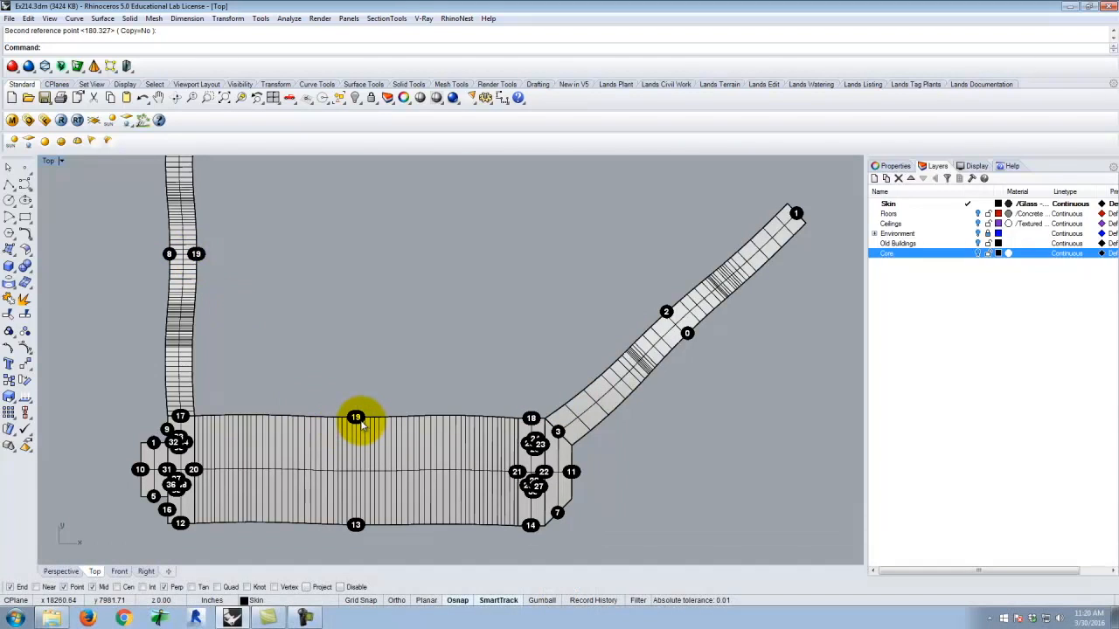
pyautogui.scroll(-4, 356, 419)
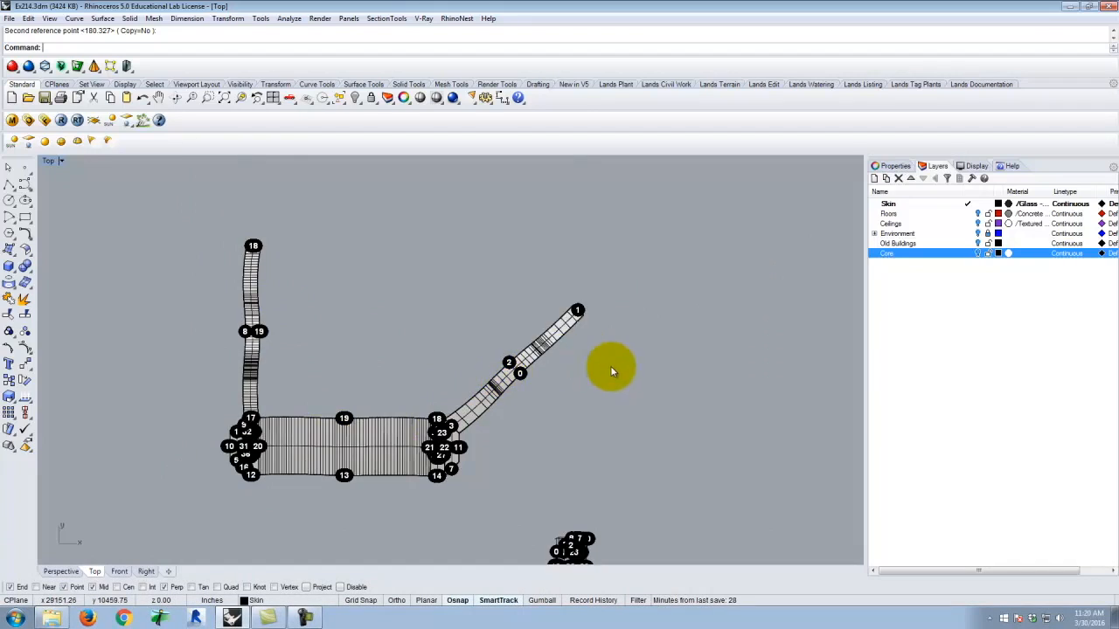
pyautogui.scroll(-3, 610, 365)
pyautogui.scroll(6, 358, 402)
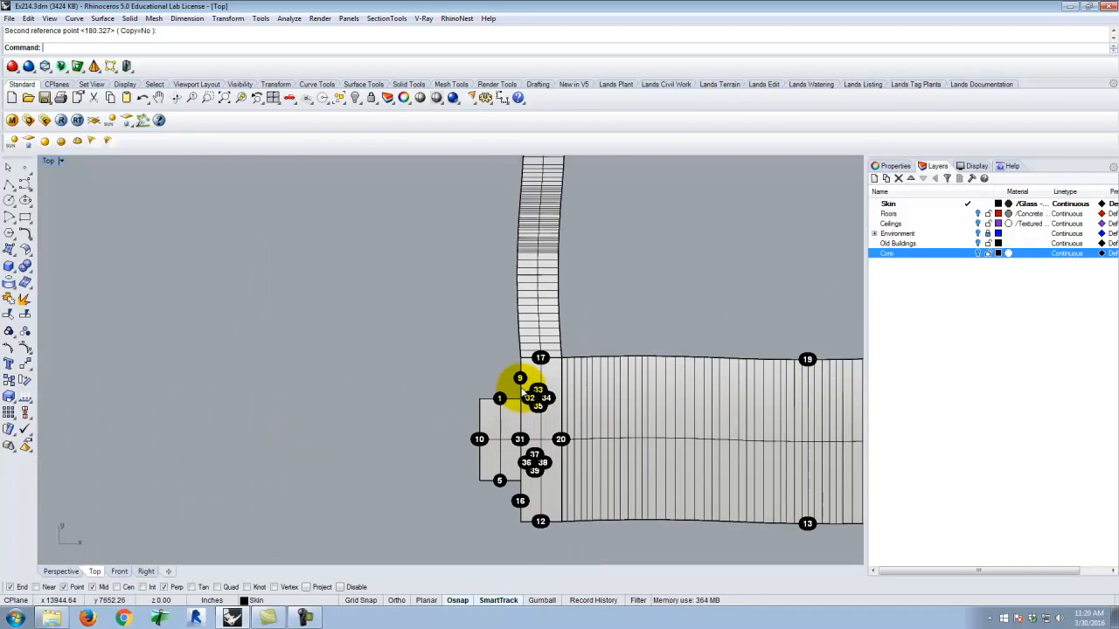
pyautogui.scroll(-4, 523, 391)
pyautogui.press('Return')
pyautogui.scroll(3, 223, 425)
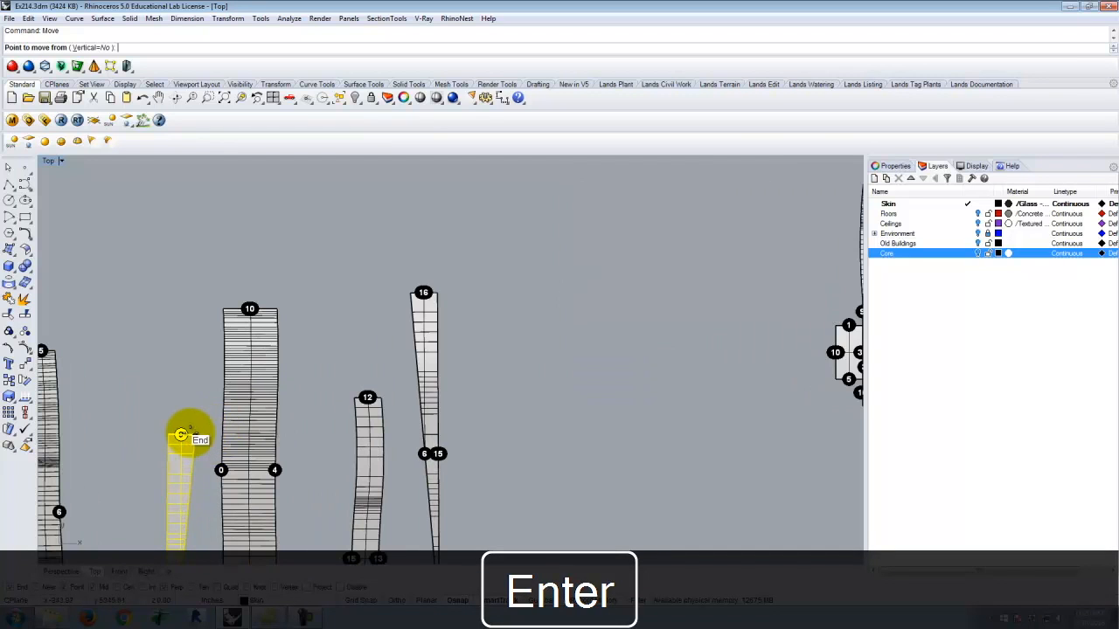
pyautogui.scroll(-3, 188, 432)
pyautogui.scroll(5, 499, 376)
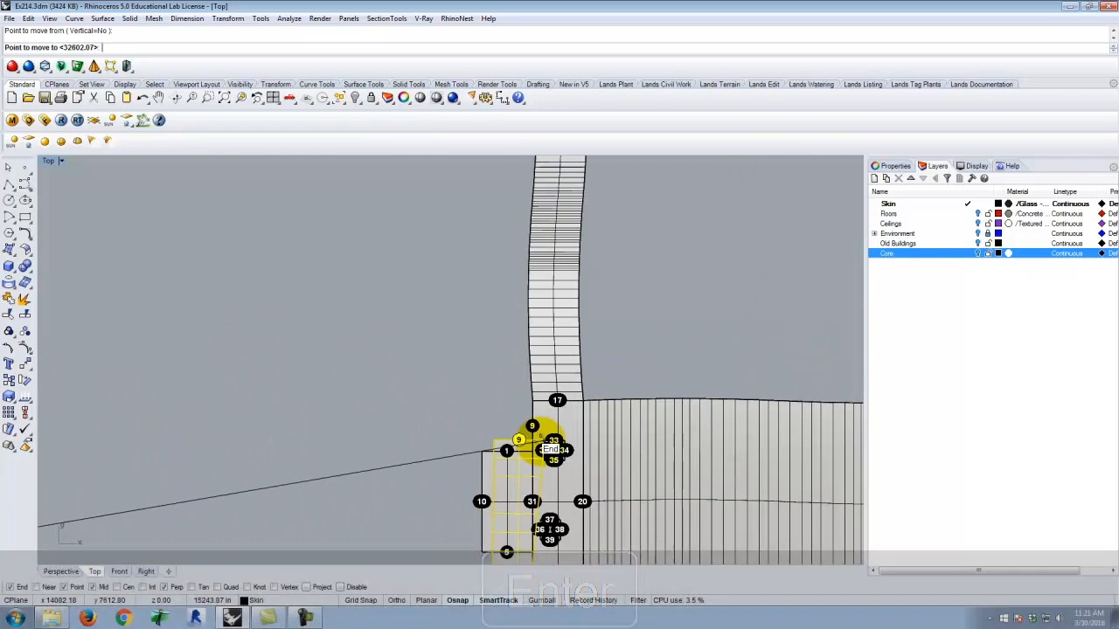
# Rotate the tapered strip a quarter turn clockwise about the shared corner to bring both edges labelled 9 together.
pyautogui.write('rotate')
pyautogui.press('Return')
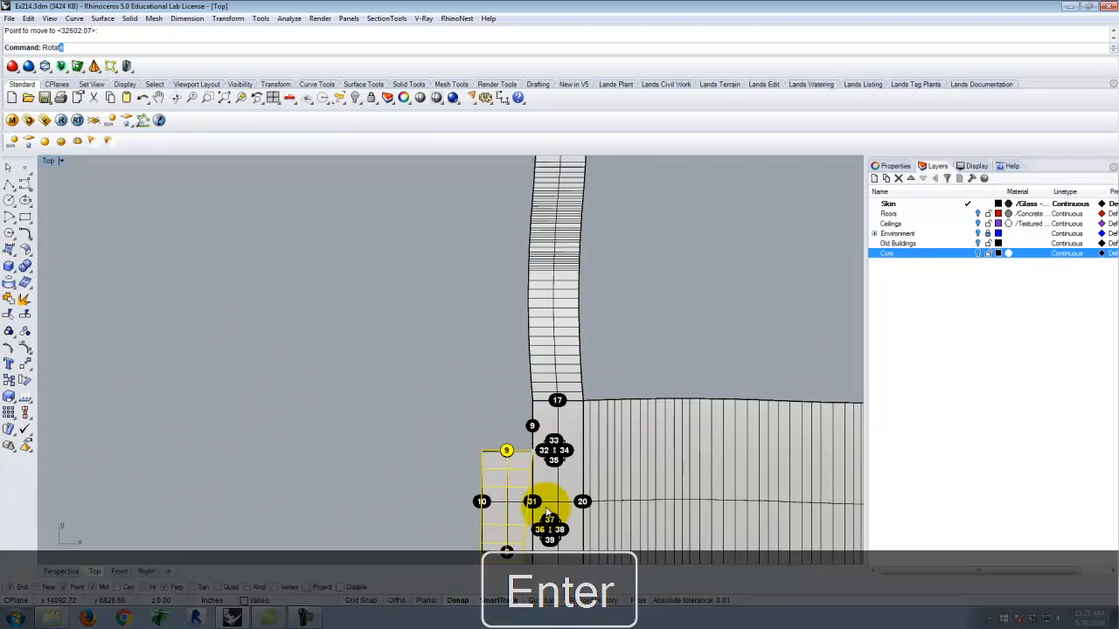
pyautogui.click(532, 451)
pyautogui.click(482, 451)
pyautogui.click(531, 401)
pyautogui.press('Escape')
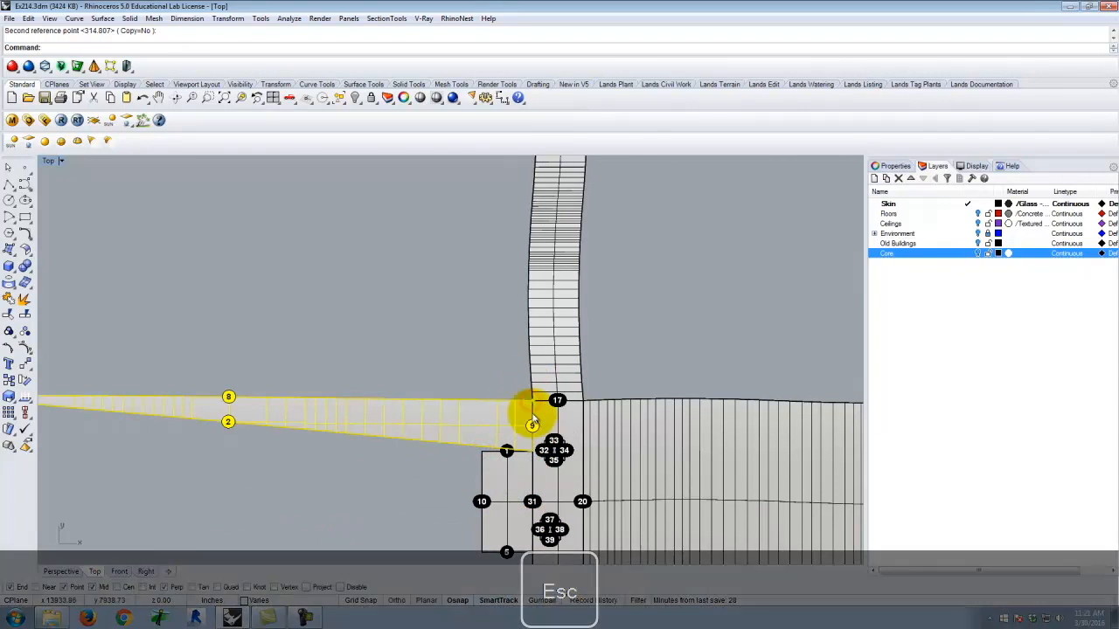
# Fine-tune the tapered strip's rotation about the corner between edges 1 and 9 so its edge 9 lies exactly along the matching edge.
pyautogui.scroll(6, 507, 457)
pyautogui.scroll(-4, 450, 385)
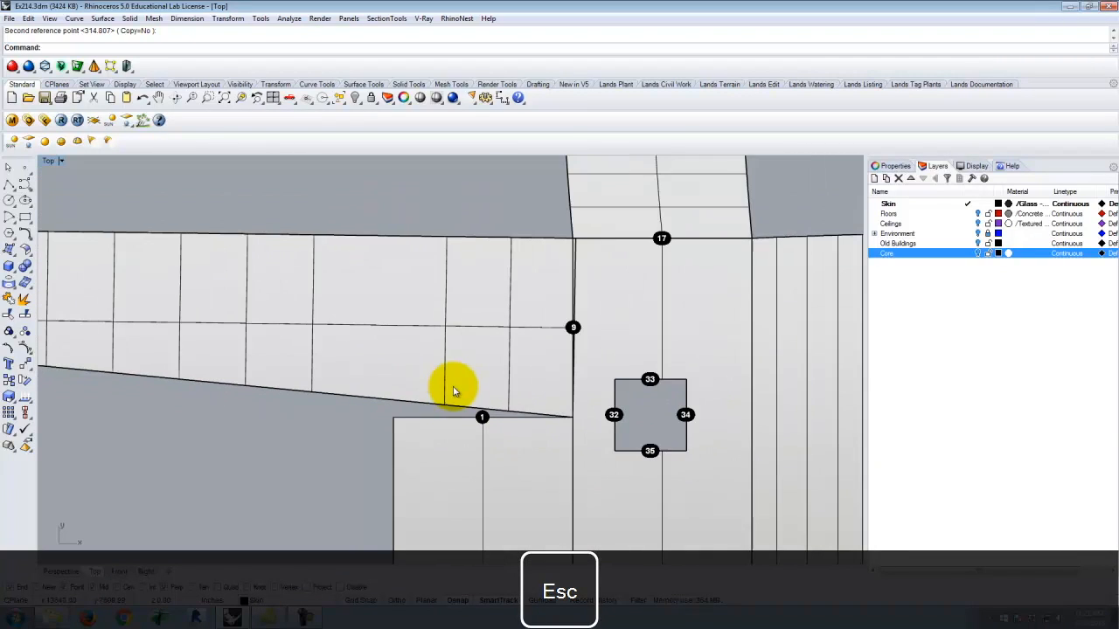
pyautogui.scroll(2, 502, 289)
pyautogui.click(542, 369)
pyautogui.press('Return')
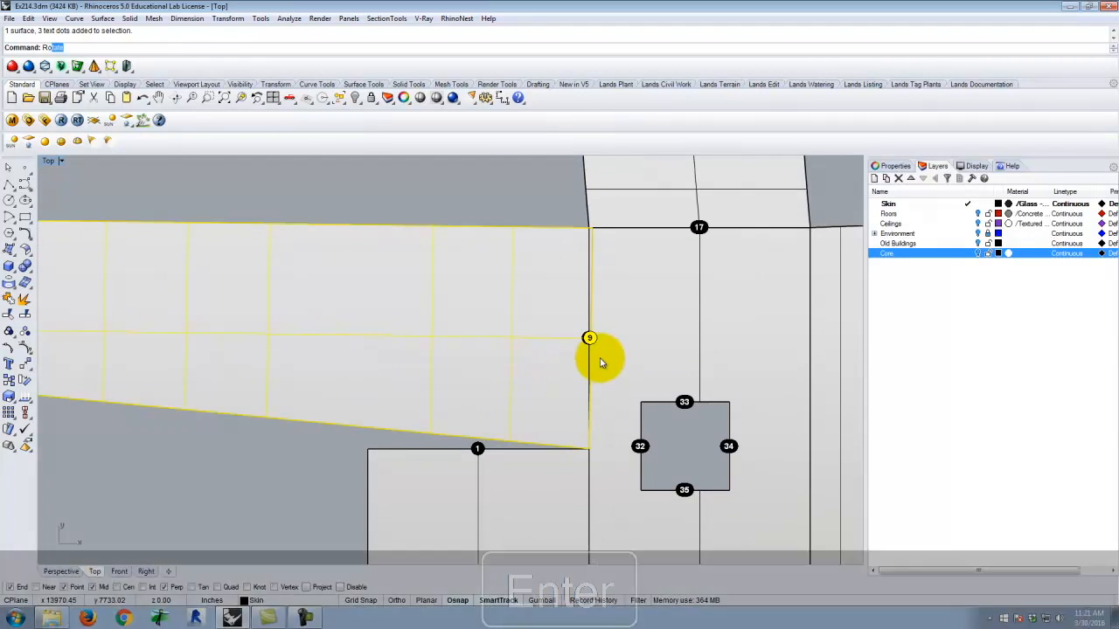
pyautogui.click(589, 449)
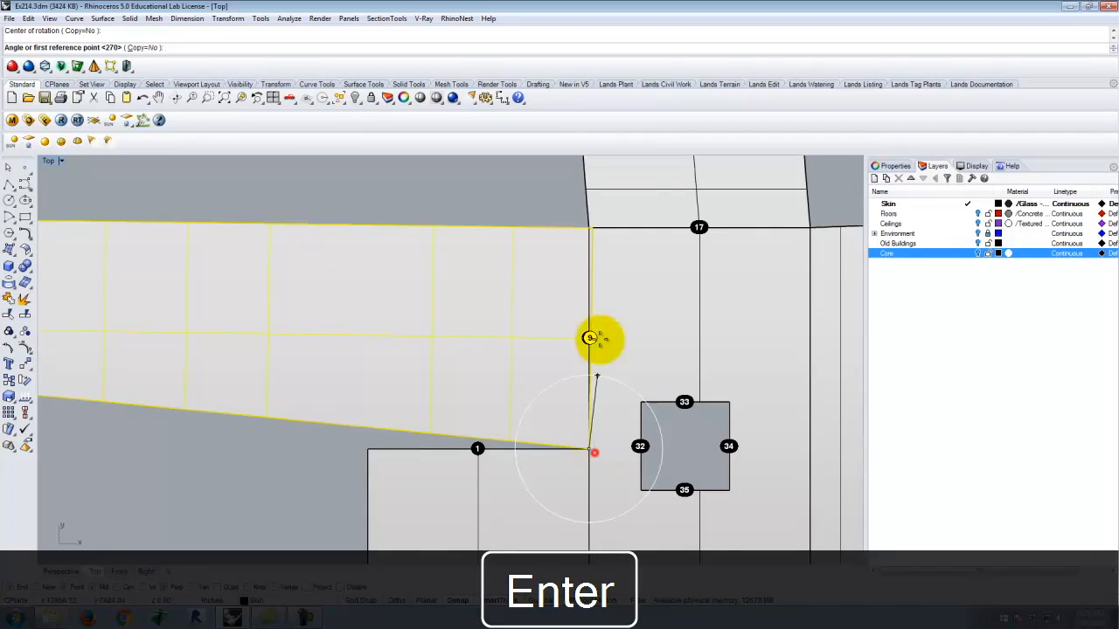
pyautogui.click(593, 228)
pyautogui.press('Escape')
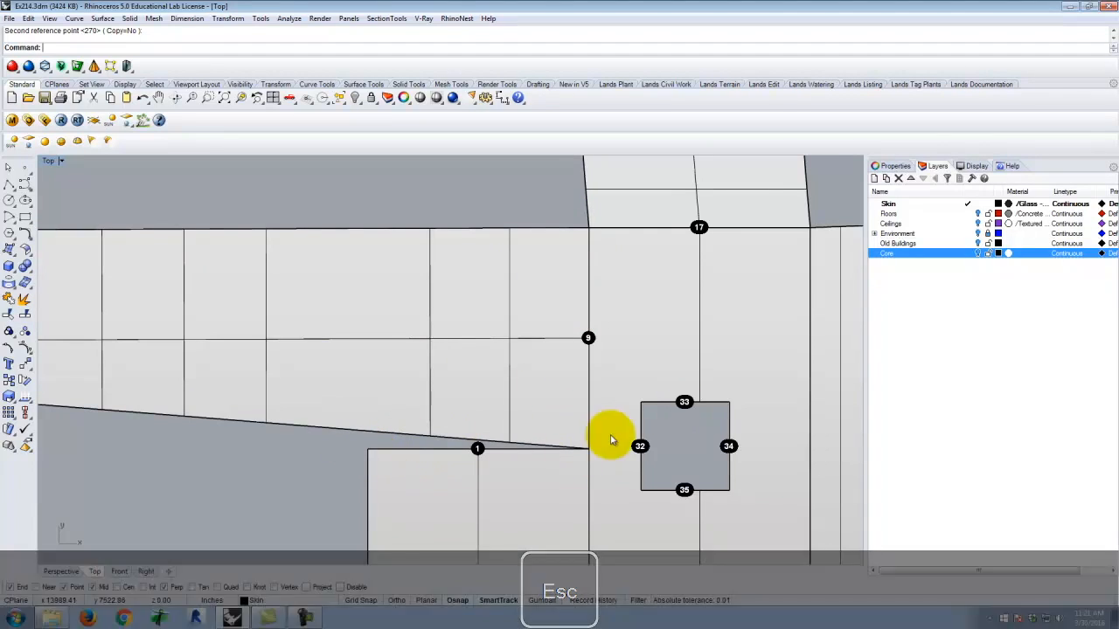
# Move the tapered strip with edges 6, 15 and 16 by its corner between edges 15 and 16 to the rectangular piece's corner between edges 12 and 16.
pyautogui.scroll(-6, 507, 358)
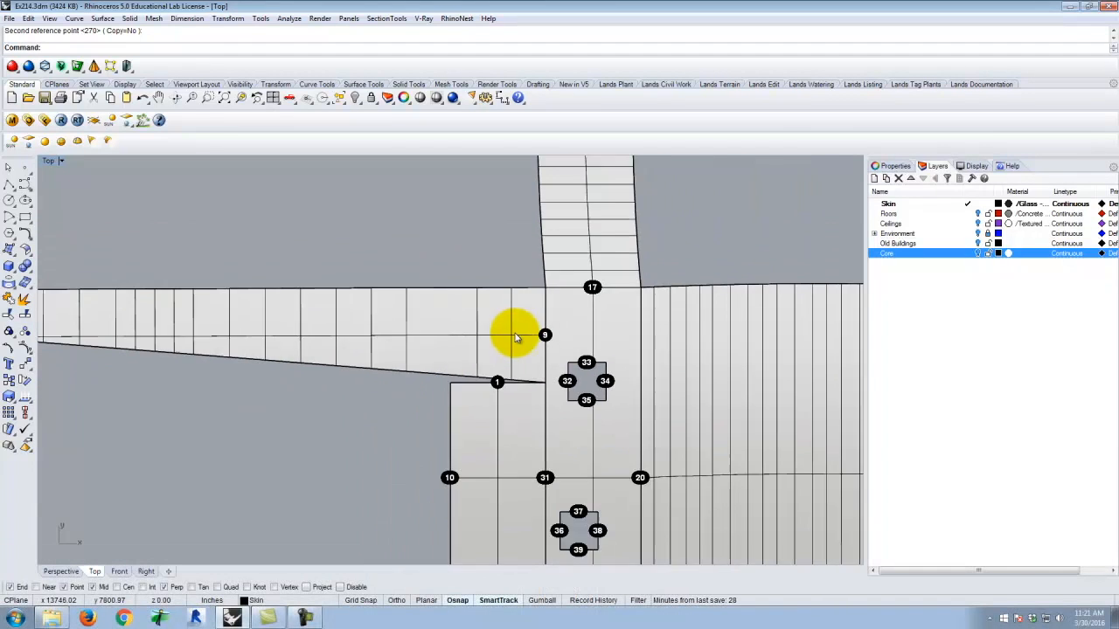
pyautogui.scroll(4, 560, 427)
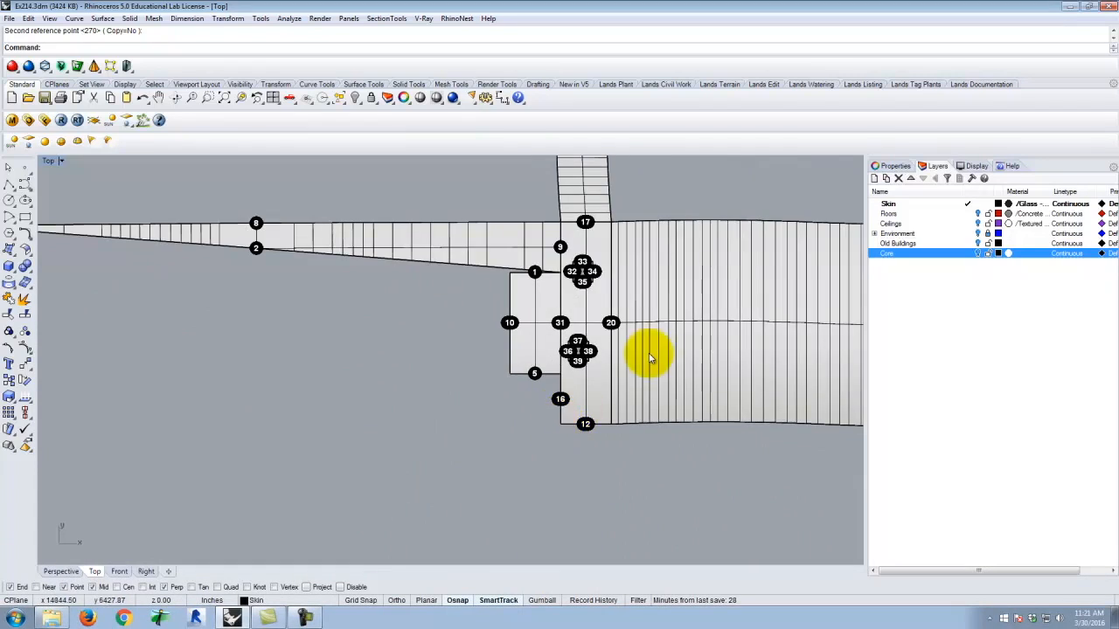
pyautogui.scroll(-10, 649, 353)
pyautogui.click(343, 335)
pyautogui.press('Return')
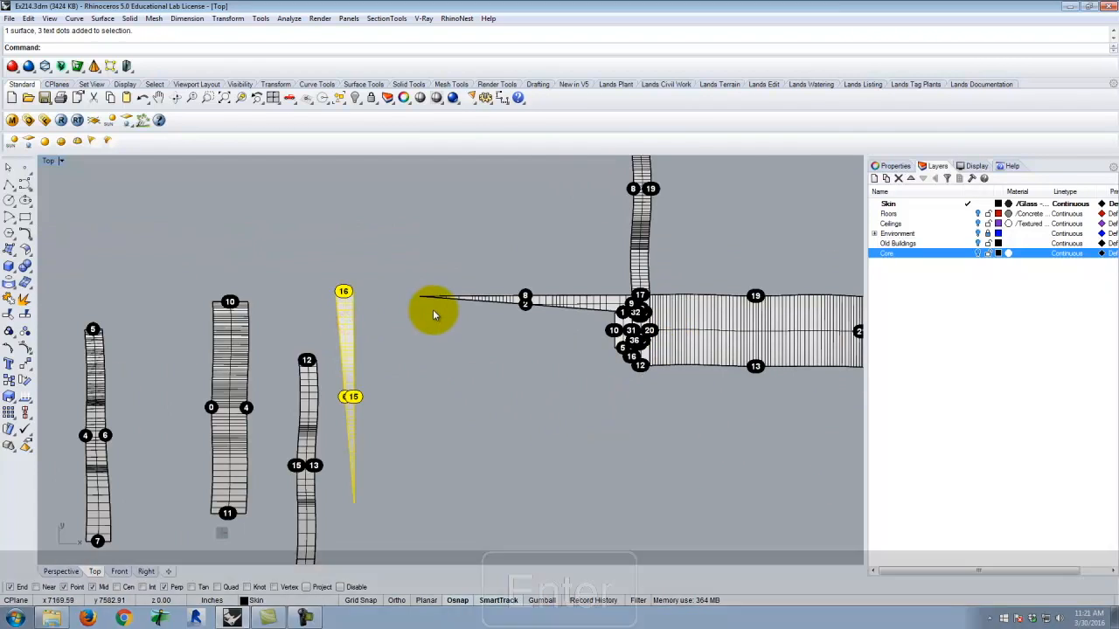
pyautogui.click(354, 292)
pyautogui.scroll(5, 612, 367)
pyautogui.click(601, 381)
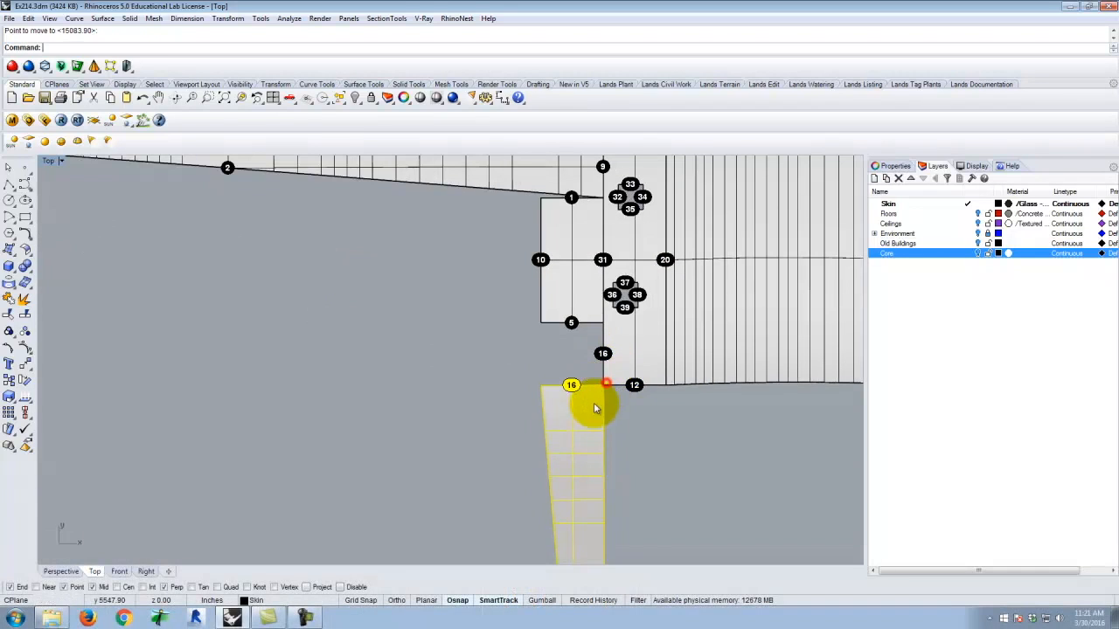
# Rotate the tapered strip a quarter turn clockwise about the shared corner to line up both edges labelled 16.
pyautogui.write('Rotate')
pyautogui.press('Return')
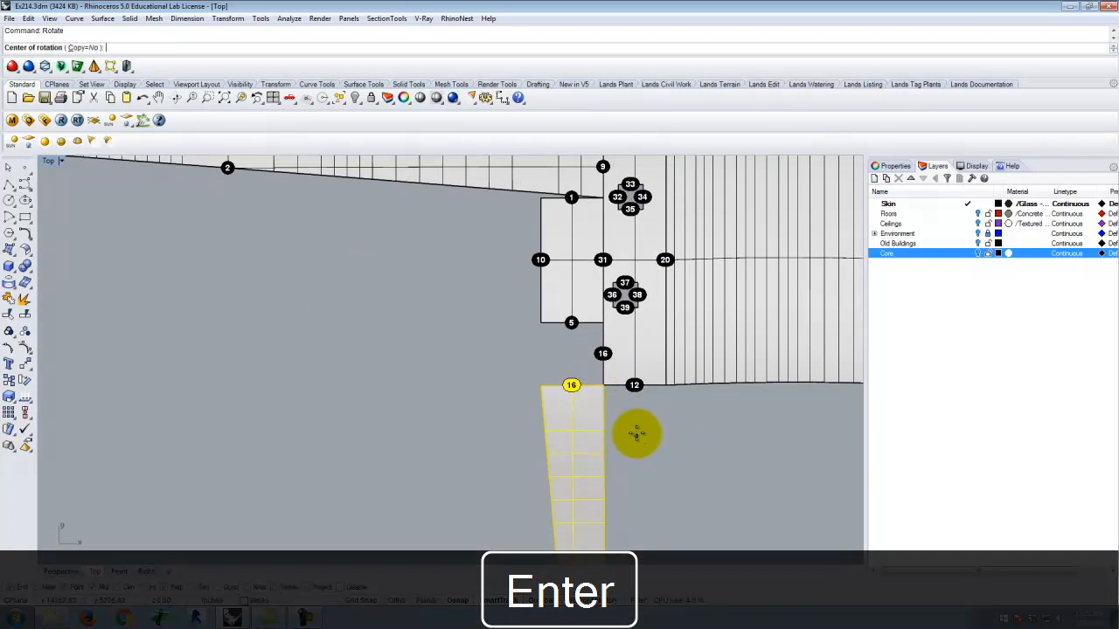
pyautogui.click(604, 384)
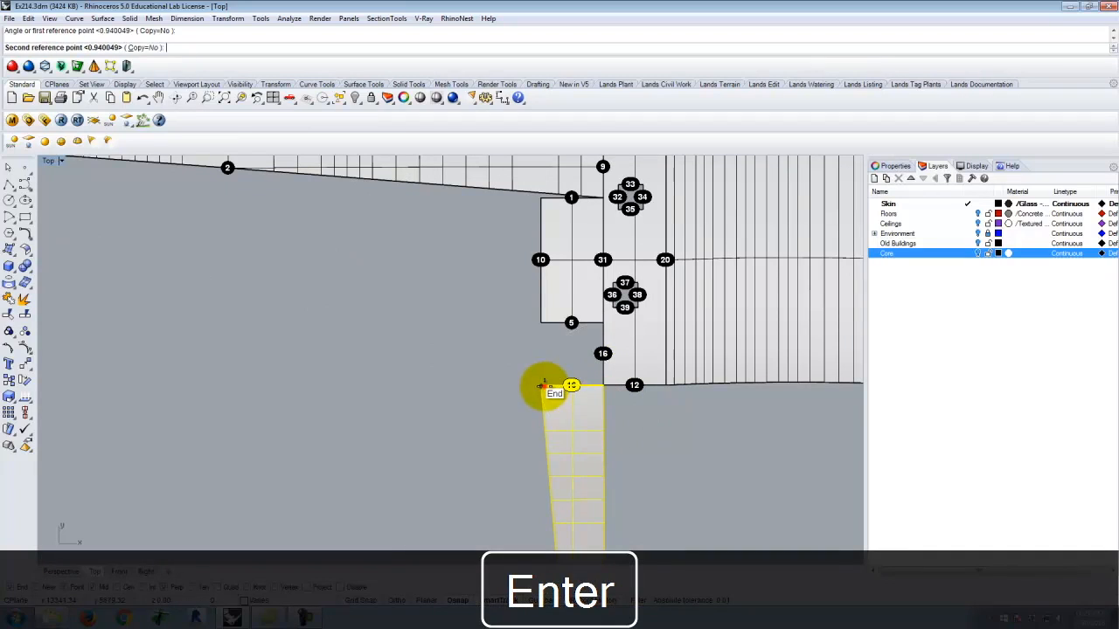
pyautogui.click(544, 386)
pyautogui.press('Escape')
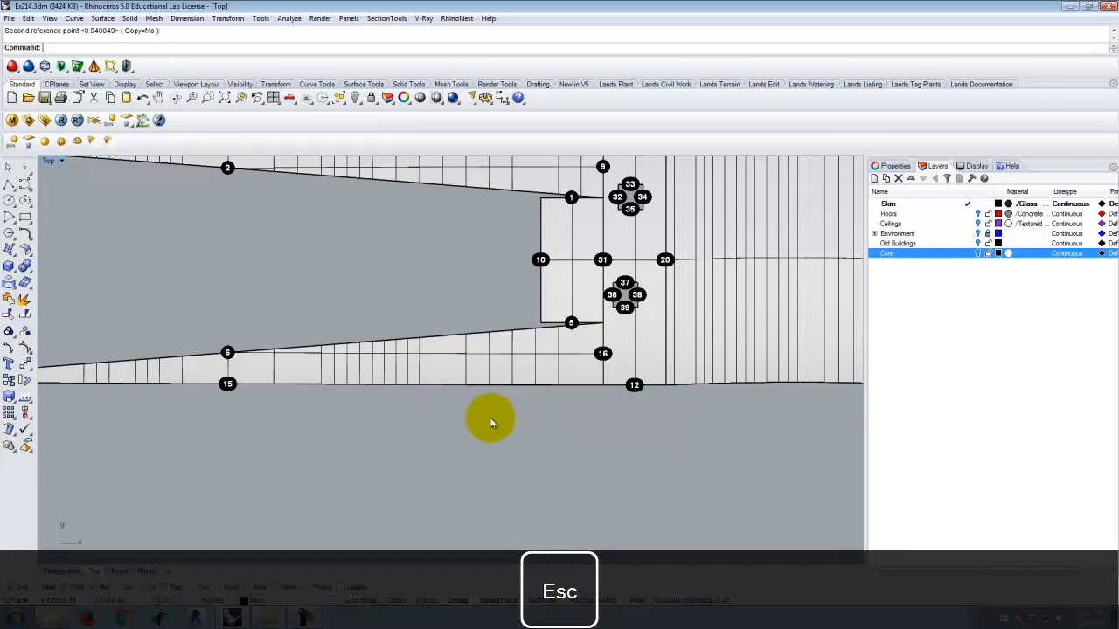
# Move the strip with edges 4 to 7 by its corner between edges 6 and 7 to the flat pattern's corner between edges 14 and 7.
pyautogui.scroll(-3, 490, 423)
pyautogui.scroll(-8, 521, 417)
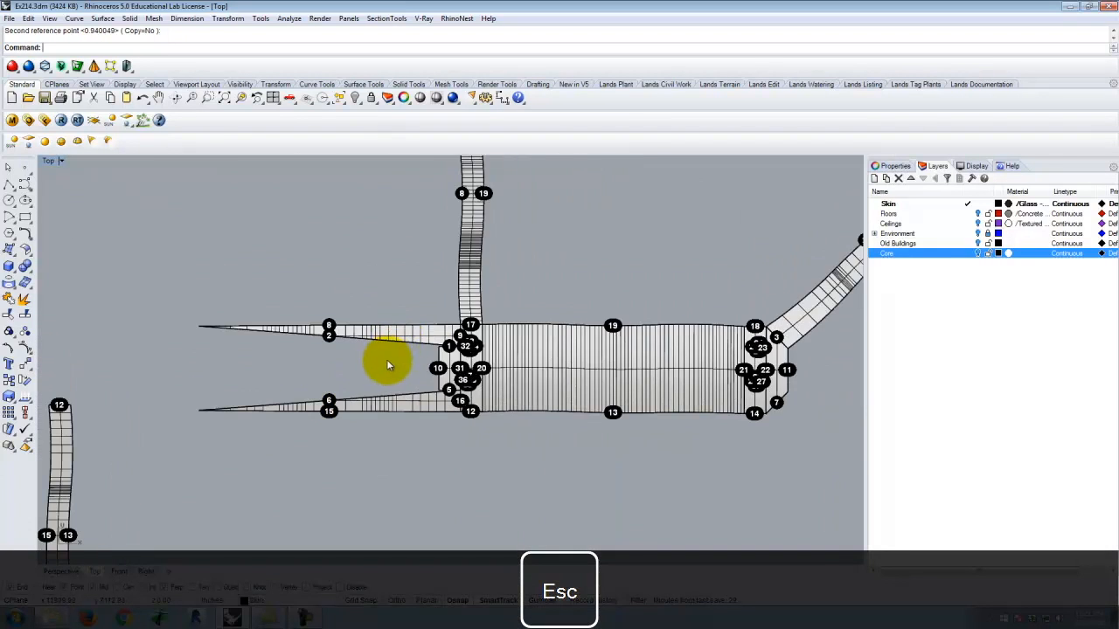
pyautogui.scroll(2, 298, 439)
pyautogui.scroll(-4, 234, 414)
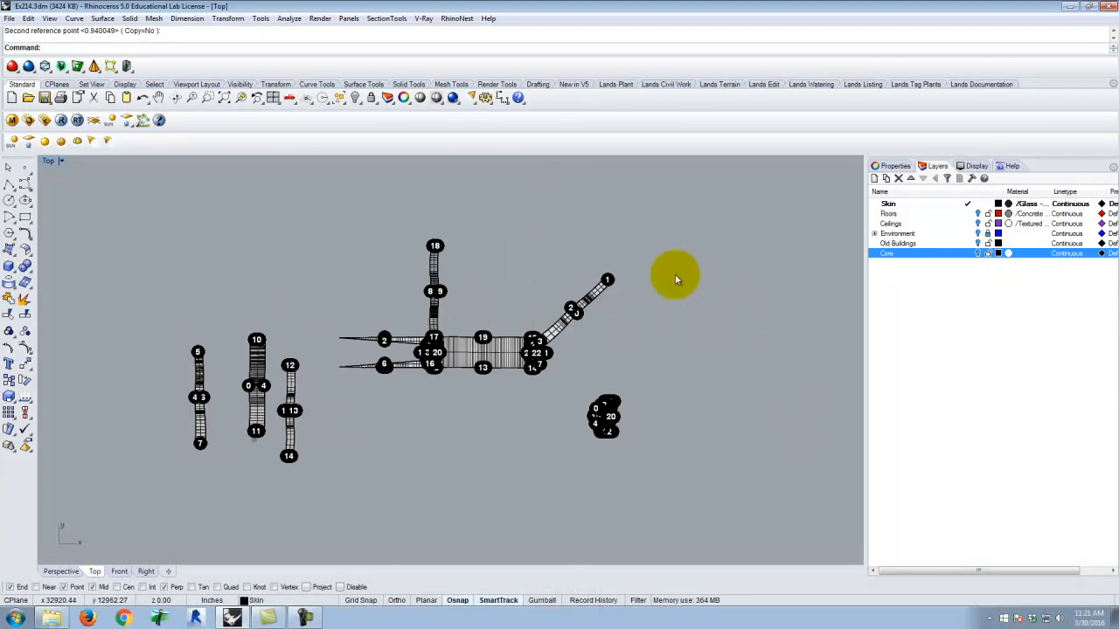
pyautogui.scroll(8, 647, 275)
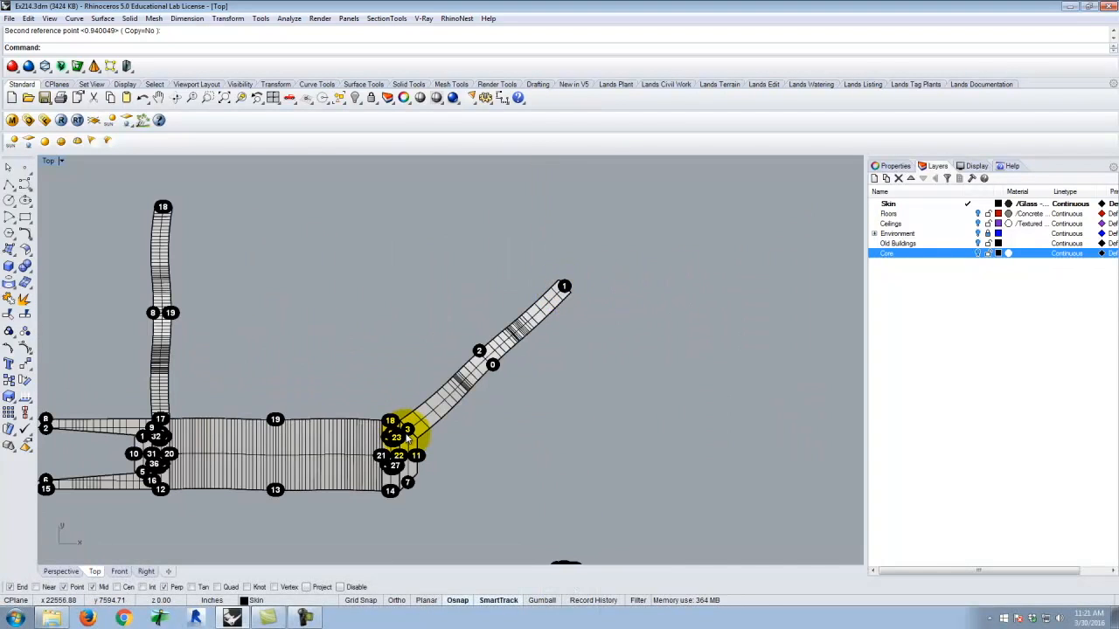
pyautogui.scroll(-5, 582, 219)
pyautogui.scroll(5, 253, 314)
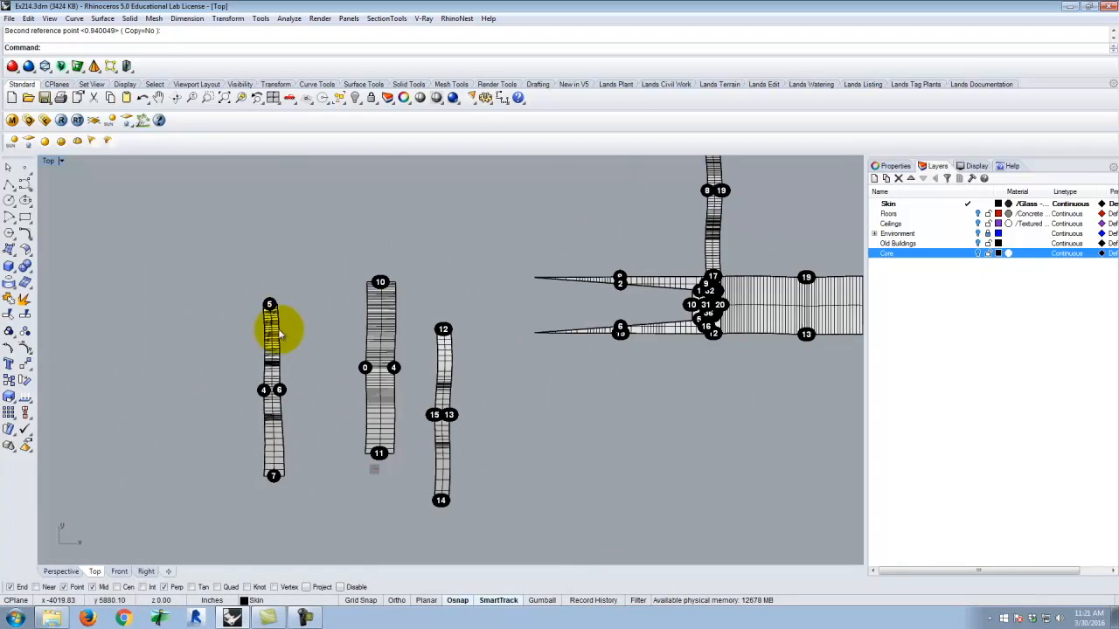
pyautogui.write('move')
pyautogui.press('Return')
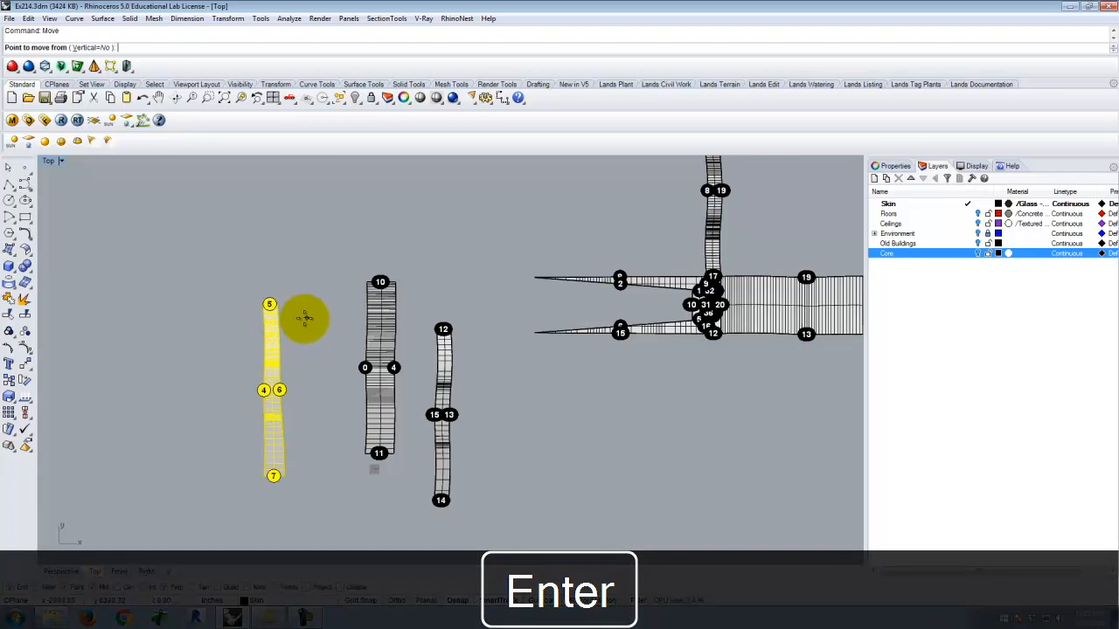
pyautogui.click(274, 476)
pyautogui.scroll(-3, 263, 463)
pyautogui.scroll(7, 555, 392)
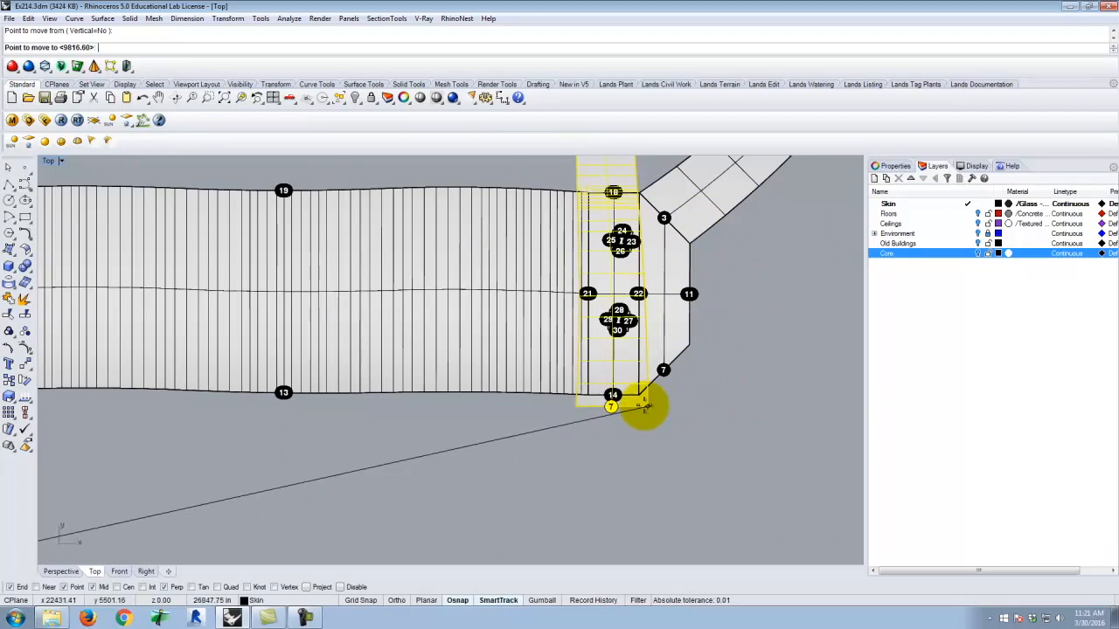
pyautogui.click(642, 403)
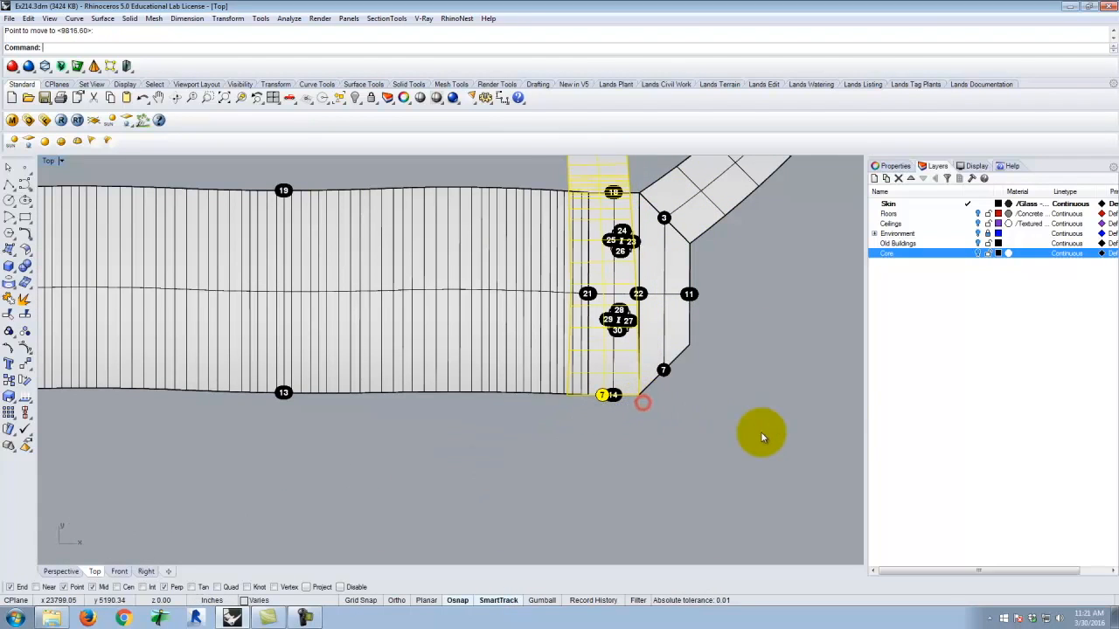
# Rotate the strip with edges 4 to 7 about the corner between edges 14 and 7 to line up both edges labelled 7.
pyautogui.press('Return')
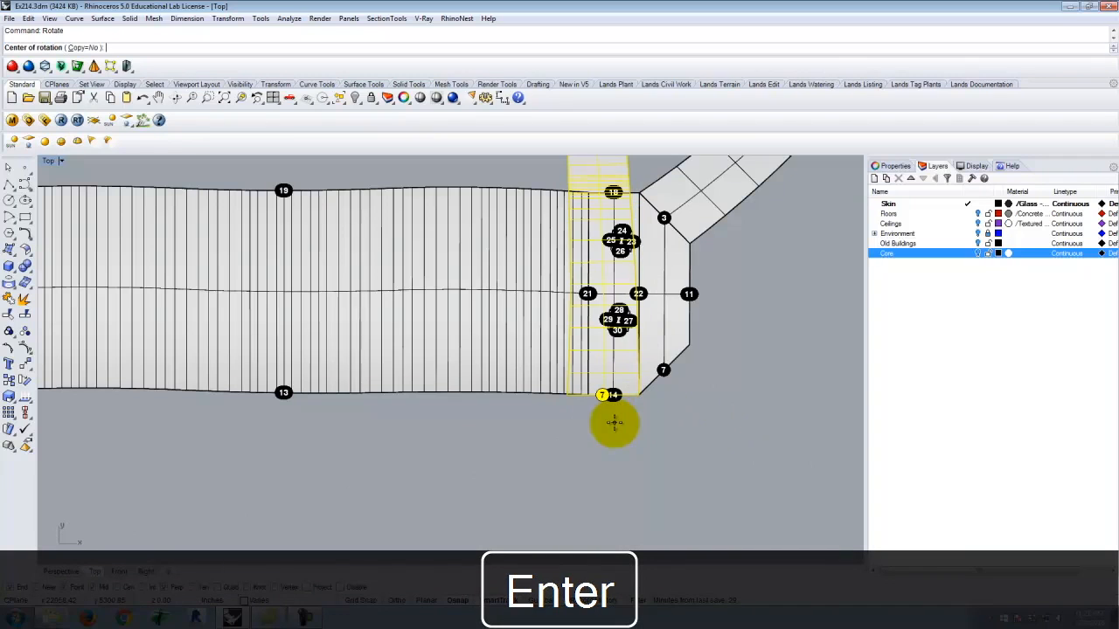
pyautogui.click(641, 398)
pyautogui.click(567, 403)
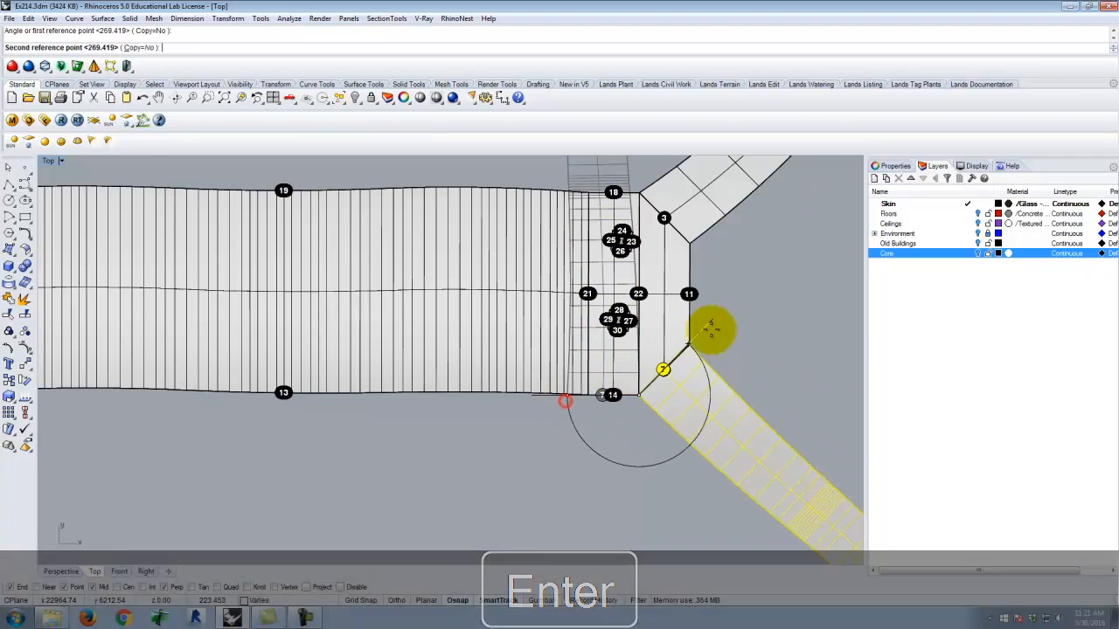
pyautogui.click(708, 349)
pyautogui.press('Escape')
pyautogui.scroll(-5, 710, 246)
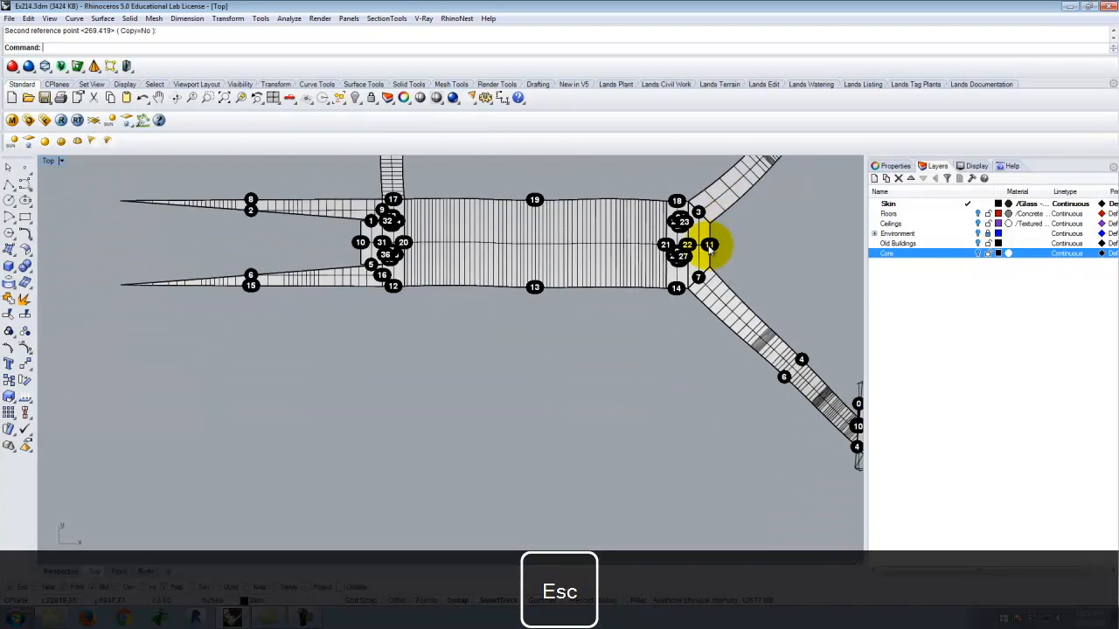
# Move the strip with edges 0, 4, 10 and 11 by its corner between edges 4 and 11 to the flat pattern's corner between edges 7 and 11.
pyautogui.scroll(-3, 735, 262)
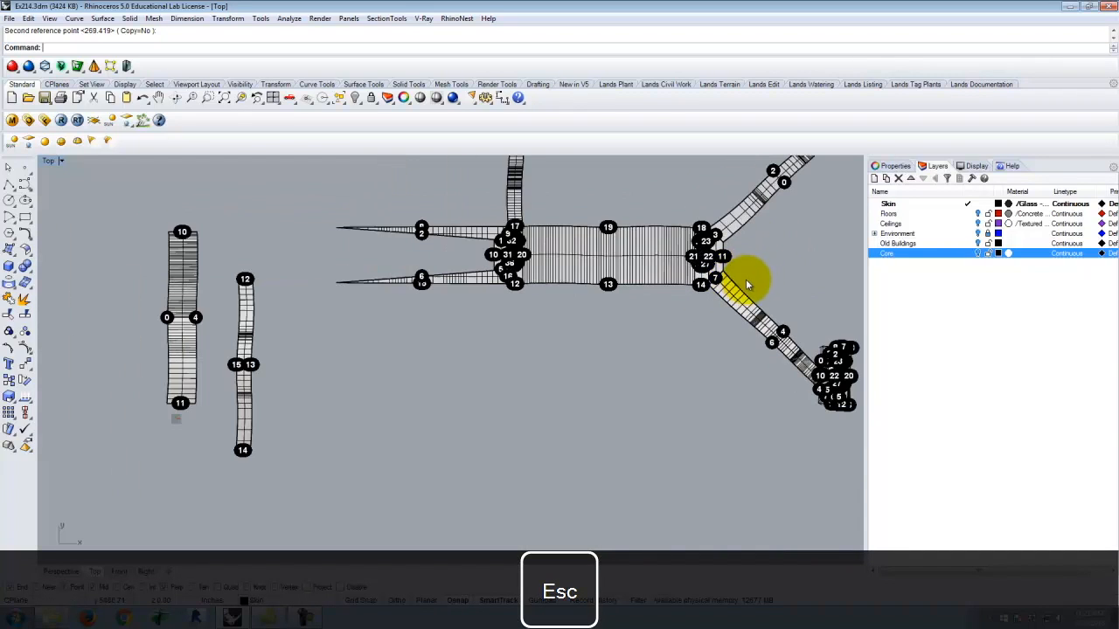
pyautogui.click(202, 380)
pyautogui.write('m')
pyautogui.press('Return')
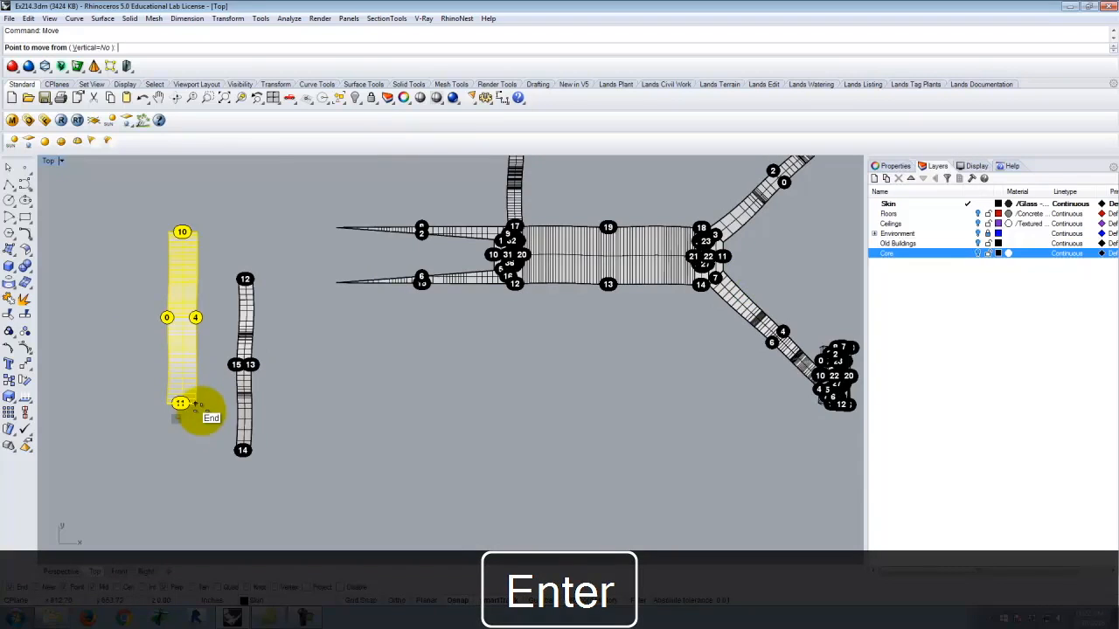
pyautogui.click(195, 409)
pyautogui.scroll(5, 725, 250)
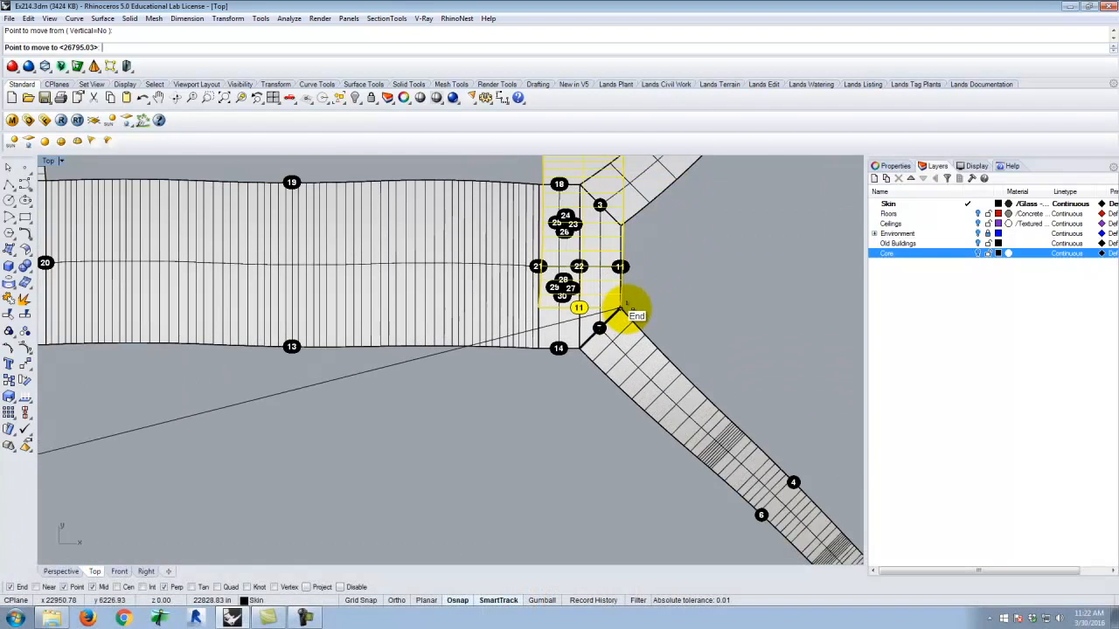
pyautogui.click(623, 309)
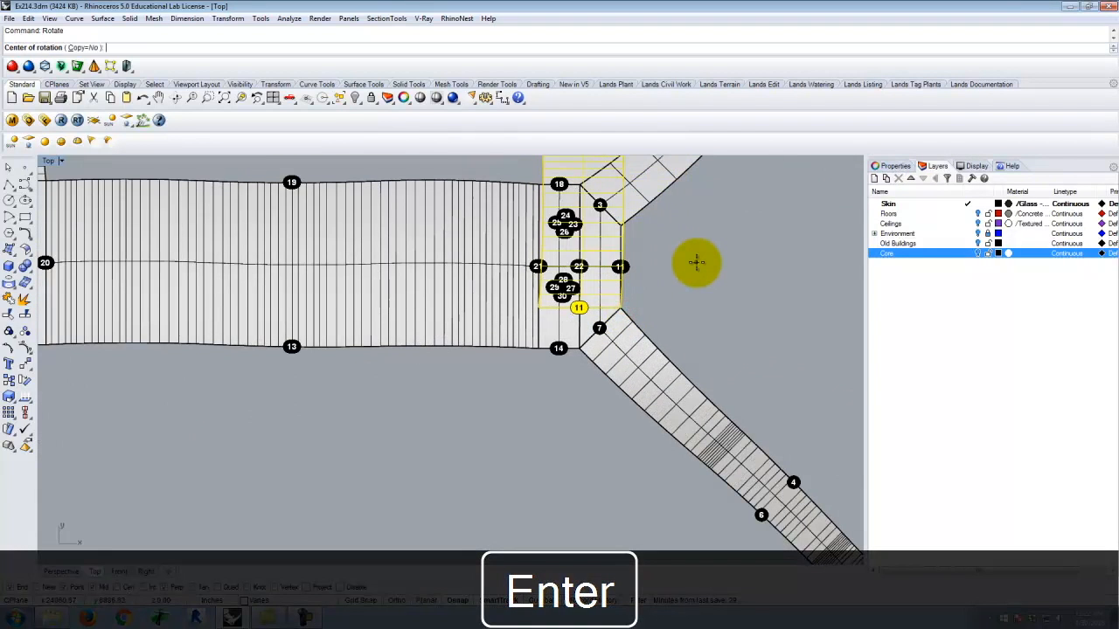
# Rotate the strip with edges 0, 4, 10 and 11 a quarter turn clockwise about the shared corner to line up both edges labelled 11.
pyautogui.click(624, 313)
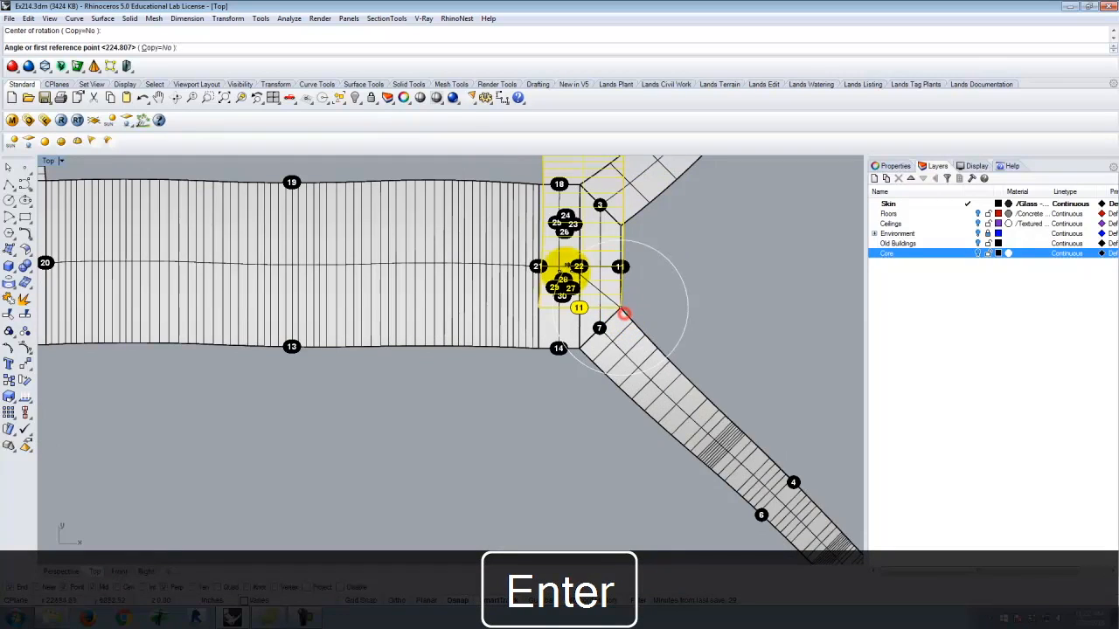
pyautogui.click(541, 310)
pyautogui.click(625, 223)
pyautogui.scroll(-5, 626, 225)
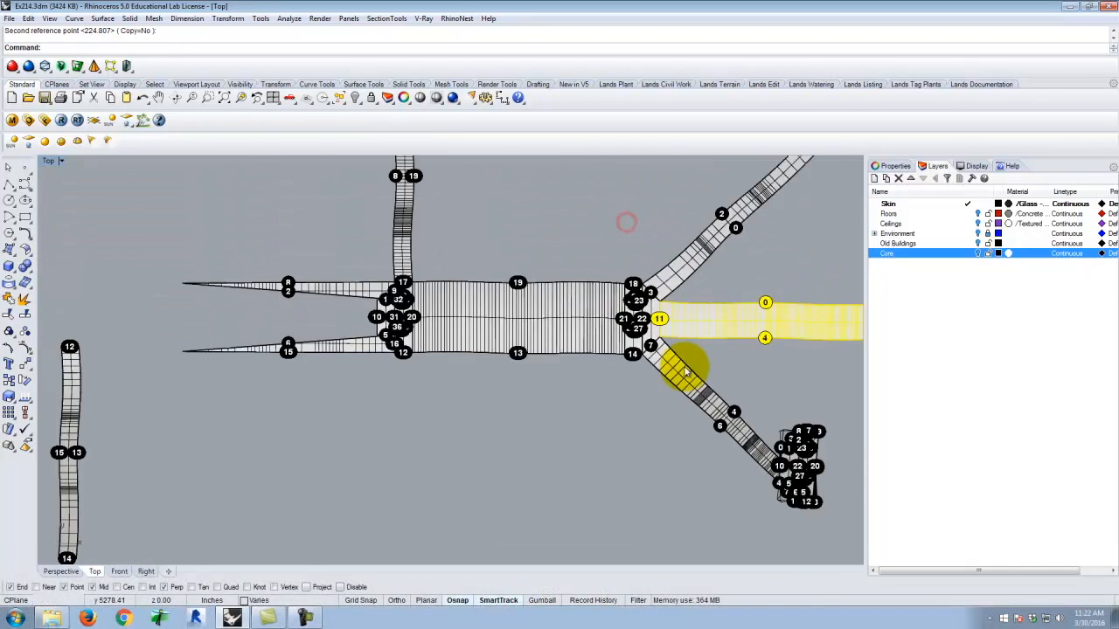
pyautogui.scroll(-1, 418, 335)
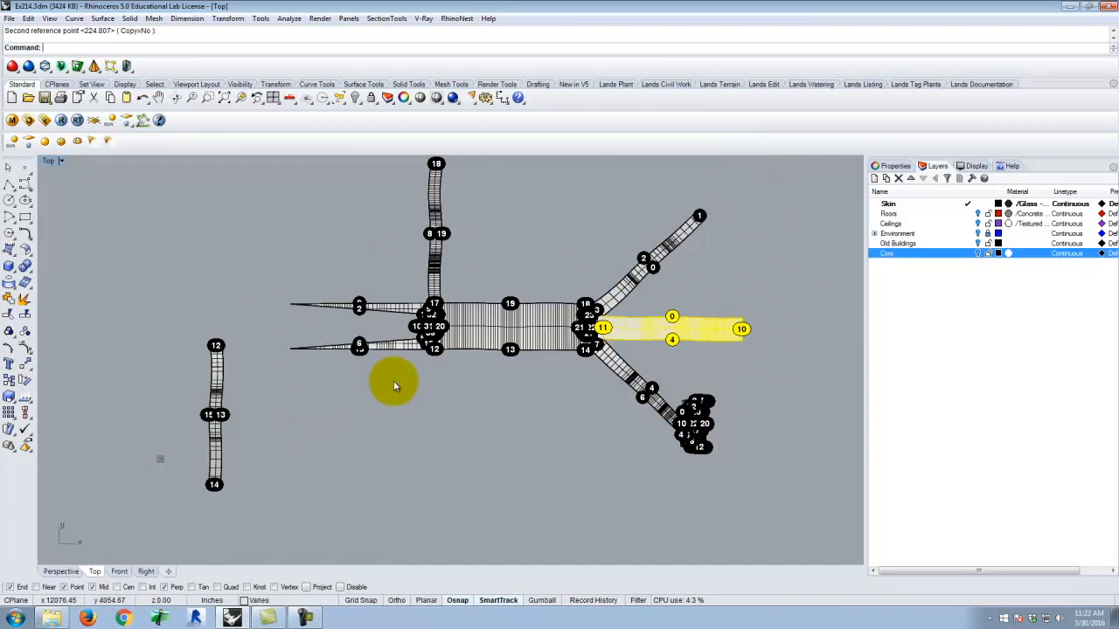
# Move the whole assembled flat pattern away from the cluttered dots so its edge 12 sits just above the remaining strip with edges 12 to 15.
pyautogui.scroll(-2, 421, 369)
pyautogui.press('Escape')
pyautogui.moveTo(575, 411); pyautogui.dragTo(390, 279)
pyautogui.write('Mo')
pyautogui.press('Return')
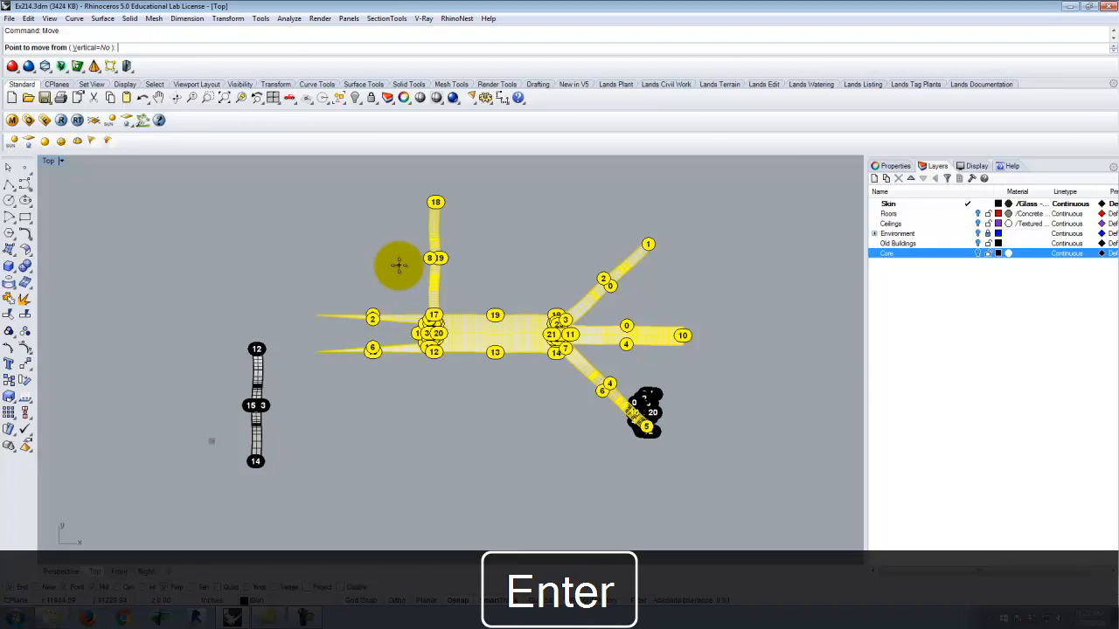
pyautogui.click(360, 272)
pyautogui.click(183, 249)
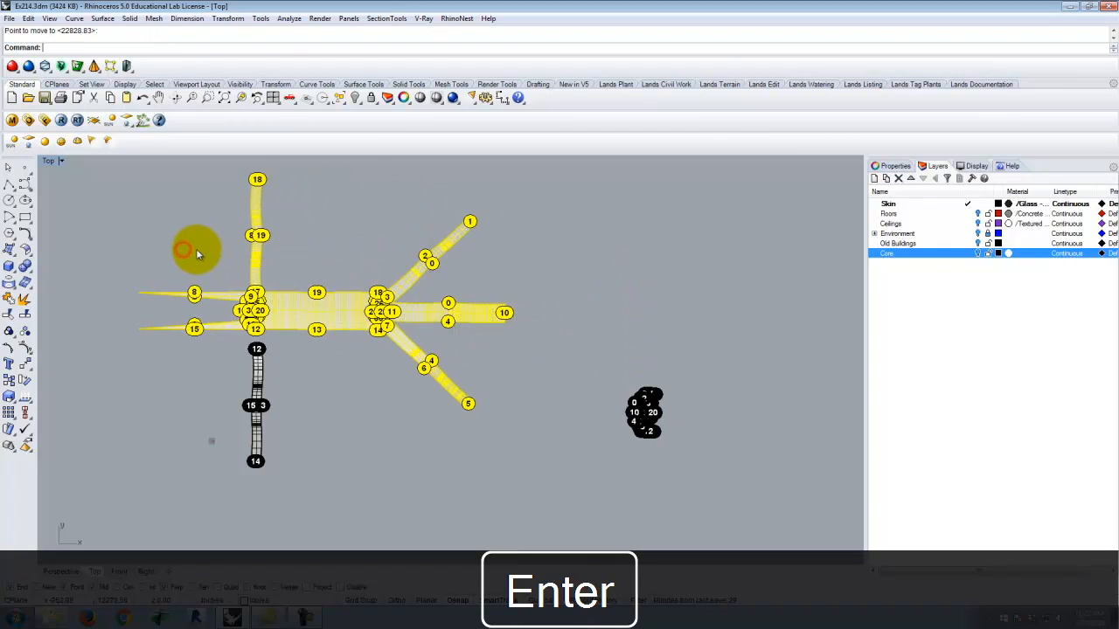
pyautogui.press('Escape')
# Move the strip with edges 12 to 15 by its corner between edges 12 and 13 to the flat pattern's corner between edges 12 and 13.
pyautogui.scroll(2, 258, 442)
pyautogui.click(243, 400)
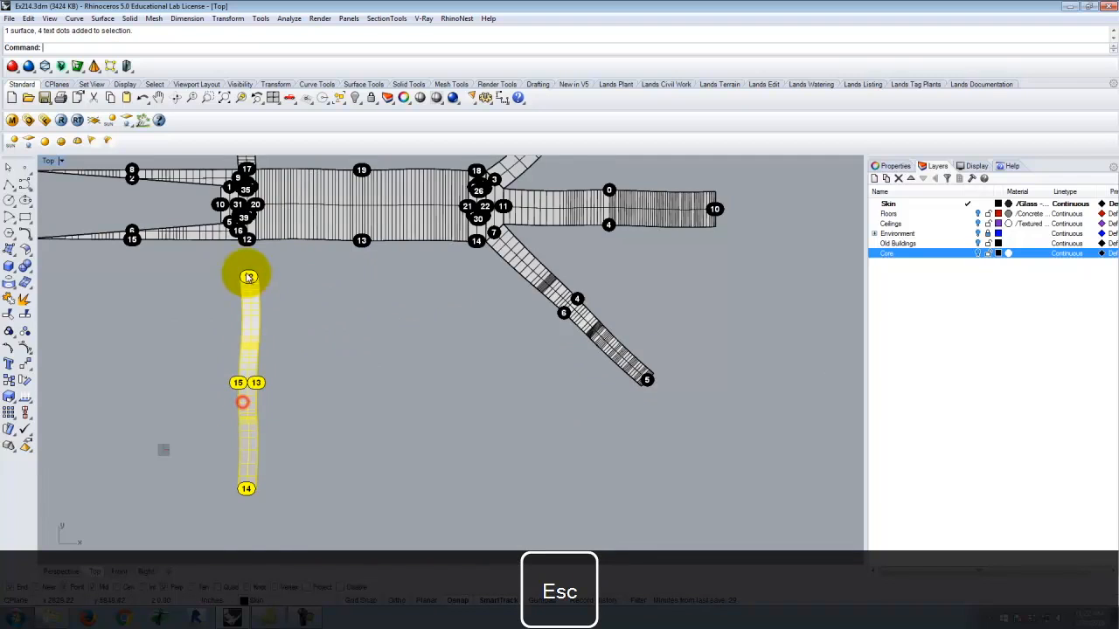
pyautogui.scroll(3, 238, 246)
pyautogui.press('Return')
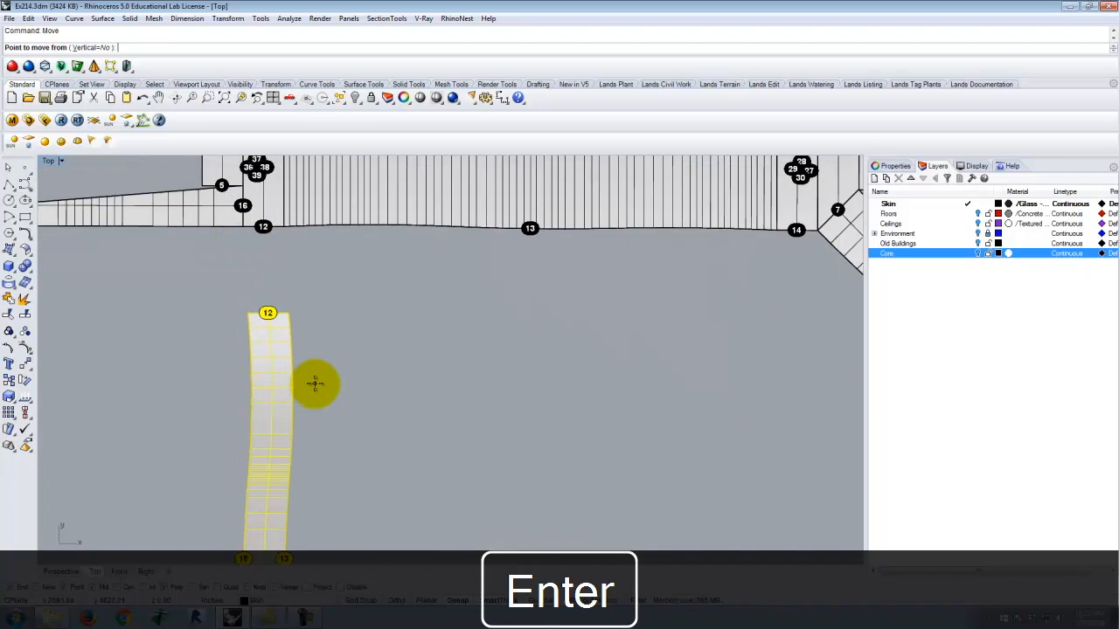
pyautogui.click(291, 316)
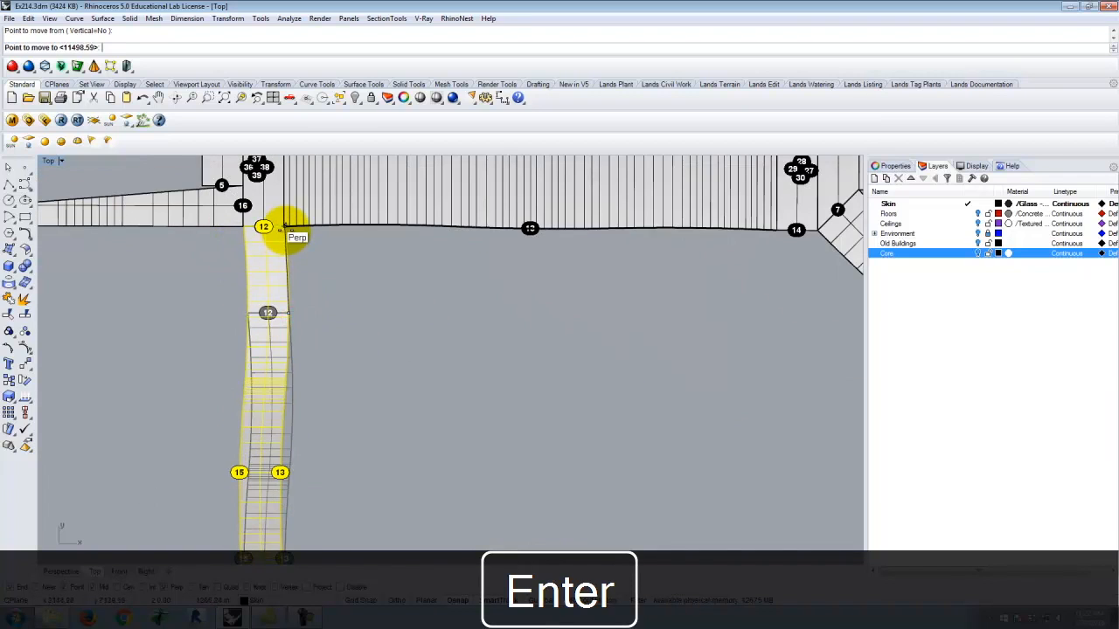
pyautogui.click(288, 236)
pyautogui.press('Escape')
pyautogui.scroll(-3, 530, 417)
pyautogui.scroll(-2, 401, 468)
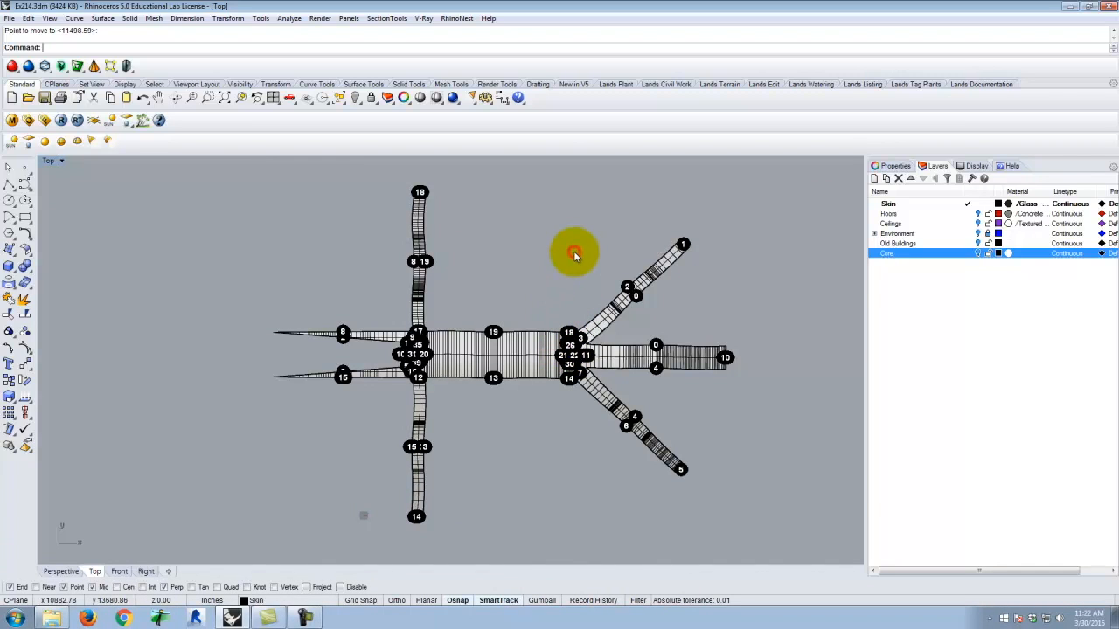
pyautogui.scroll(2, 523, 416)
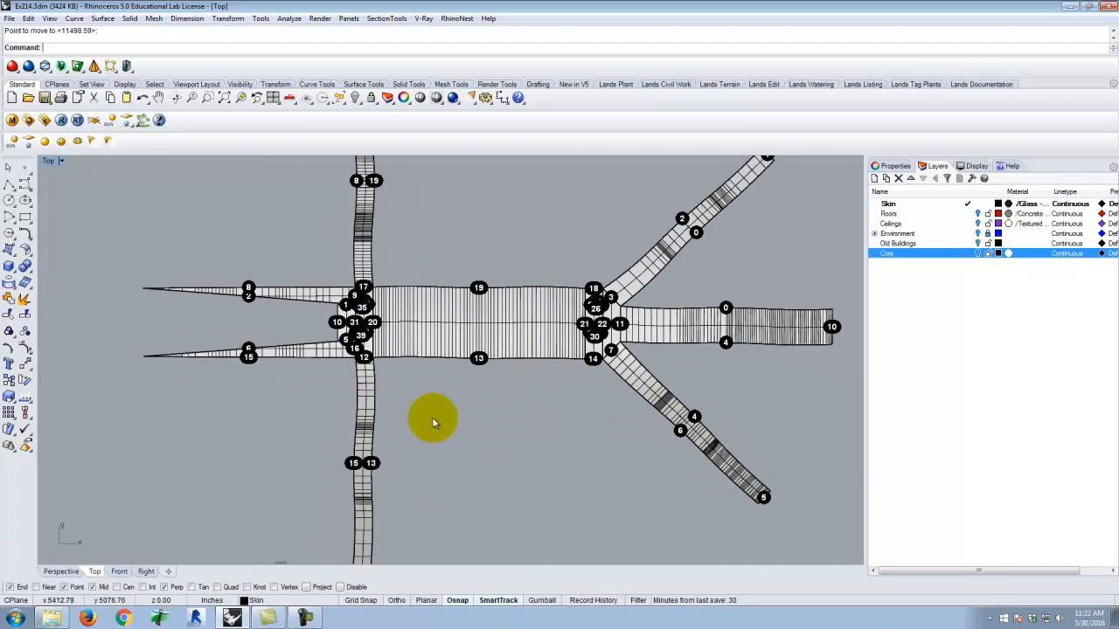
pyautogui.scroll(-3, 432, 423)
pyautogui.scroll(-1, 349, 344)
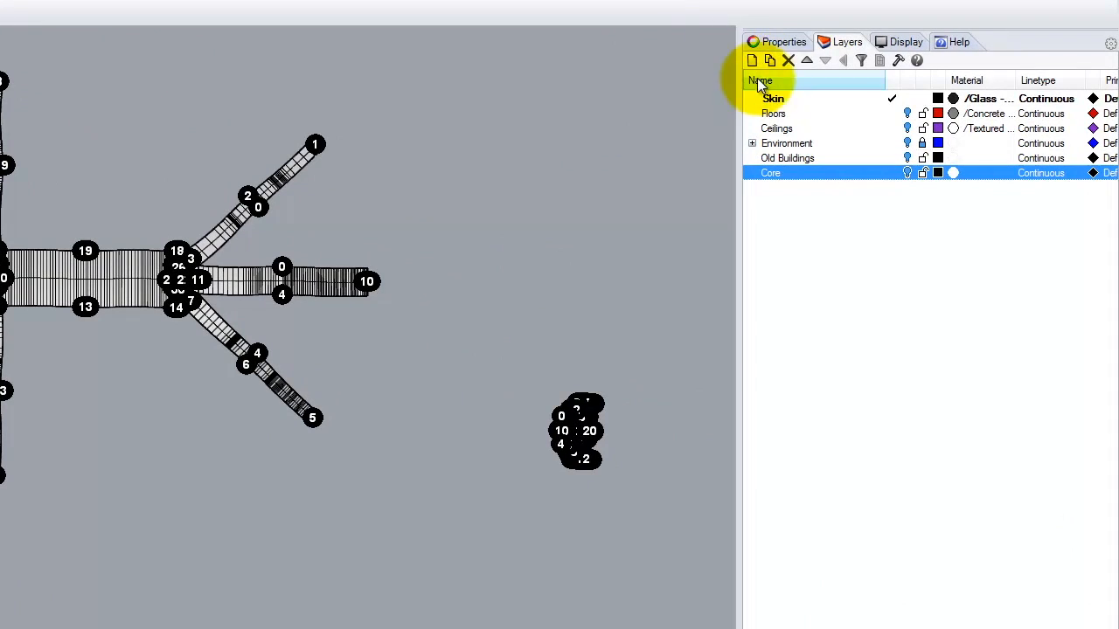
# Create a new layer named LaserCut.
pyautogui.click(752, 61)
pyautogui.write('Lase')
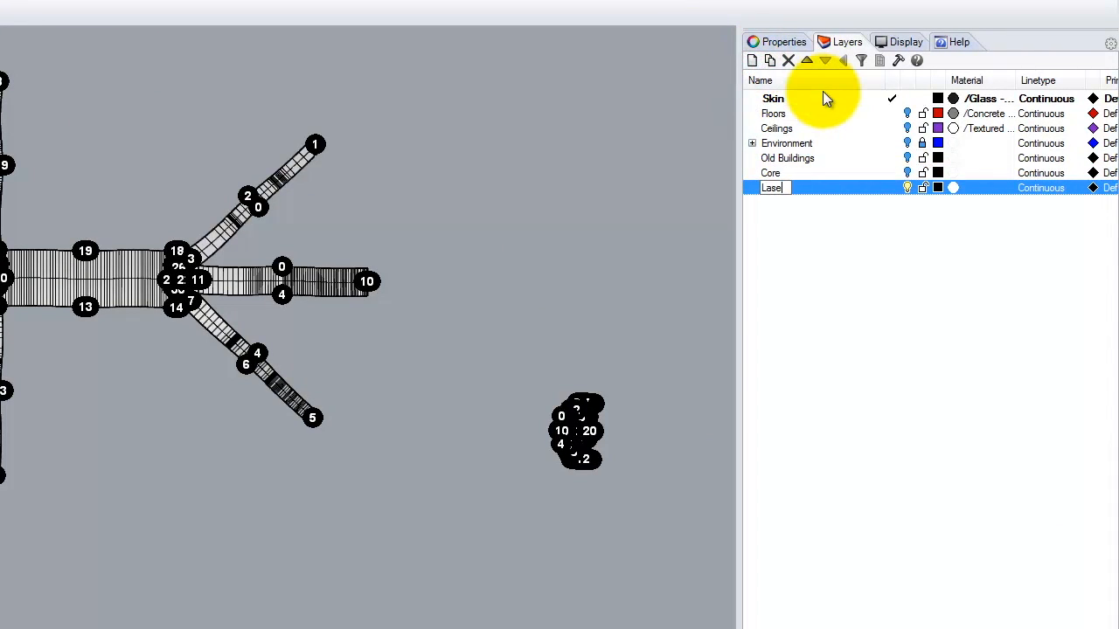
pyautogui.press('BackSpace')
pyautogui.write('erCut')
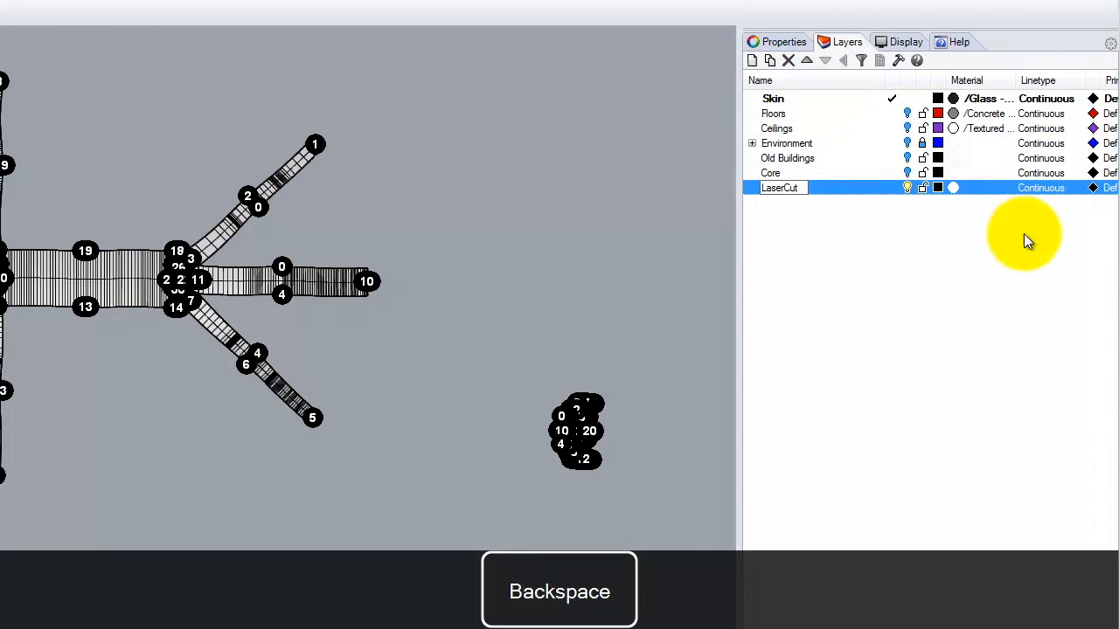
# Add two sublayers named Cut and Engrave under the LaserCut layer.
pyautogui.click(769, 60)
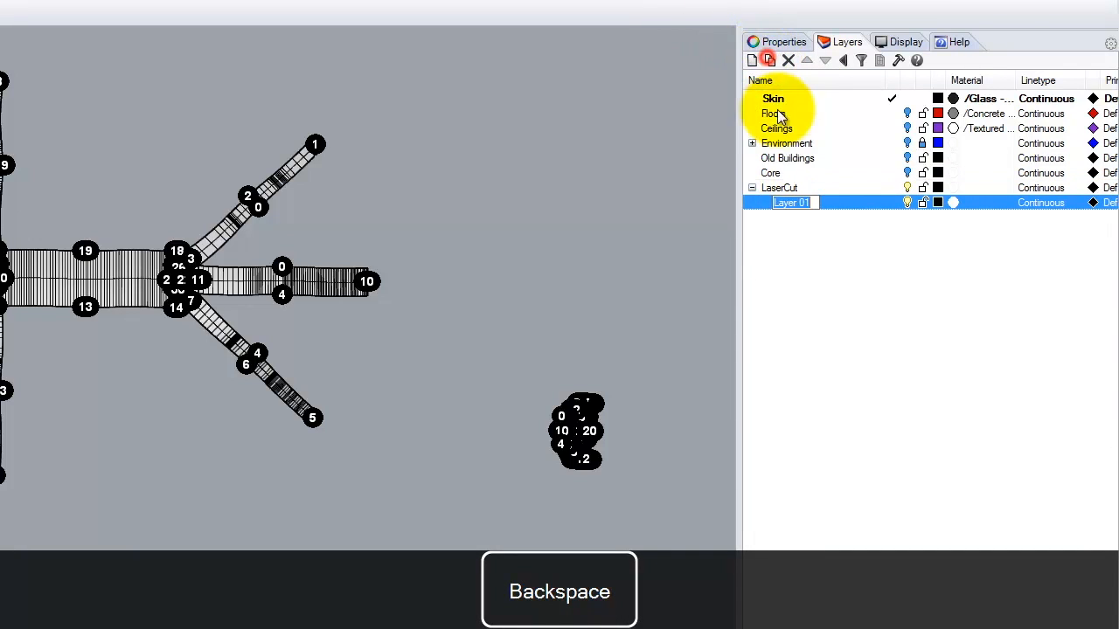
pyautogui.write('Cut')
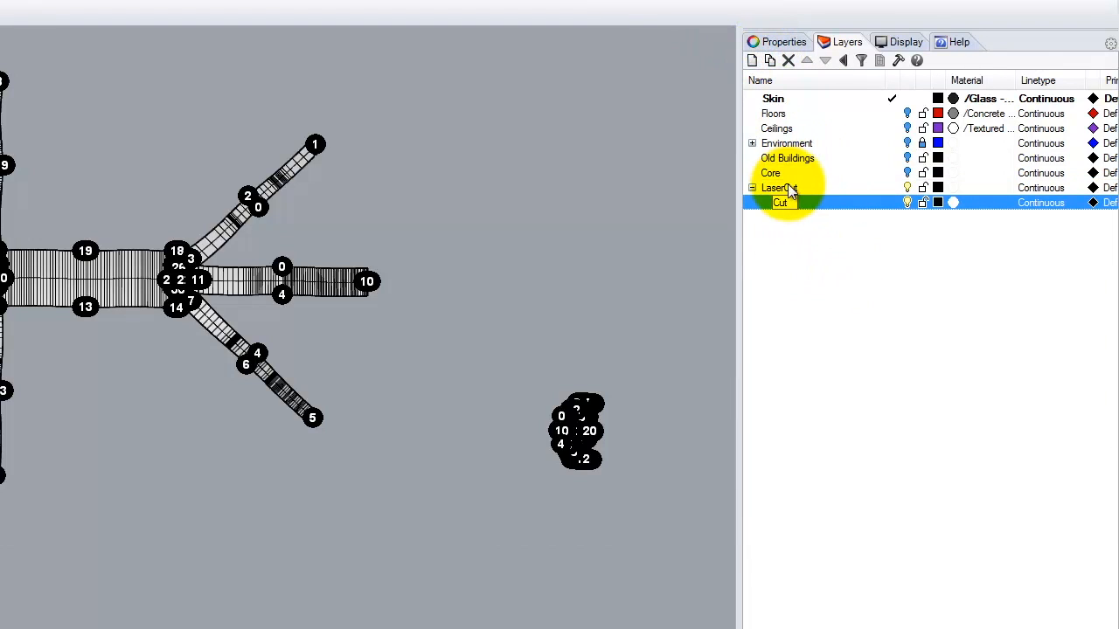
pyautogui.click(788, 187)
pyautogui.click(770, 60)
pyautogui.write('En')
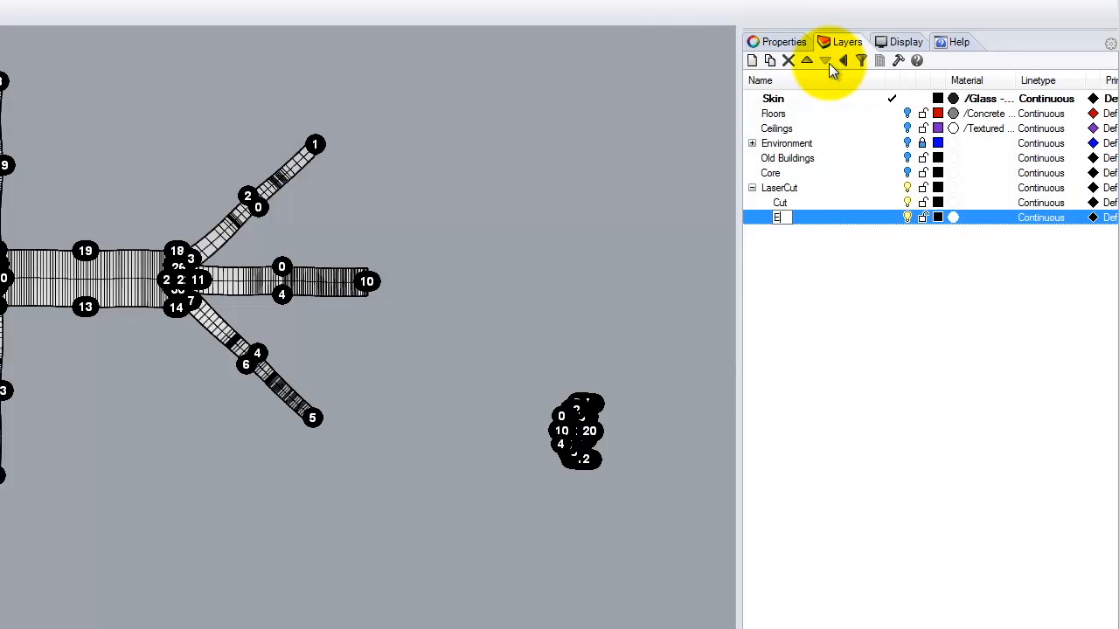
pyautogui.write('grave')
pyautogui.press('Return')
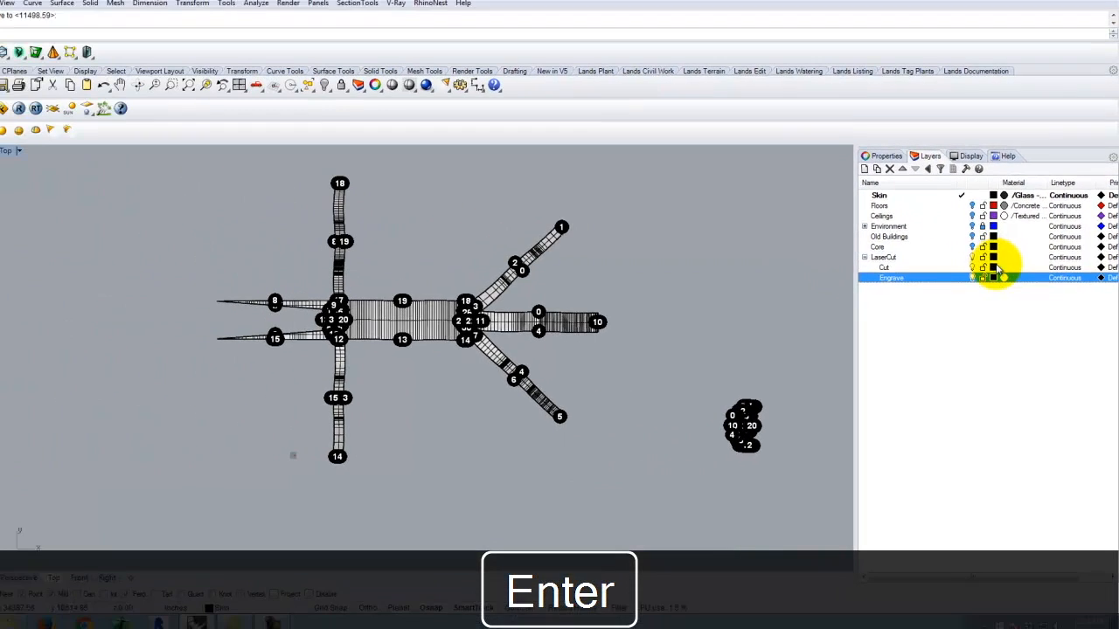
# Set the Cut sublayer's color to Red.
pyautogui.click(946, 212)
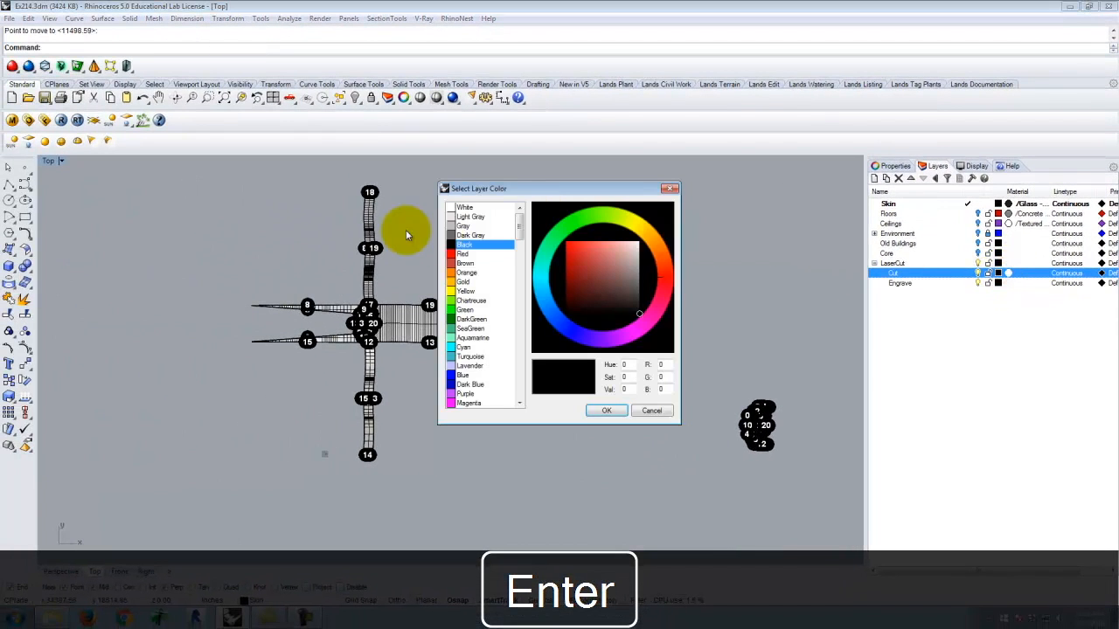
pyautogui.click(461, 253)
pyautogui.click(605, 410)
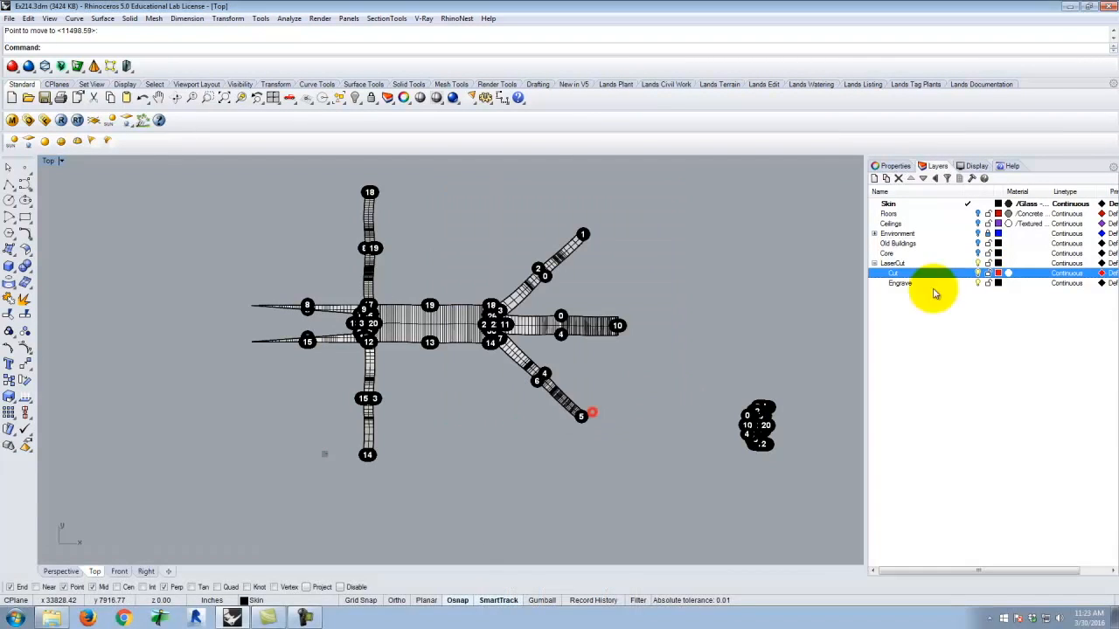
# Set the Engrave sublayer's color to Blue and make Engrave the current layer.
pyautogui.click(955, 284)
pyautogui.click(998, 283)
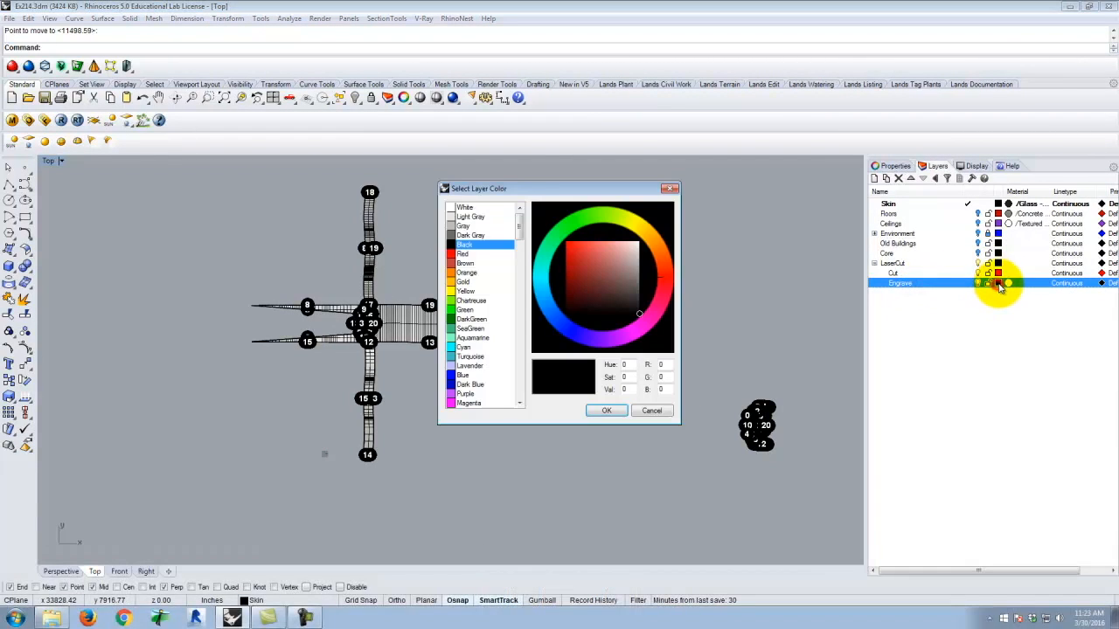
pyautogui.click(463, 375)
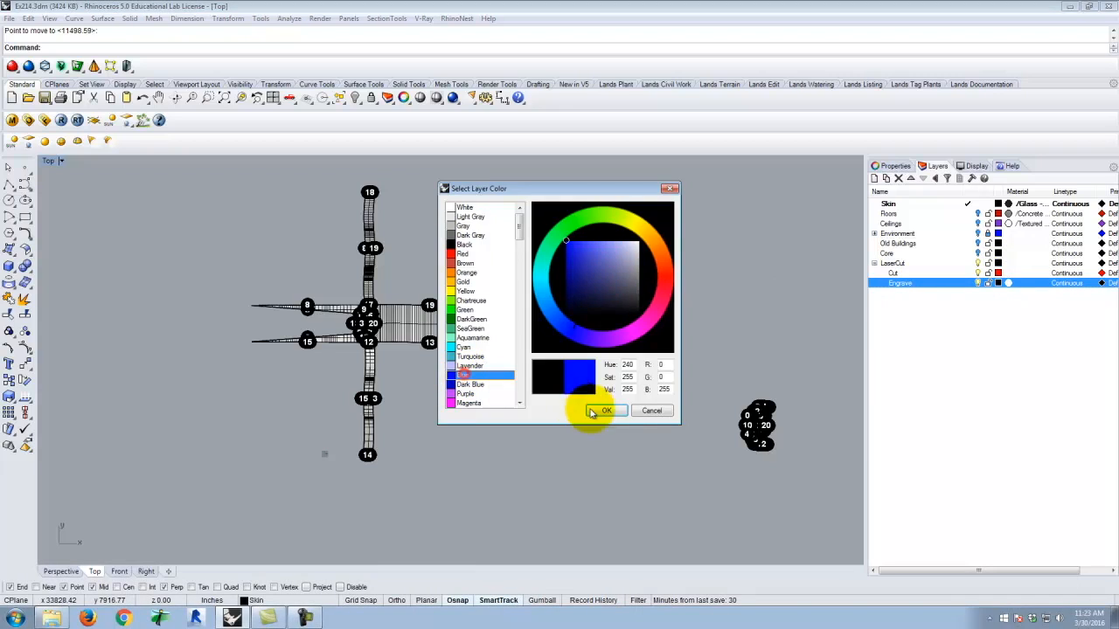
pyautogui.click(609, 411)
pyautogui.click(989, 321)
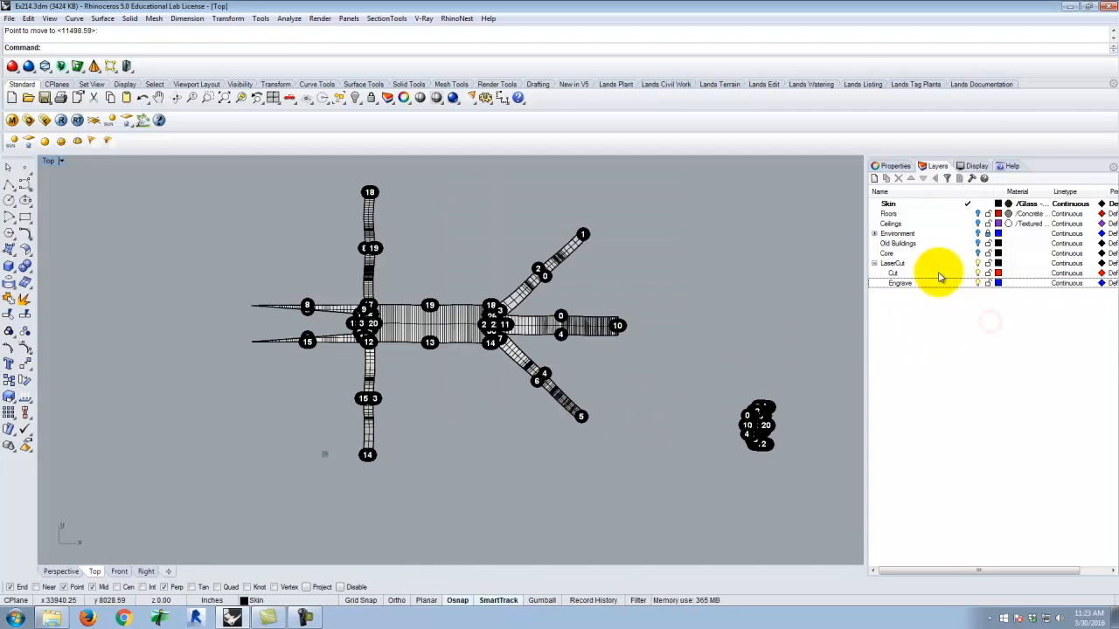
pyautogui.click(925, 287)
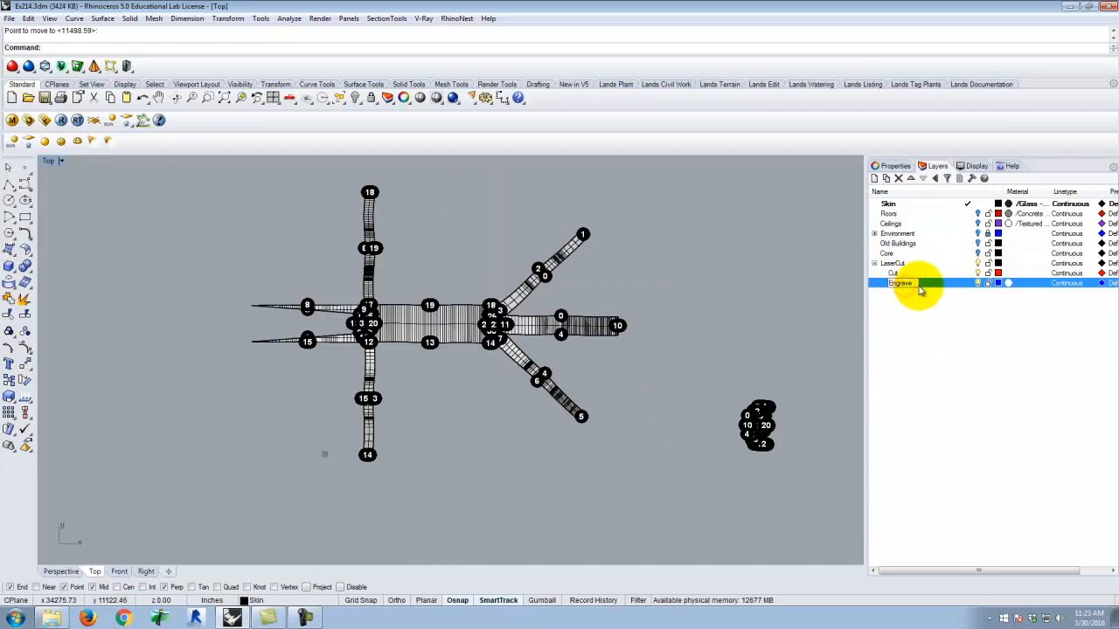
pyautogui.doubleClick(925, 283)
# Duplicate the borders of the seven narrow arm pieces of the flat pattern onto the Engrave layer with DupBorder.
pyautogui.scroll(3, 327, 289)
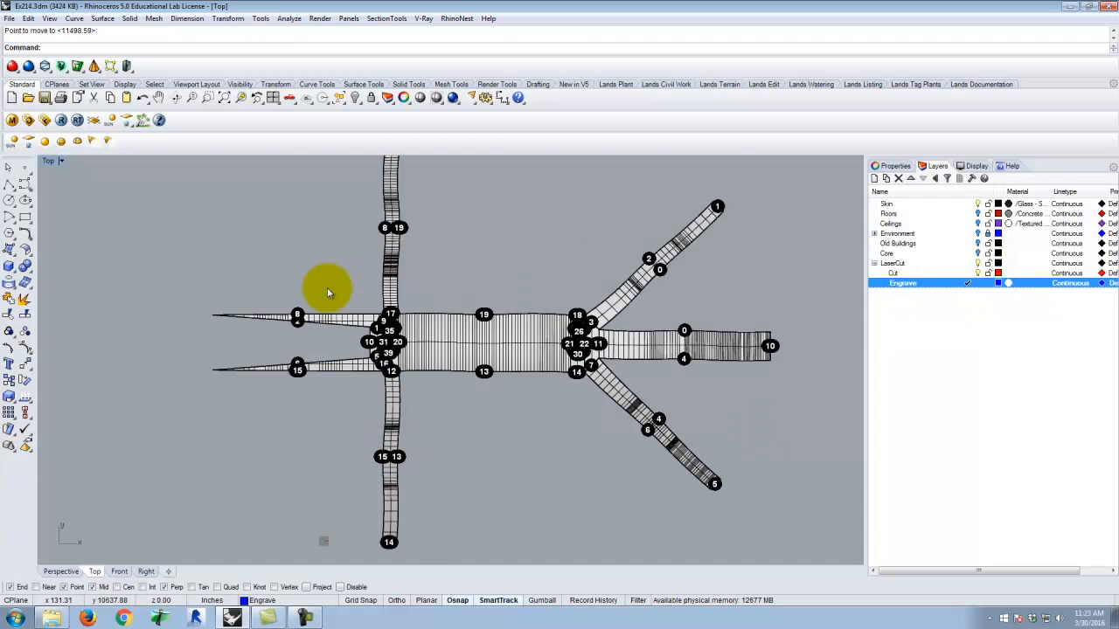
pyautogui.scroll(-3, 493, 511)
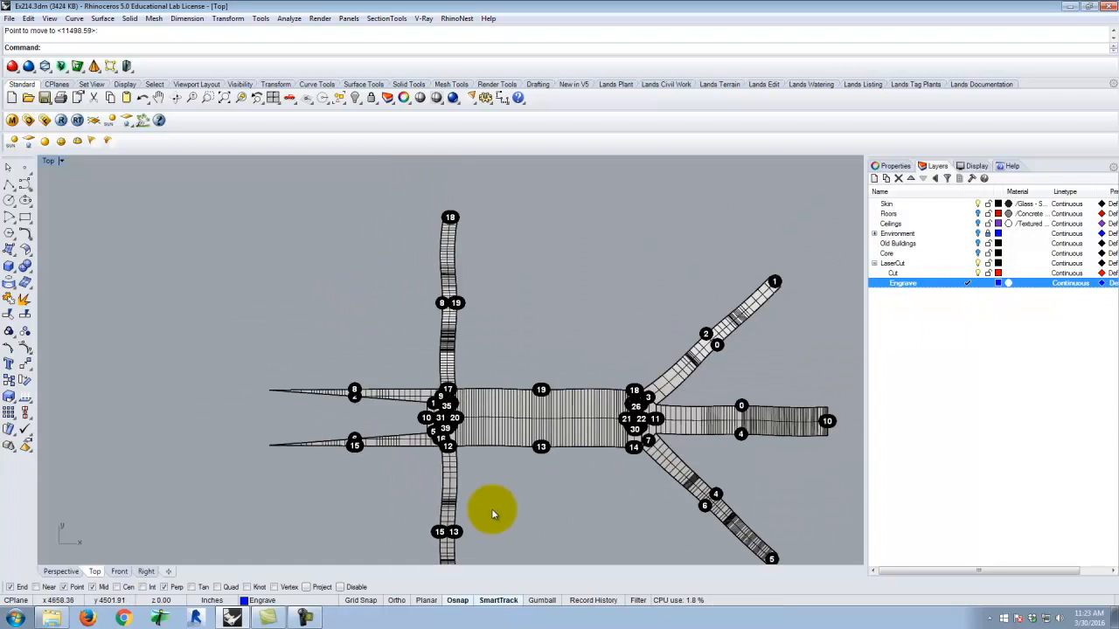
pyautogui.write('pBorder')
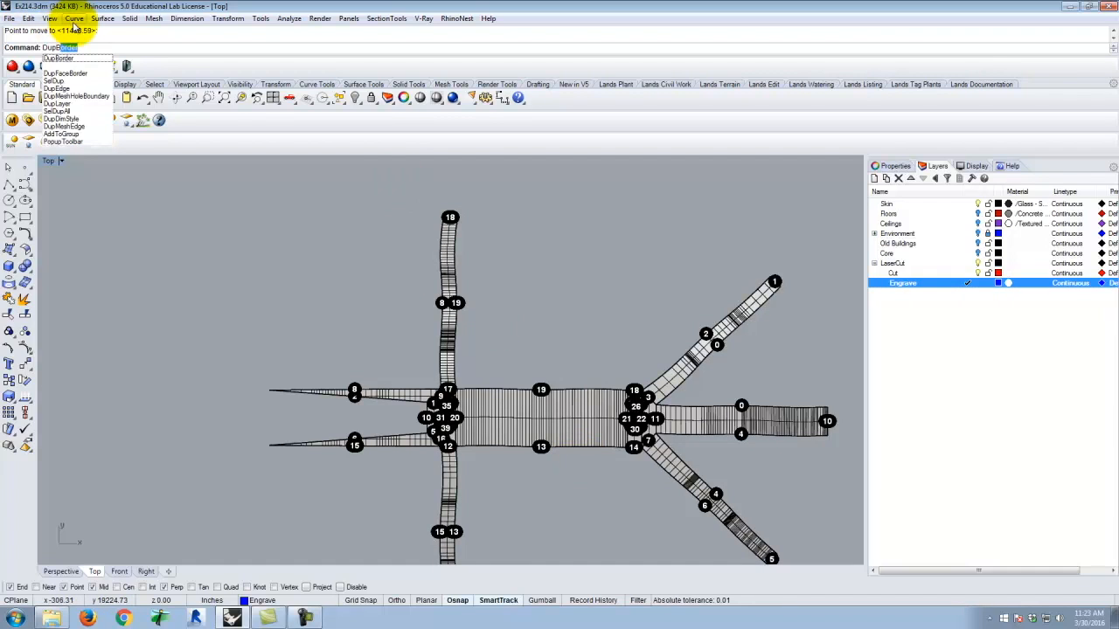
pyautogui.press('Return')
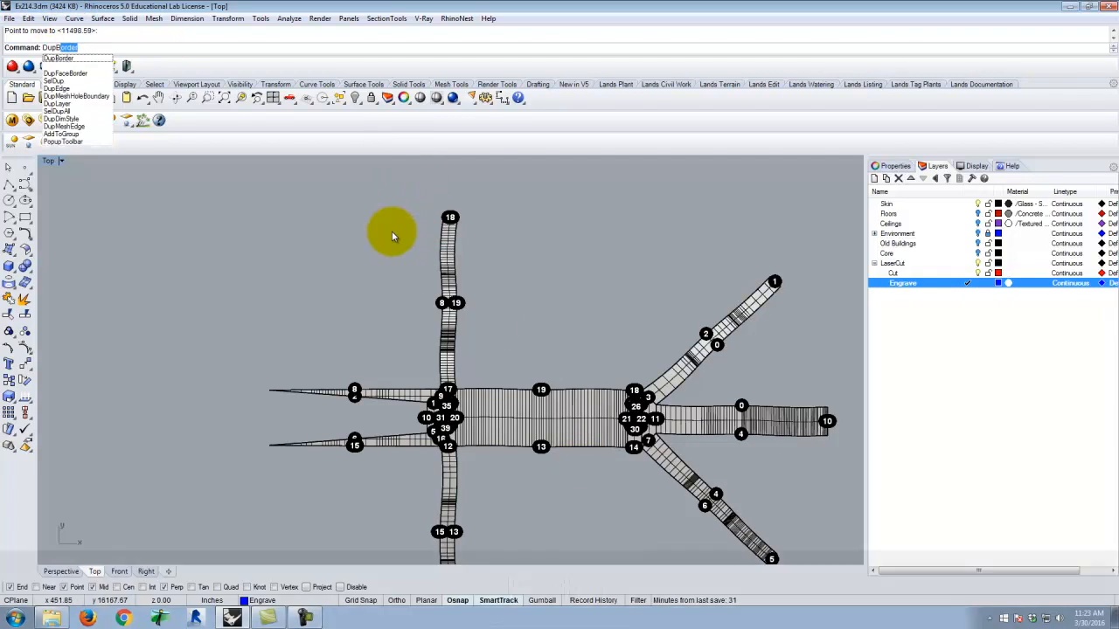
pyautogui.click(456, 261)
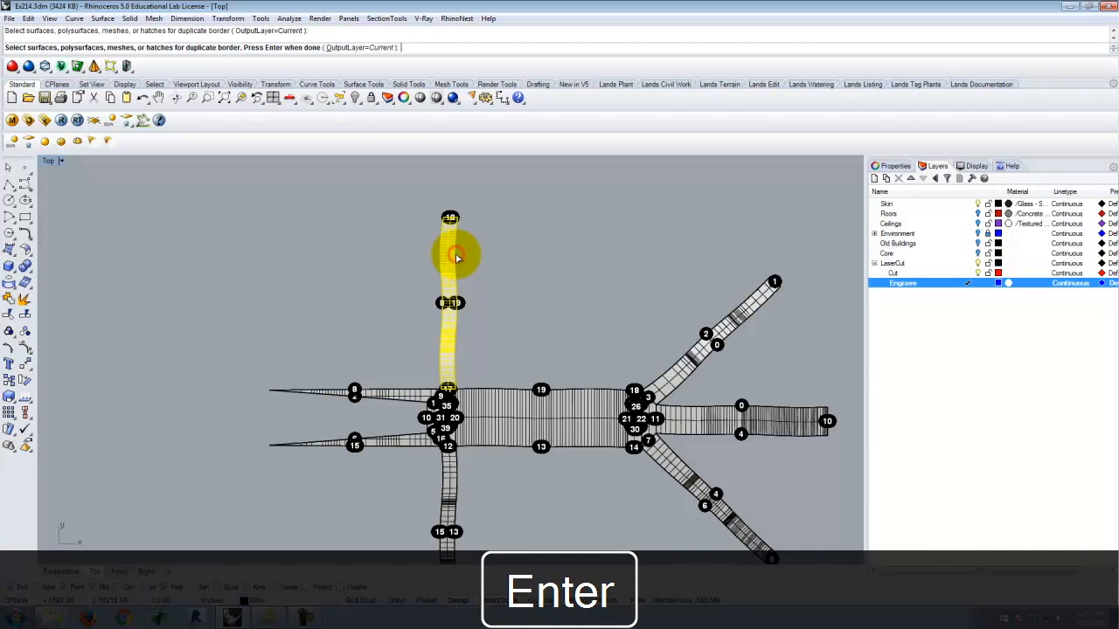
pyautogui.click(386, 393)
pyautogui.click(385, 442)
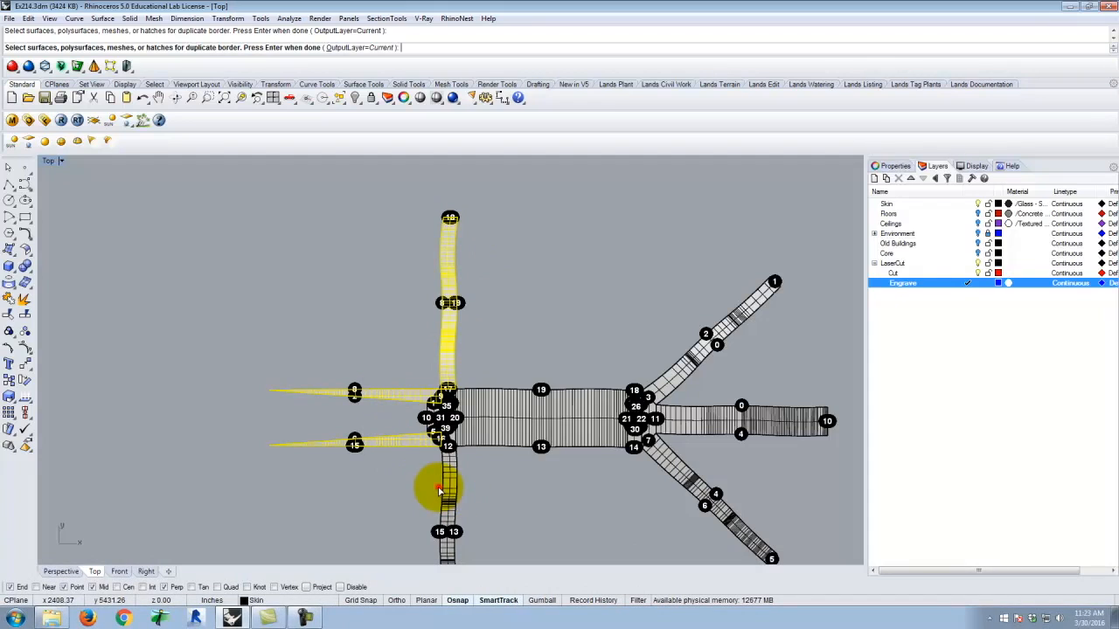
pyautogui.click(437, 472)
pyautogui.click(679, 457)
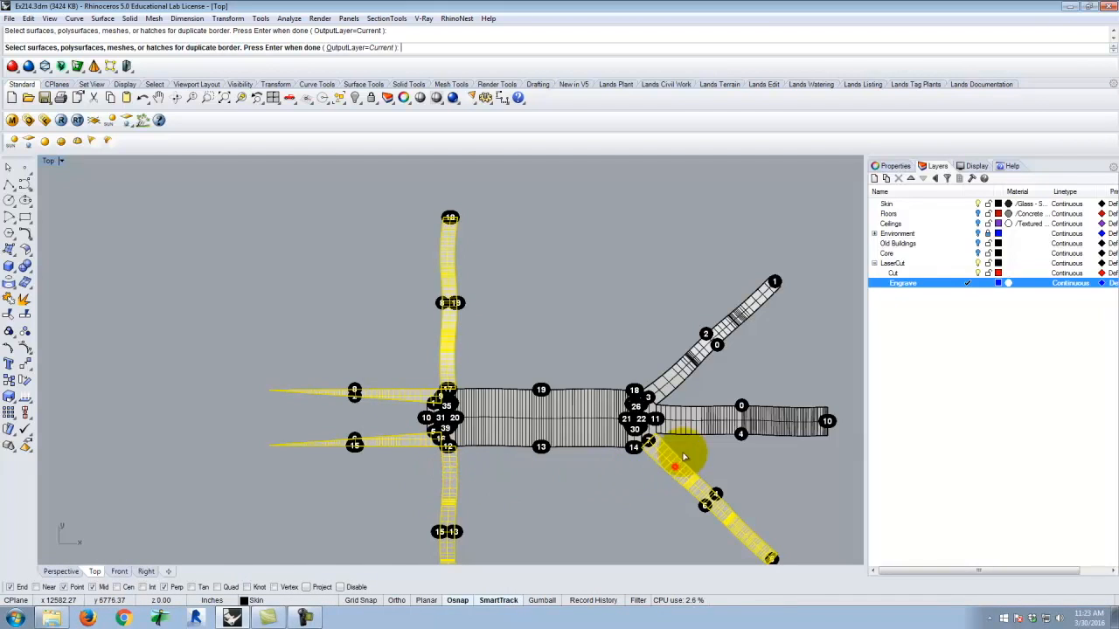
pyautogui.click(701, 418)
pyautogui.click(697, 367)
pyautogui.press('Return')
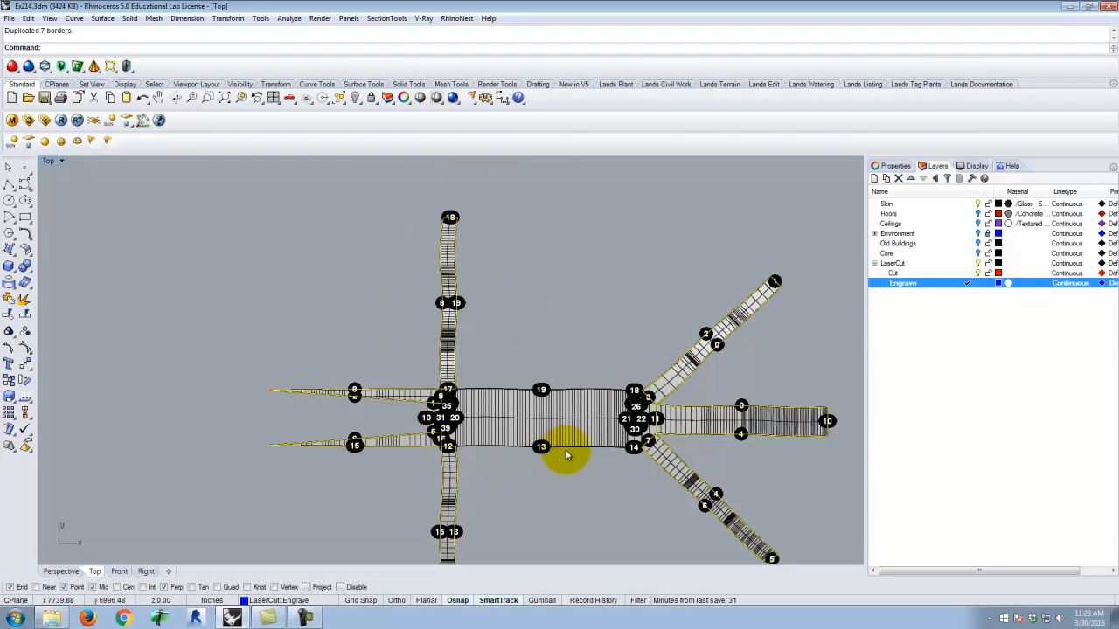
# Duplicate the border of the large central panel onto the Engrave layer.
pyautogui.scroll(5, 565, 449)
pyautogui.press('Escape')
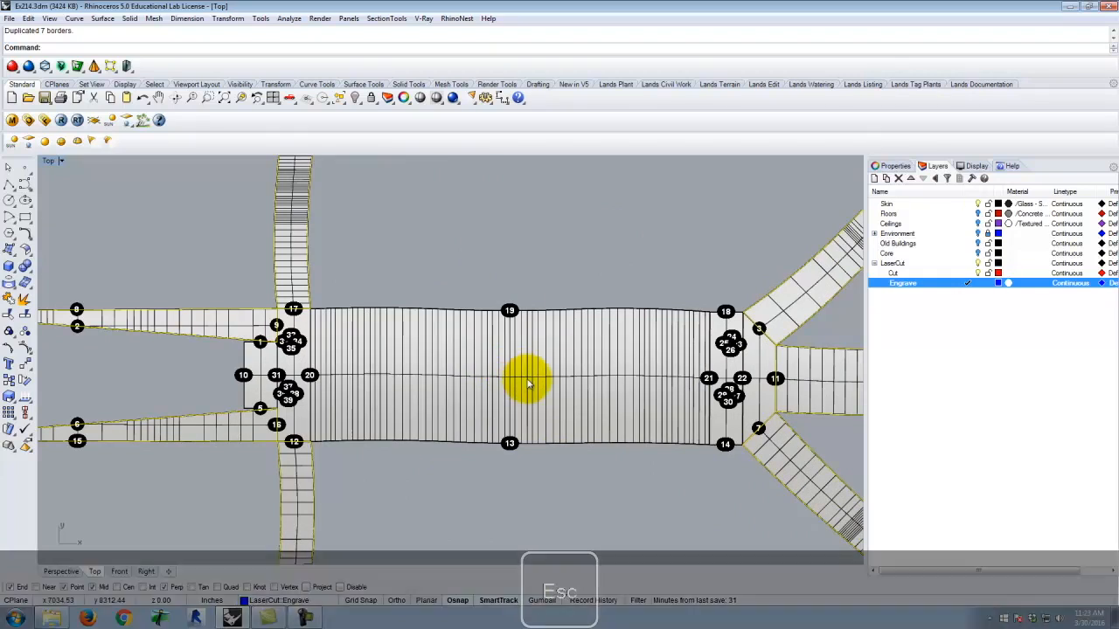
pyautogui.click(536, 377)
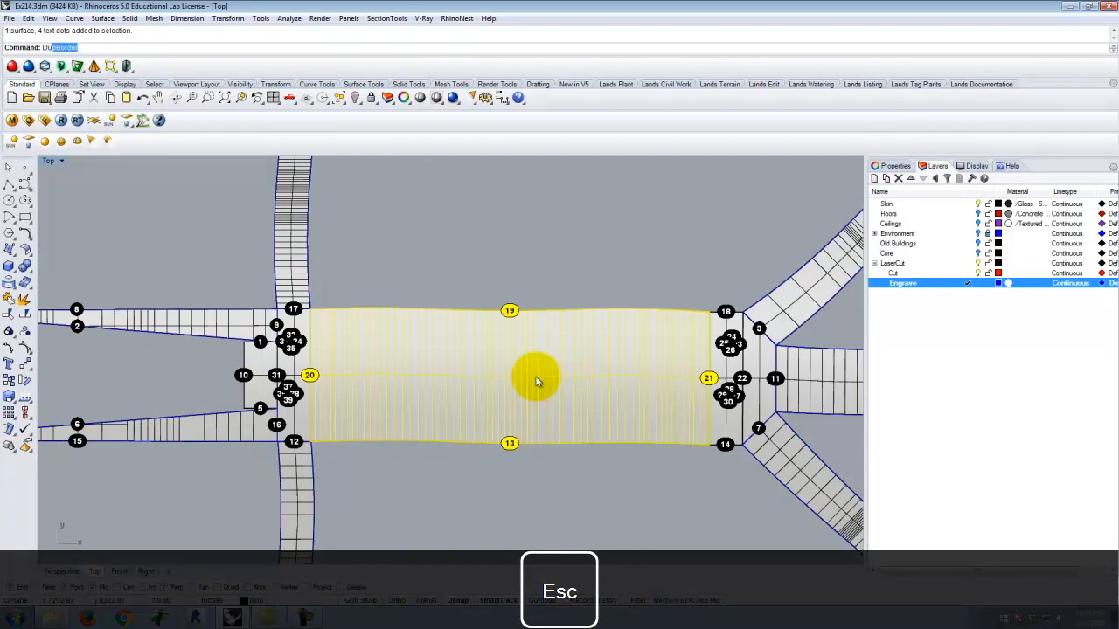
pyautogui.press('Return')
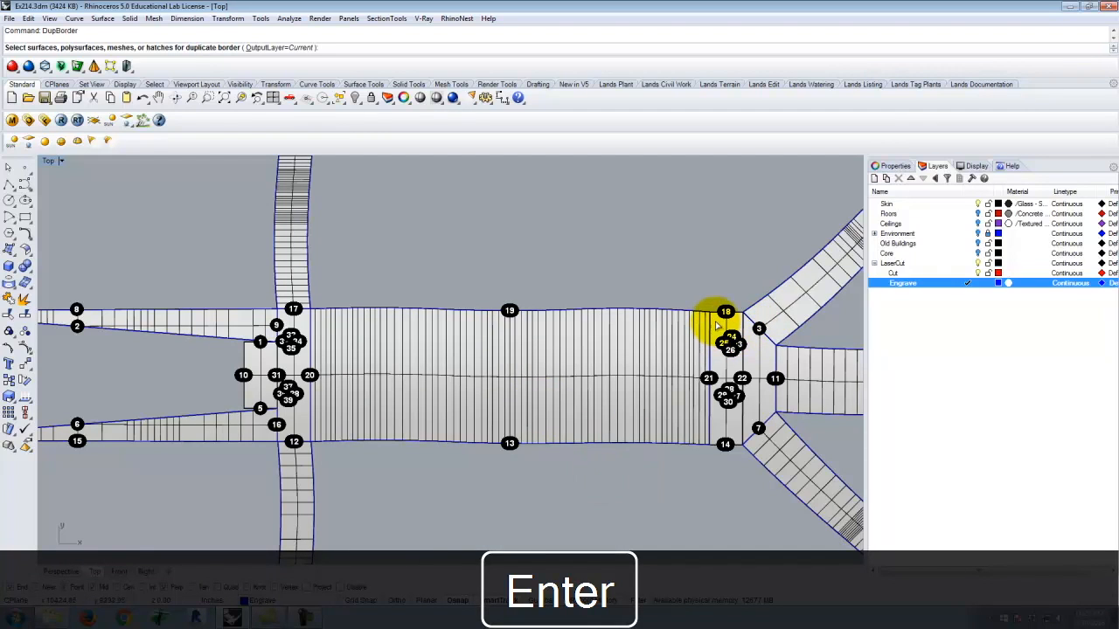
# Turn off the Skin layer so that only the extracted outlines are displayed.
pyautogui.scroll(-2, 584, 297)
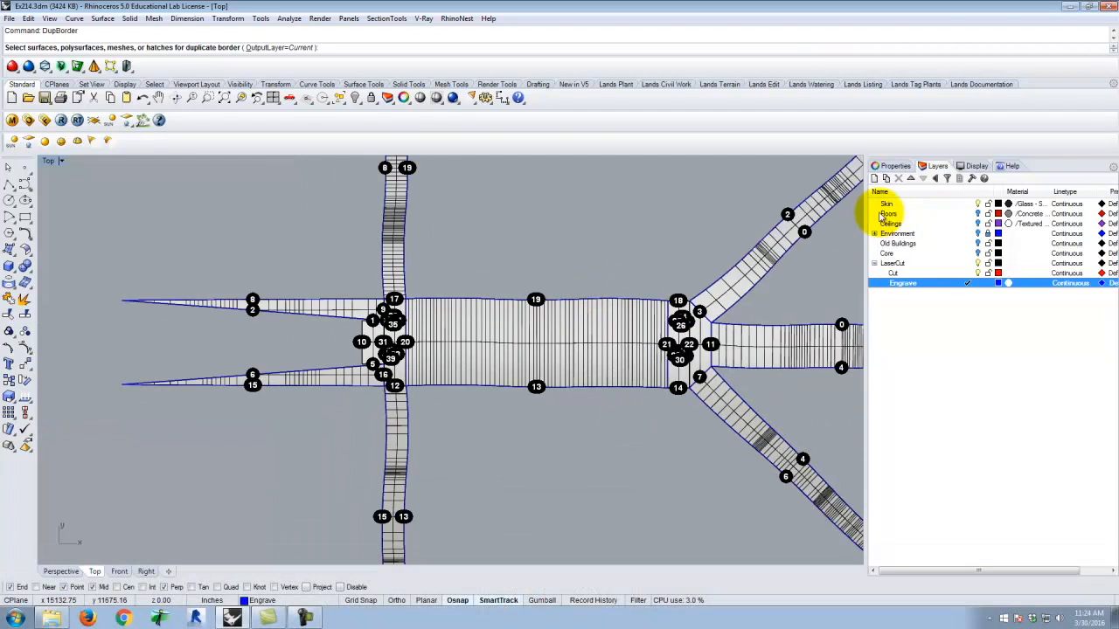
pyautogui.click(978, 205)
pyautogui.scroll(-2, 384, 340)
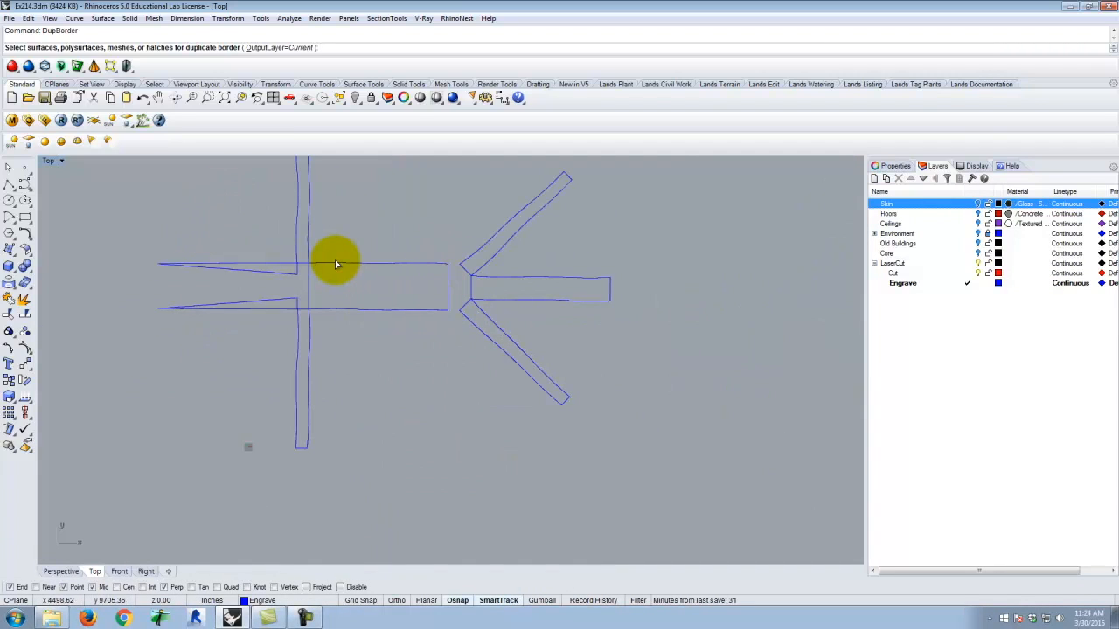
# Draw three polylines closing the outline gaps: between the two tapered arms' inner corners and from the central panel's corners to the diagonal arms.
pyautogui.click(9, 186)
pyautogui.scroll(3, 231, 277)
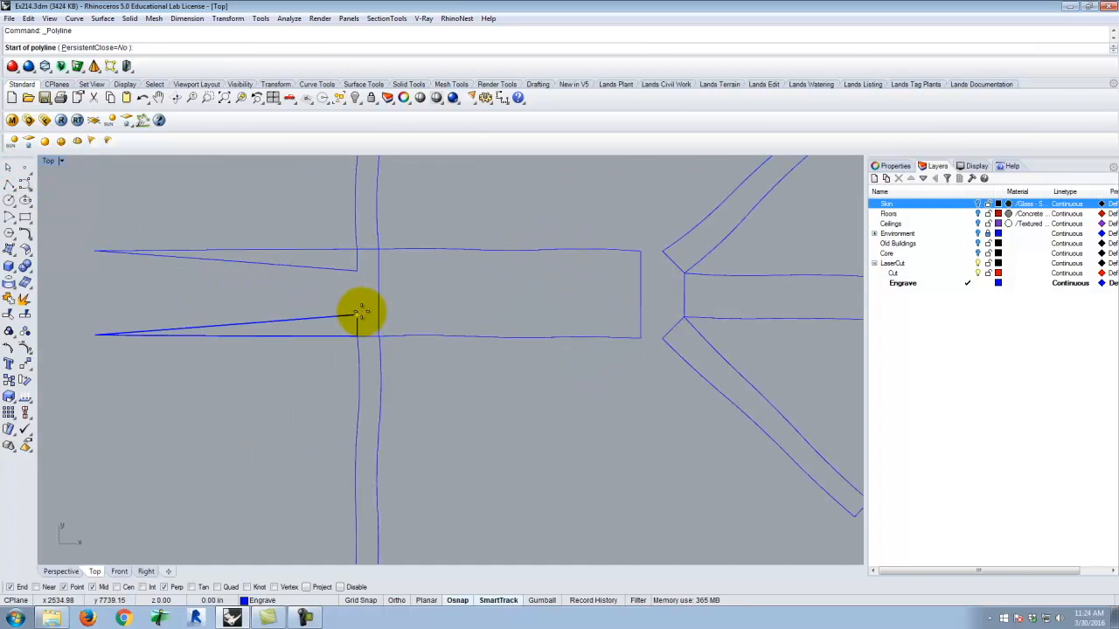
pyautogui.click(359, 273)
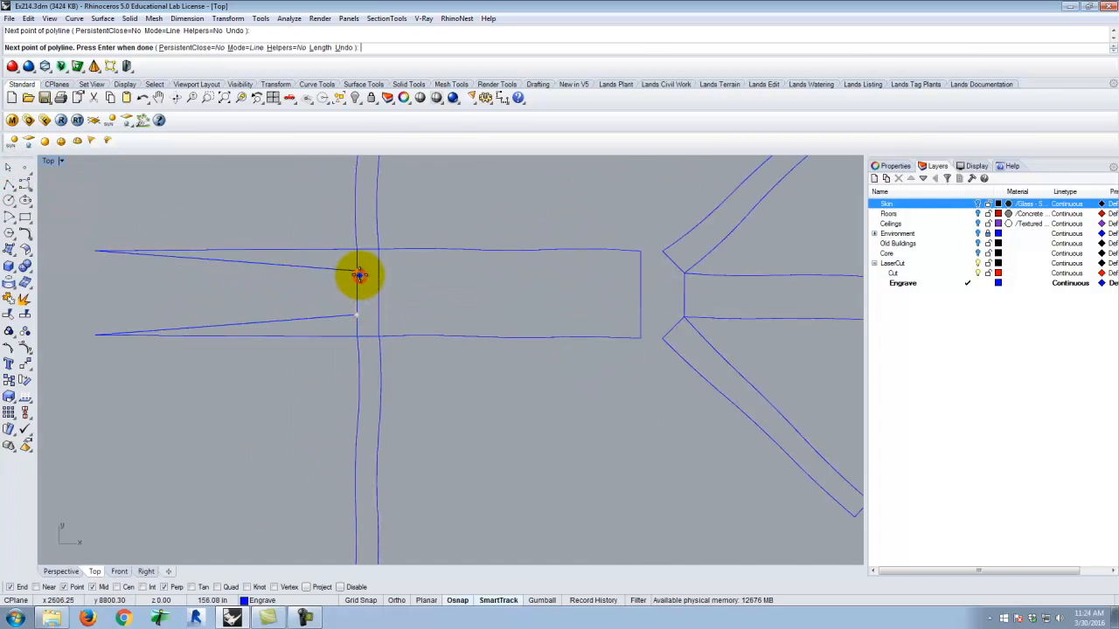
pyautogui.click(663, 252)
pyautogui.press('Return')
pyautogui.click(641, 338)
pyautogui.click(662, 340)
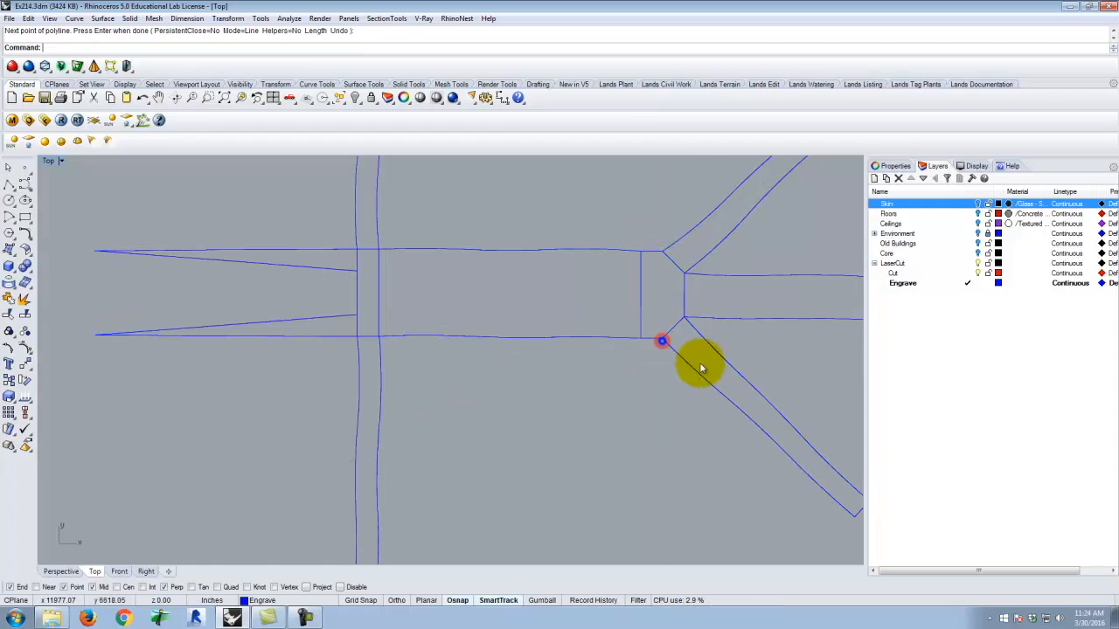
# Select individual outline curves around the branching end and central panel to examine how their segments are joined.
pyautogui.scroll(-3, 491, 383)
pyautogui.scroll(4, 579, 310)
pyautogui.click(565, 311)
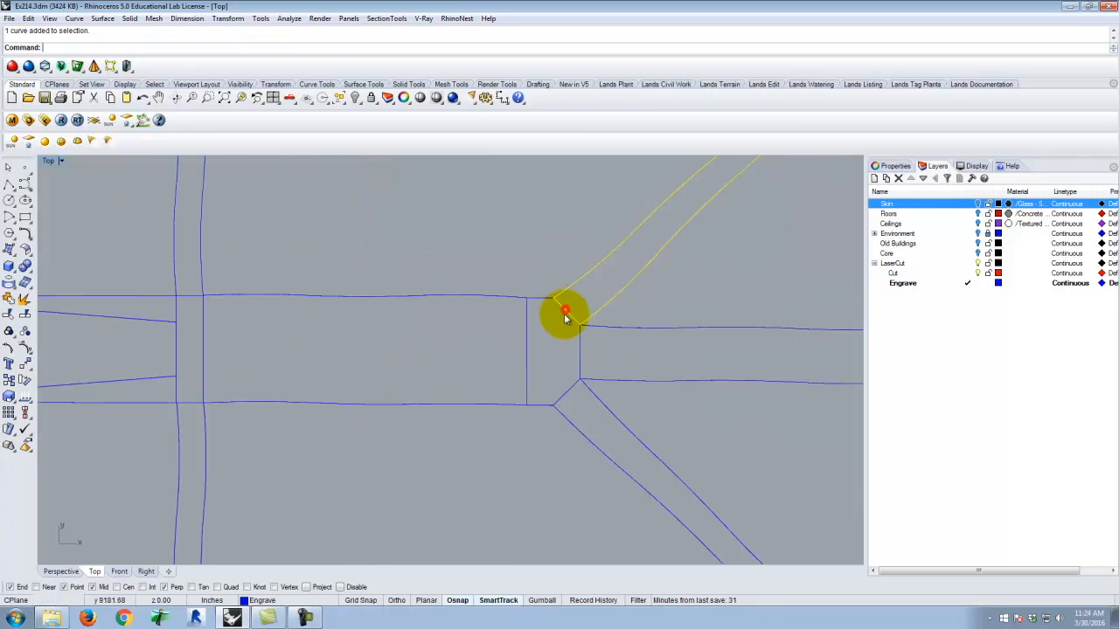
pyautogui.click(522, 324)
pyautogui.click(574, 354)
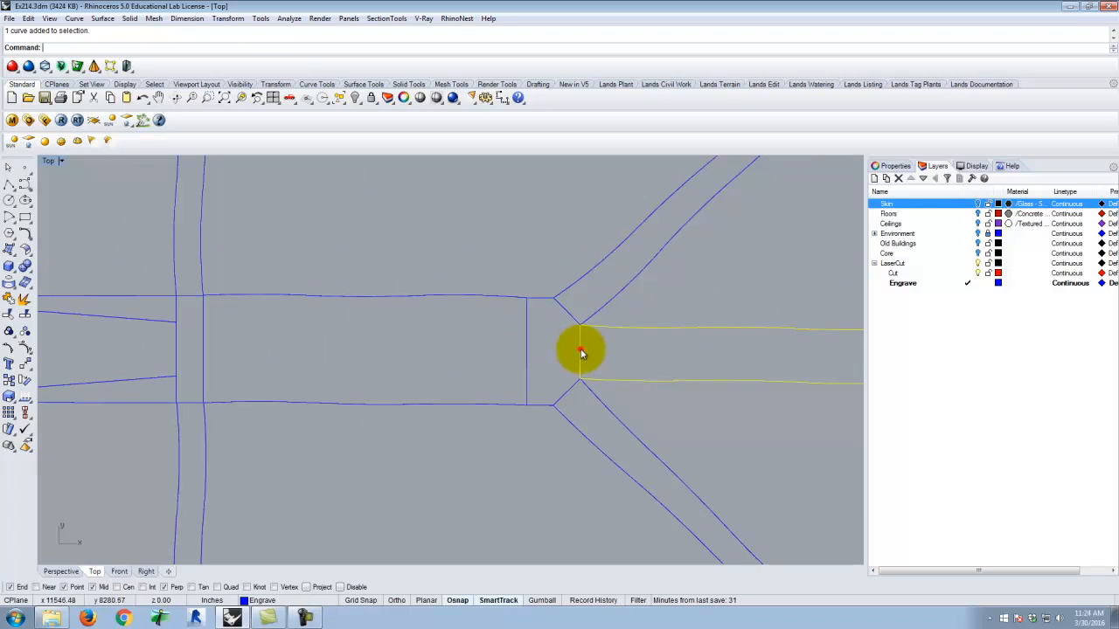
pyautogui.click(529, 354)
pyautogui.scroll(-3, 556, 332)
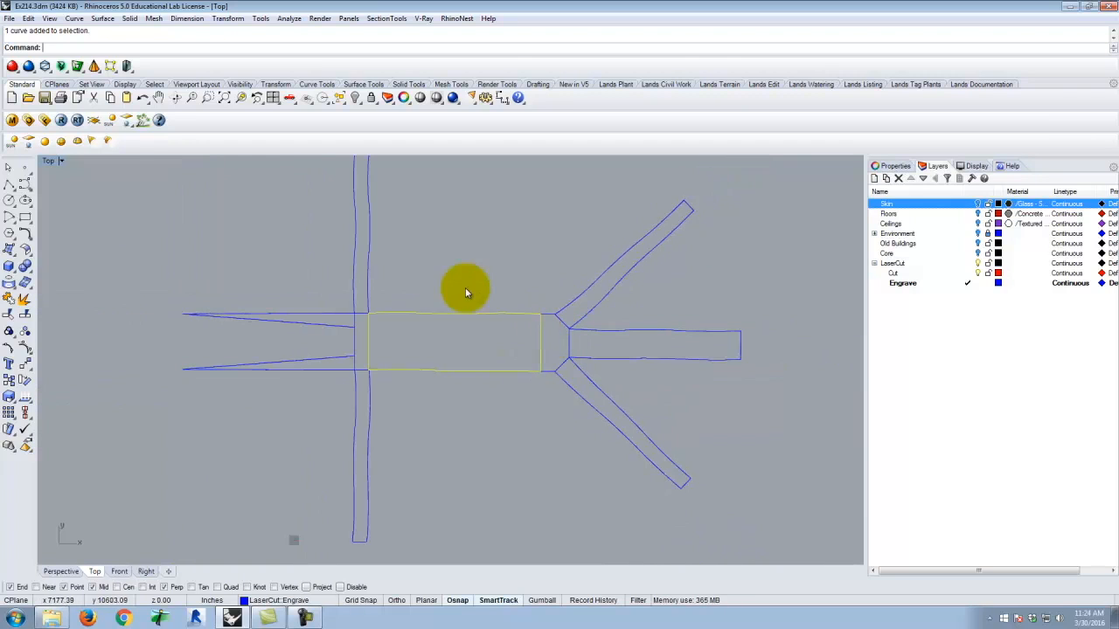
pyautogui.scroll(-4, 435, 371)
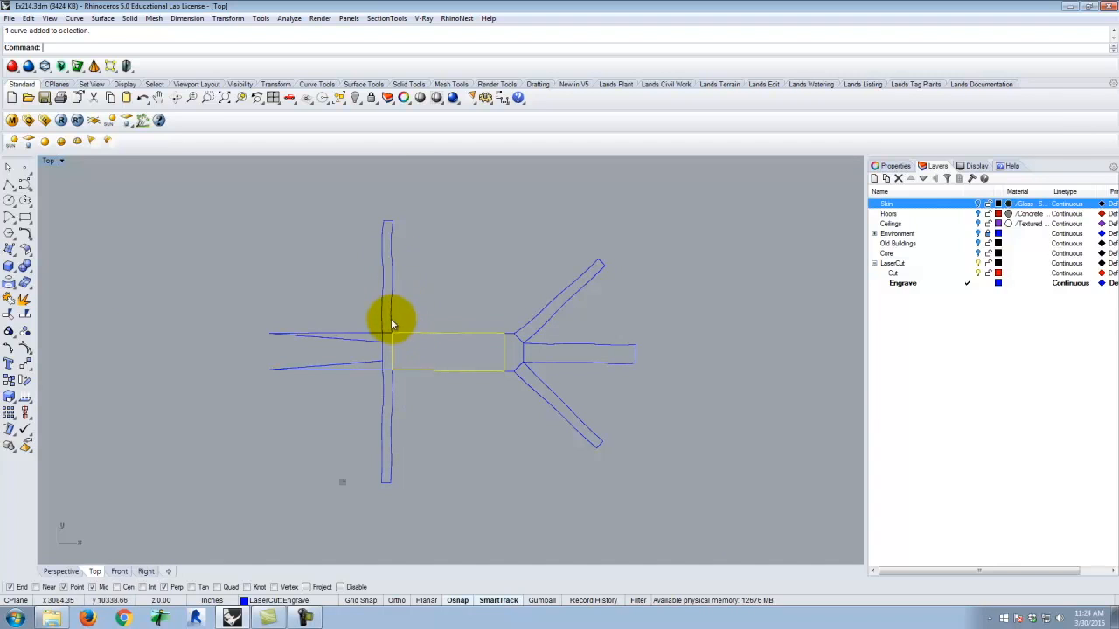
pyautogui.press('Escape')
# Explode all the outline curves of the flat pattern into separate segments.
pyautogui.scroll(-1, 615, 340)
pyautogui.scroll(-1, 614, 340)
pyautogui.moveTo(291, 241); pyautogui.dragTo(292, 241)
pyautogui.write('explode')
pyautogui.press('Return')
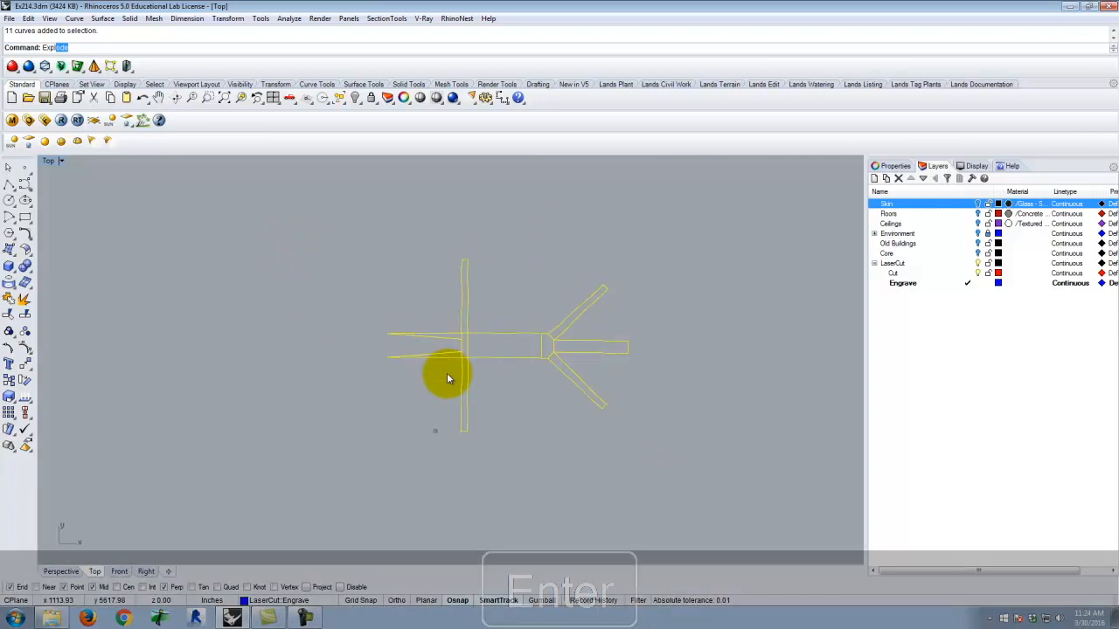
pyautogui.click(519, 424)
pyautogui.scroll(6, 554, 345)
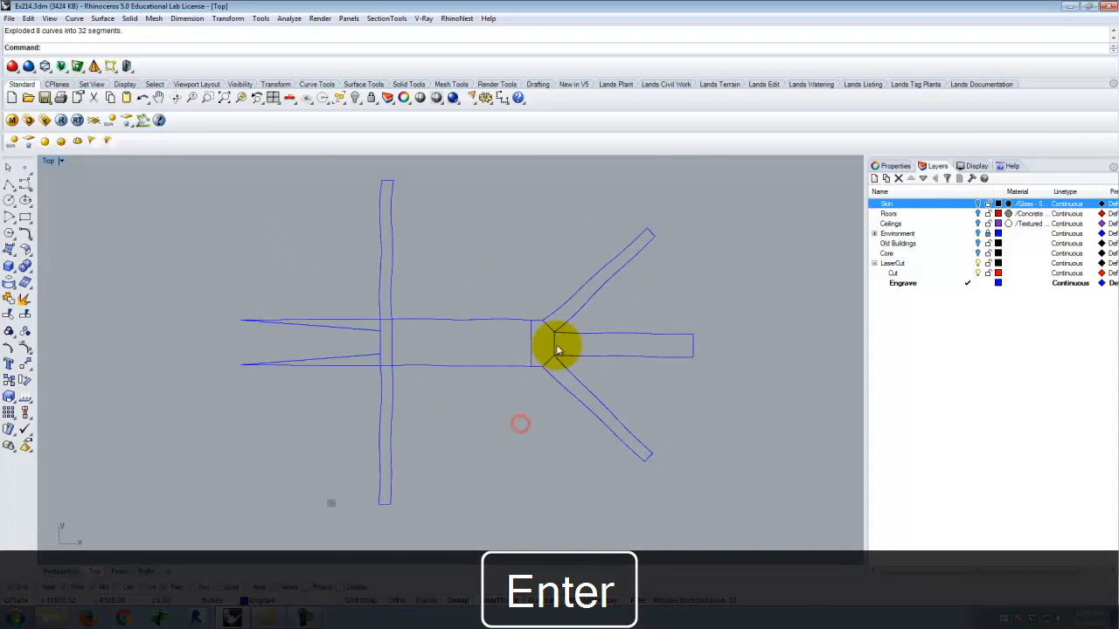
pyautogui.scroll(-6, 525, 330)
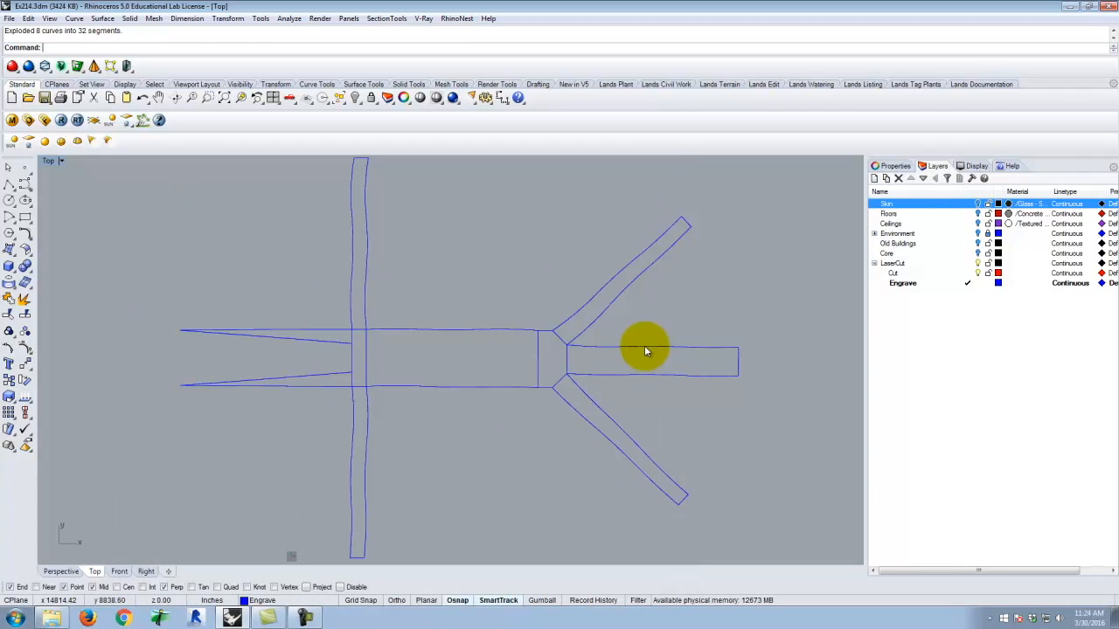
# Offset the central panel's upper long edge outward by a picked distance of about 180 inches.
pyautogui.scroll(3, 376, 310)
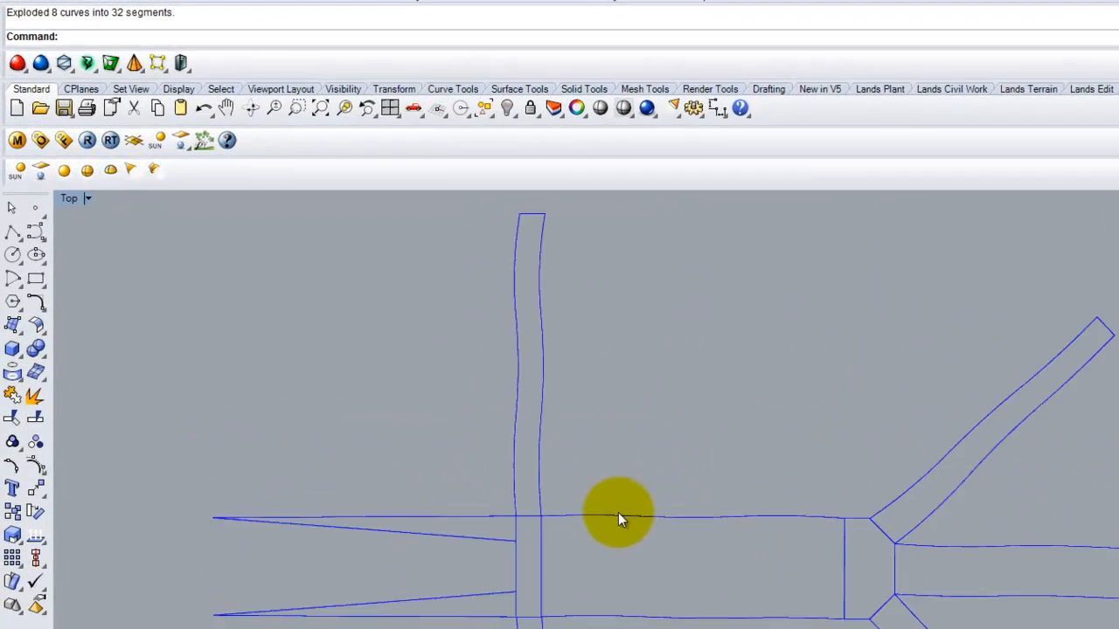
pyautogui.click(434, 384)
pyautogui.click(569, 433)
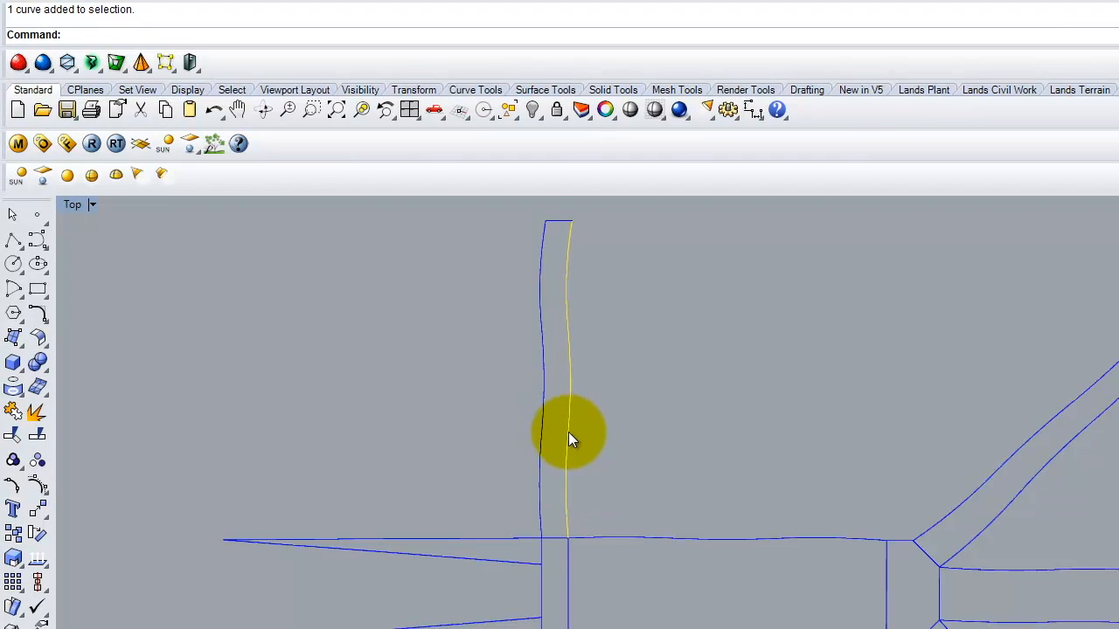
pyautogui.click(732, 541)
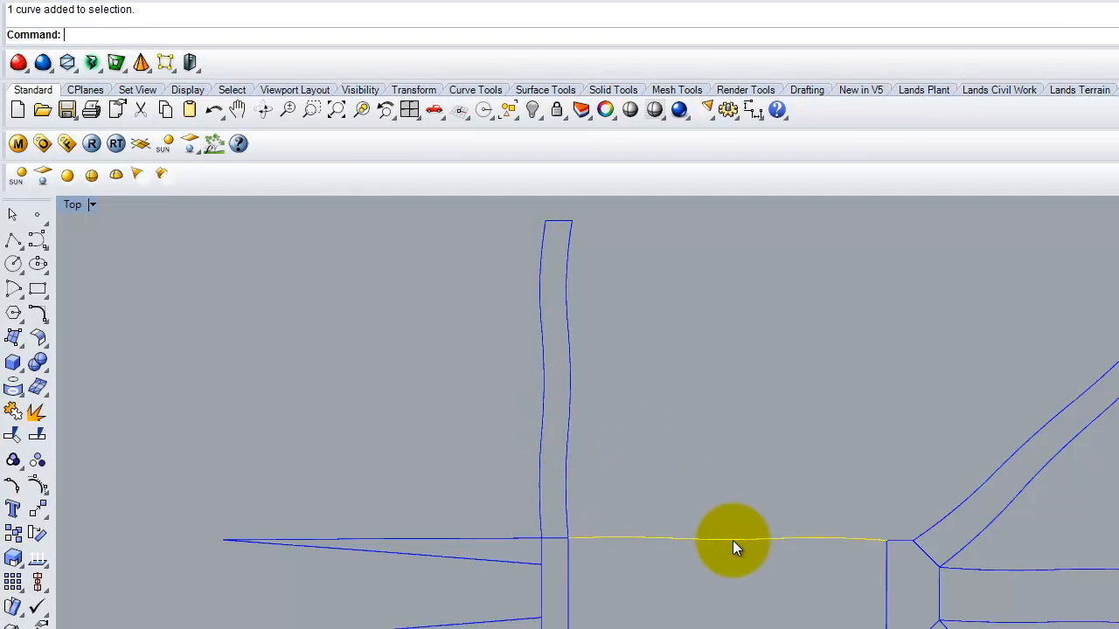
pyautogui.write('Offset')
pyautogui.press('Return')
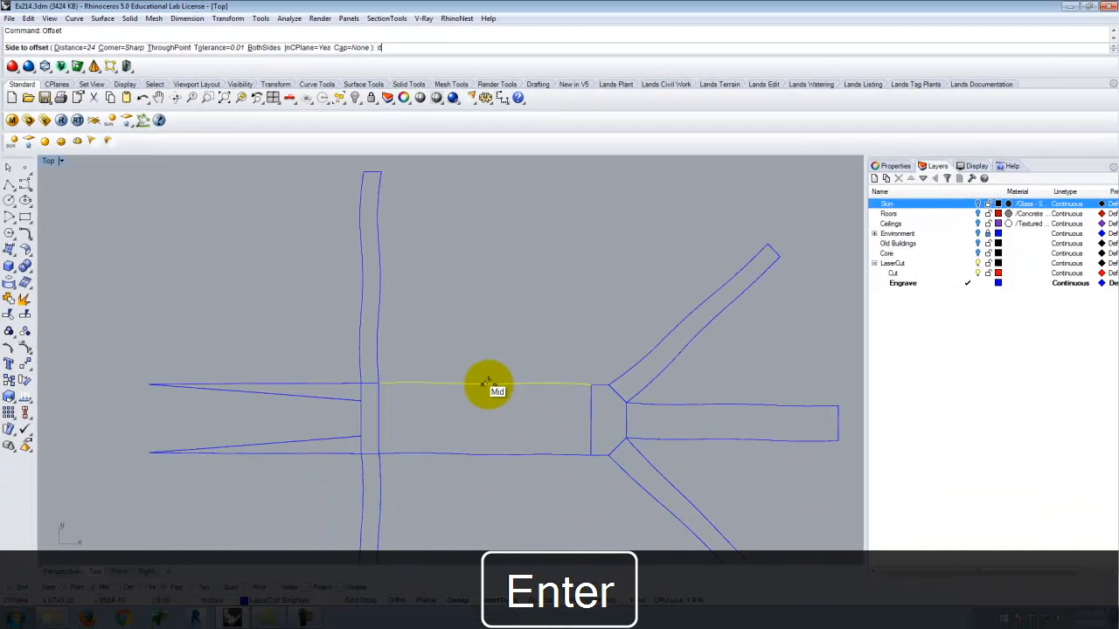
pyautogui.write('d')
pyautogui.press('Return')
pyautogui.scroll(4, 594, 446)
pyautogui.click(516, 406)
pyautogui.click(519, 392)
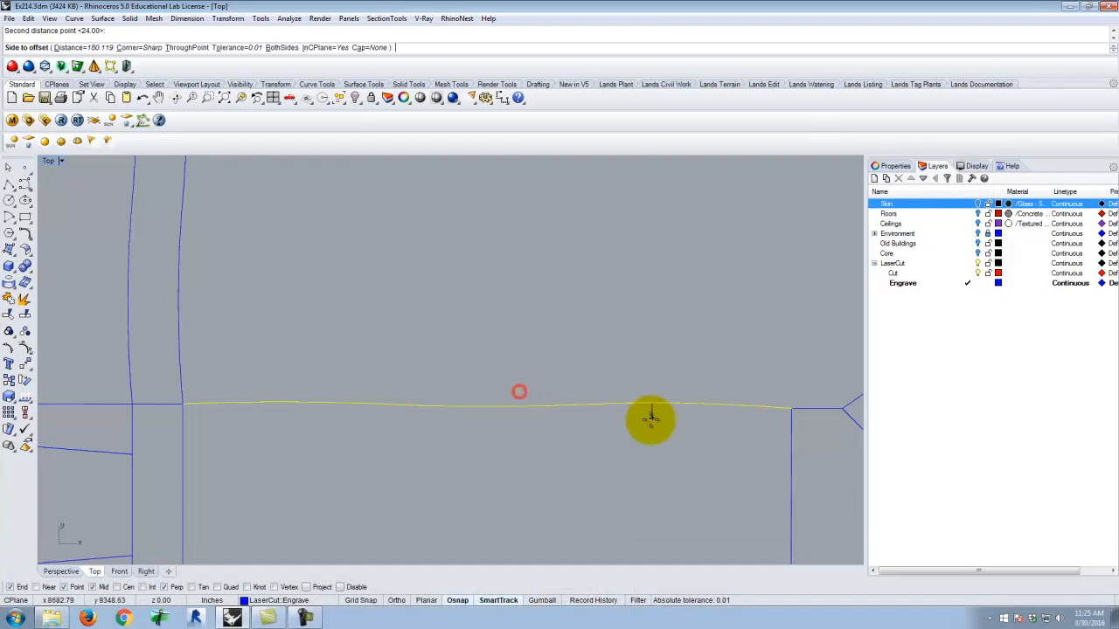
pyautogui.click(404, 305)
pyautogui.scroll(-3, 713, 316)
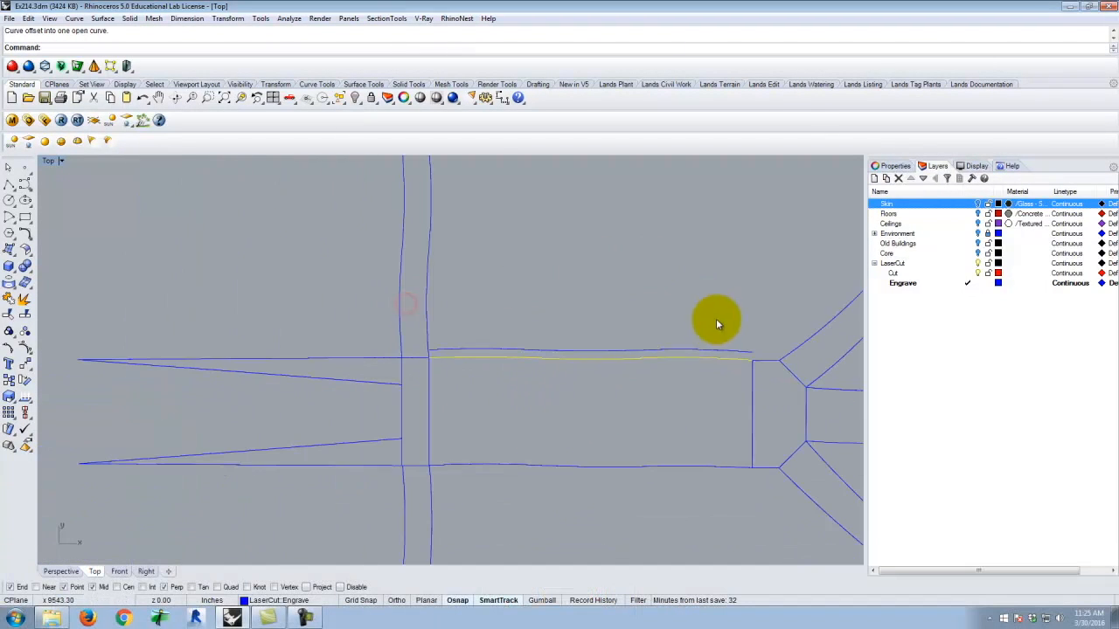
# Offset the central panel's lower long edge outward by the same distance.
pyautogui.press('Return')
pyautogui.click(619, 467)
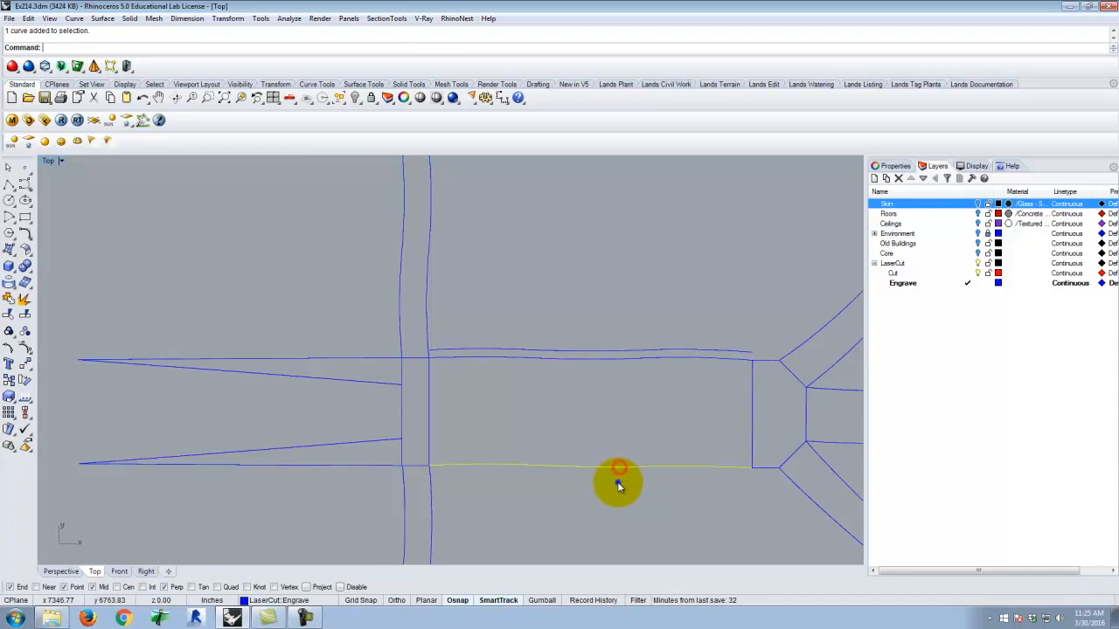
pyautogui.click(619, 503)
pyautogui.press('Escape')
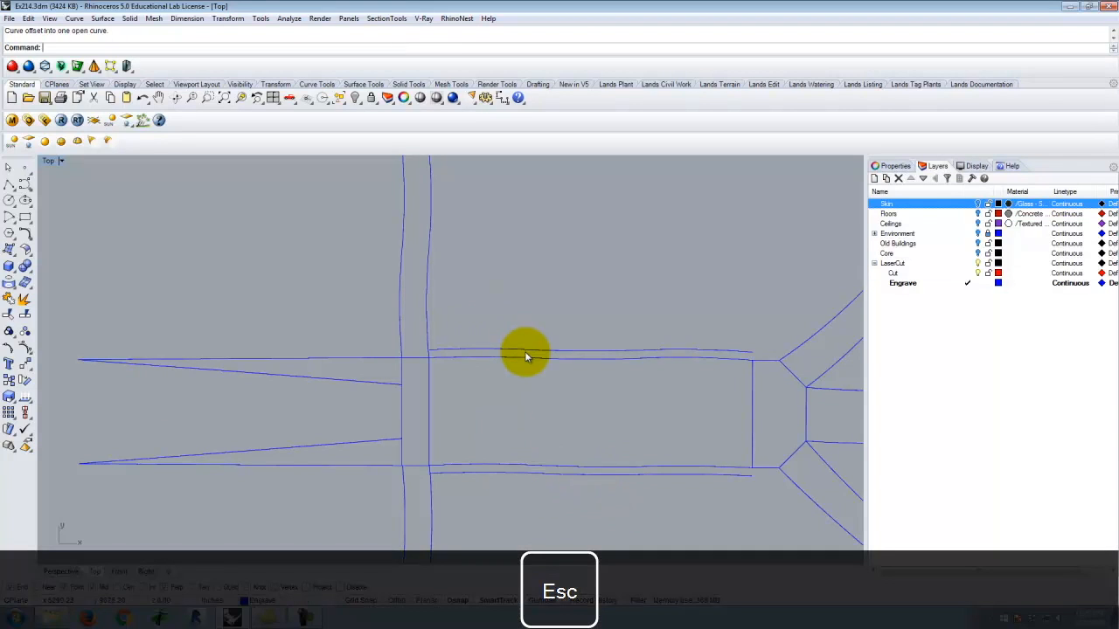
# Move the two offset curves above and below the central panel to the Cut layer.
pyautogui.scroll(2, 525, 351)
pyautogui.click(516, 354)
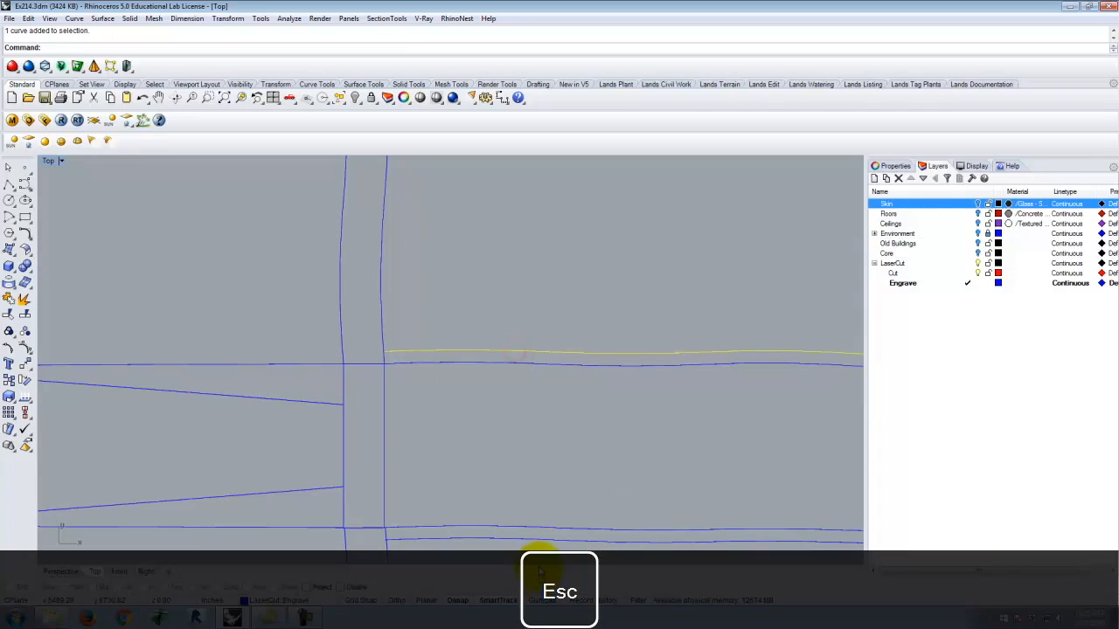
pyautogui.keyDown('shift'); pyautogui.click(542, 541); pyautogui.keyUp('shift')
pyautogui.rightClick(894, 273)
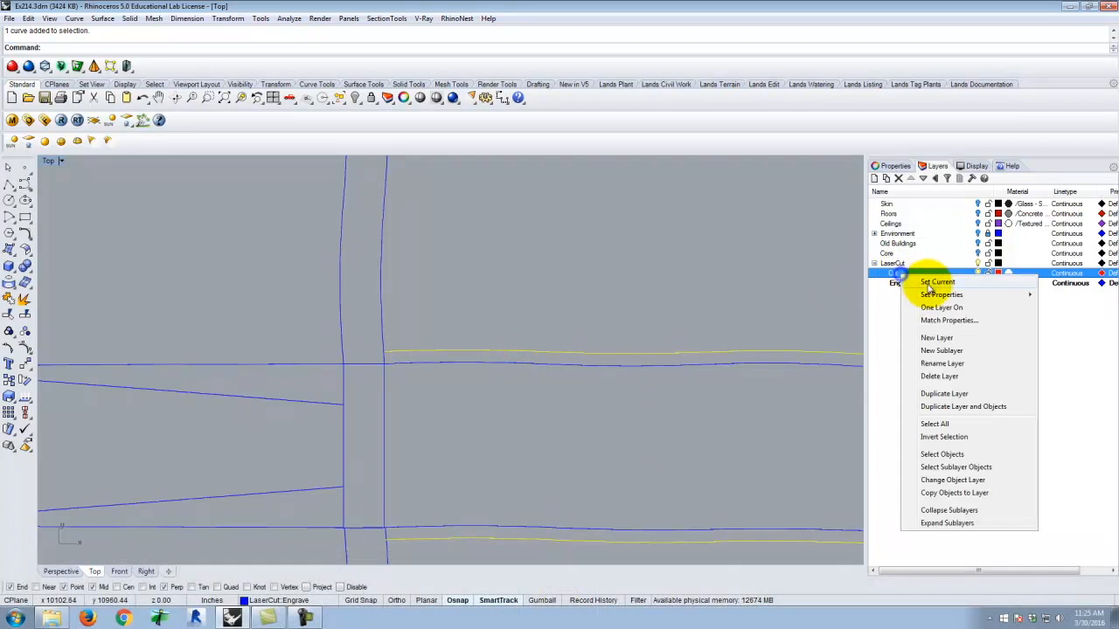
pyautogui.click(950, 479)
pyautogui.click(627, 267)
pyautogui.scroll(-3, 275, 267)
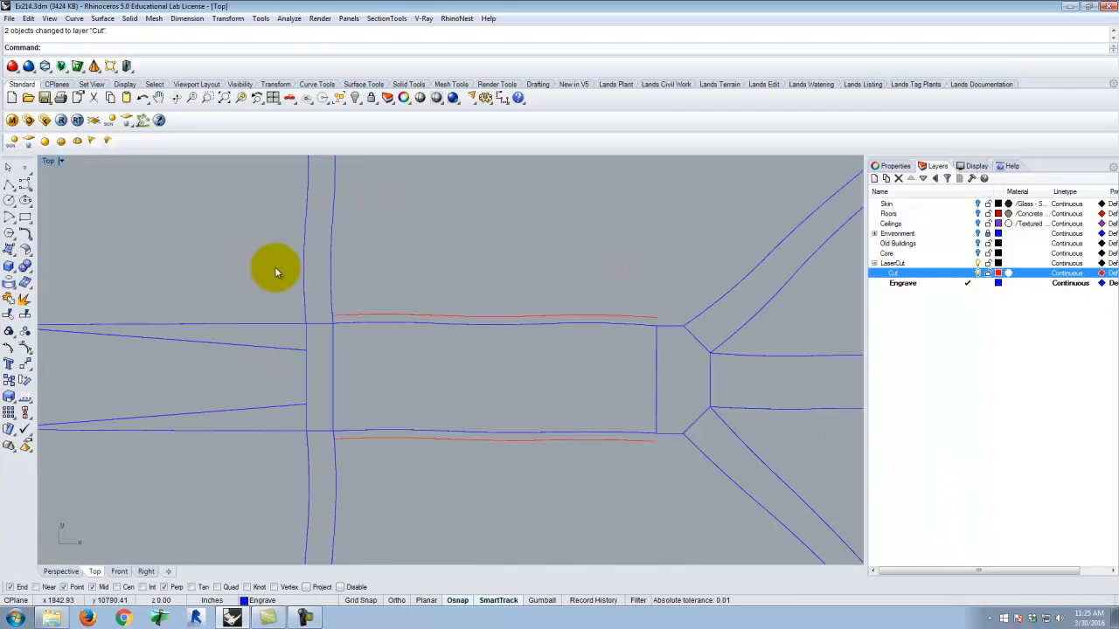
pyautogui.scroll(-2, 342, 289)
pyautogui.scroll(4, 412, 382)
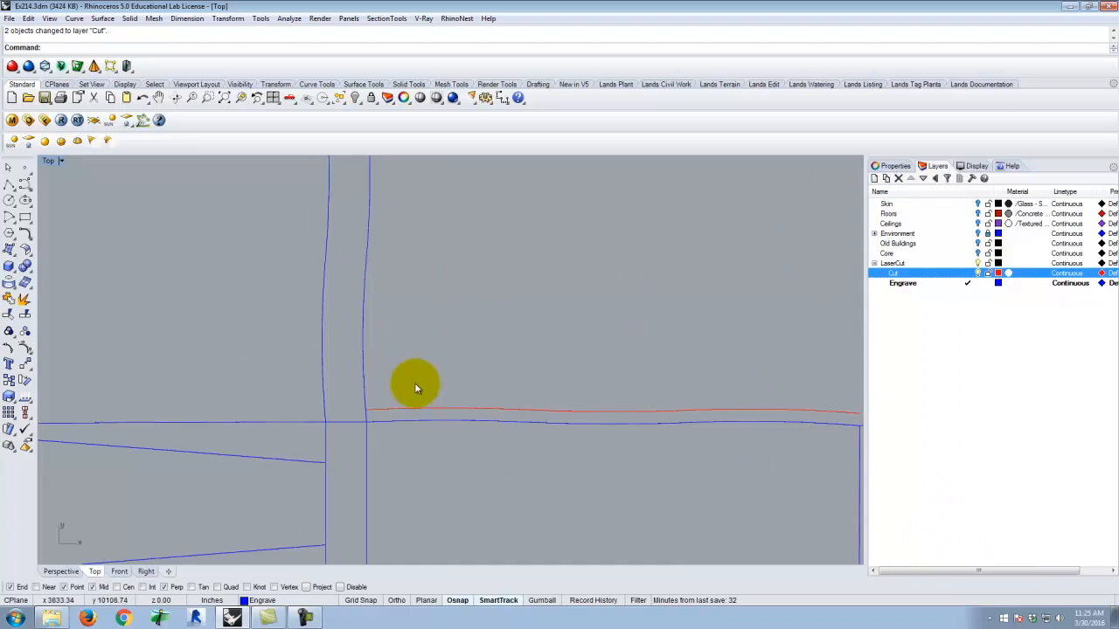
# Move the upper vertical arm's long edge nearest the central panel to the Cut layer.
pyautogui.click(366, 334)
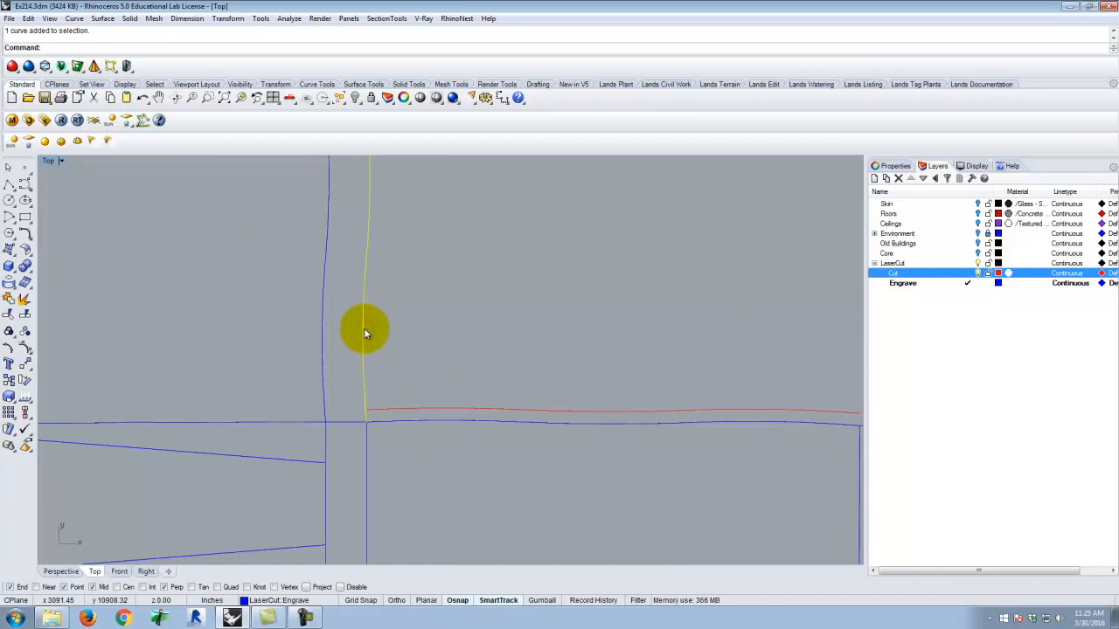
pyautogui.rightClick(925, 274)
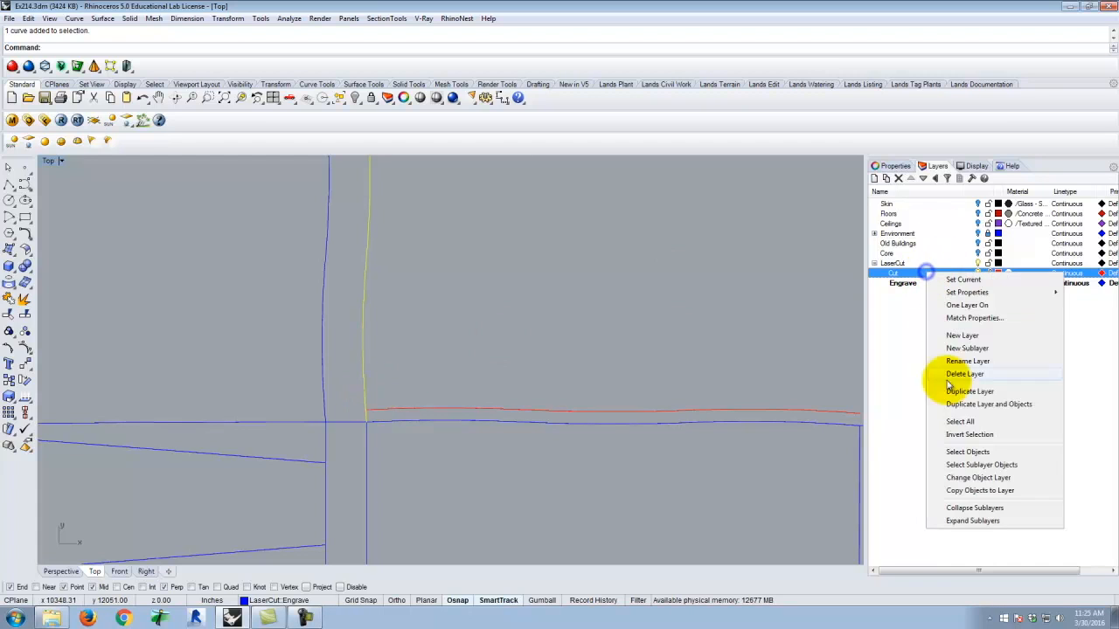
pyautogui.click(975, 478)
pyautogui.scroll(-5, 527, 445)
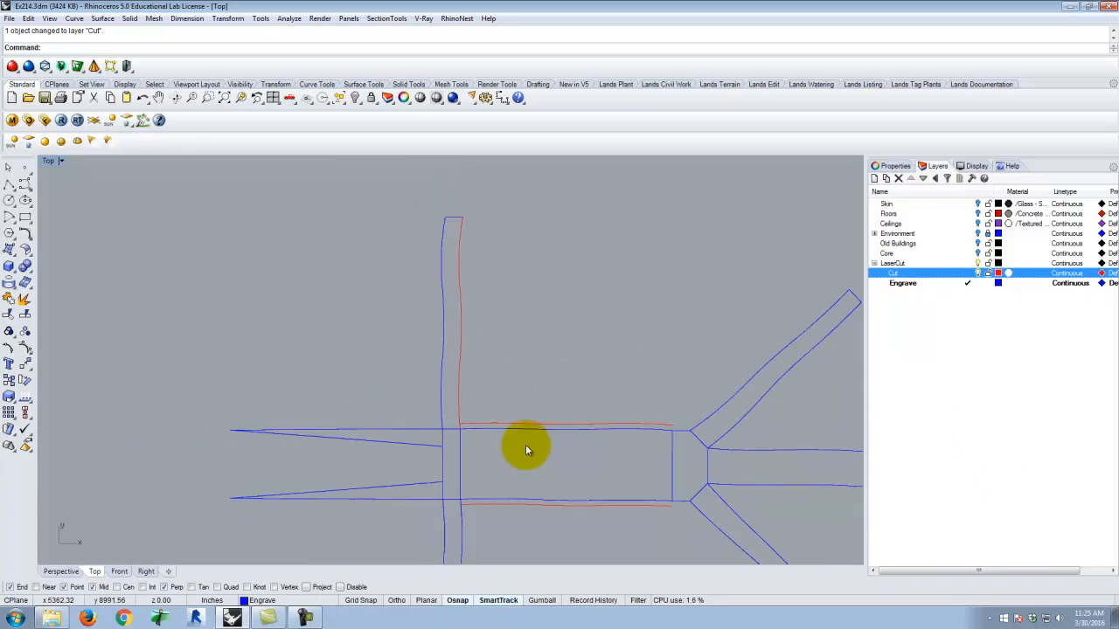
# Offset the short end edge of the upper vertical arm outward to form a glue-tab edge.
pyautogui.scroll(3, 437, 242)
pyautogui.scroll(-3, 435, 246)
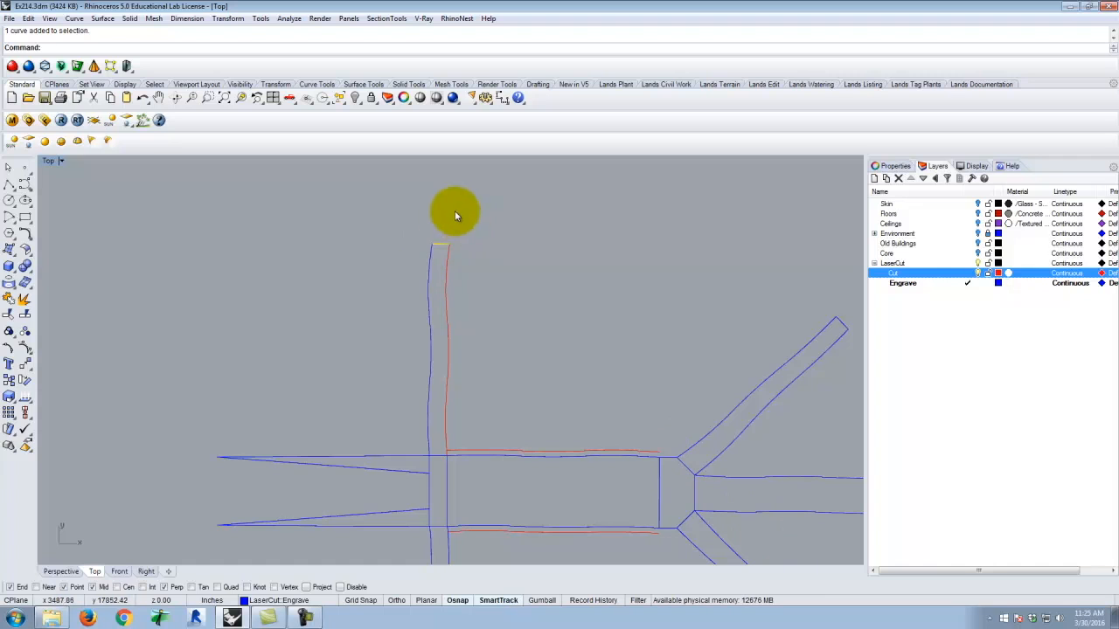
pyautogui.write('t')
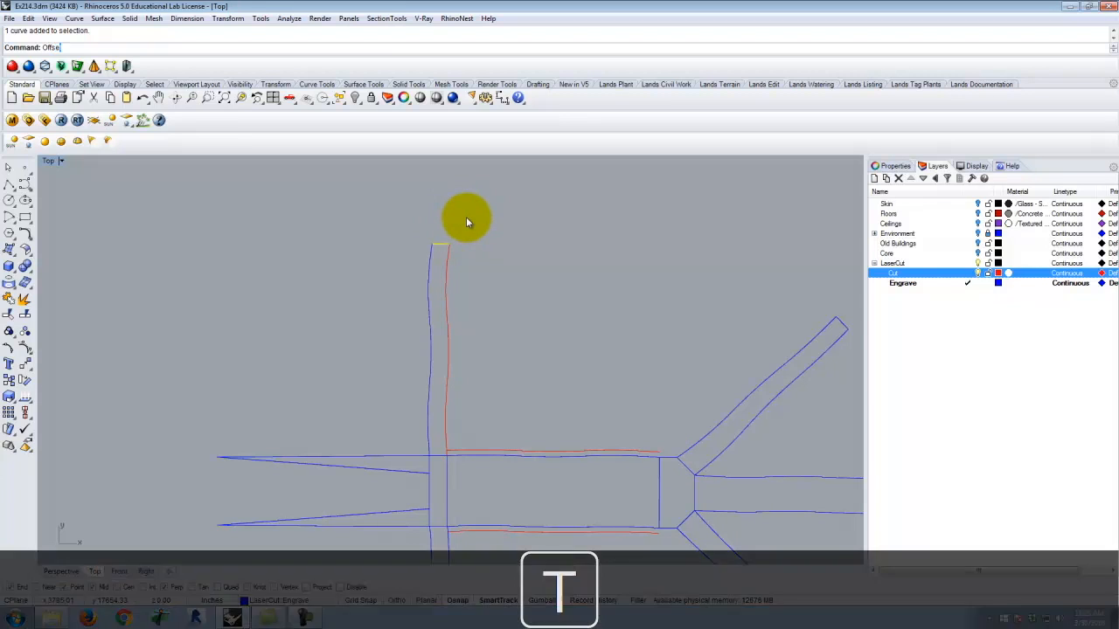
pyautogui.press('Return')
pyautogui.click(455, 204)
pyautogui.scroll(3, 451, 241)
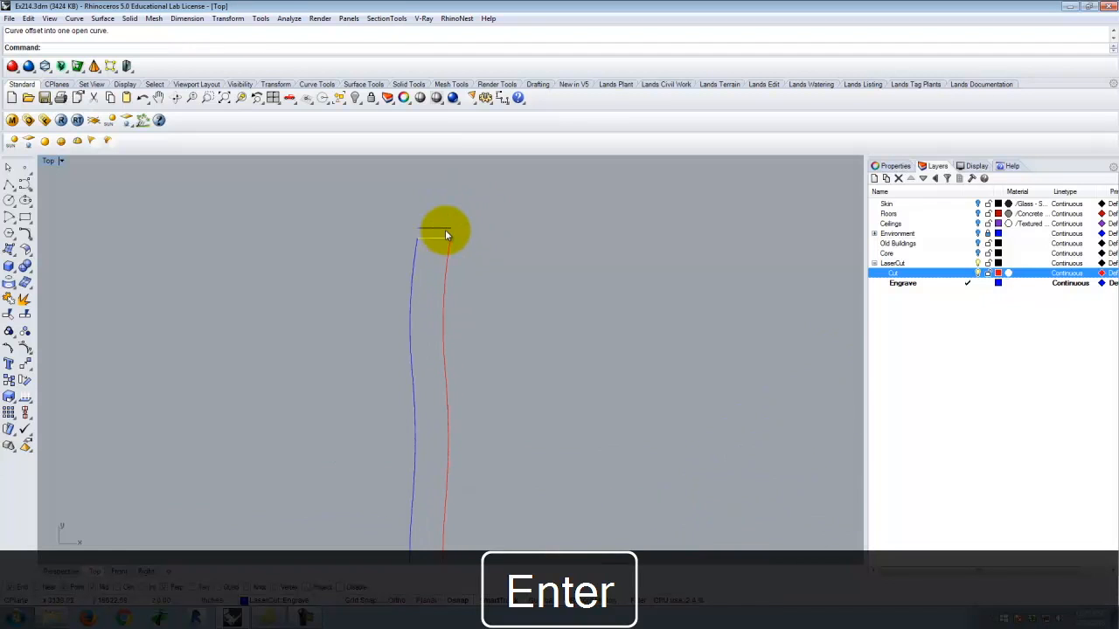
pyautogui.press('Escape')
# Move the offset curve at the end of the upper vertical arm to the Cut layer.
pyautogui.click(443, 229)
pyautogui.rightClick(900, 278)
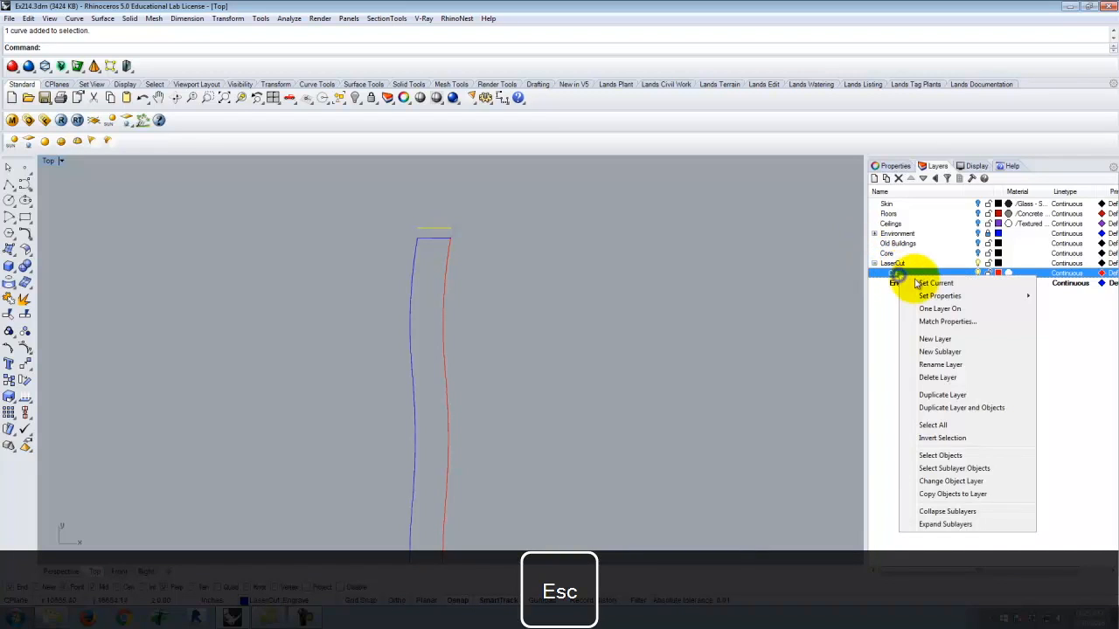
pyautogui.click(955, 481)
pyautogui.click(570, 309)
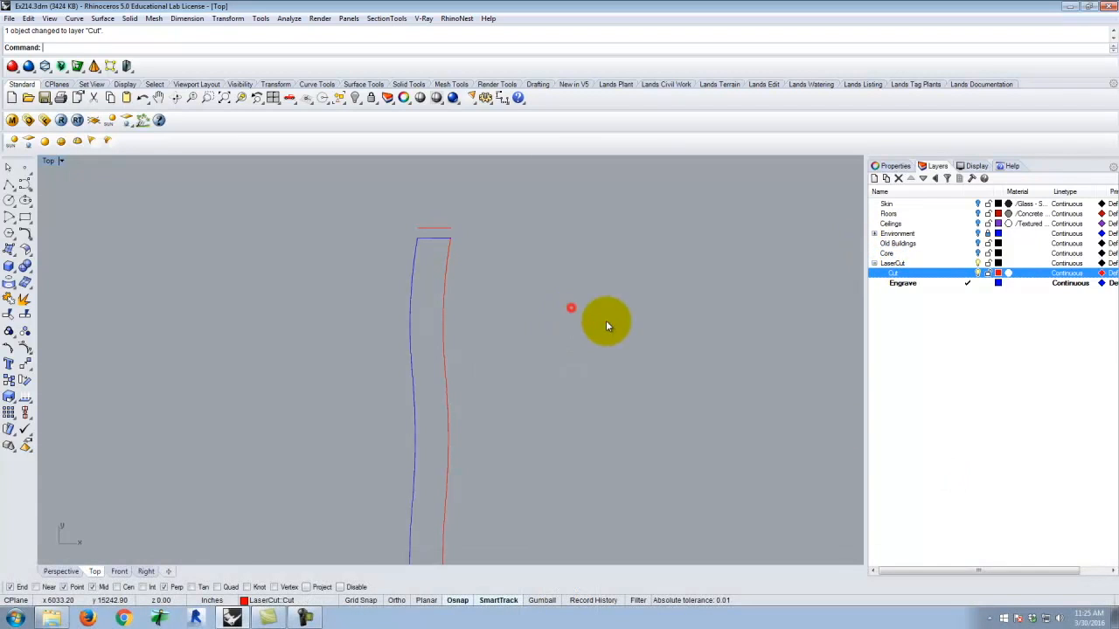
# Close both sides of the arm's end tab with short lines and move them to the Cut layer.
pyautogui.click(11, 182)
pyautogui.click(450, 229)
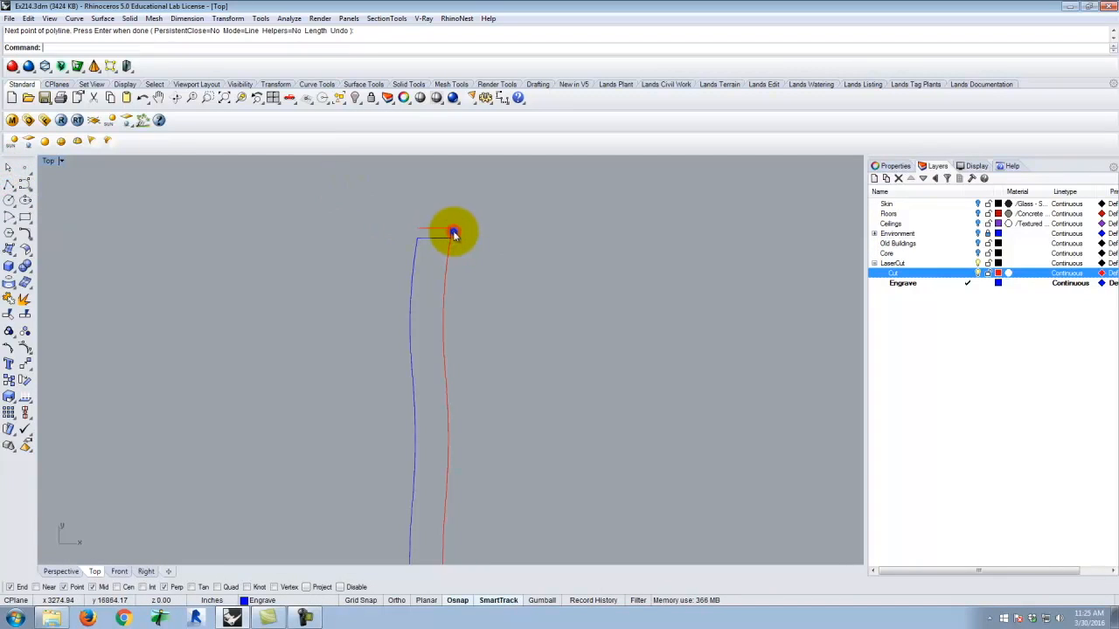
pyautogui.click(416, 231)
pyautogui.press('Return')
pyautogui.moveTo(462, 232); pyautogui.dragTo(399, 209)
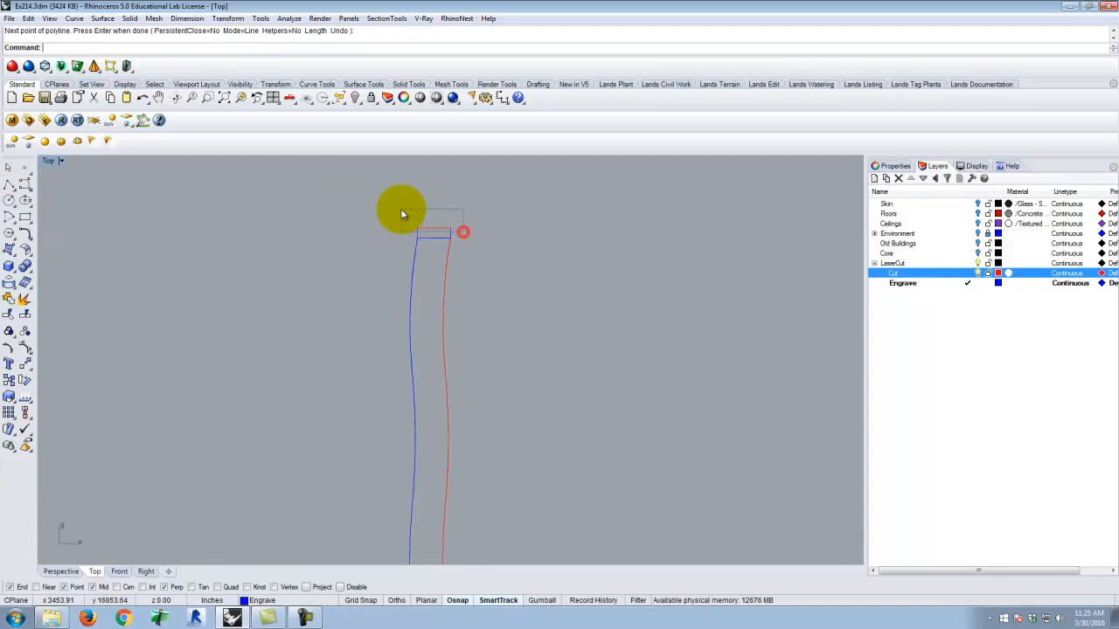
pyautogui.rightClick(909, 276)
pyautogui.click(961, 476)
# Extend the central panel's upper offset curve to meet the vertical arm's cut edge.
pyautogui.scroll(-4, 435, 195)
pyautogui.scroll(6, 446, 354)
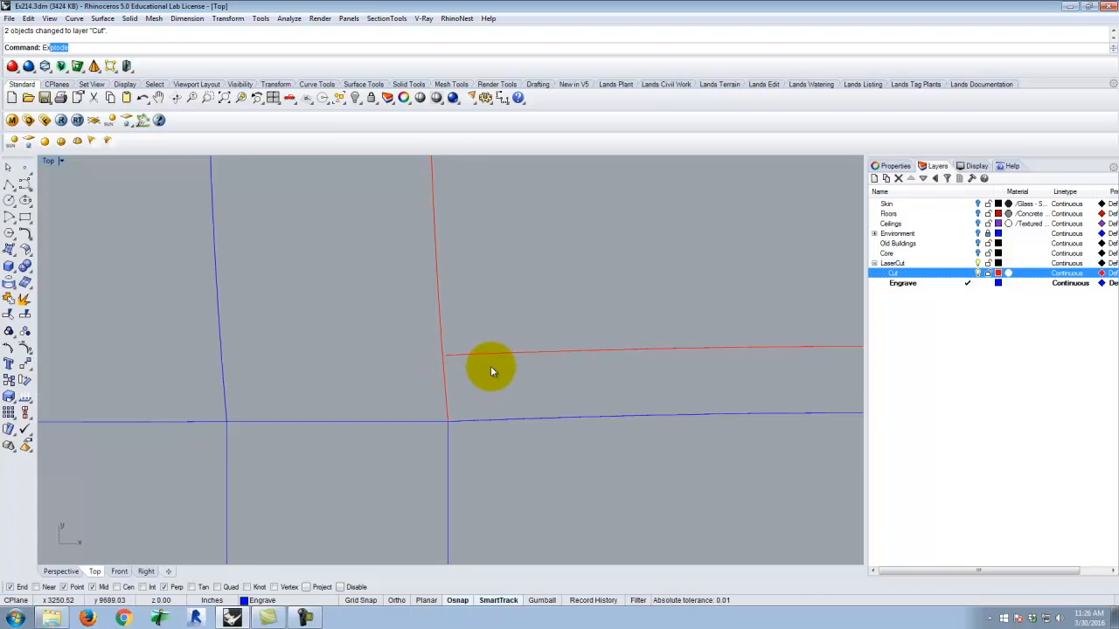
pyautogui.write('xtend')
pyautogui.press('Return')
pyautogui.moveTo(496, 376); pyautogui.dragTo(404, 321)
pyautogui.press('Return')
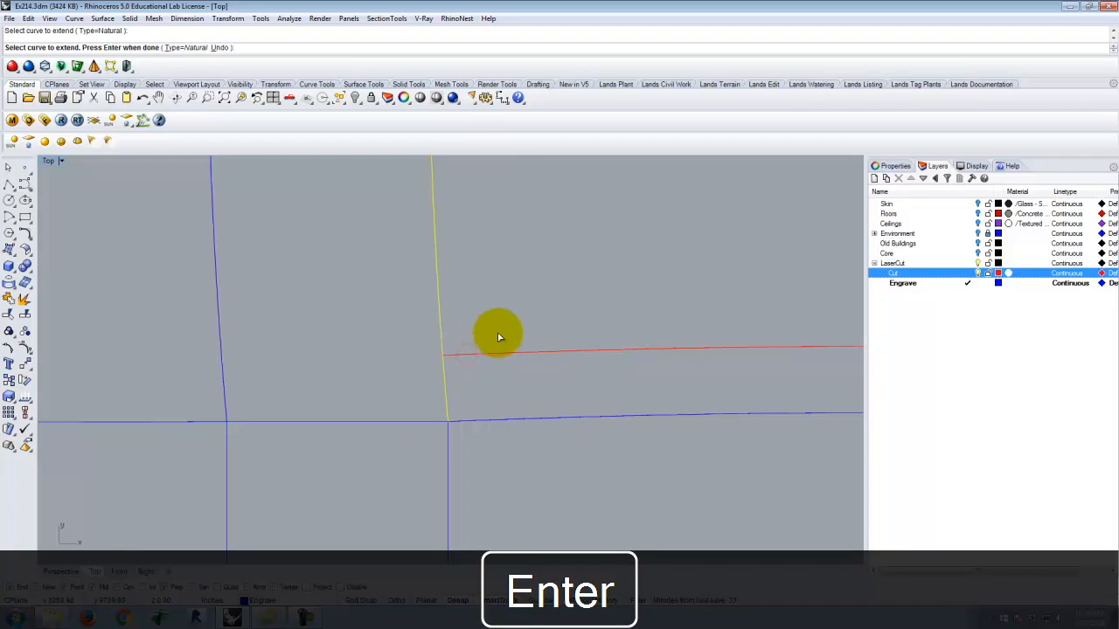
pyautogui.press('Escape')
# Draw a short line from the central panel's upper corner beside the diagonal arm to the offset curve's endpoint.
pyautogui.scroll(-3, 366, 355)
pyautogui.scroll(-4, 344, 382)
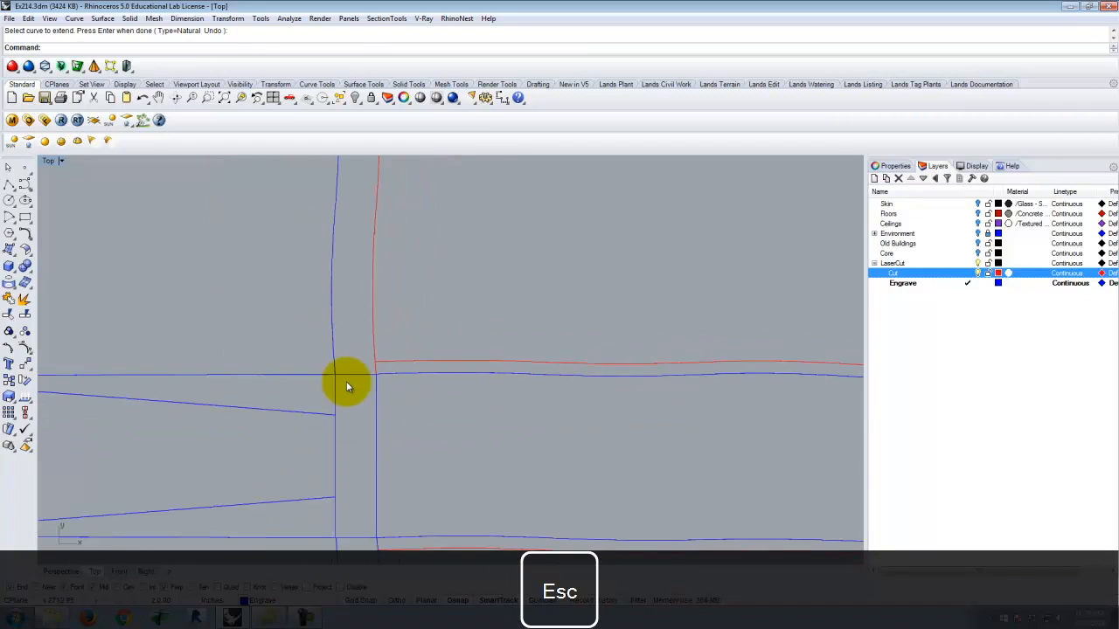
pyautogui.scroll(5, 607, 375)
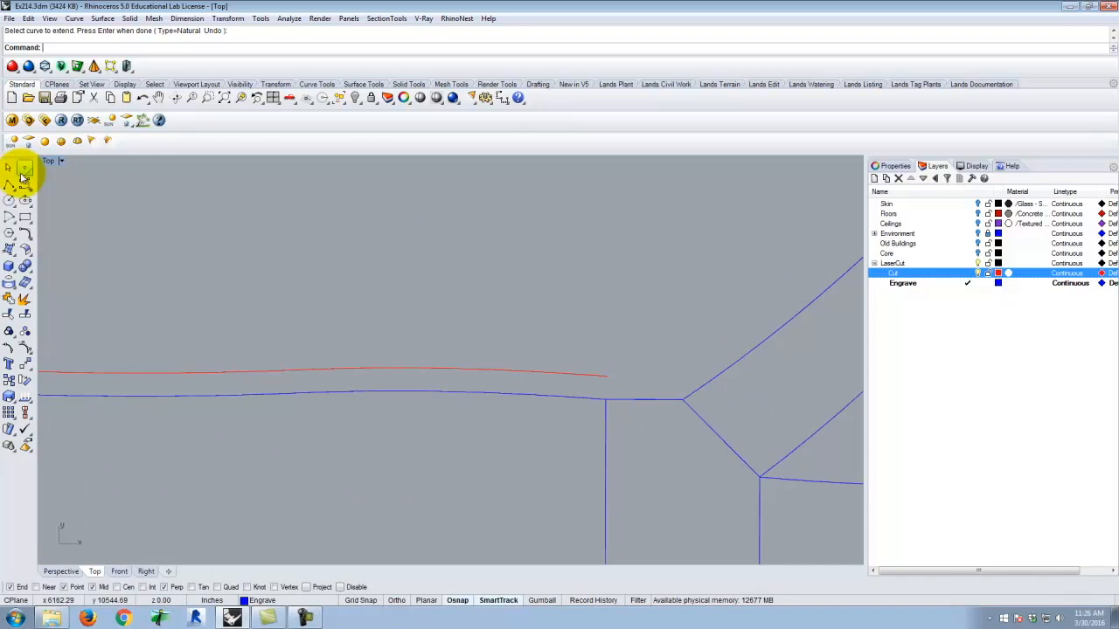
pyautogui.click(8, 186)
pyautogui.click(605, 400)
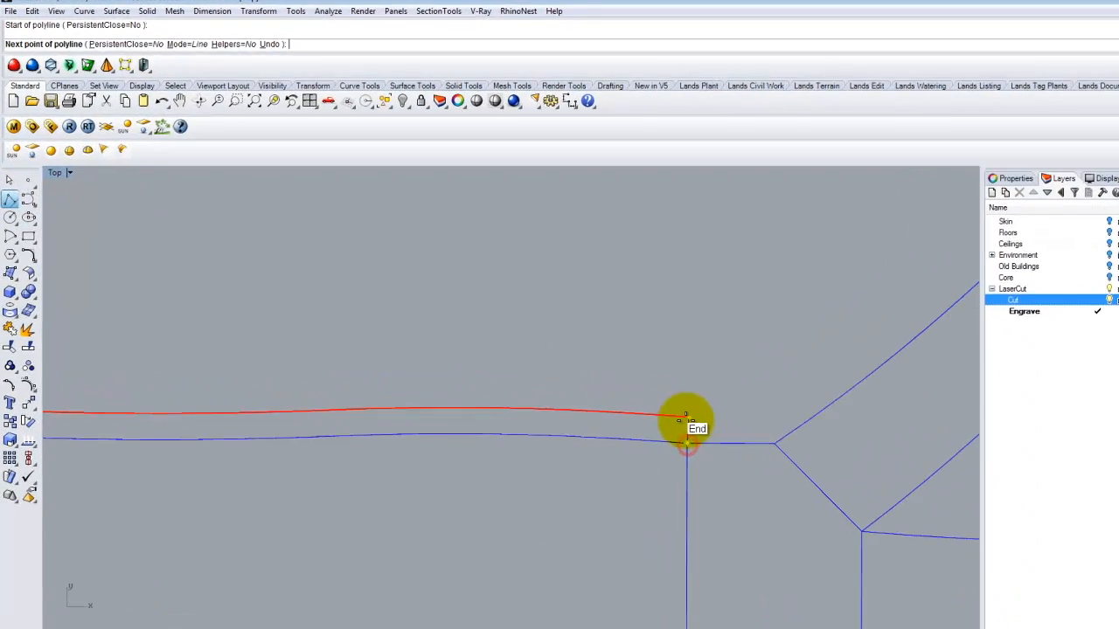
pyautogui.click(605, 379)
pyautogui.rightClick(892, 523)
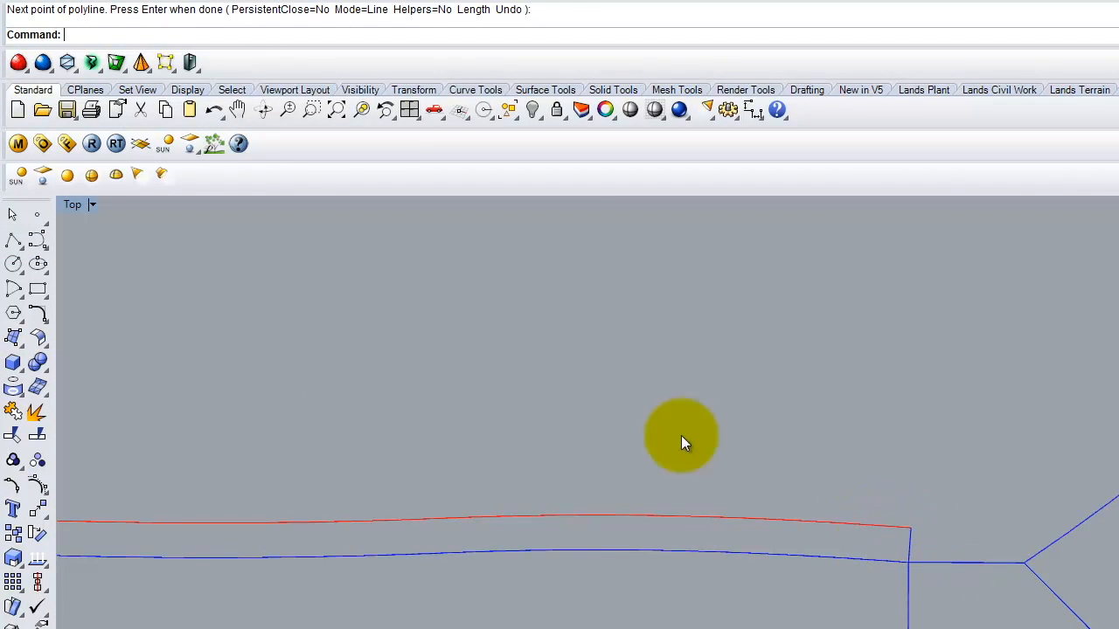
# Draw slanted lines from both ends of the central panel's upper edge to nearby points on the offset curve.
pyautogui.click(13, 238)
pyautogui.click(907, 561)
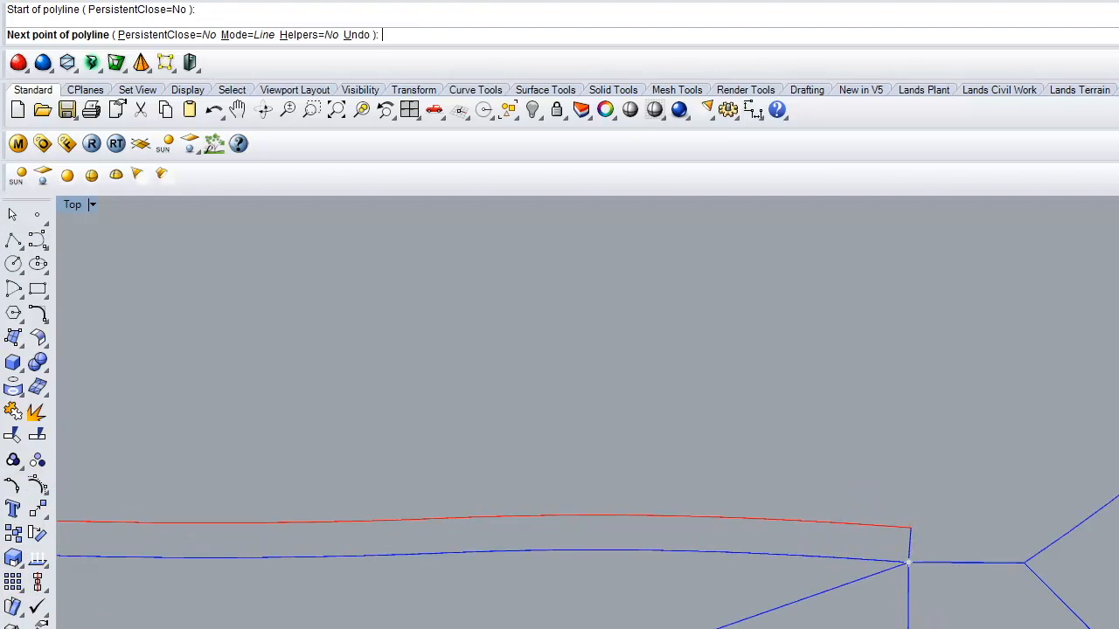
pyautogui.click(877, 525)
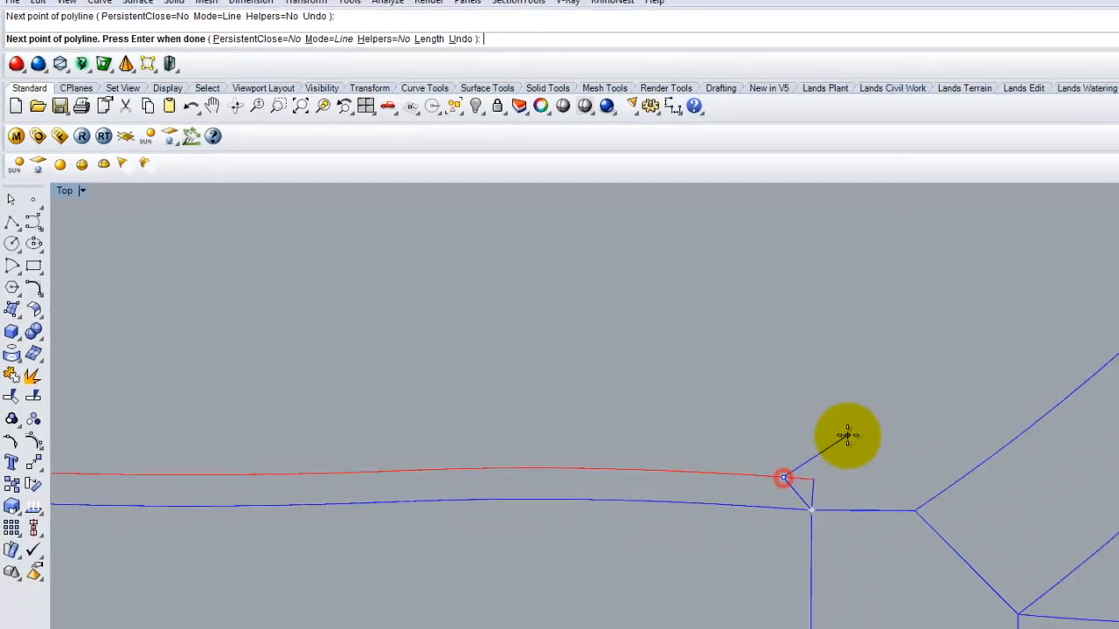
pyautogui.press('Return')
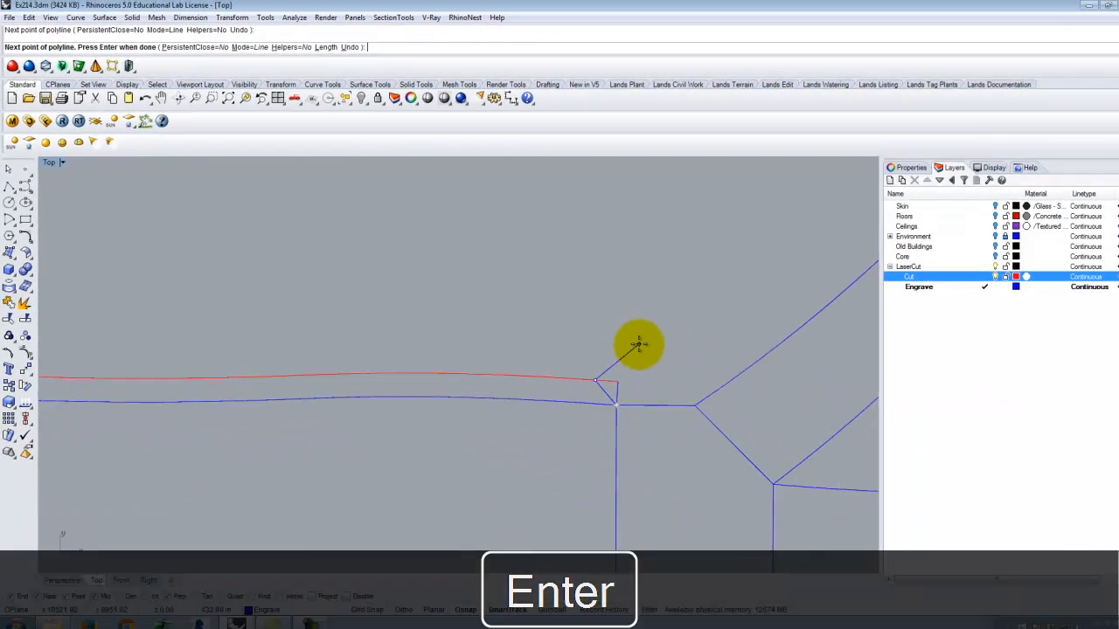
pyautogui.scroll(-3, 971, 396)
pyautogui.scroll(3, 307, 478)
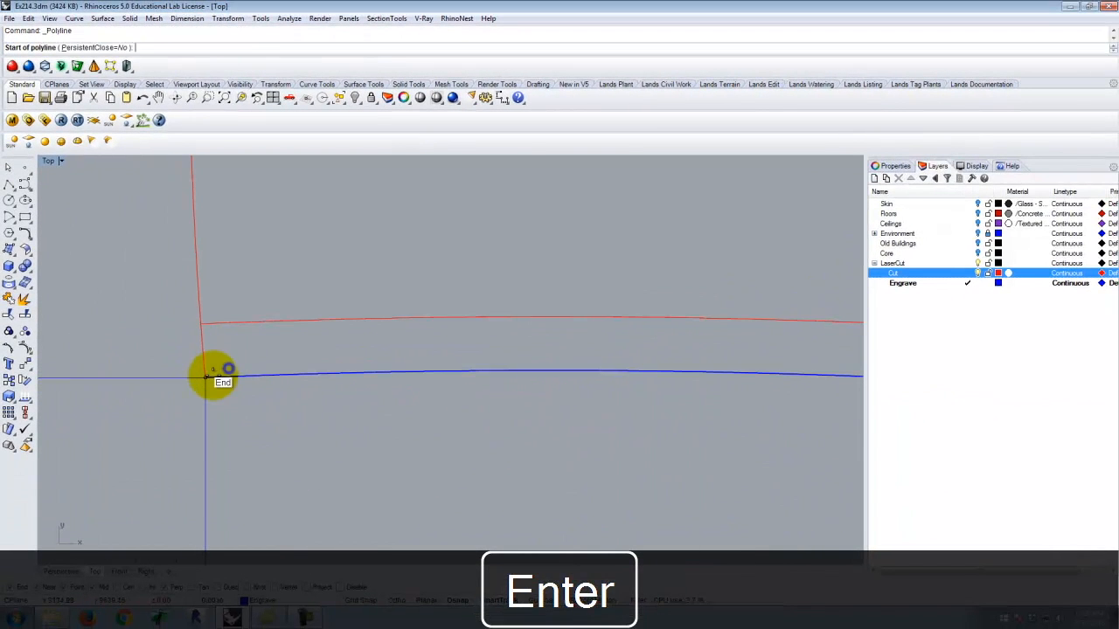
pyautogui.press('Return')
pyautogui.click(206, 377)
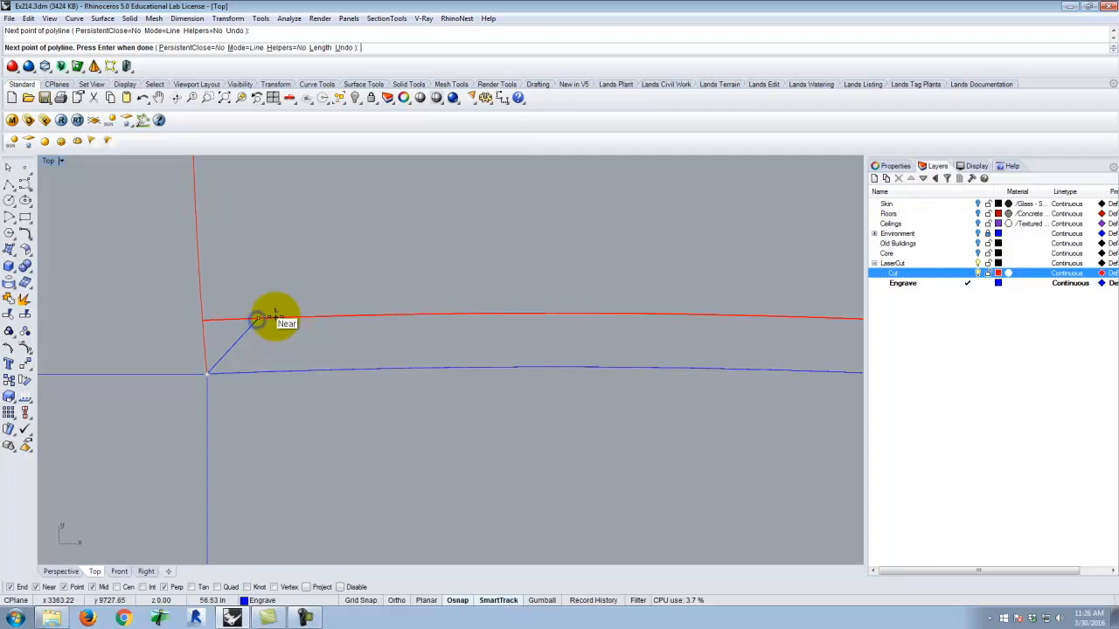
pyautogui.press('Return')
# Trim the surplus linework beyond the slanted lines at both ends of the central panel's upper tab.
pyautogui.scroll(-2, 229, 308)
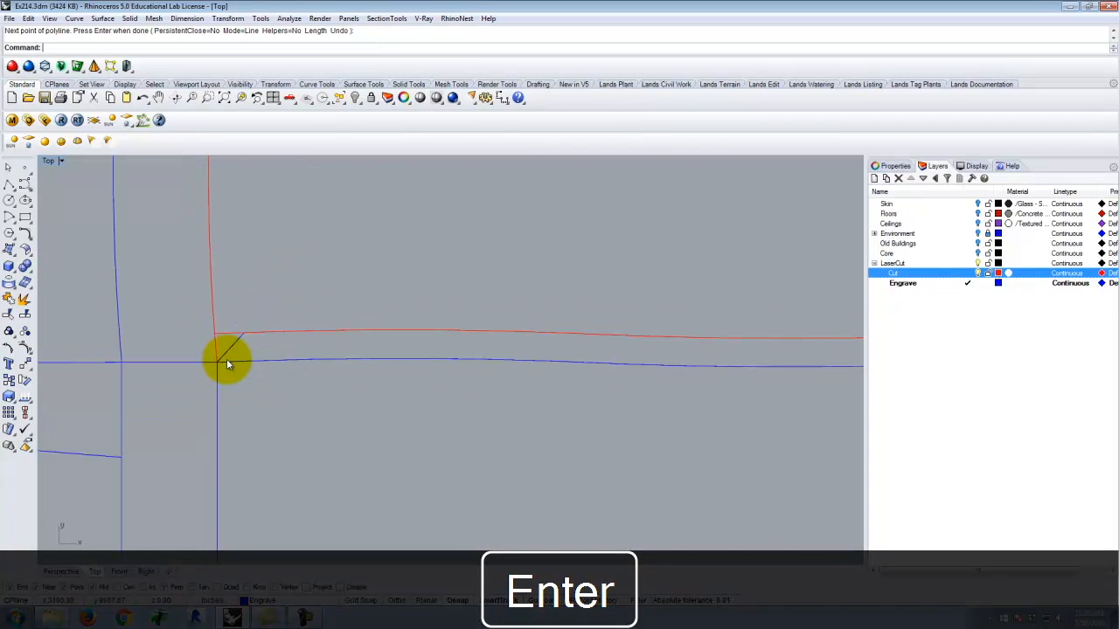
pyautogui.press('Return')
pyautogui.press('Return')
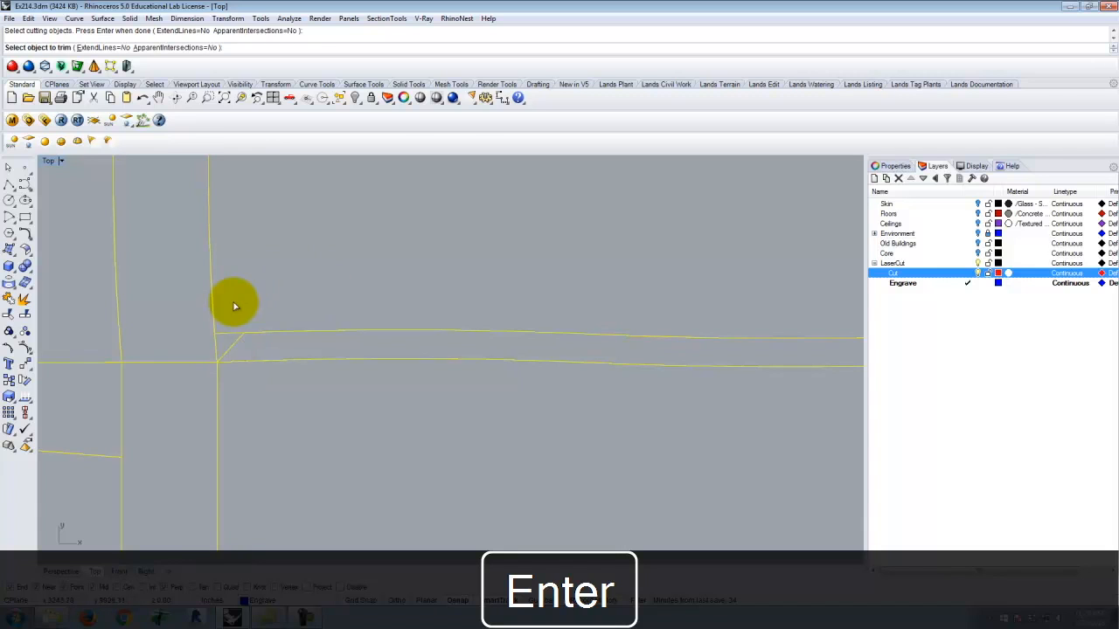
pyautogui.click(221, 335)
pyautogui.scroll(-3, 191, 363)
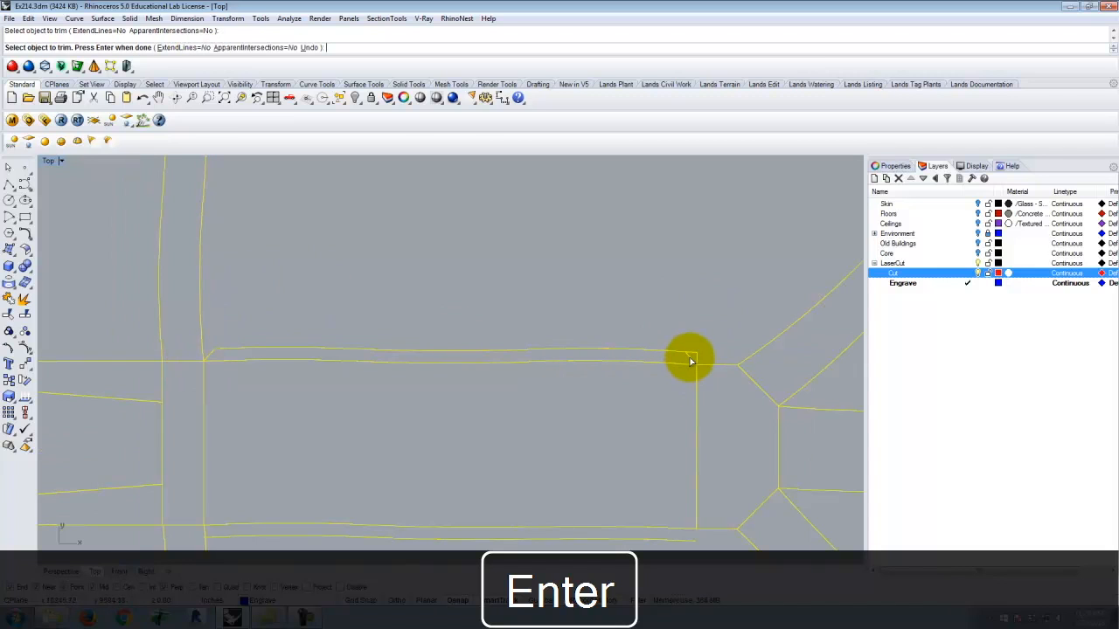
pyautogui.hotkey('ctrl', 'z')
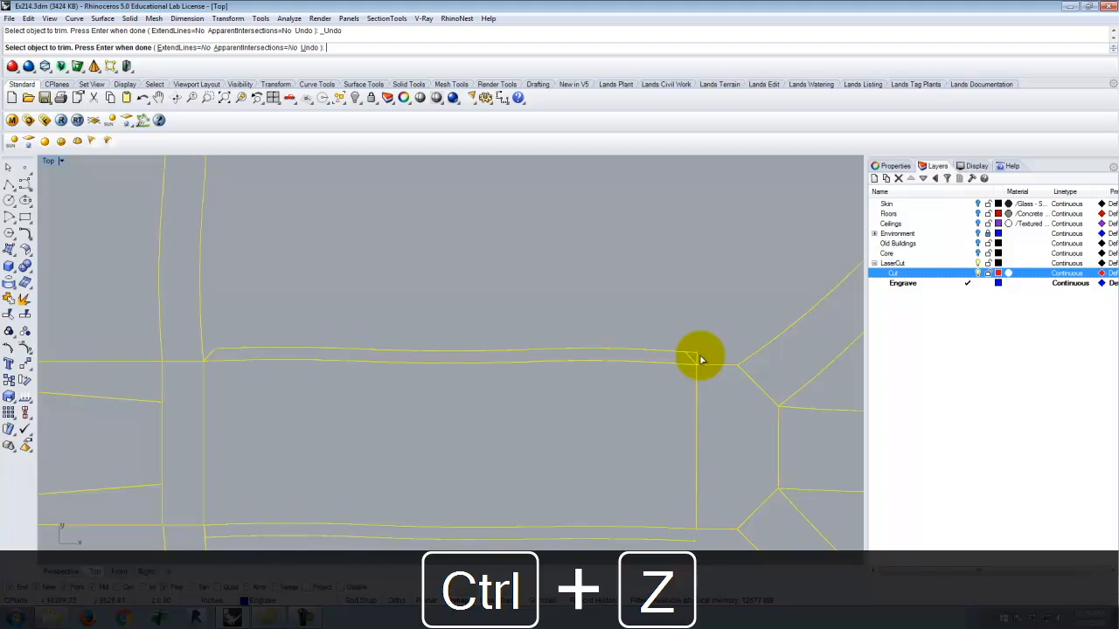
pyautogui.click(700, 359)
pyautogui.click(731, 386)
pyautogui.press('Escape')
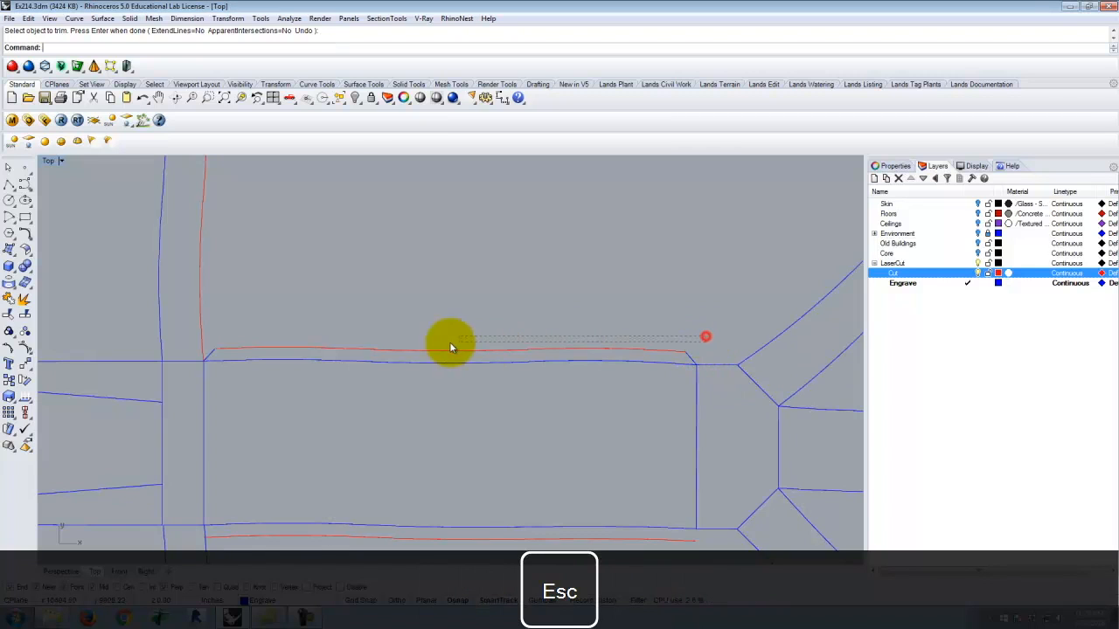
# Move the upper glue tab's outline, including its slanted ends, to the Cut layer.
pyautogui.click(221, 354)
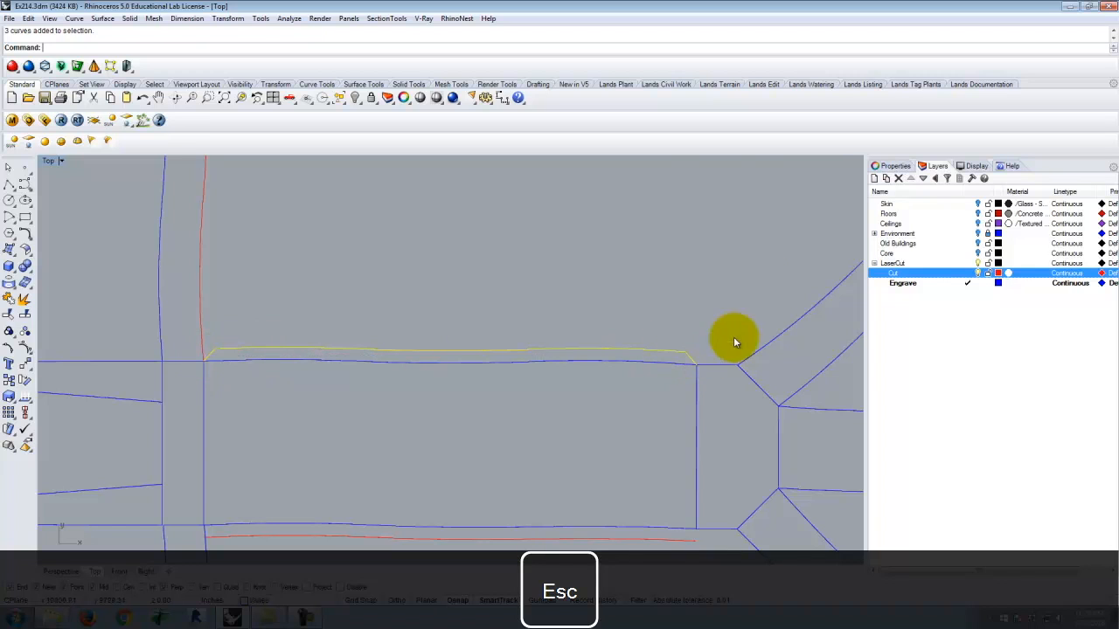
pyautogui.rightClick(919, 275)
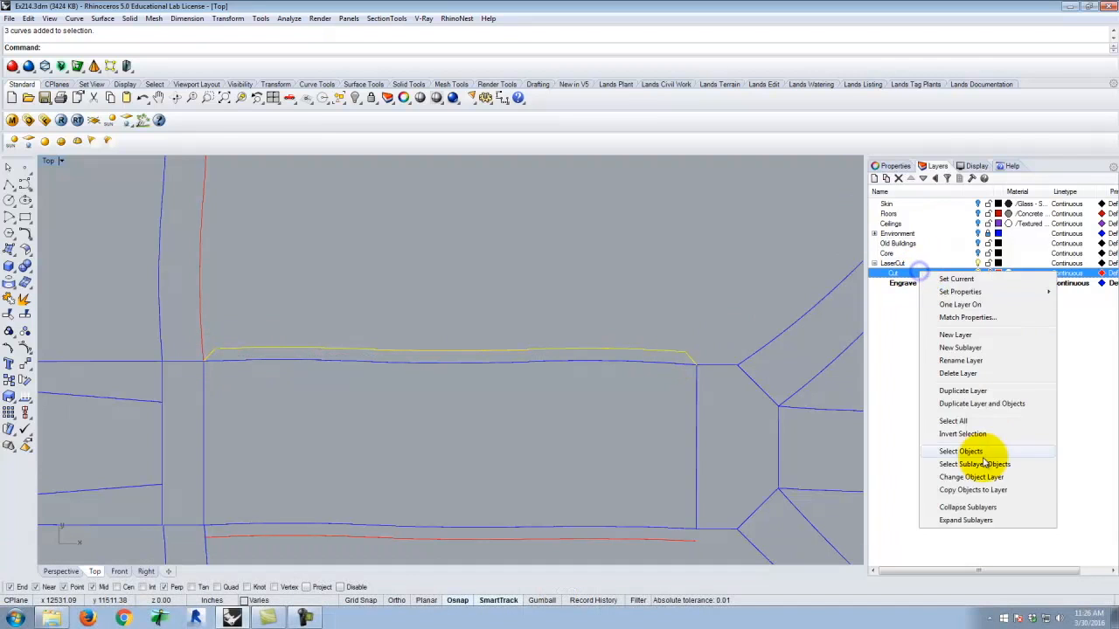
pyautogui.click(960, 475)
pyautogui.click(642, 299)
# Move the short edge between the central panel's upper tab and the diagonal arm to the Cut layer.
pyautogui.scroll(-8, 525, 376)
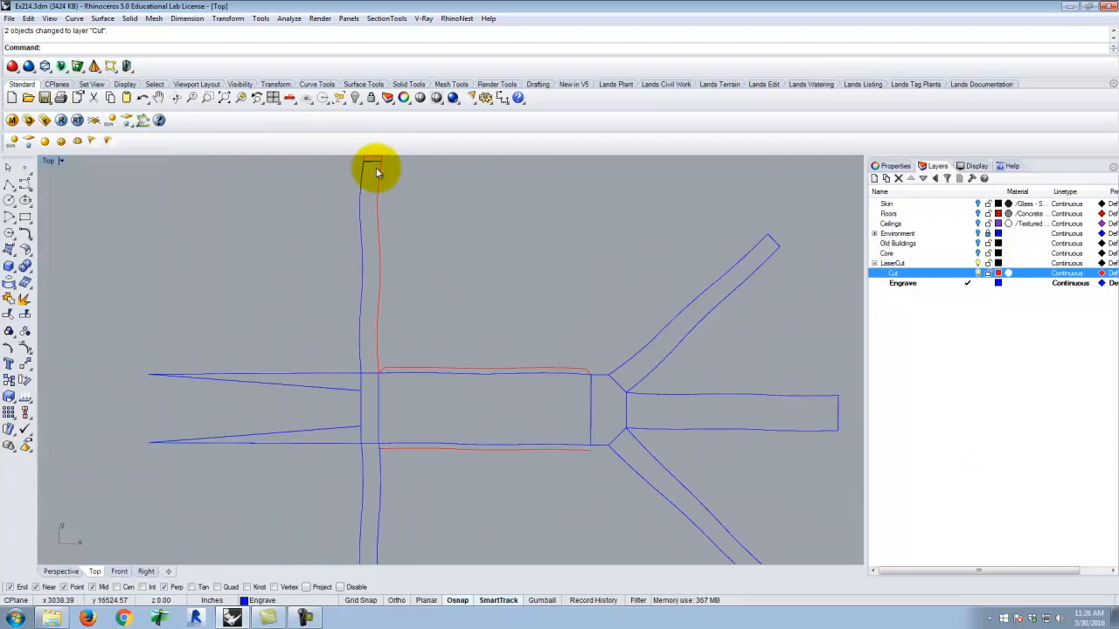
pyautogui.scroll(5, 597, 371)
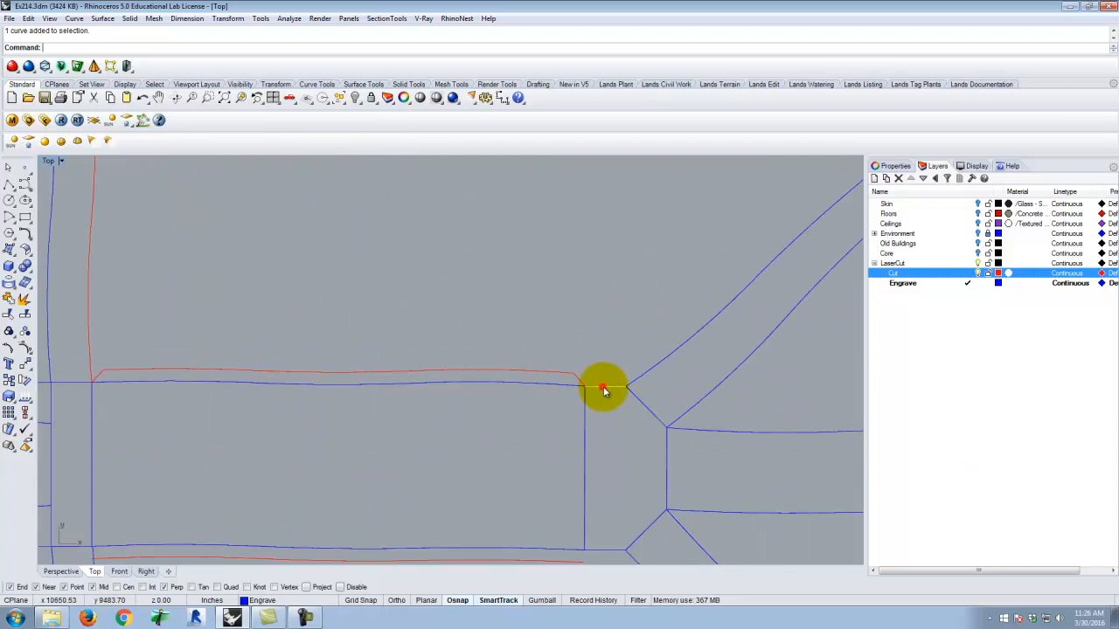
pyautogui.rightClick(913, 275)
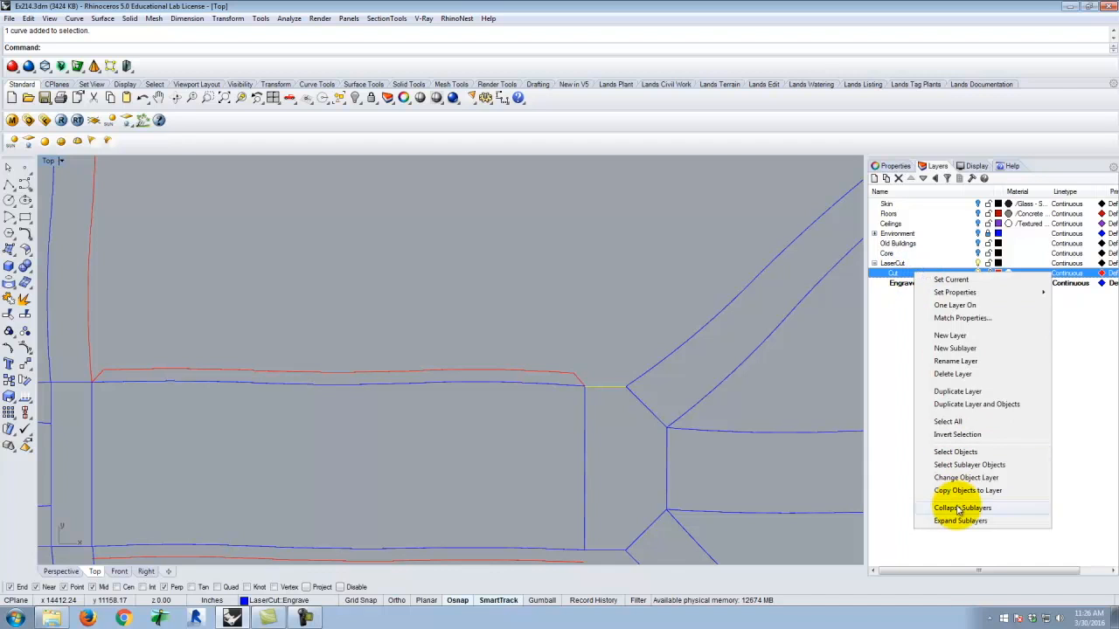
pyautogui.click(962, 478)
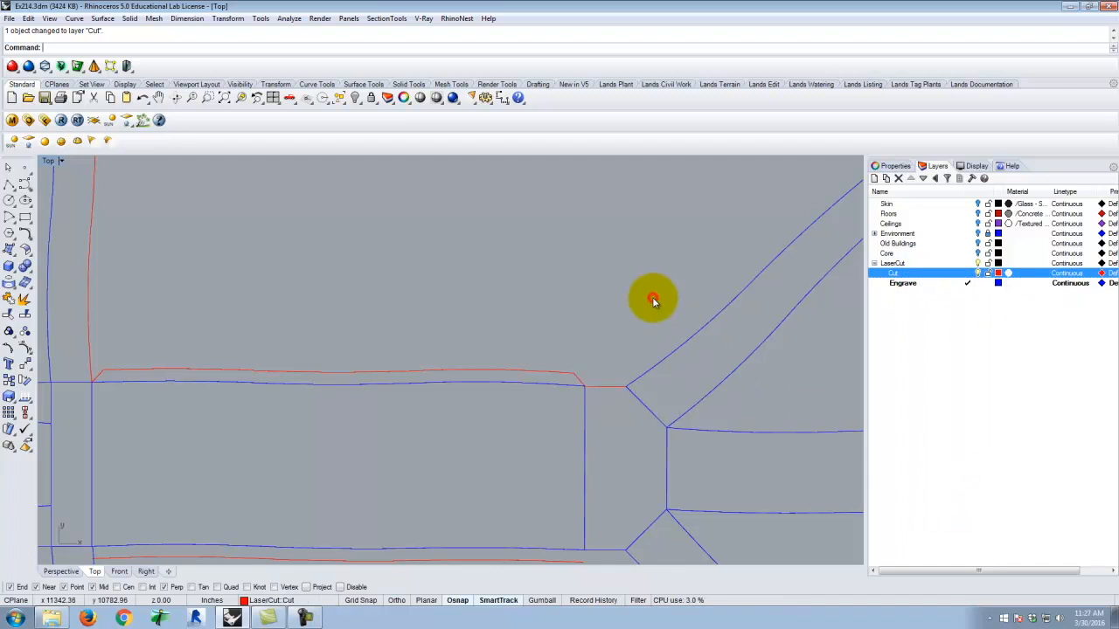
# Turn on the Skin layer and examine the matching edge numbers around the upper diagonal arm.
pyautogui.scroll(-5, 445, 480)
pyautogui.scroll(-2, 617, 395)
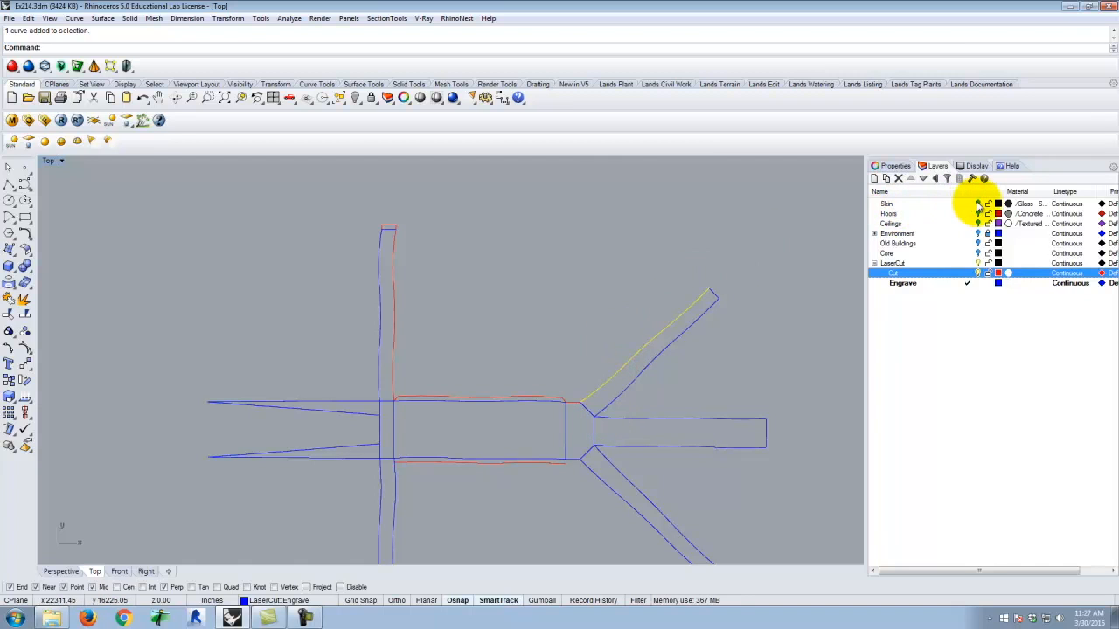
pyautogui.click(977, 204)
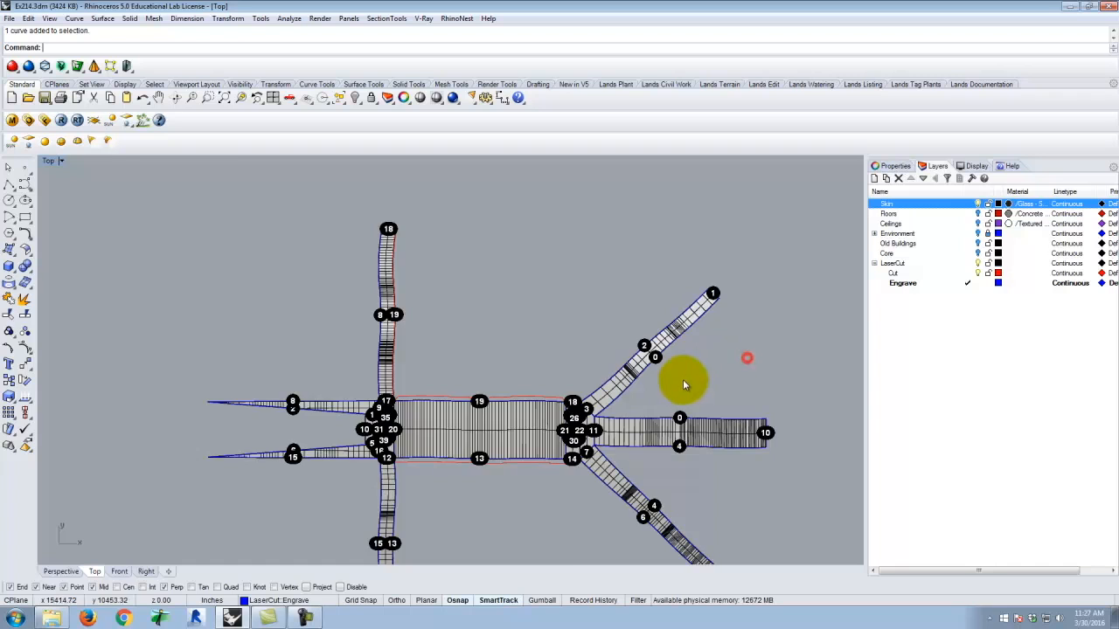
pyautogui.scroll(4, 679, 378)
pyautogui.scroll(-3, 612, 315)
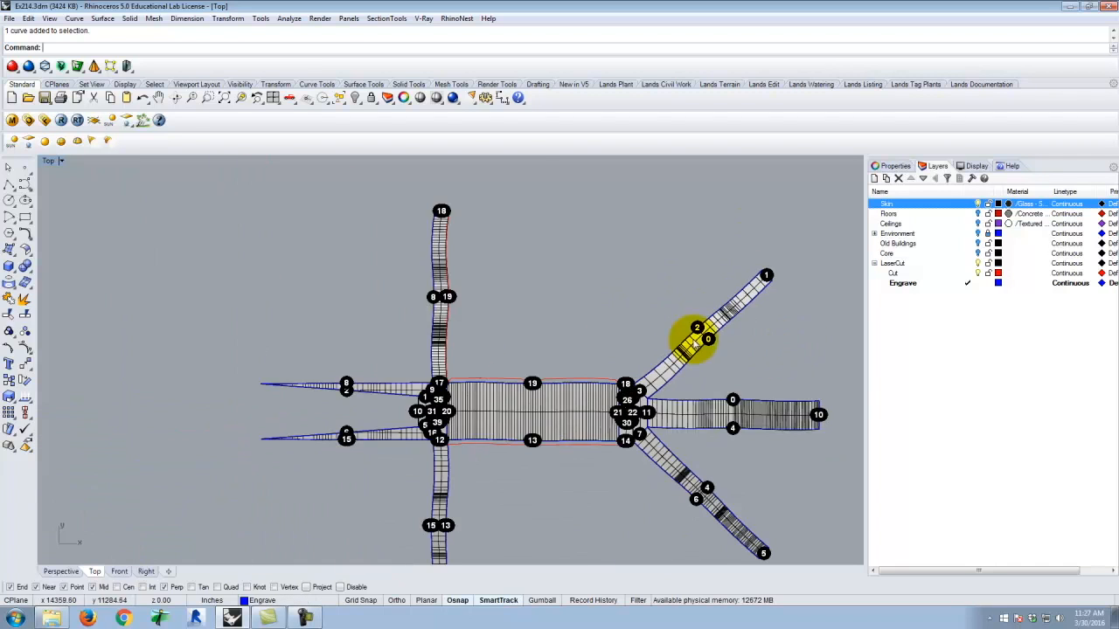
# Compare the edge numbers on the upper diagonal arm with those on the upper pointed strip and the small end flap.
pyautogui.scroll(5, 294, 419)
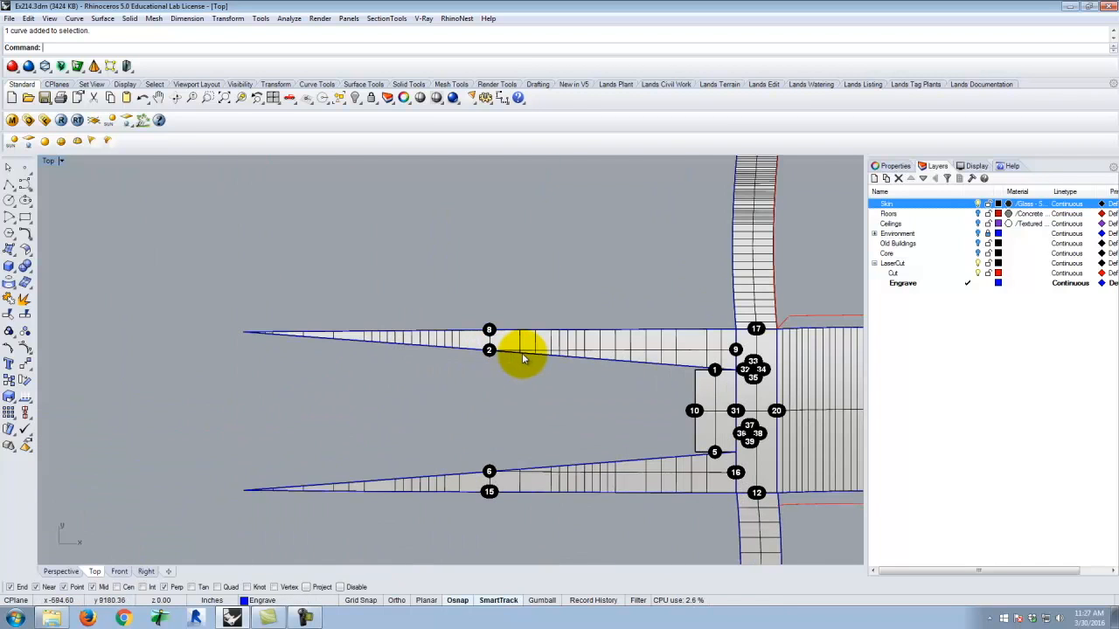
pyautogui.scroll(-3, 344, 405)
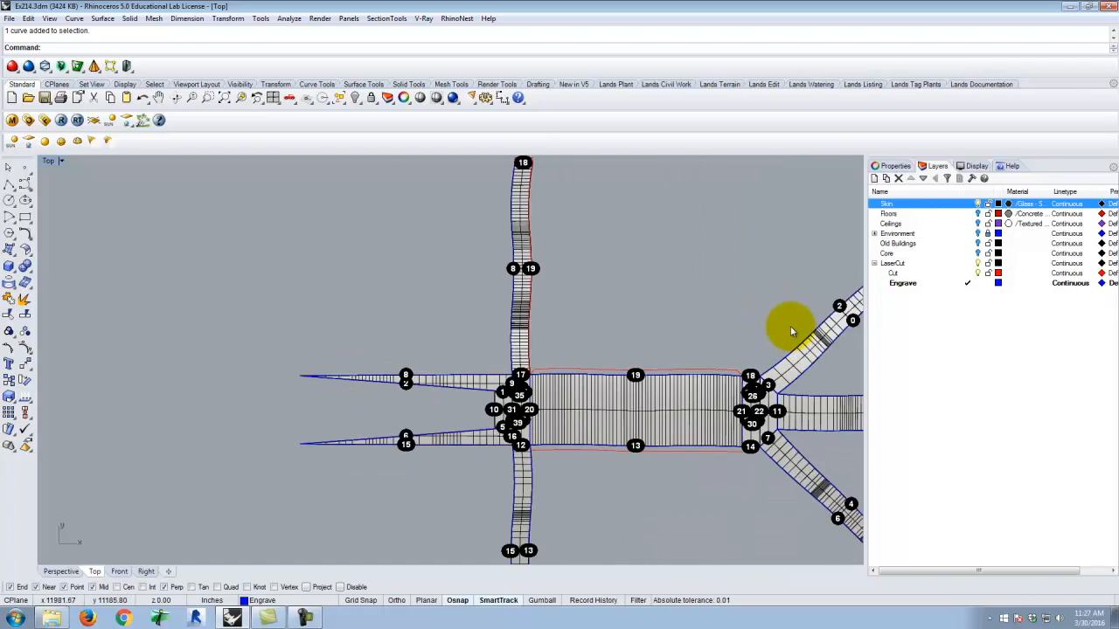
pyautogui.scroll(2, 791, 323)
pyautogui.scroll(-3, 674, 362)
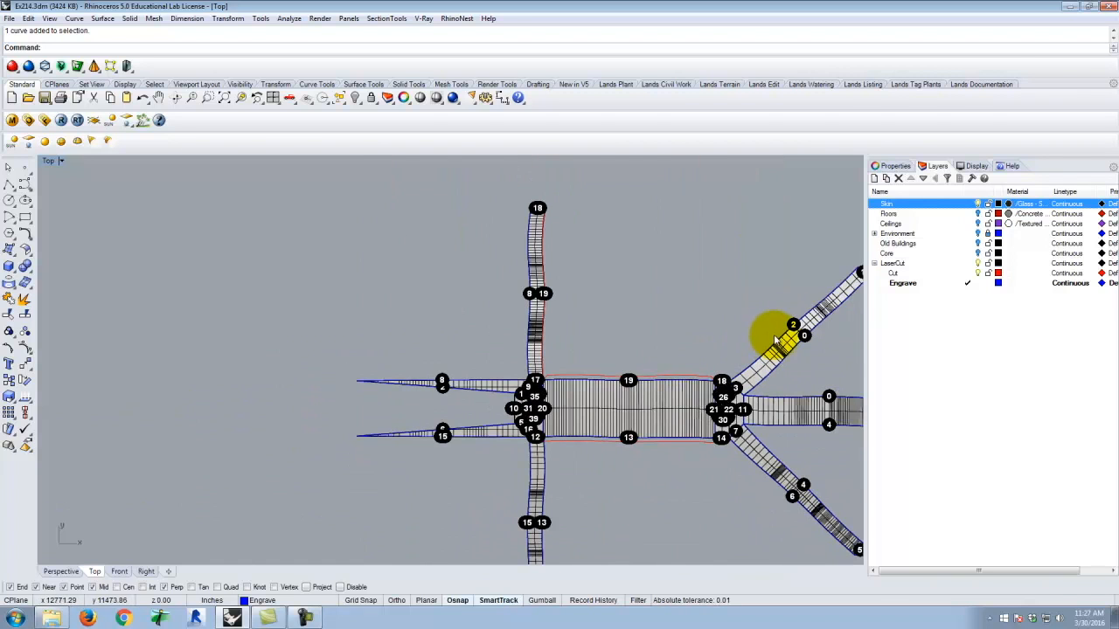
pyautogui.scroll(6, 530, 399)
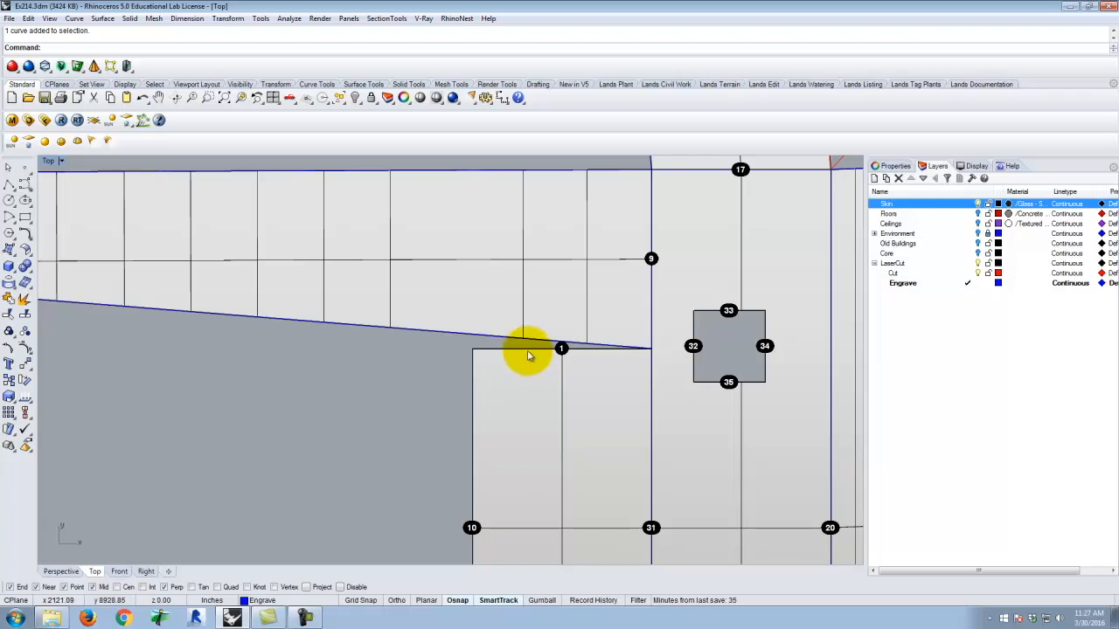
pyautogui.scroll(-5, 391, 392)
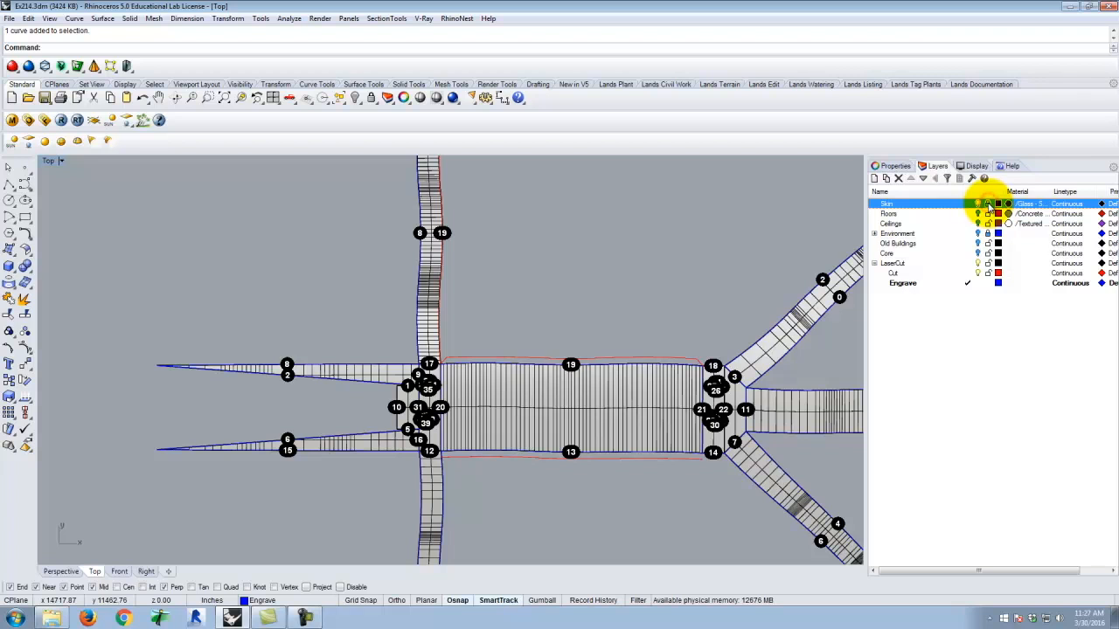
# Lock the Skin layer and offset the upper diagonal arm's upper long edge outward for a glue tab.
pyautogui.scroll(-3, 544, 387)
pyautogui.scroll(5, 638, 332)
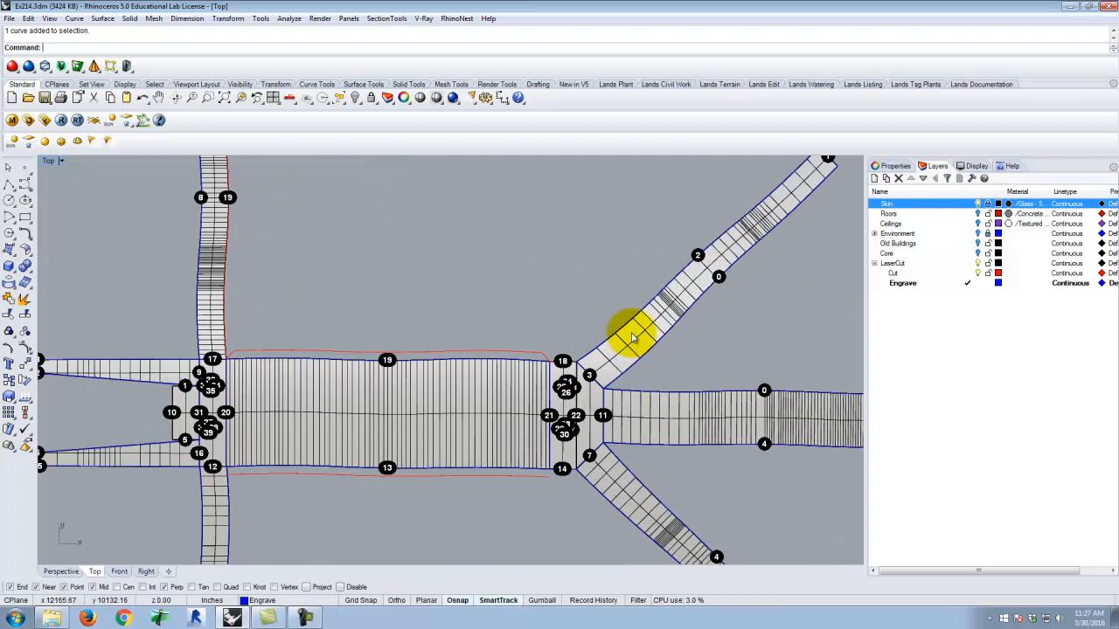
pyautogui.click(632, 318)
pyautogui.write('ffset')
pyautogui.press('Return')
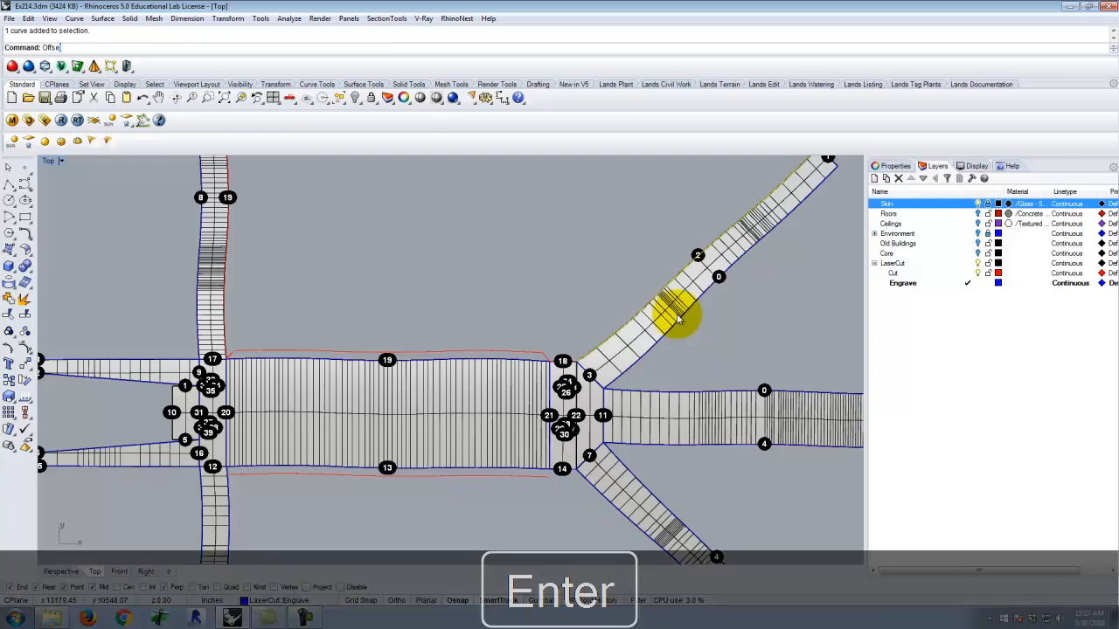
pyautogui.click(621, 253)
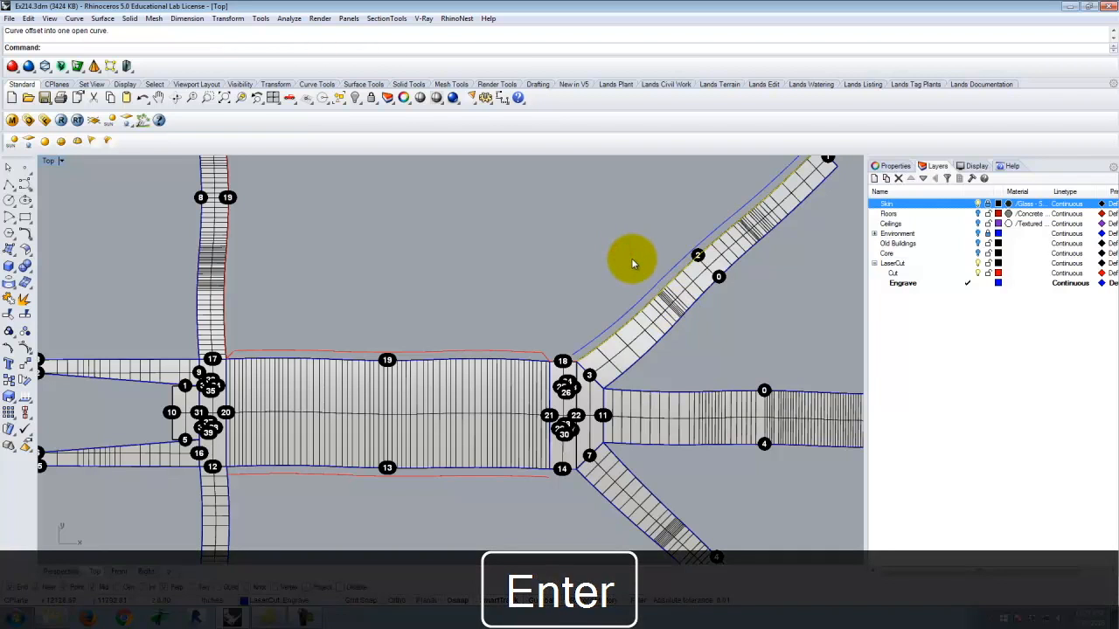
# Move the offset curve along the upper diagonal arm to the Cut layer.
pyautogui.scroll(-2, 502, 332)
pyautogui.press('Escape')
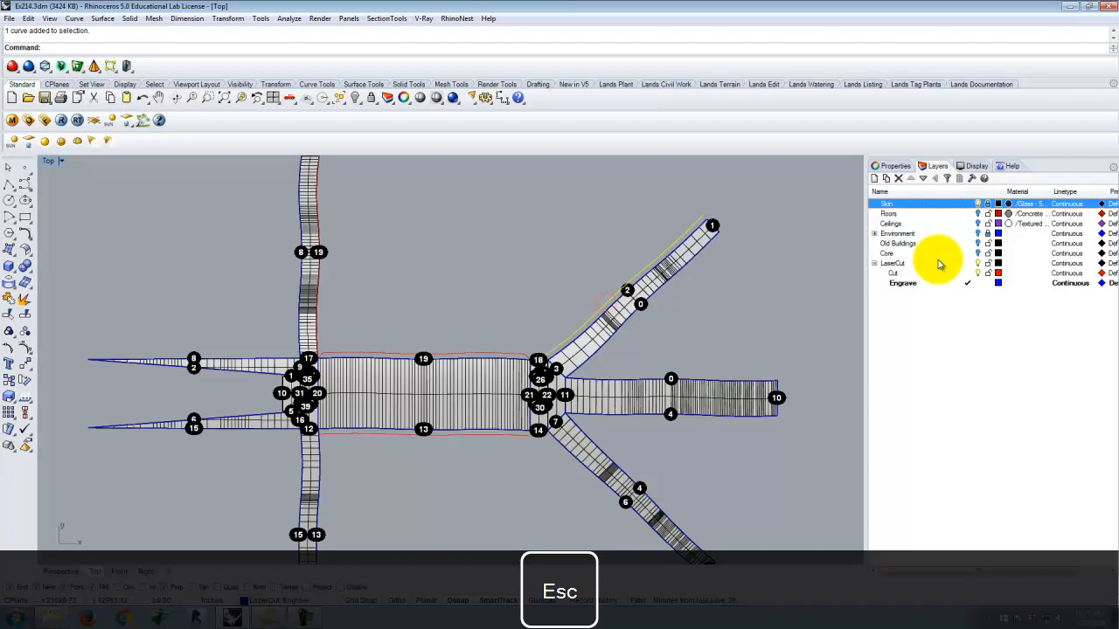
pyautogui.click(909, 272)
pyautogui.rightClick(907, 273)
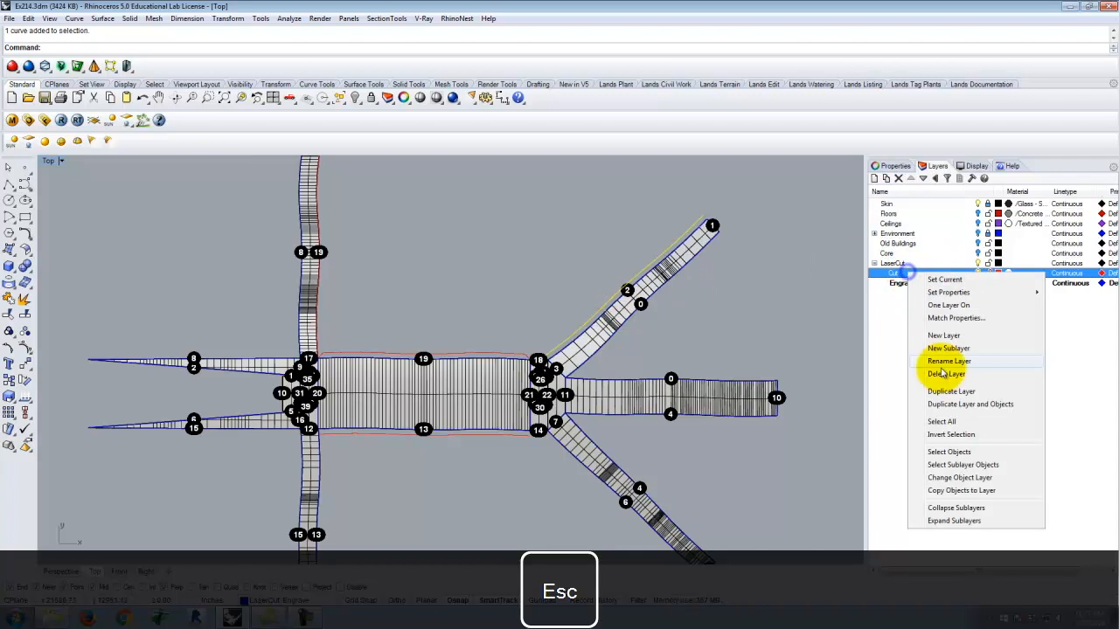
pyautogui.click(960, 477)
pyautogui.press('Escape')
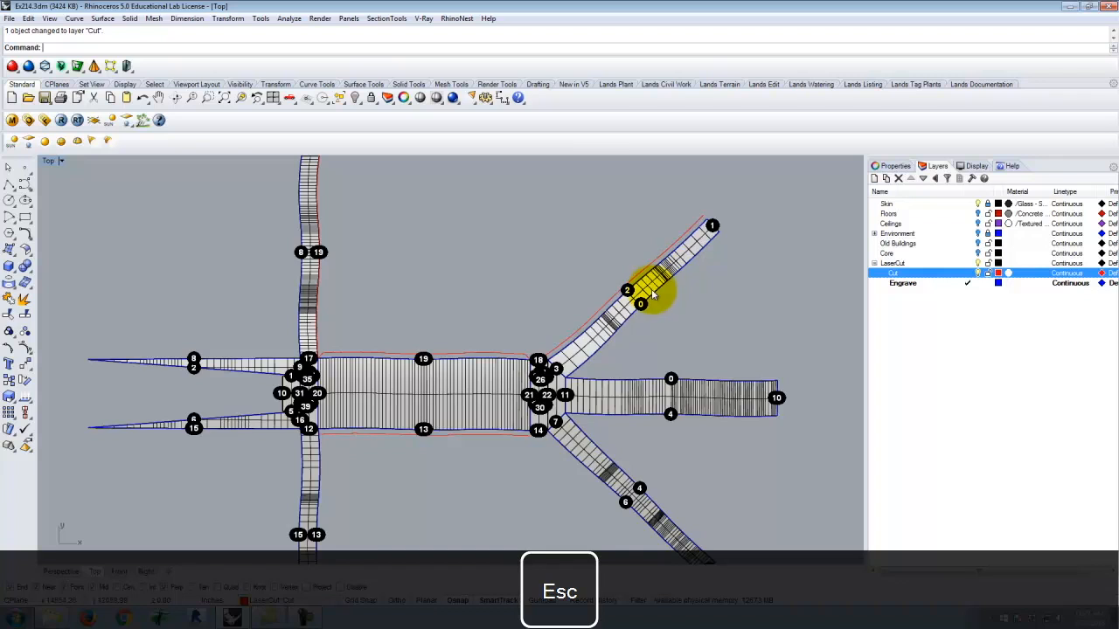
# Examine the numbered edges at the diagonal arm's end and around the small flap between the pointed strips.
pyautogui.scroll(5, 535, 372)
pyautogui.scroll(-6, 475, 393)
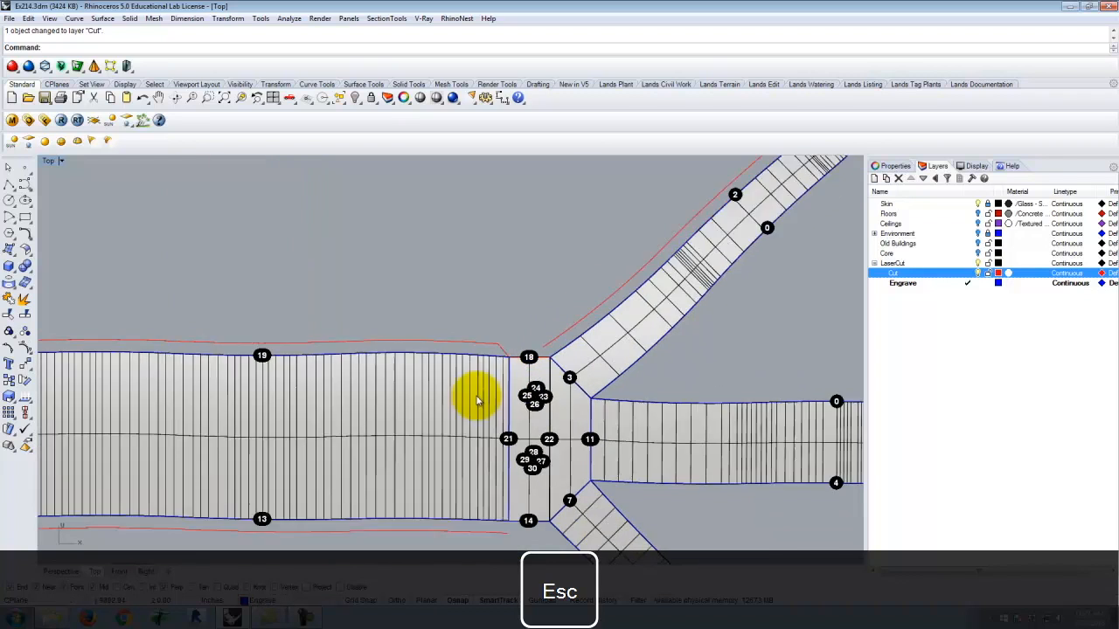
pyautogui.scroll(4, 739, 250)
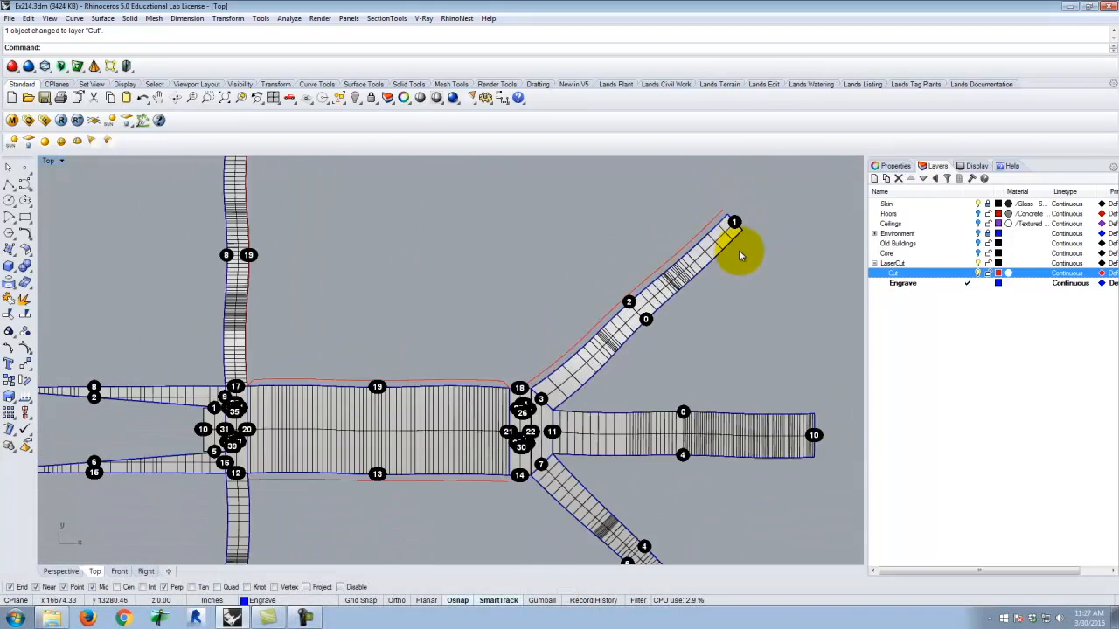
pyautogui.scroll(-4, 592, 303)
pyautogui.scroll(3, 362, 360)
pyautogui.scroll(2, 363, 359)
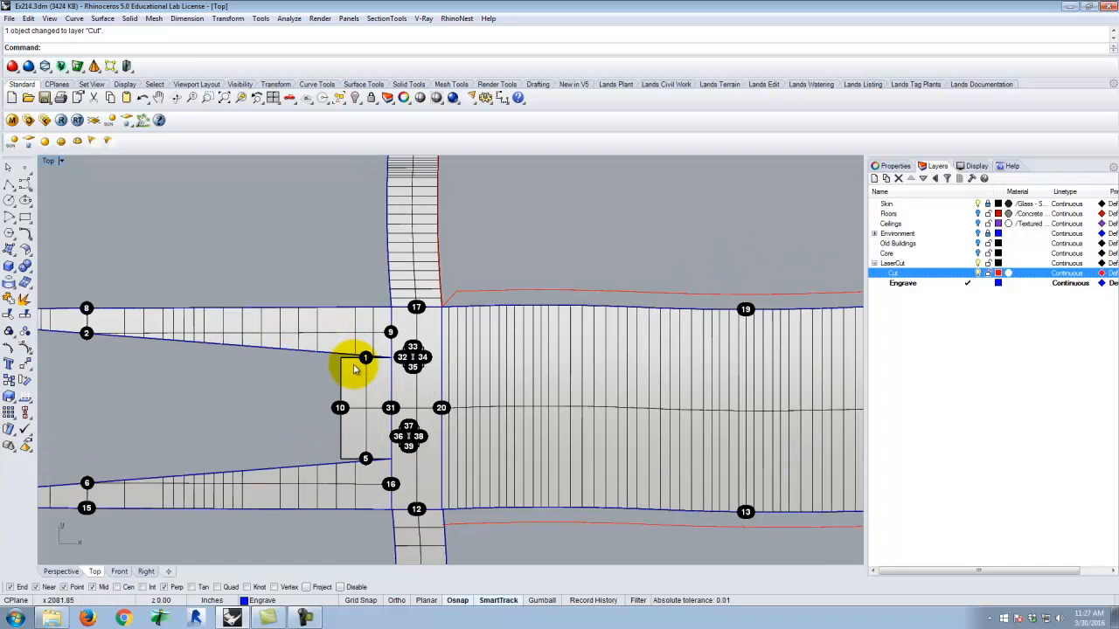
# Offset the free end edge of the upper diagonal strip outward.
pyautogui.scroll(-4, 235, 411)
pyautogui.scroll(5, 580, 300)
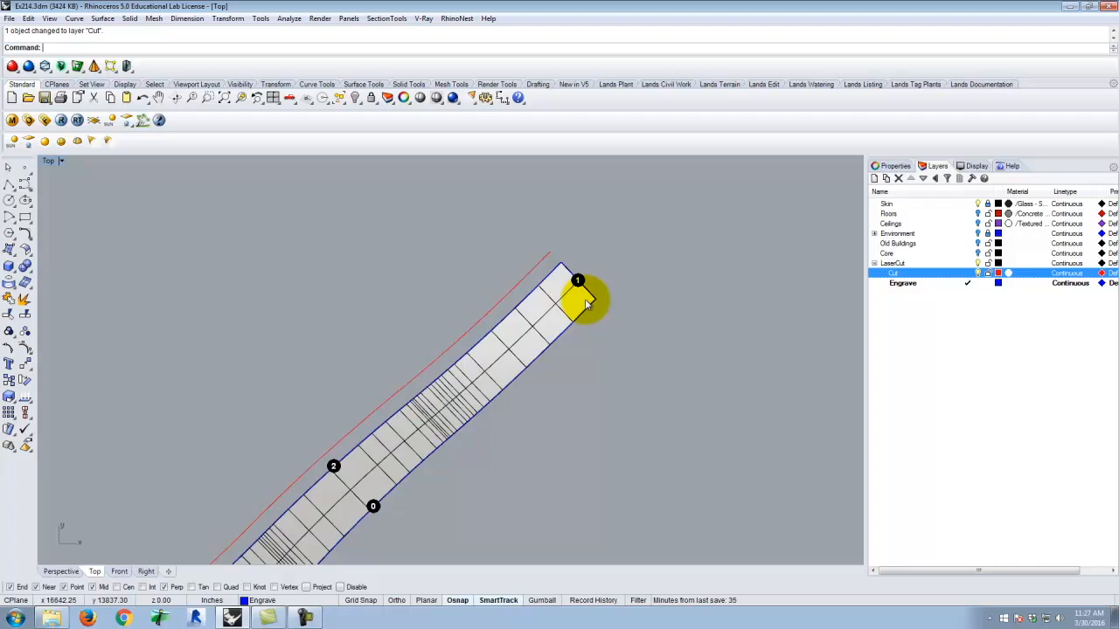
pyautogui.write('ffset')
pyautogui.press('Return')
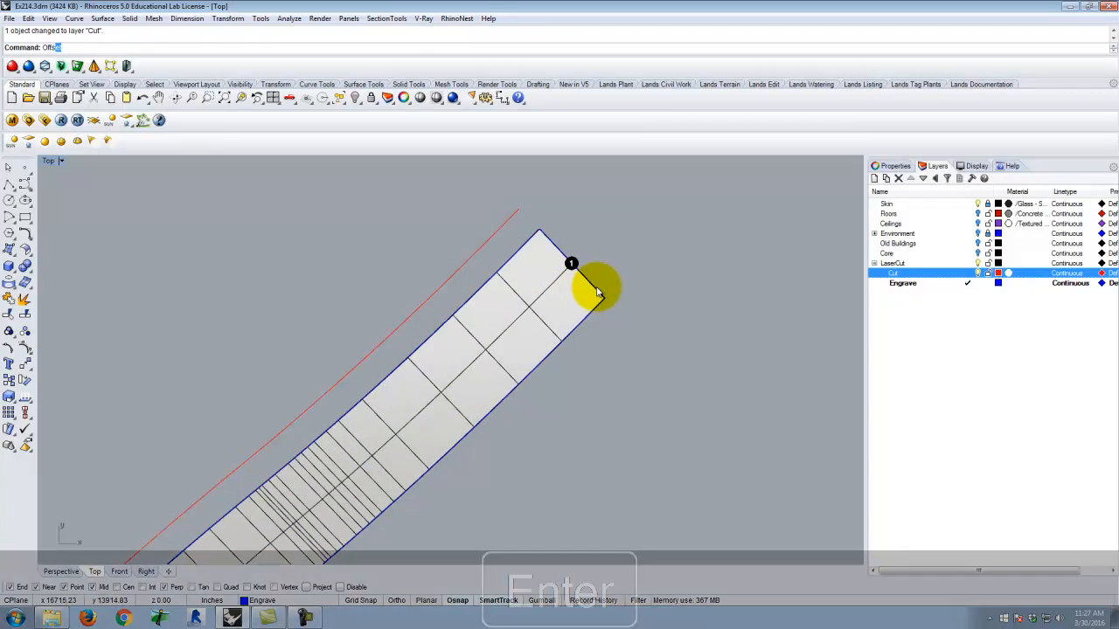
pyautogui.click(597, 291)
pyautogui.click(657, 217)
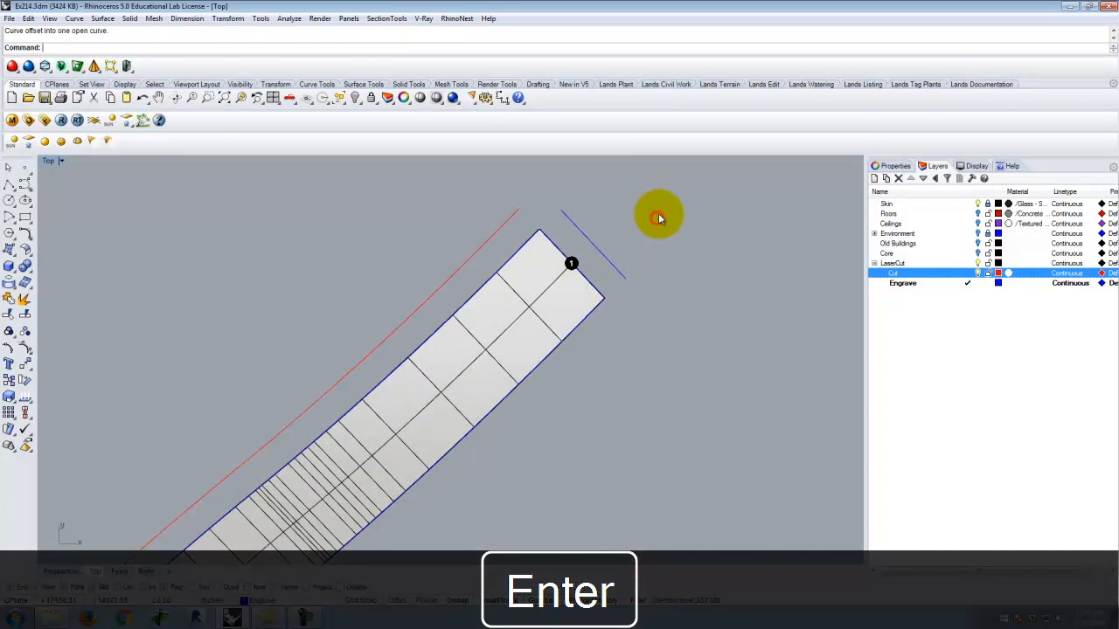
pyautogui.scroll(-4, 647, 219)
pyautogui.scroll(4, 643, 227)
pyautogui.press('Return')
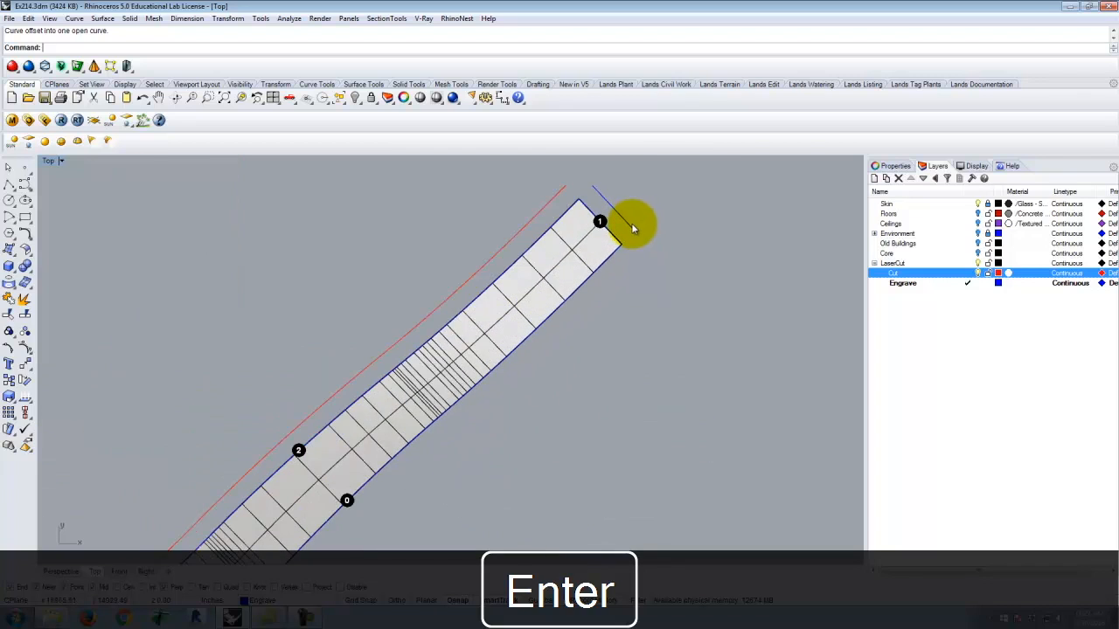
# Copy the offset end line of the upper diagonal strip to the Cut layer.
pyautogui.click(623, 213)
pyautogui.press('Escape')
pyautogui.click(628, 221)
pyautogui.rightClick(895, 273)
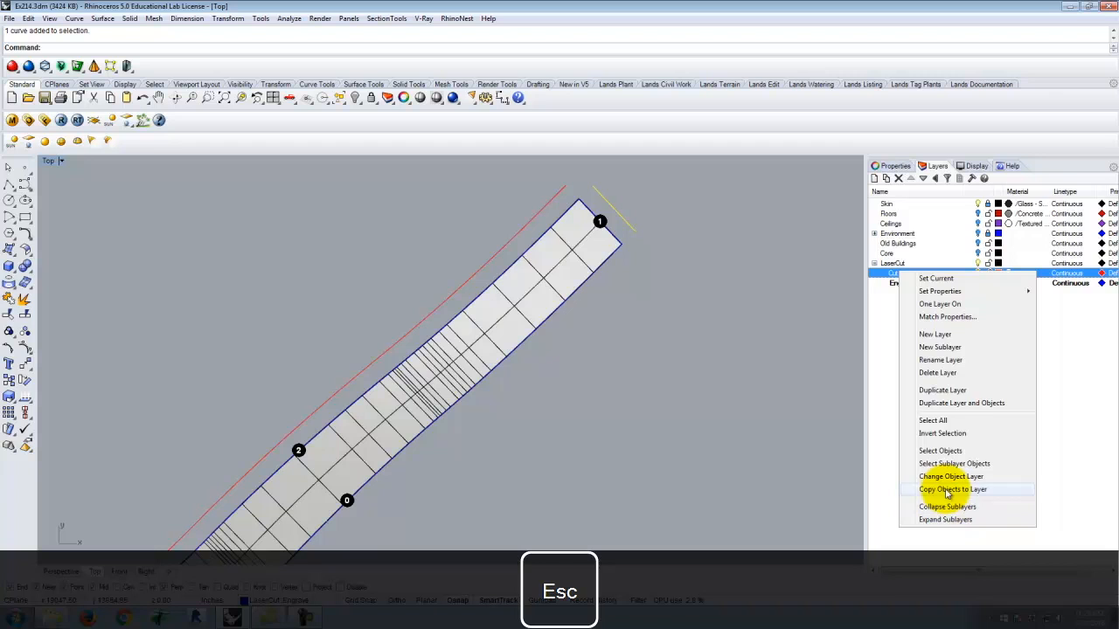
pyautogui.click(946, 477)
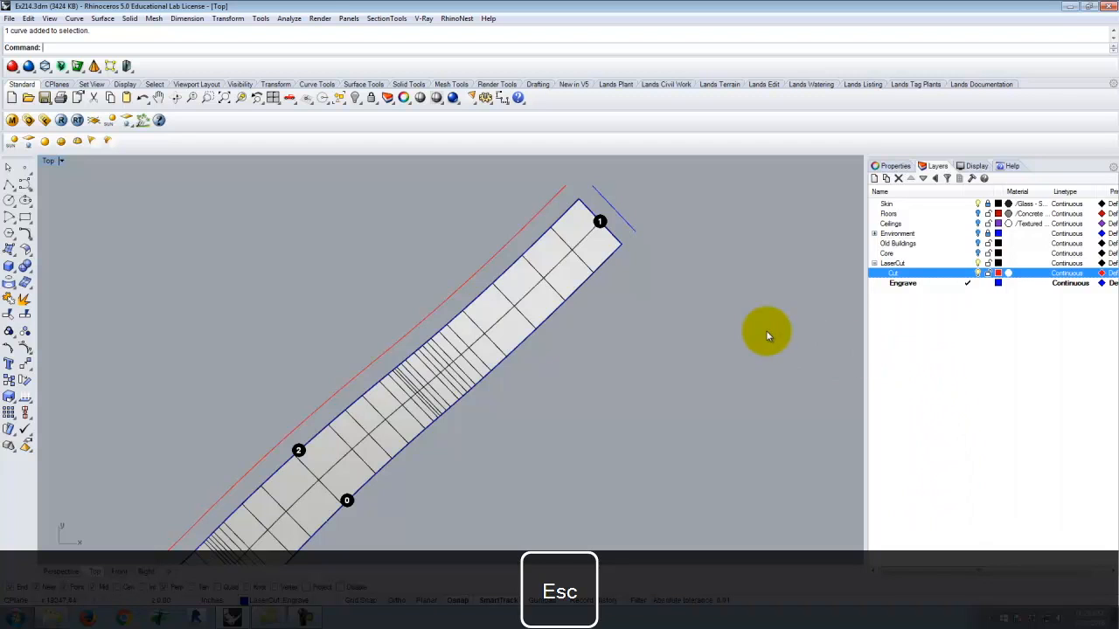
# Delete the duplicate offset line on the Engrave layer at the upper diagonal strip's end, keeping the Cut copy.
pyautogui.scroll(-5, 745, 300)
pyautogui.scroll(5, 699, 277)
pyautogui.click(684, 226)
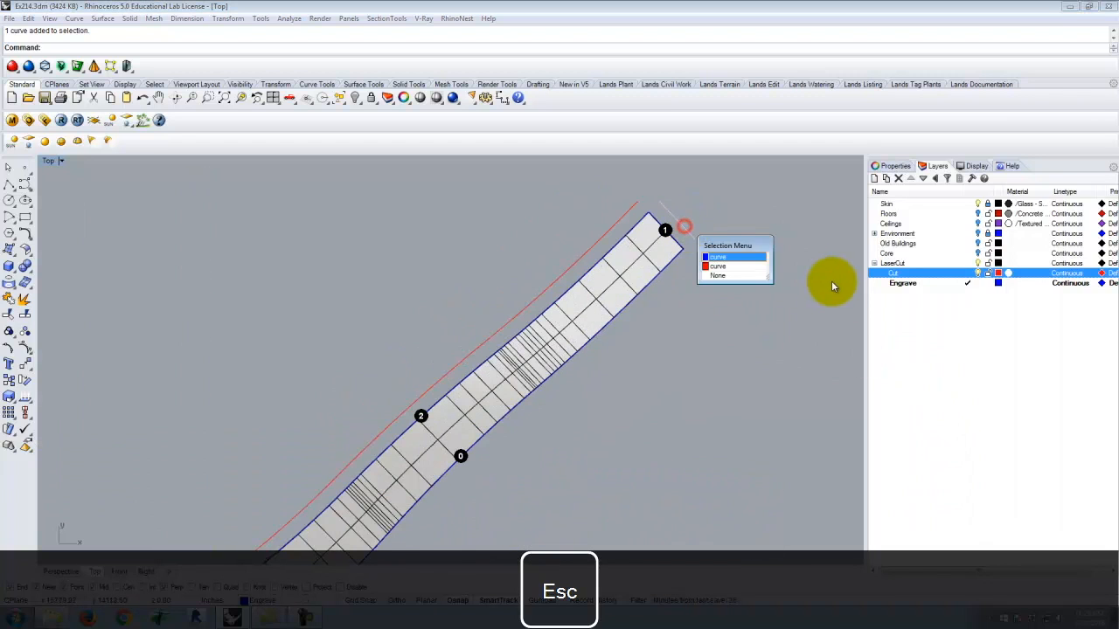
pyautogui.click(722, 209)
pyautogui.click(678, 225)
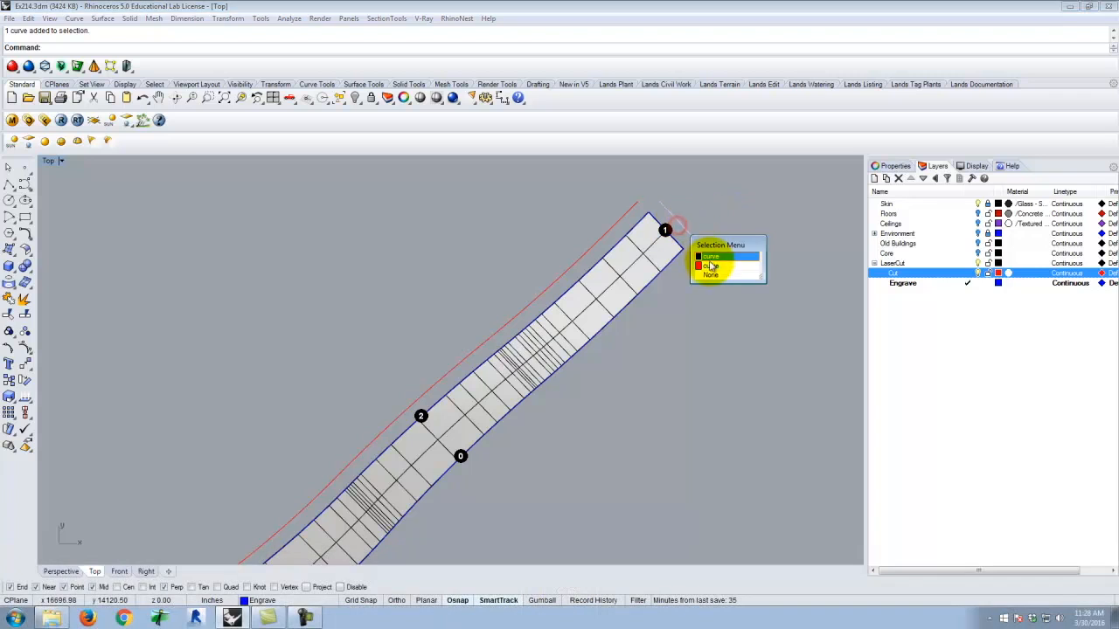
pyautogui.press('Escape')
pyautogui.click(688, 233)
pyautogui.click(723, 260)
pyautogui.scroll(-3, 758, 266)
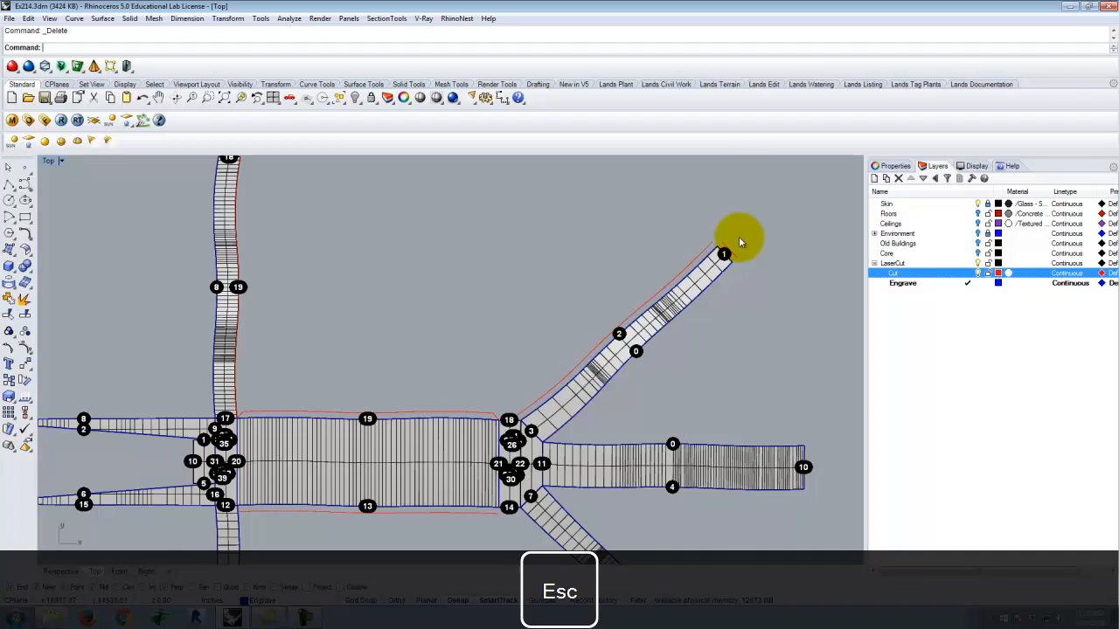
# Offset the lower long edge of the upper diagonal strip outward by 180.119 inches.
pyautogui.scroll(3, 654, 193)
pyautogui.scroll(-4, 632, 257)
pyautogui.scroll(3, 629, 288)
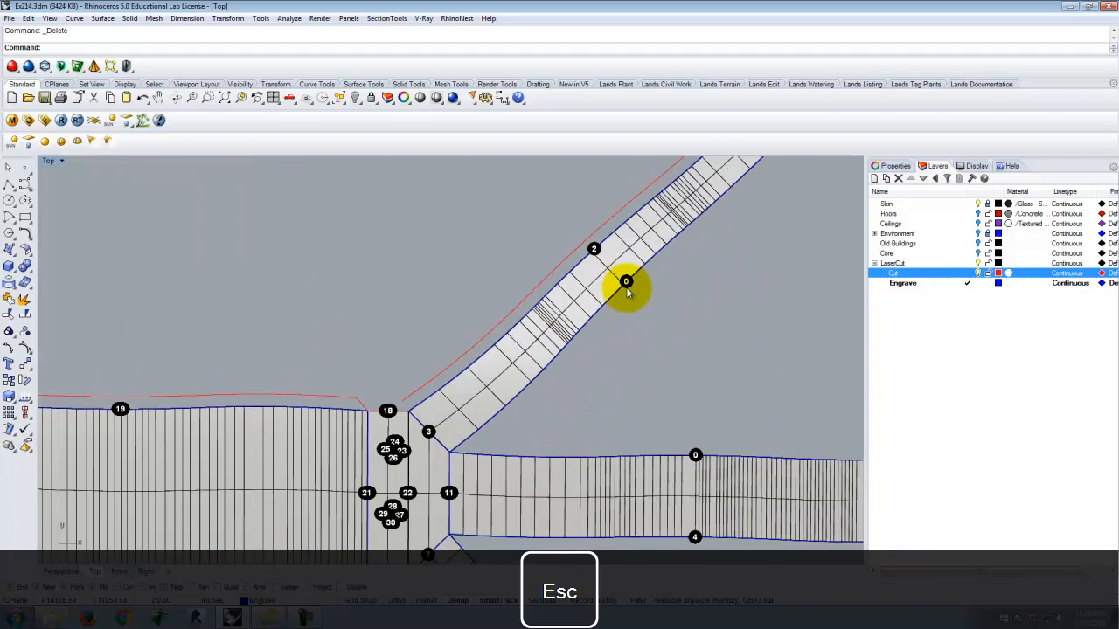
pyautogui.scroll(-2, 684, 306)
pyautogui.scroll(5, 684, 330)
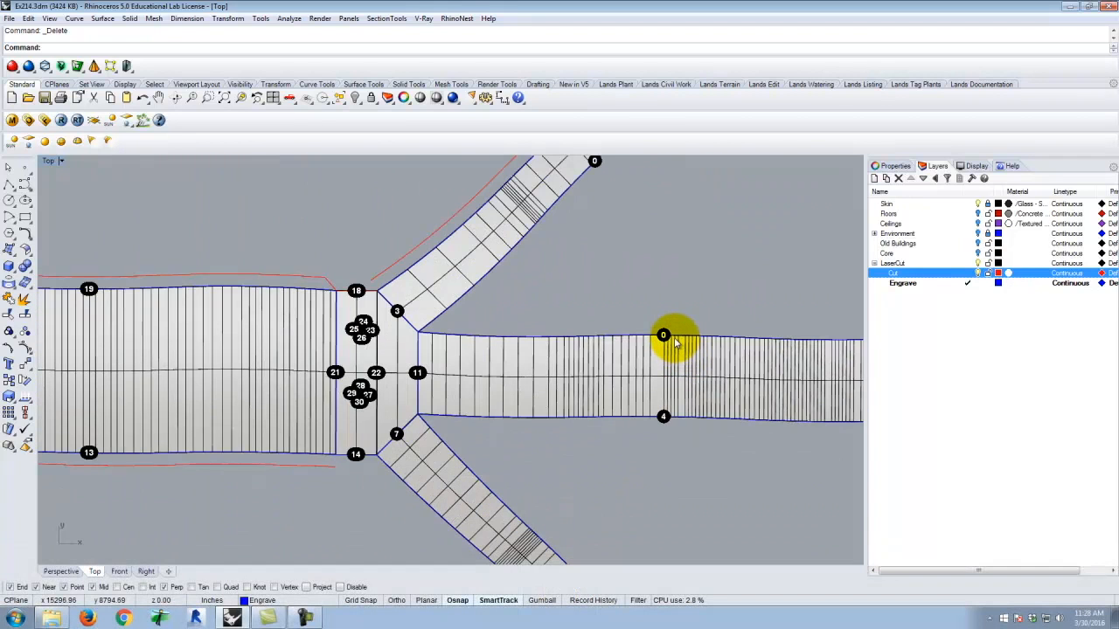
pyautogui.scroll(-2, 510, 440)
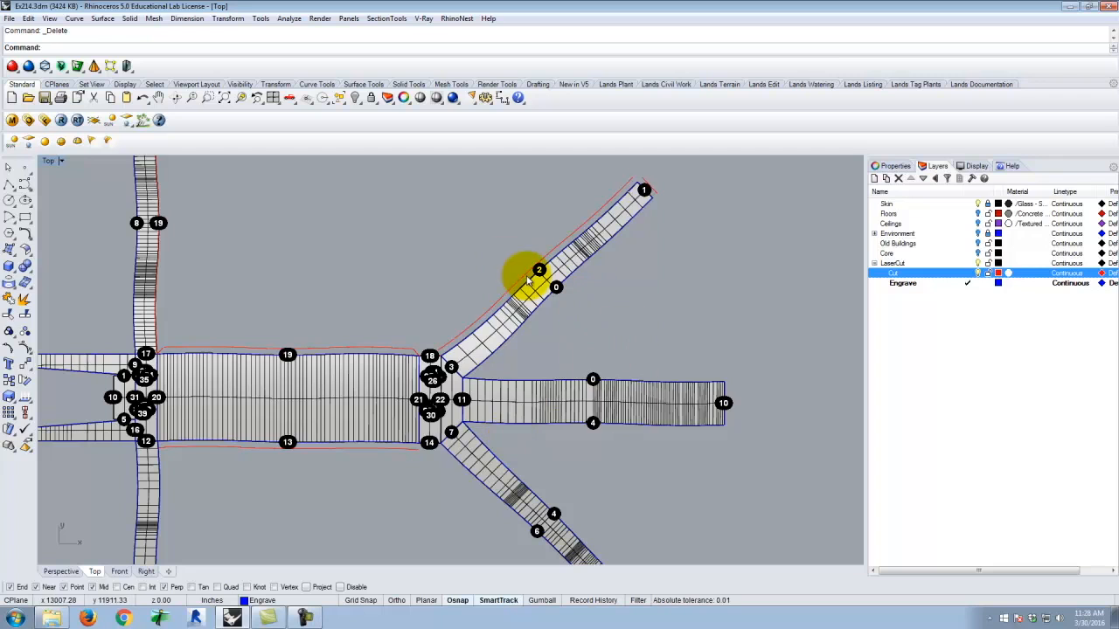
pyautogui.scroll(3, 588, 312)
pyautogui.write('offset')
pyautogui.press('Return')
pyautogui.click(569, 278)
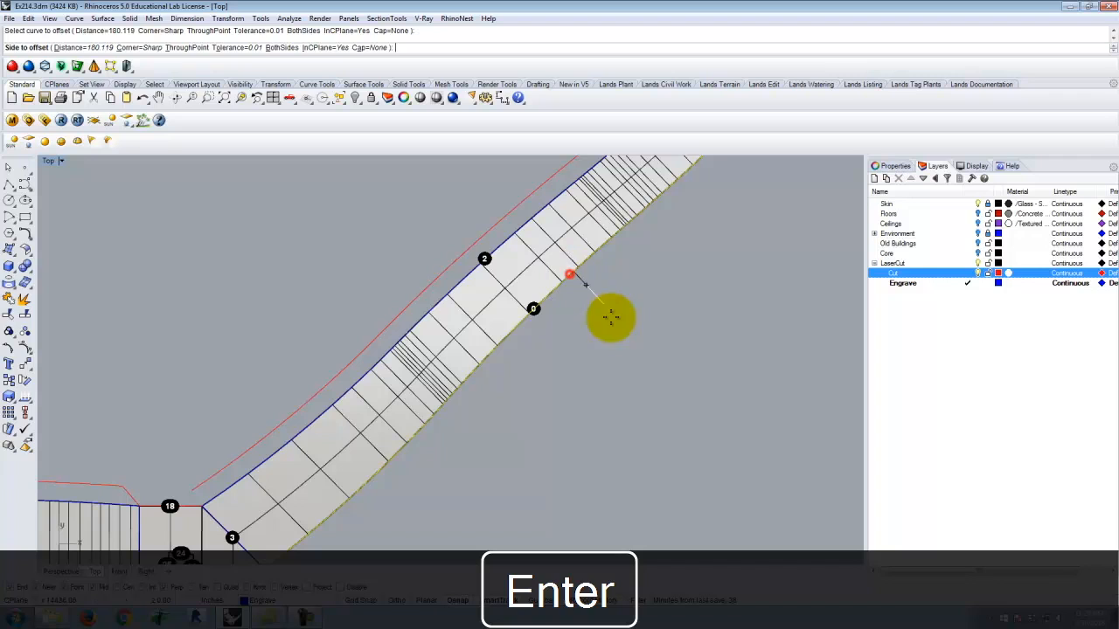
pyautogui.click(622, 347)
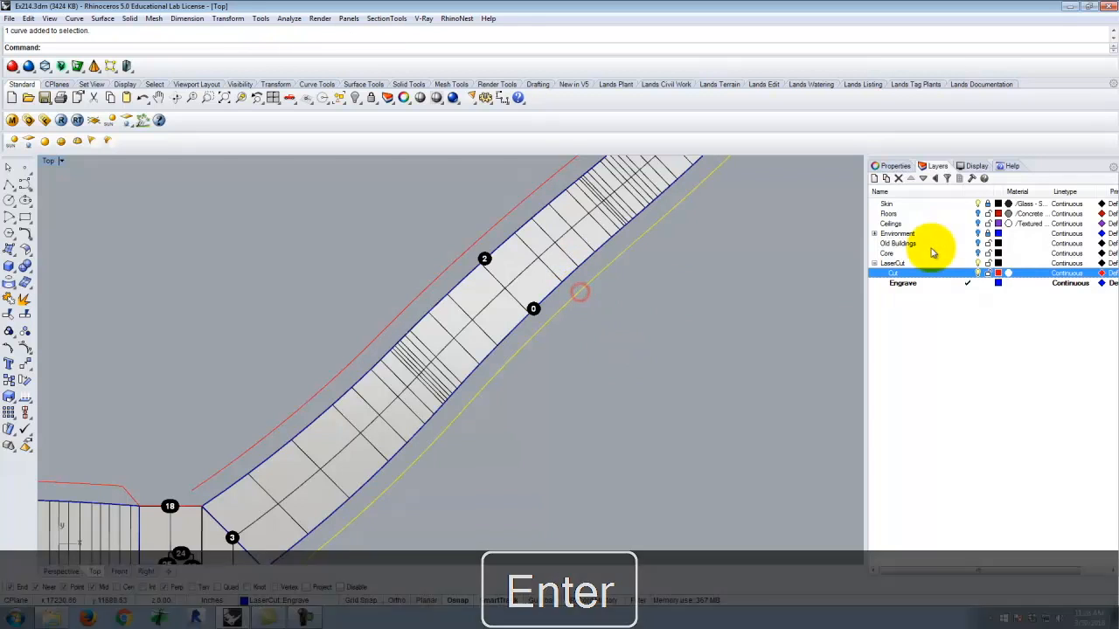
# Change the offset of the upper diagonal strip's lower edge to the Cut layer.
pyautogui.rightClick(919, 275)
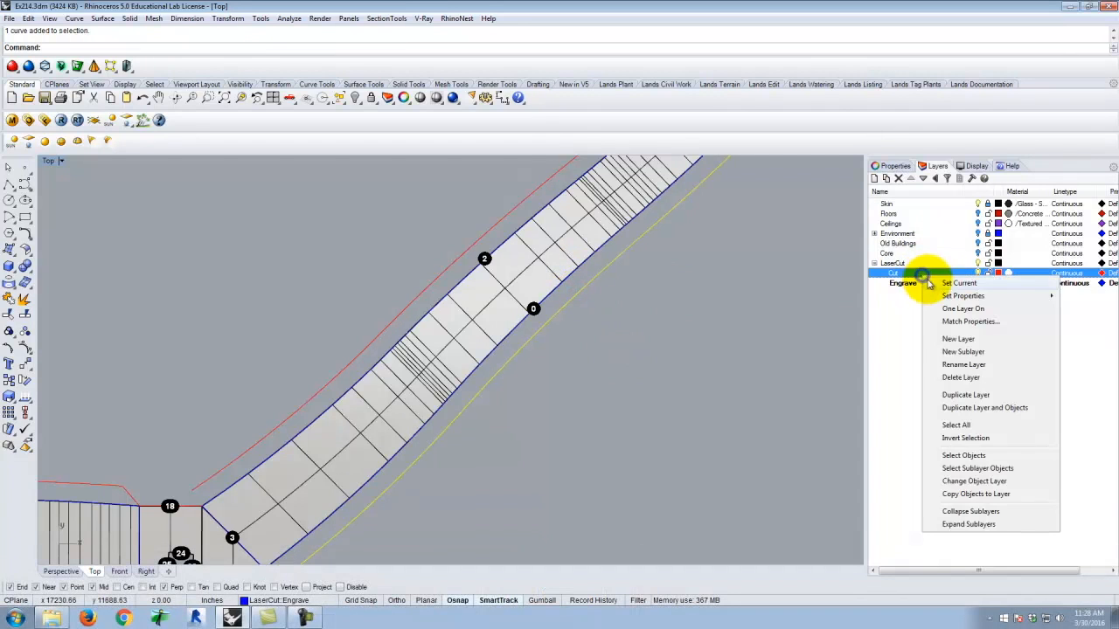
pyautogui.click(970, 482)
pyautogui.scroll(-3, 632, 366)
pyautogui.press('Escape')
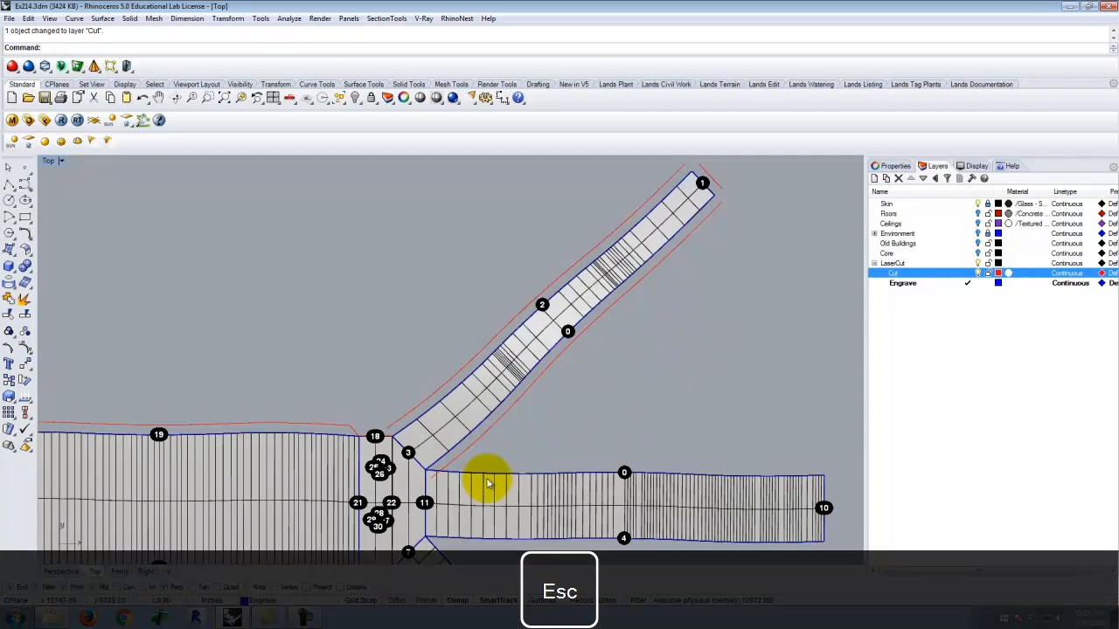
# Change the upper long edge of the horizontal strip between the two diagonal strips to the Cut layer.
pyautogui.scroll(3, 489, 483)
pyautogui.click(568, 452)
pyautogui.scroll(-3, 375, 437)
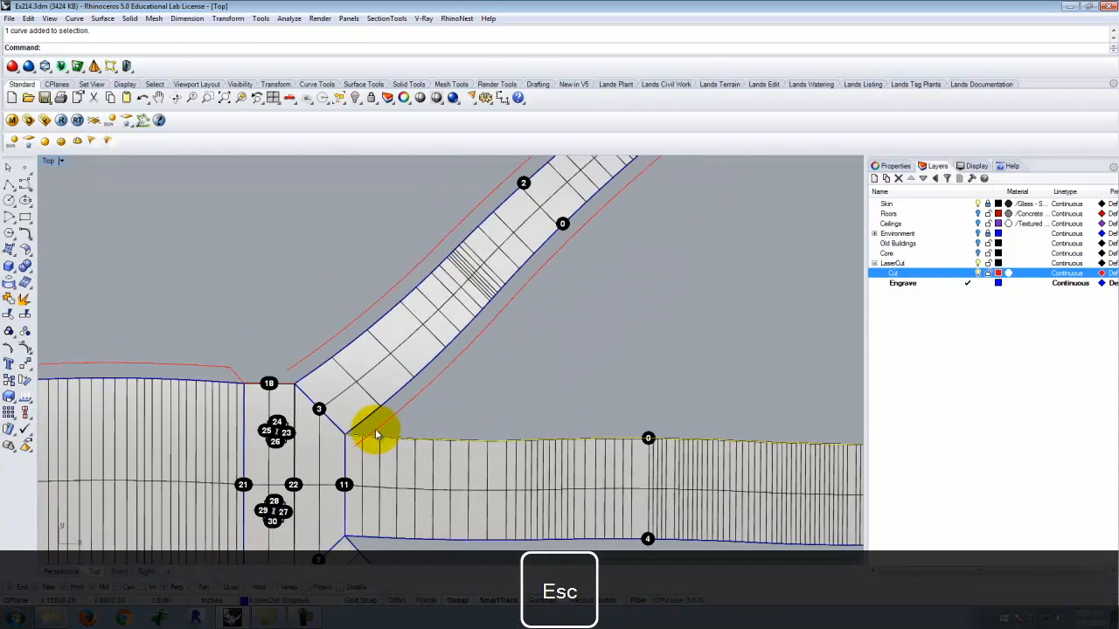
pyautogui.rightClick(907, 277)
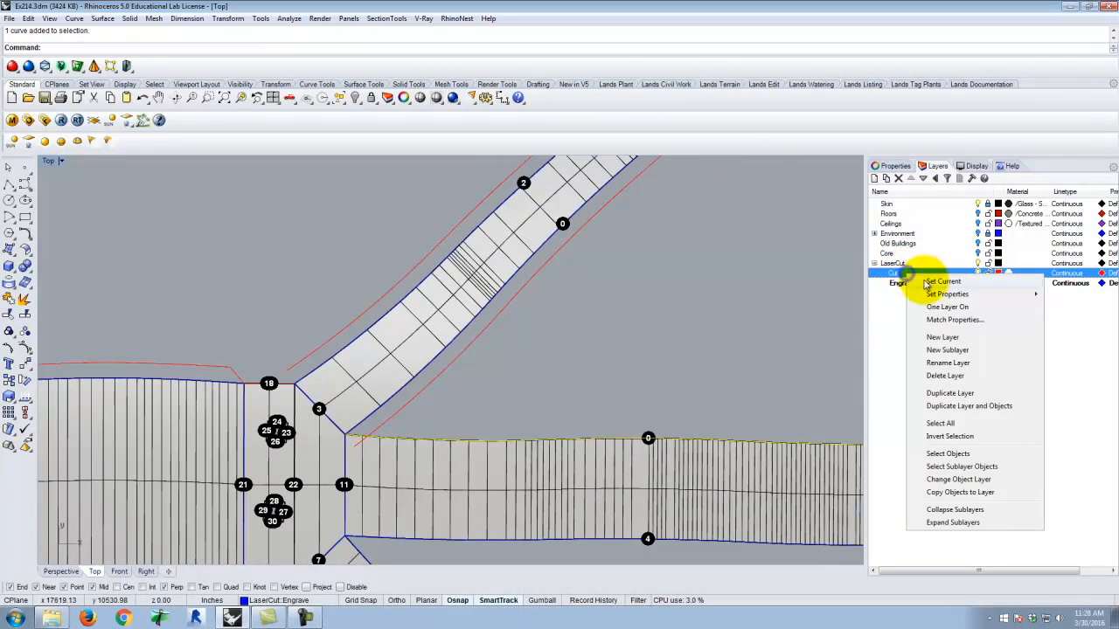
pyautogui.click(955, 479)
pyautogui.scroll(-3, 653, 302)
pyautogui.scroll(3, 762, 375)
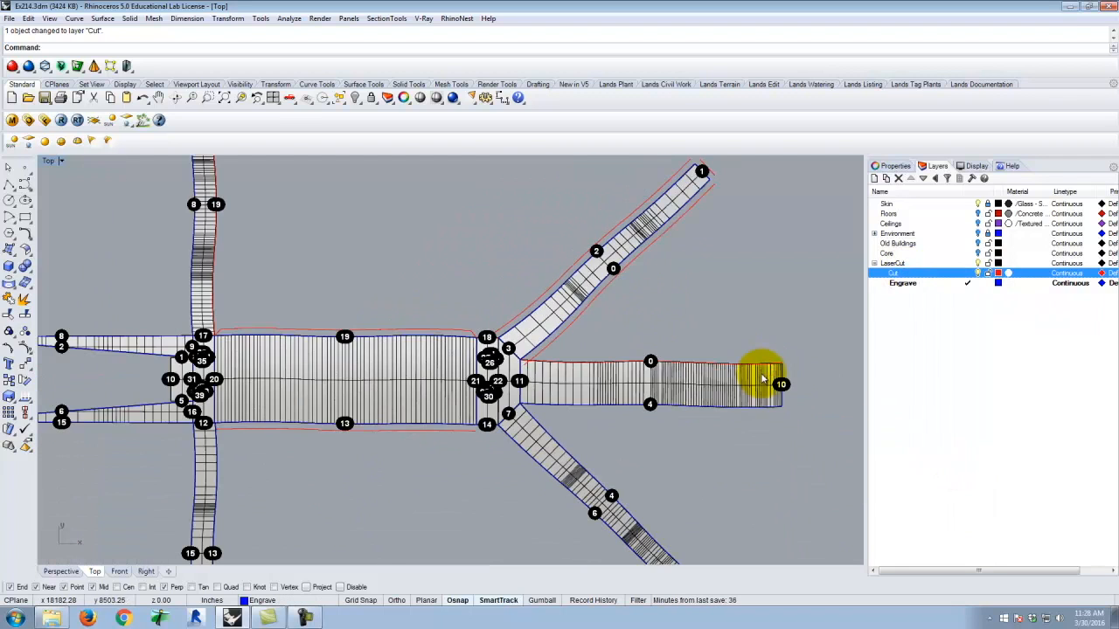
pyautogui.scroll(-4, 801, 389)
pyautogui.scroll(5, 300, 406)
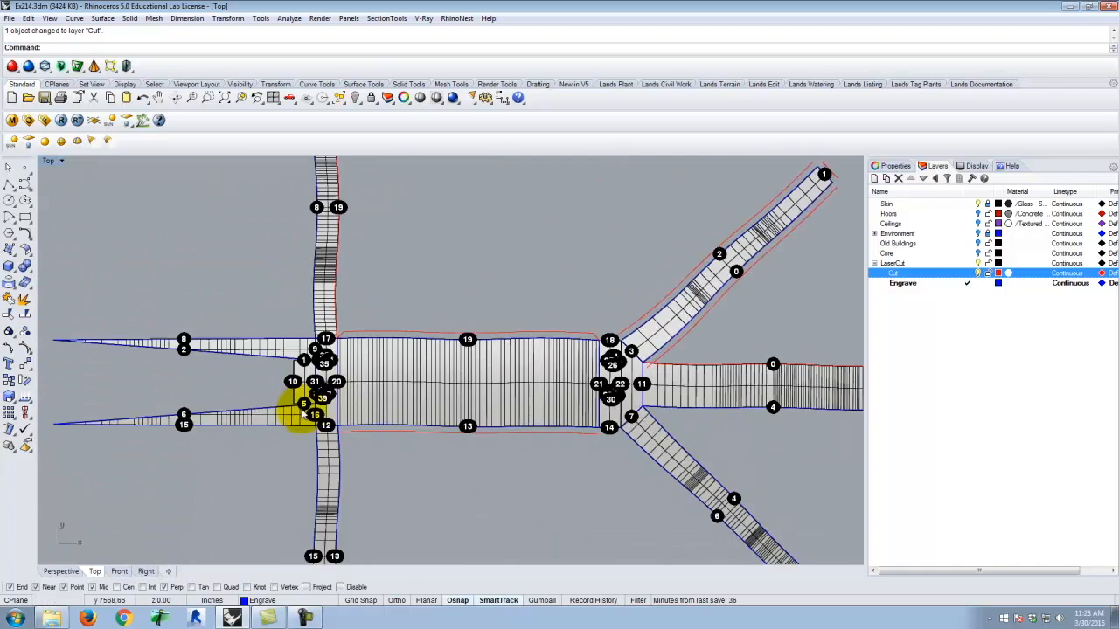
pyautogui.scroll(2, 293, 396)
pyautogui.press('Escape')
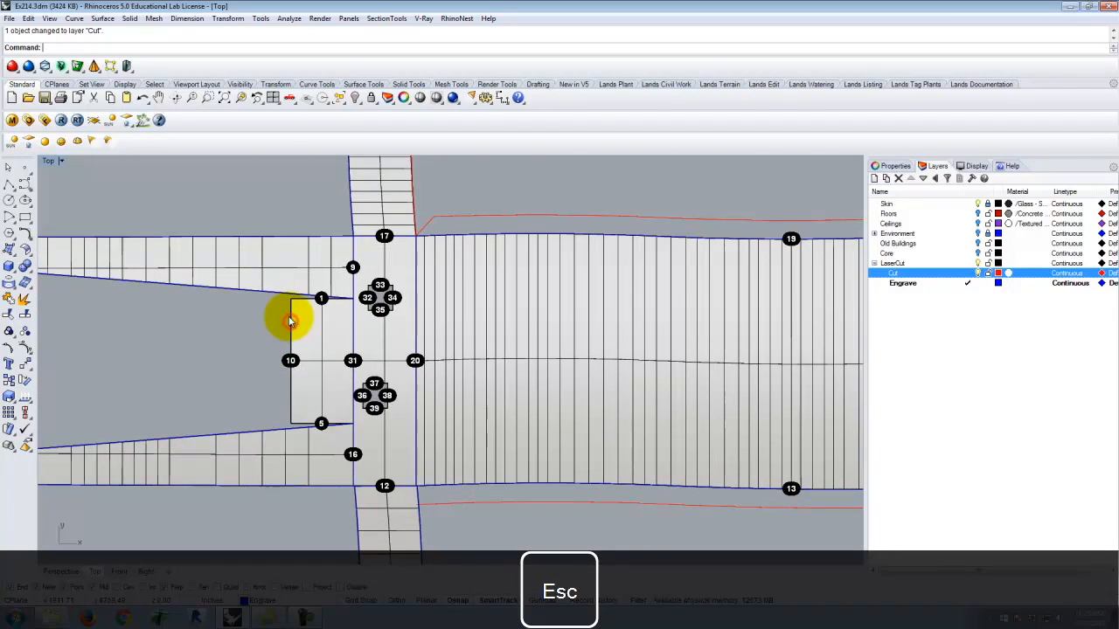
pyautogui.click(9, 186)
pyautogui.click(356, 299)
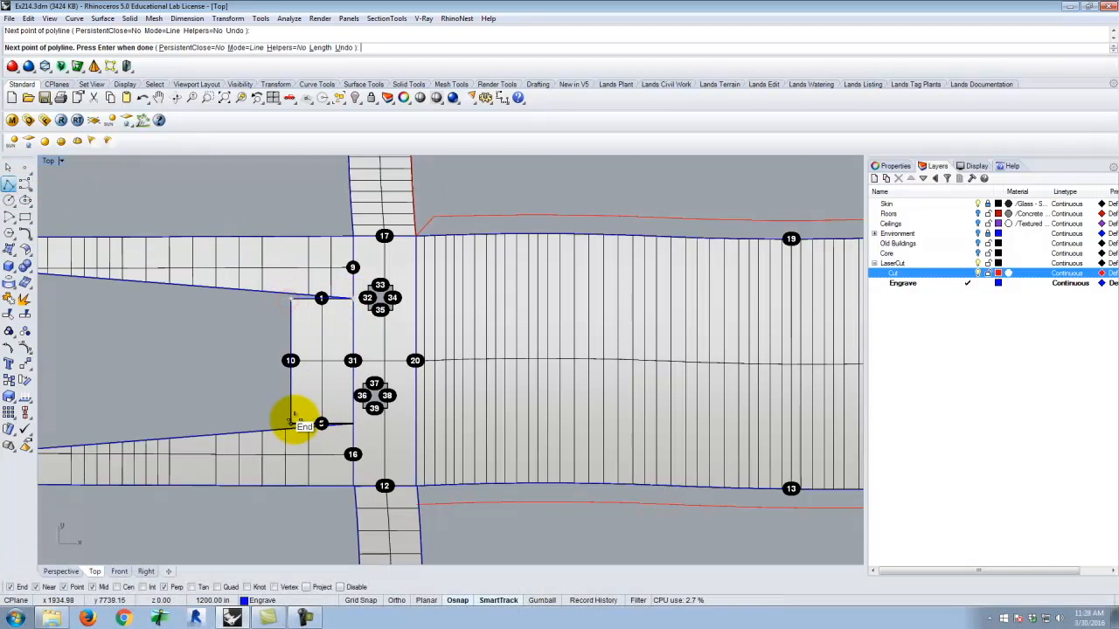
pyautogui.press('Escape')
# Draw a three-segment polyline along the outline of the small rectangular tab between the two tapered strips, snapping to its corners.
pyautogui.click(987, 204)
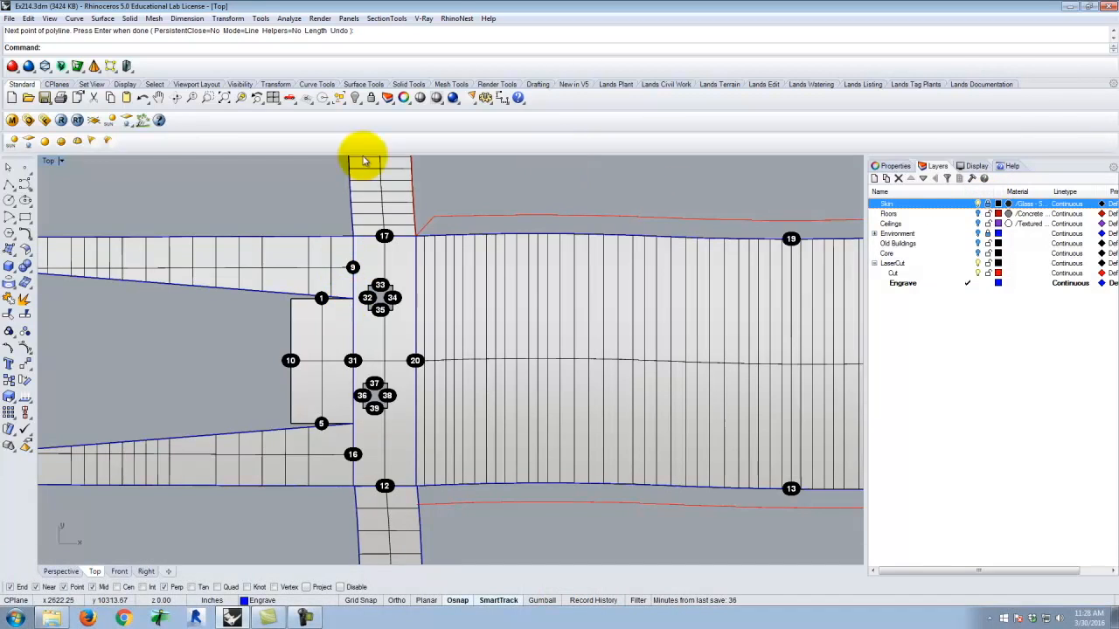
pyautogui.click(8, 190)
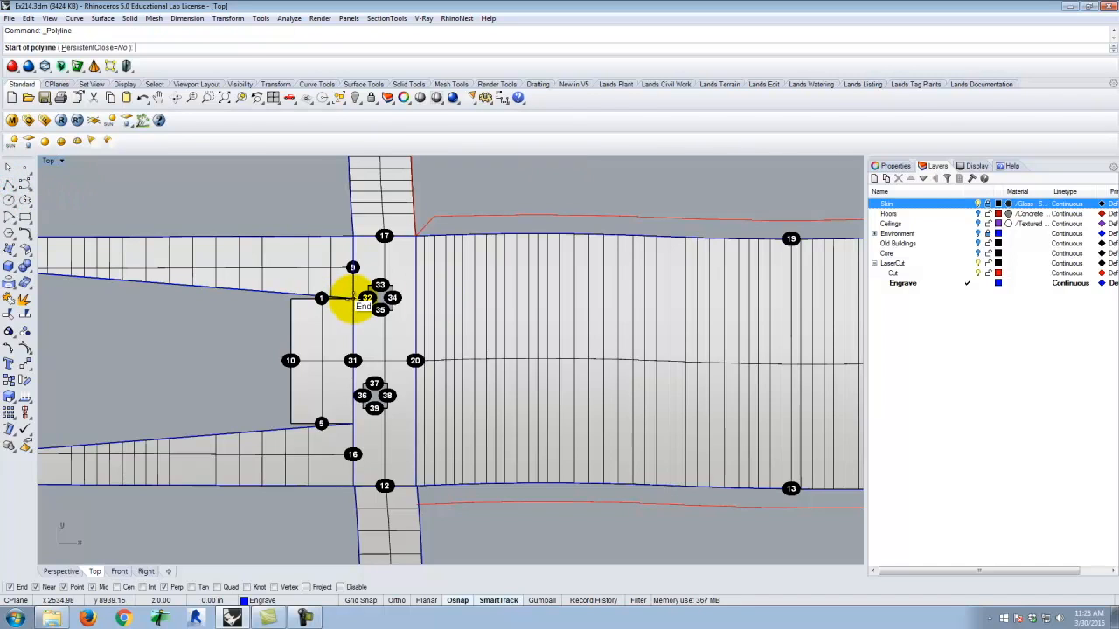
pyautogui.click(353, 298)
pyautogui.click(291, 298)
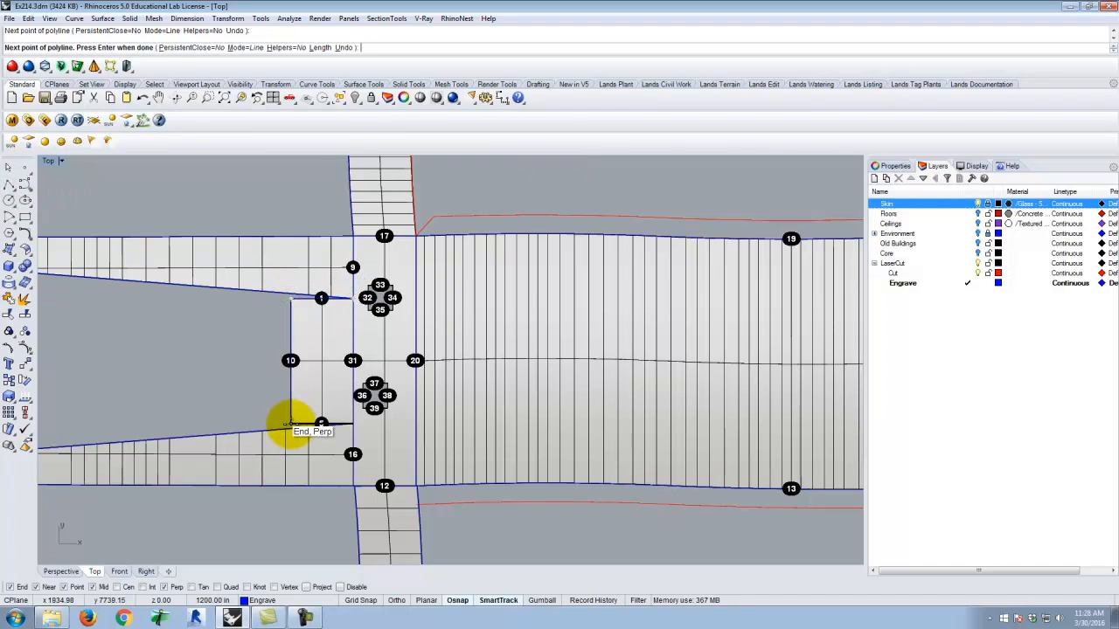
pyautogui.click(292, 426)
pyautogui.click(354, 424)
pyautogui.rightClick(333, 354)
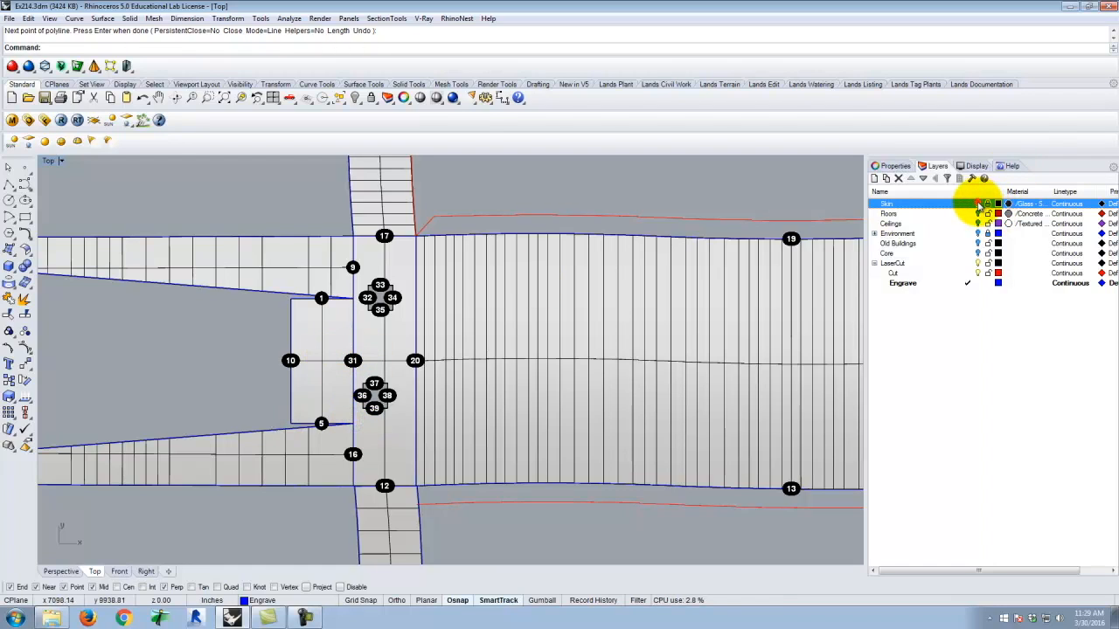
# Hide the Skin layer and trim the vertical line across the rectangular tab's base using all curves as cutters, keeping the tab outline.
pyautogui.click(977, 203)
pyautogui.press('Return')
pyautogui.write('all')
pyautogui.press('Return')
pyautogui.press('Return')
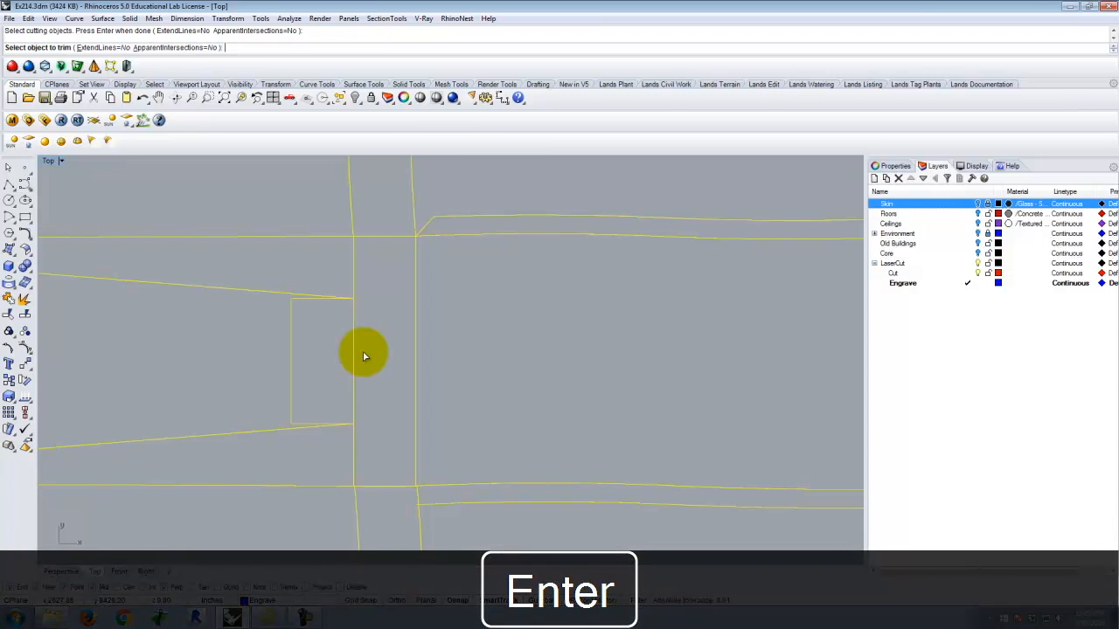
pyautogui.click(292, 367)
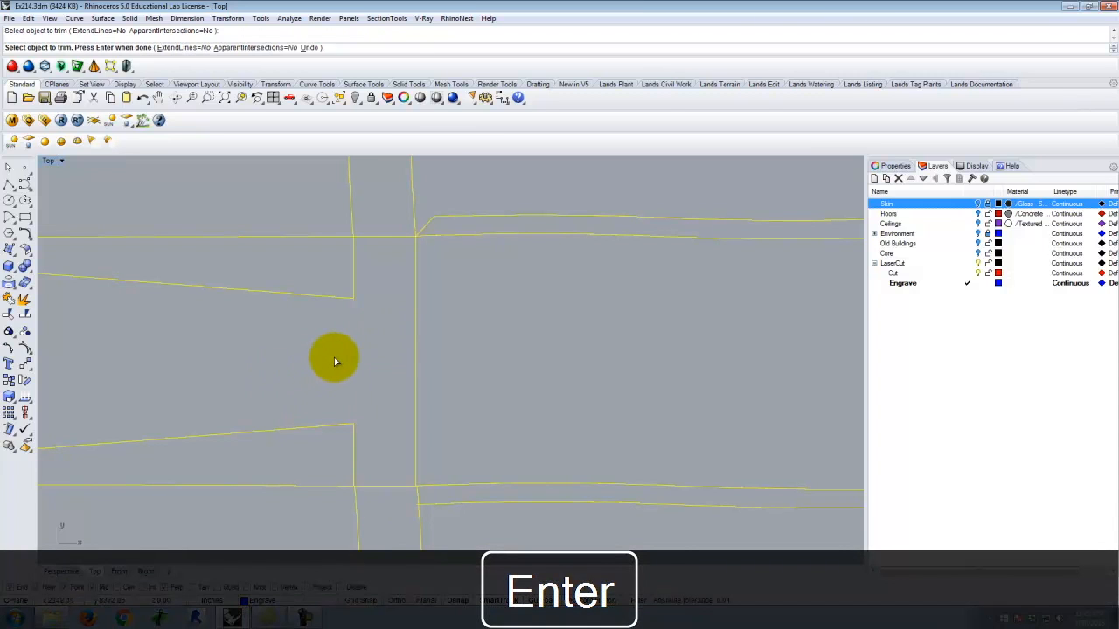
pyautogui.hotkey('ctrl', 'z')
pyautogui.press('Escape')
# Explode the rectangular tab's polyline into separate lines.
pyautogui.click(293, 351)
pyautogui.write('Expldoe')
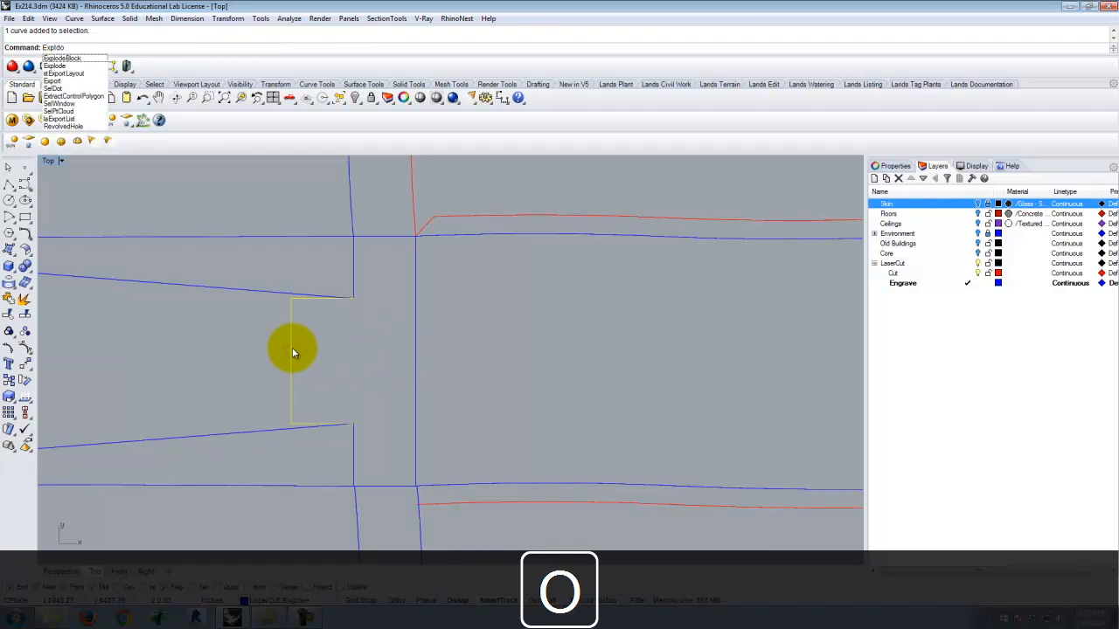
pyautogui.press('Return')
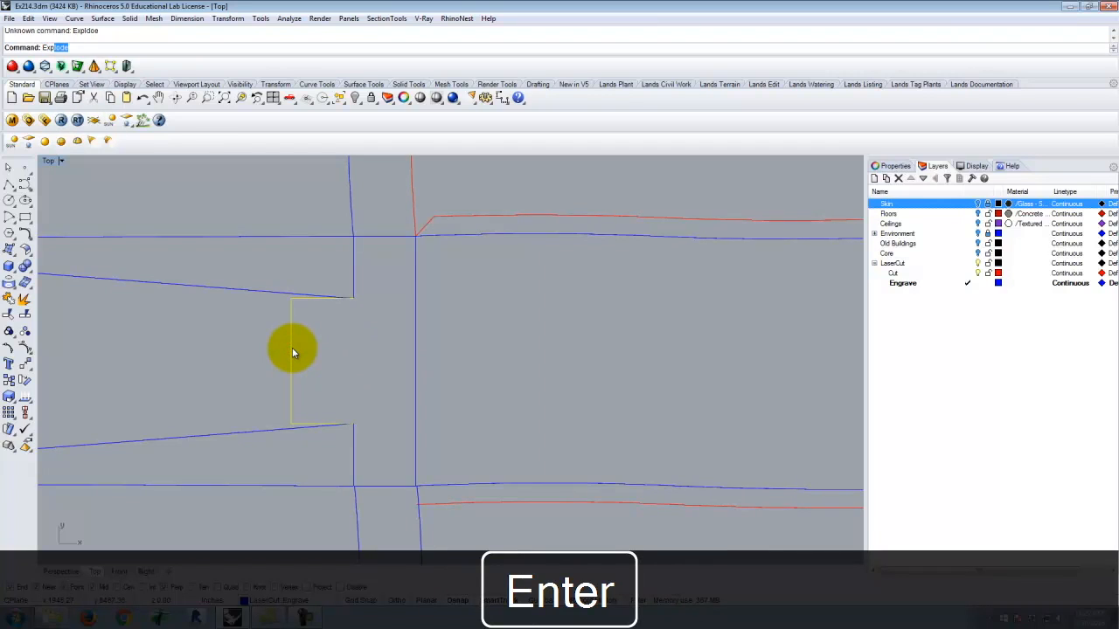
pyautogui.press('Return')
# Offset the rectangular tab's outer vertical line by 180.119 inches, away from the body.
pyautogui.click(291, 351)
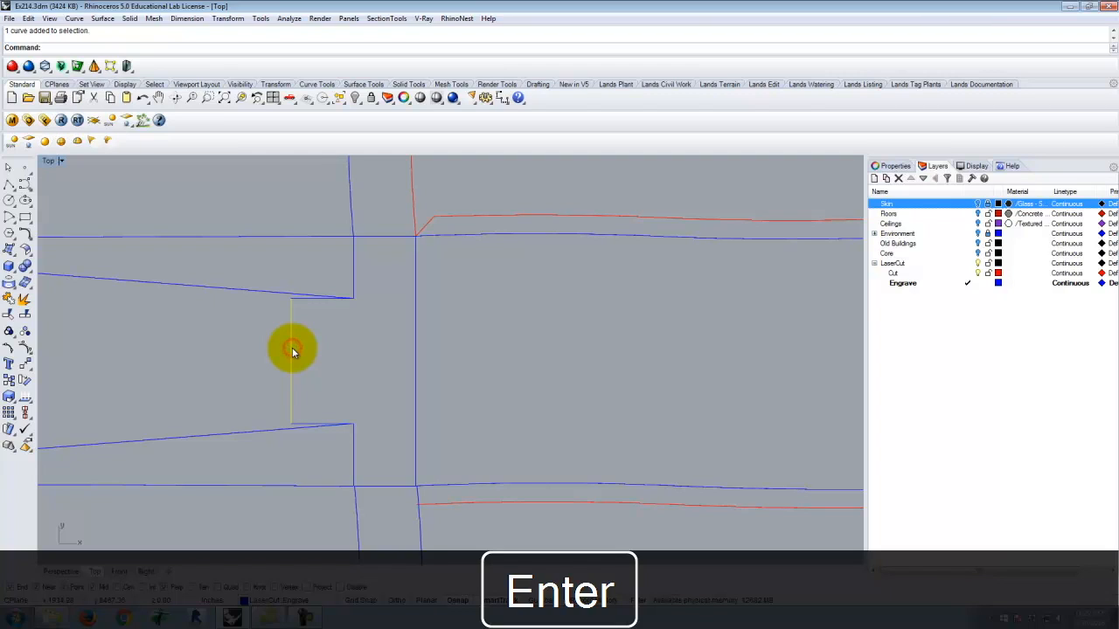
pyautogui.write('Offset')
pyautogui.press('Return')
pyautogui.press('Return')
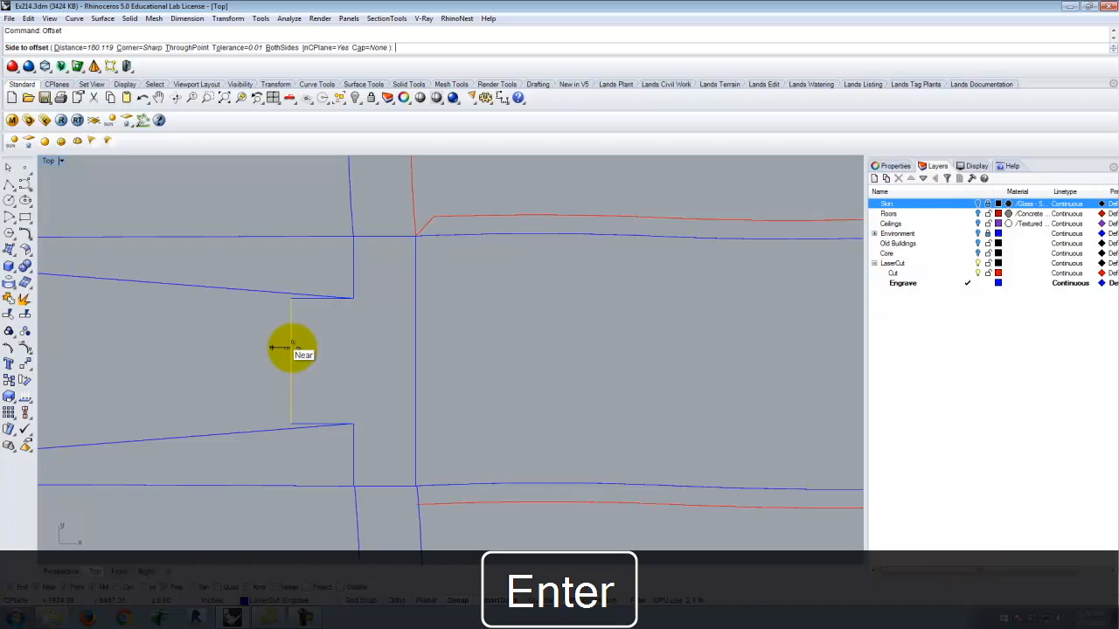
pyautogui.click(273, 349)
pyautogui.press('Escape')
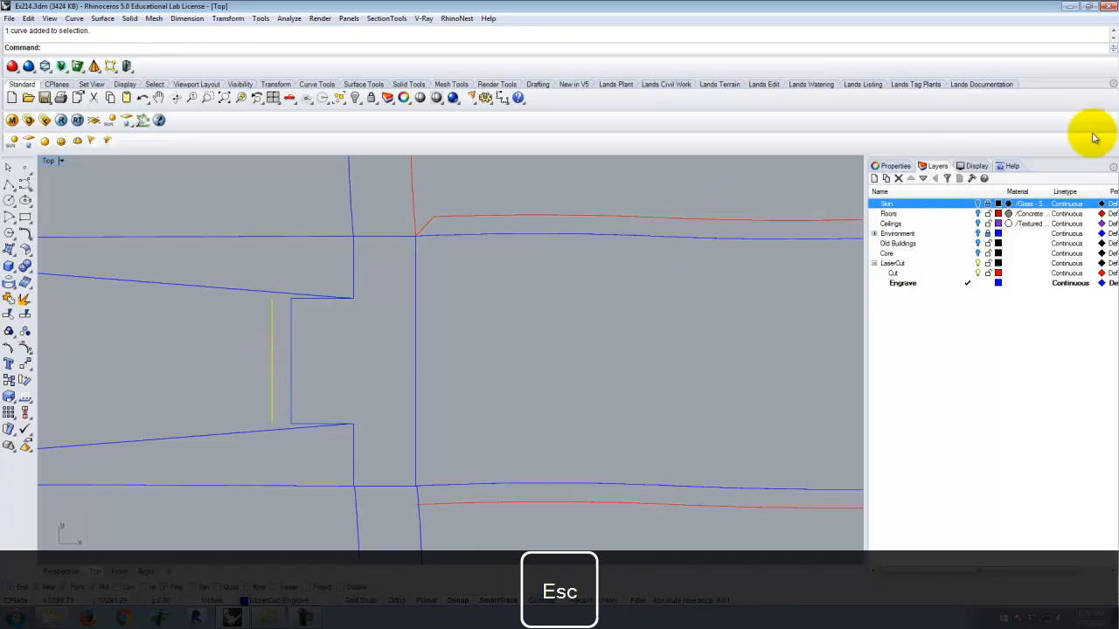
# Change the offset line beside the rectangular tab to the Cut layer.
pyautogui.rightClick(913, 276)
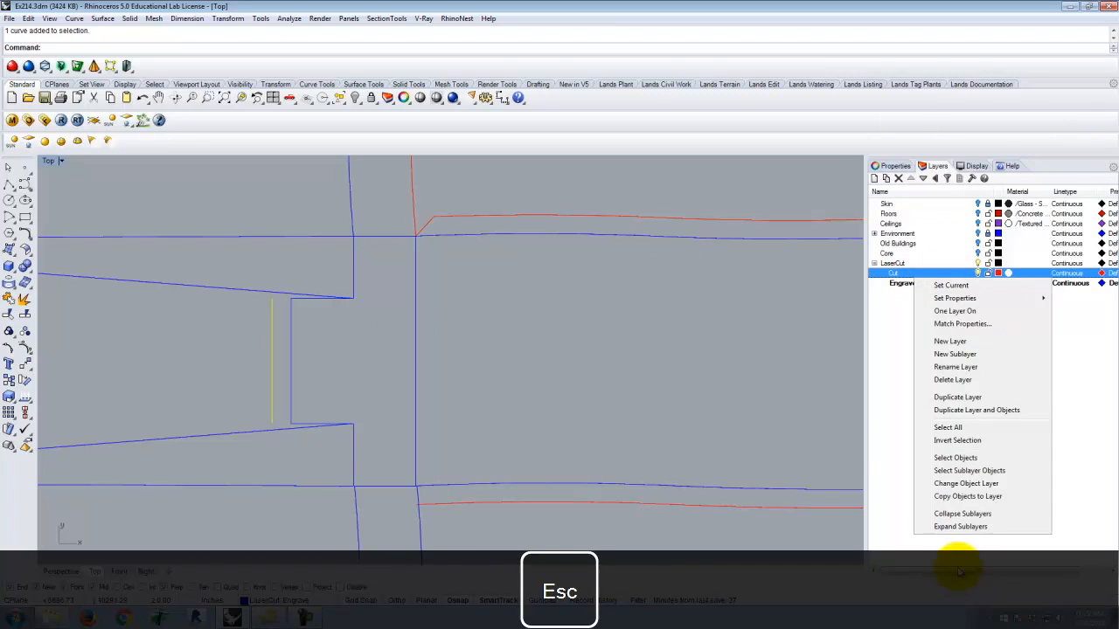
pyautogui.click(963, 484)
pyautogui.scroll(-4, 200, 356)
pyautogui.scroll(-2, 228, 360)
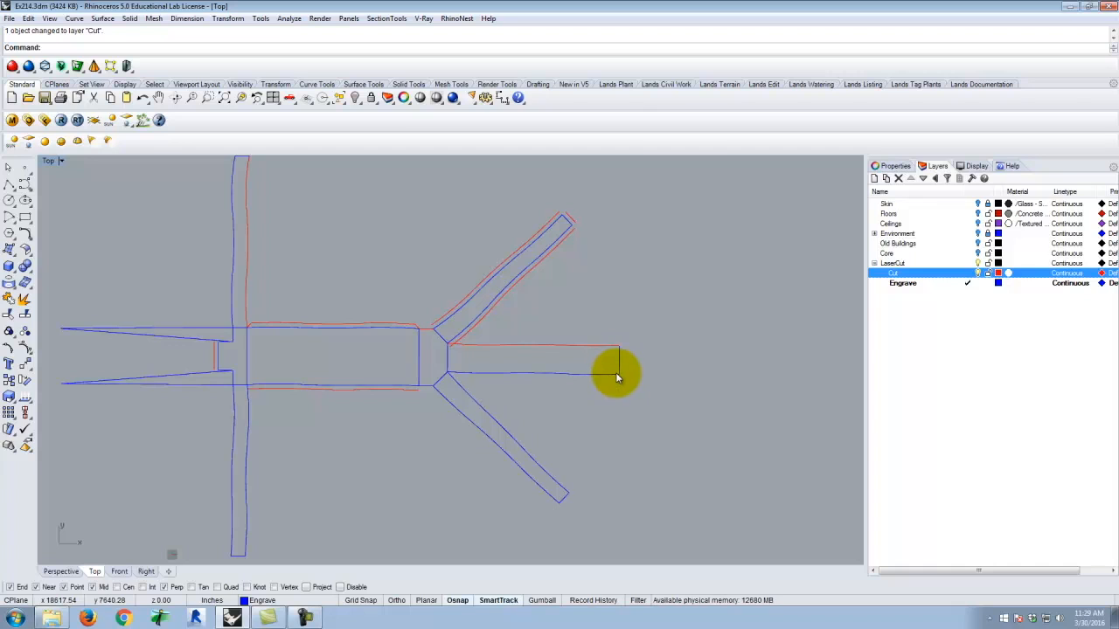
# Turn on the Skin layer to show the numbered unrolled surfaces beneath the laser-cut curves.
pyautogui.scroll(-2, 620, 371)
pyautogui.scroll(2, 373, 393)
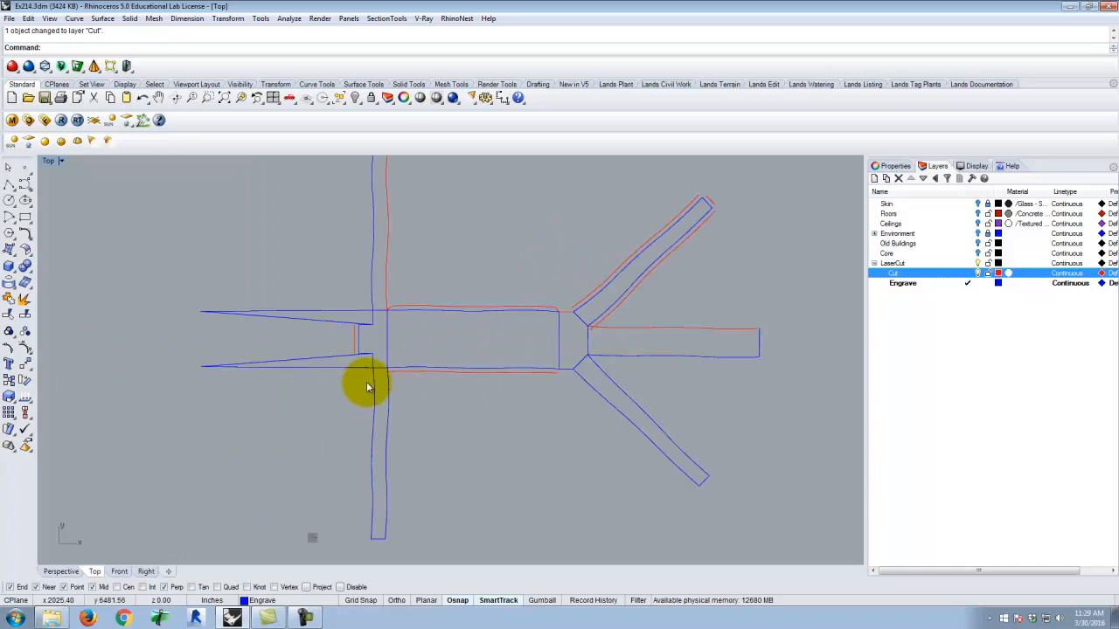
pyautogui.scroll(1, 342, 330)
pyautogui.click(977, 205)
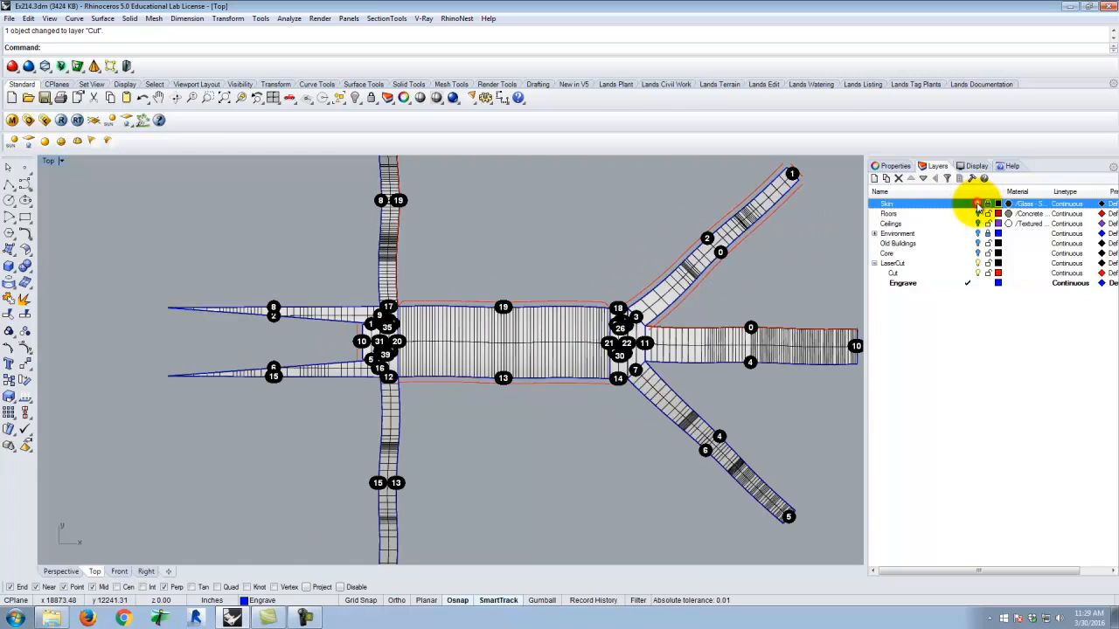
# Offset the outer long edge of the upper pointed strip (edge 8) by 180.119 inches, away from the skin.
pyautogui.scroll(-2, 292, 329)
pyautogui.scroll(3, 325, 361)
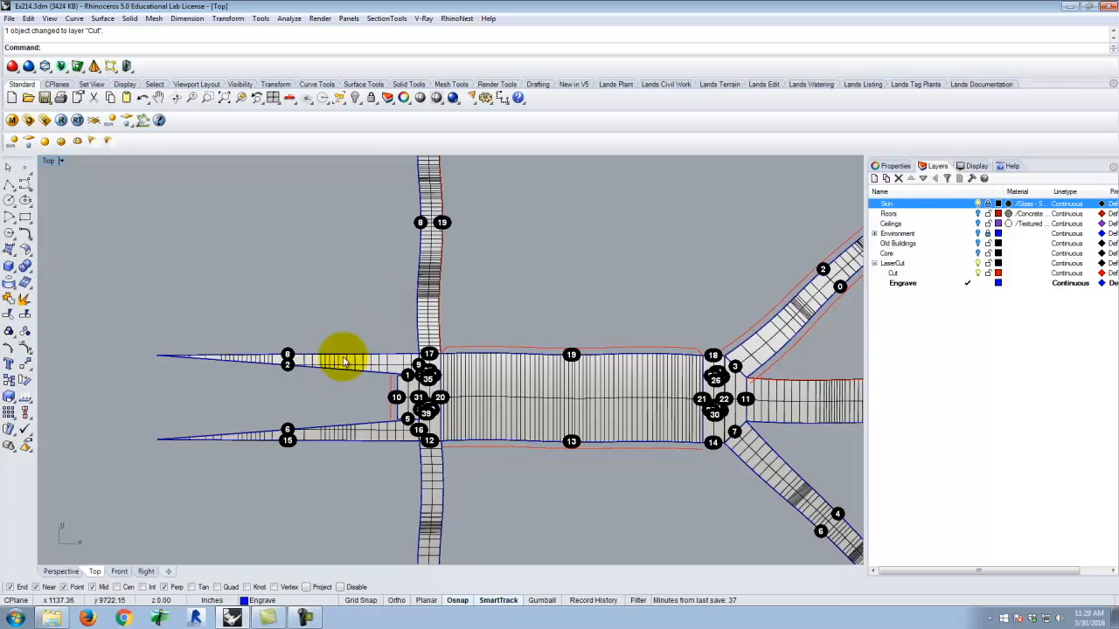
pyautogui.scroll(2, 368, 358)
pyautogui.scroll(-1, 385, 362)
pyautogui.press('Escape')
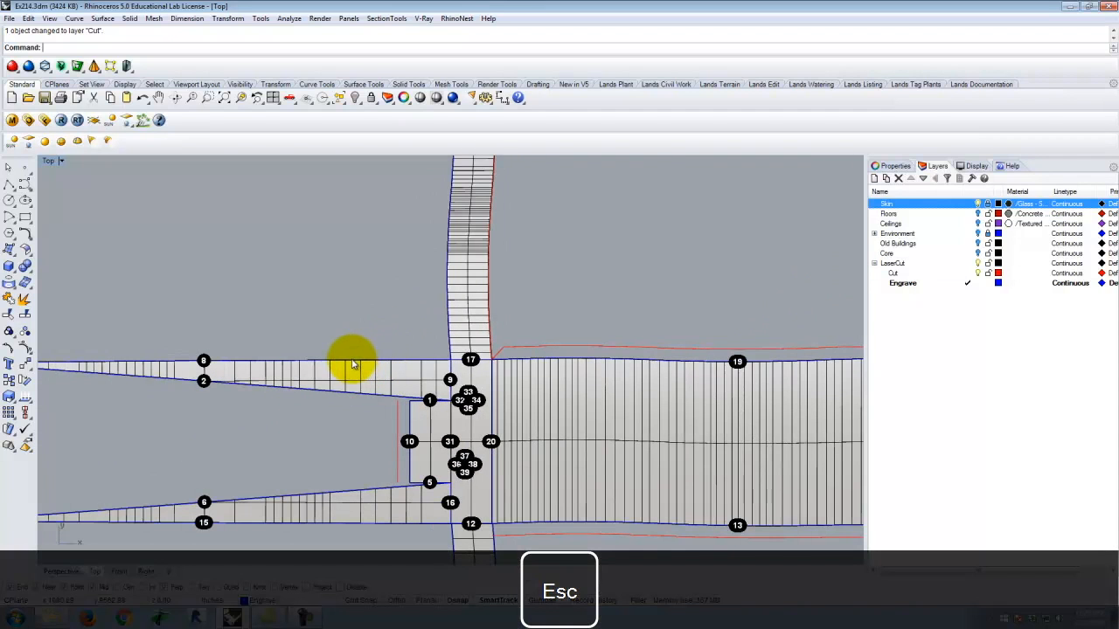
pyautogui.click(363, 362)
pyautogui.write('offset')
pyautogui.press('Return')
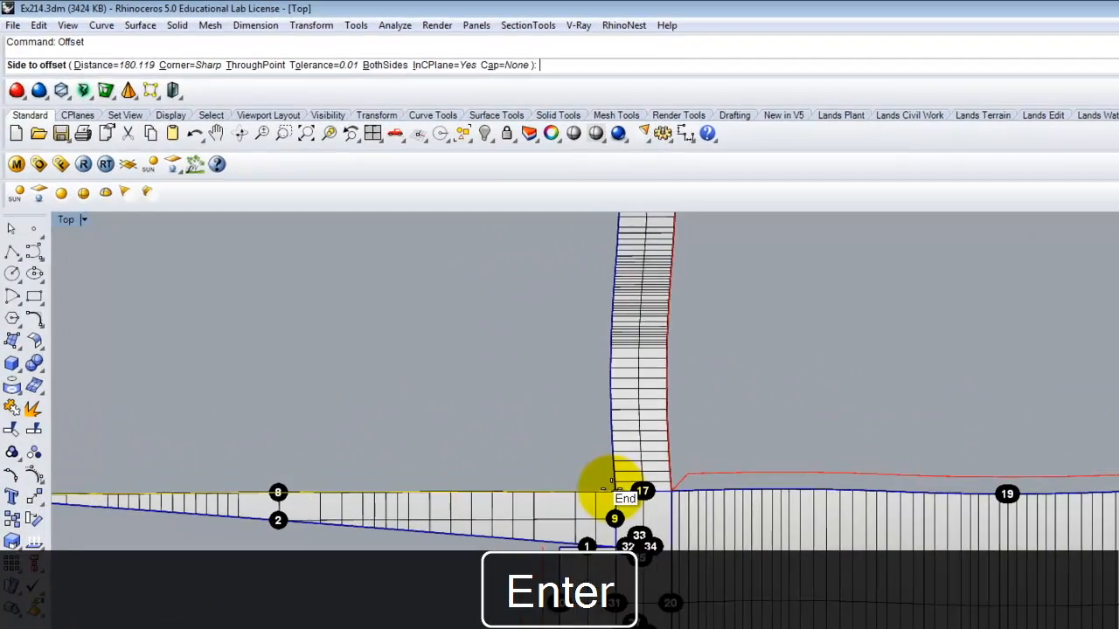
pyautogui.click(476, 420)
pyautogui.press('Escape')
pyautogui.click(519, 477)
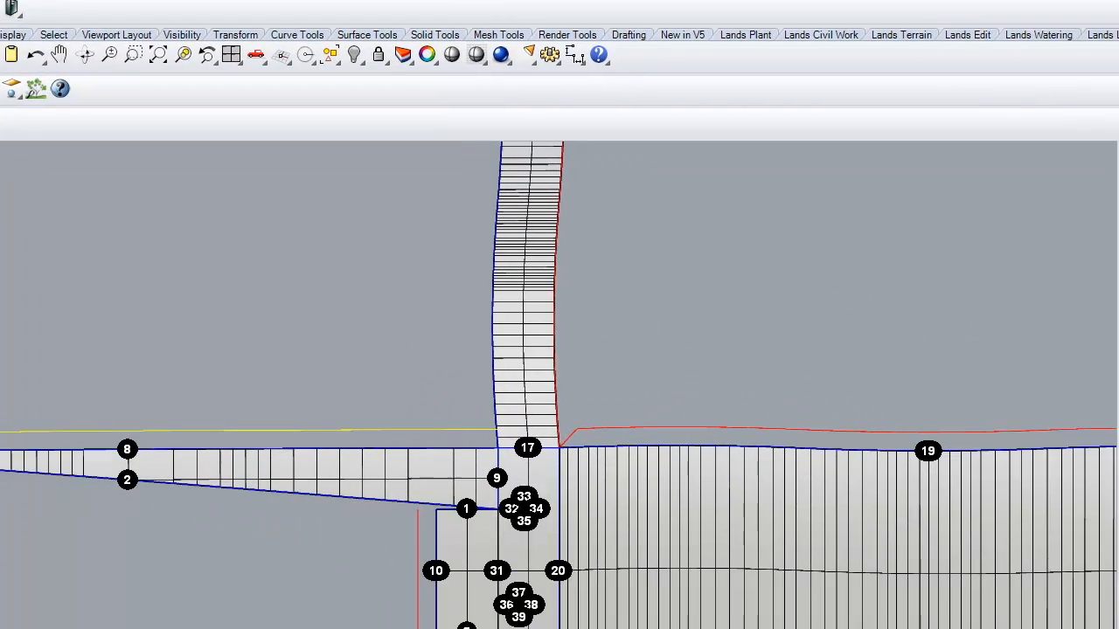
pyautogui.rightClick(865, 31)
pyautogui.click(940, 342)
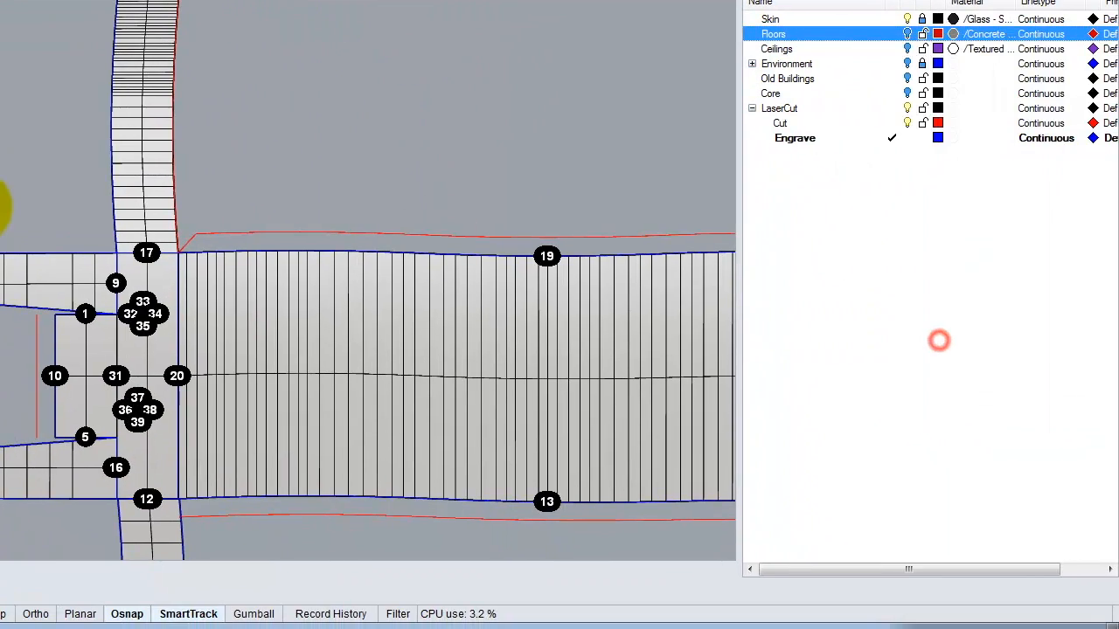
pyautogui.hotkey('ctrl', 'z')
# Change the offset line above the upper pointed strip to the Cut layer.
pyautogui.click(852, 121)
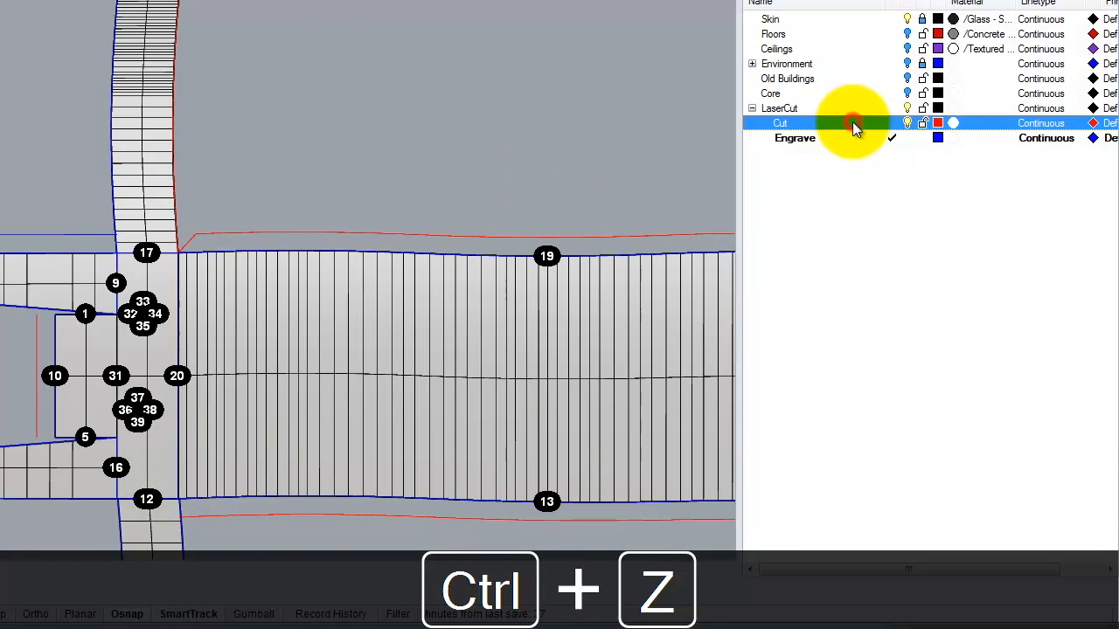
pyautogui.rightClick(852, 121)
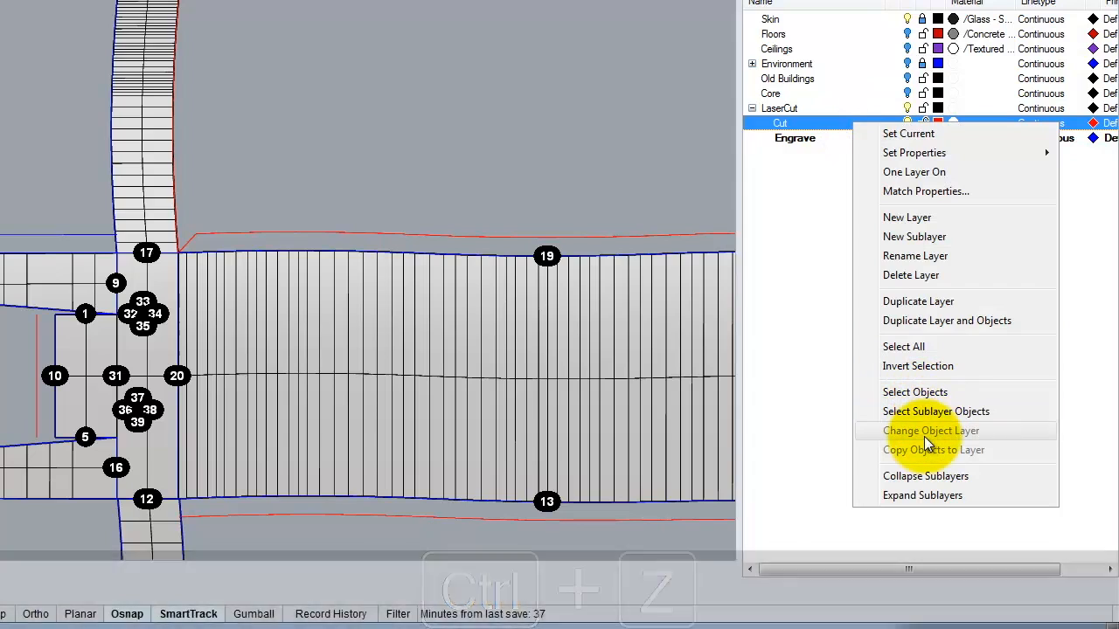
pyautogui.press('Escape')
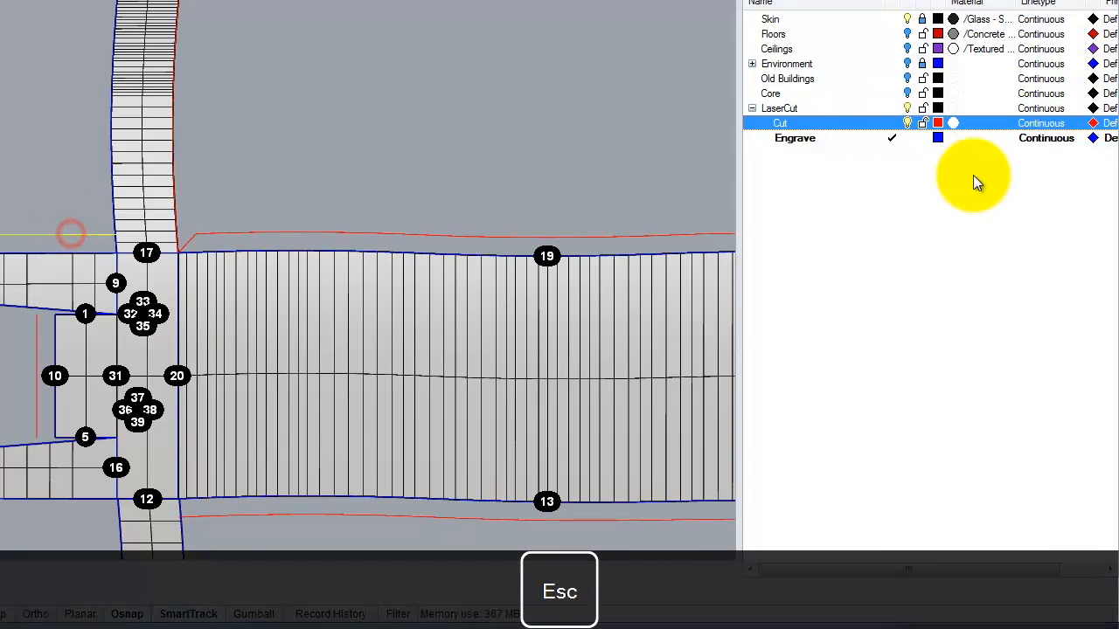
pyautogui.rightClick(821, 122)
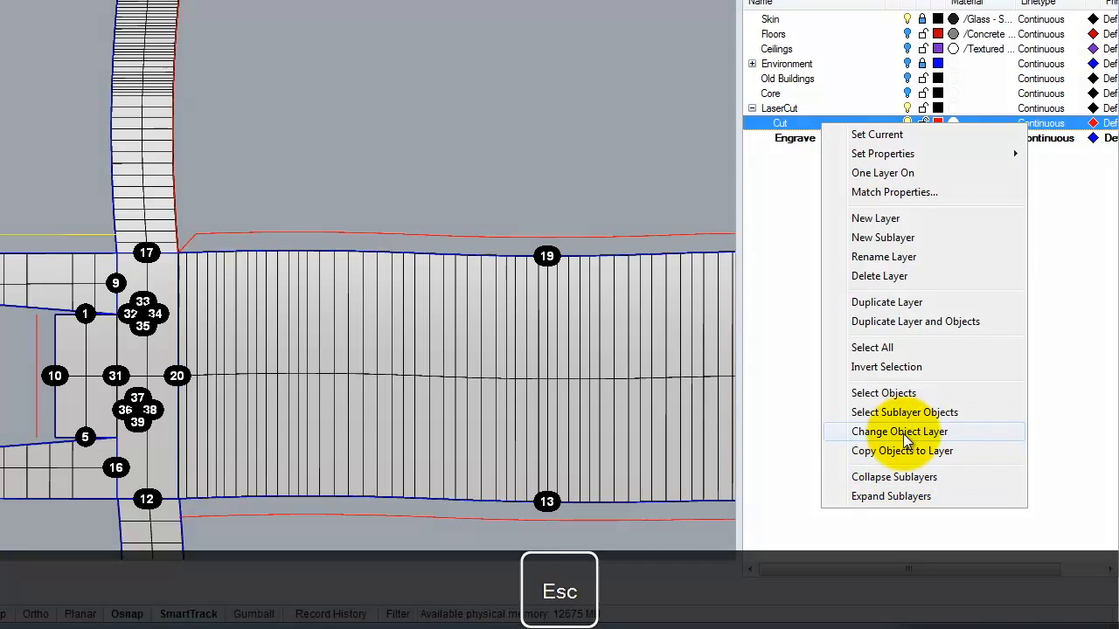
pyautogui.click(903, 431)
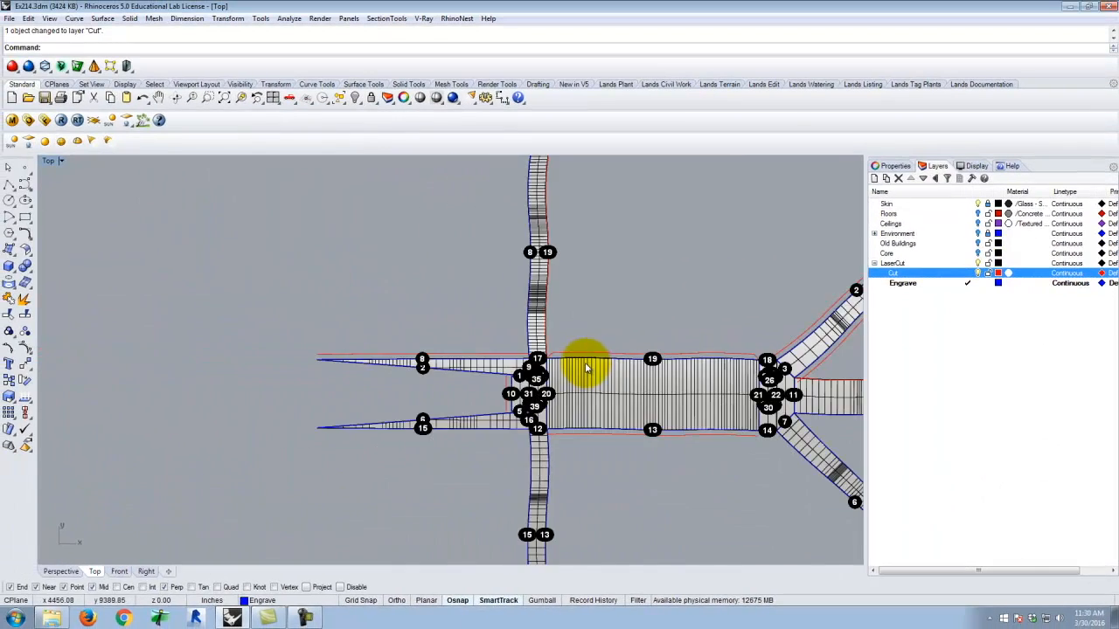
# Hide the Skin layer and make Cut the current layer.
pyautogui.scroll(-2, 399, 300)
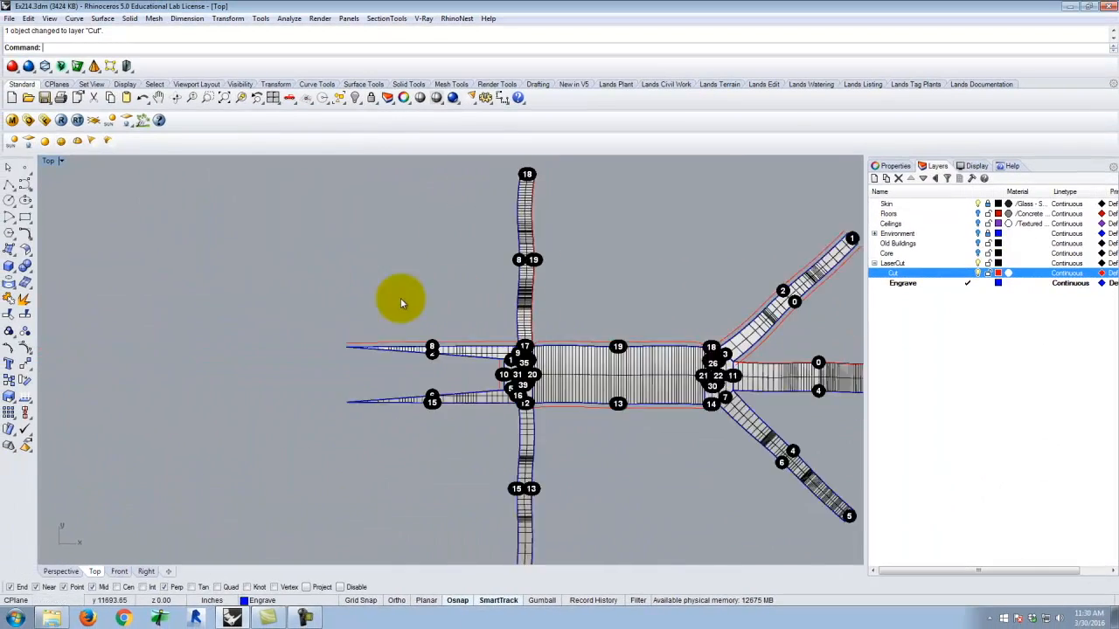
pyautogui.scroll(1, 731, 369)
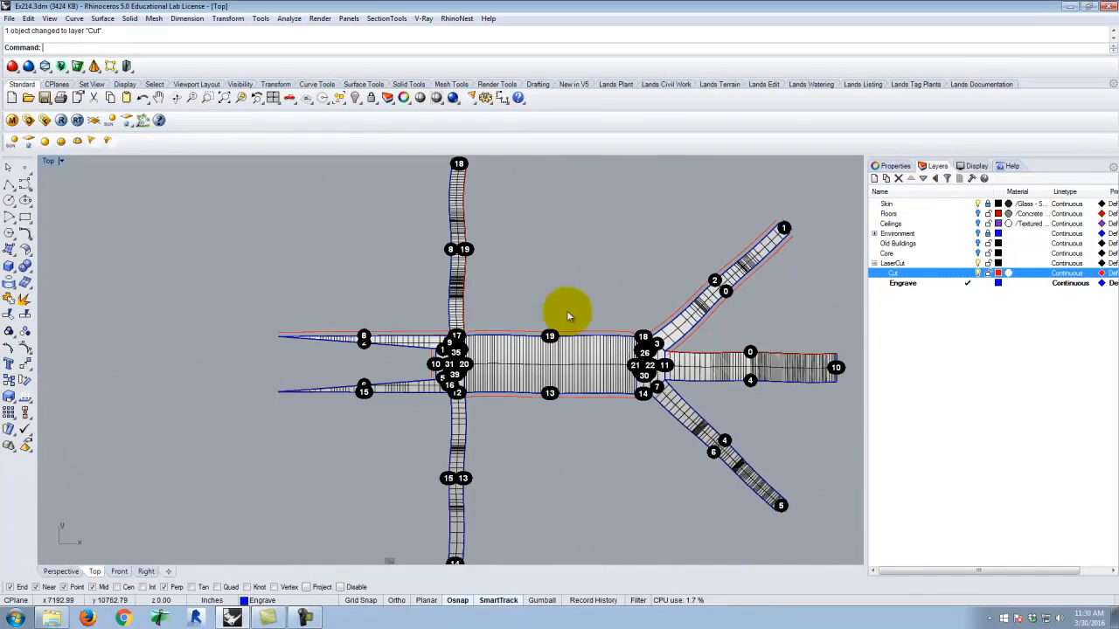
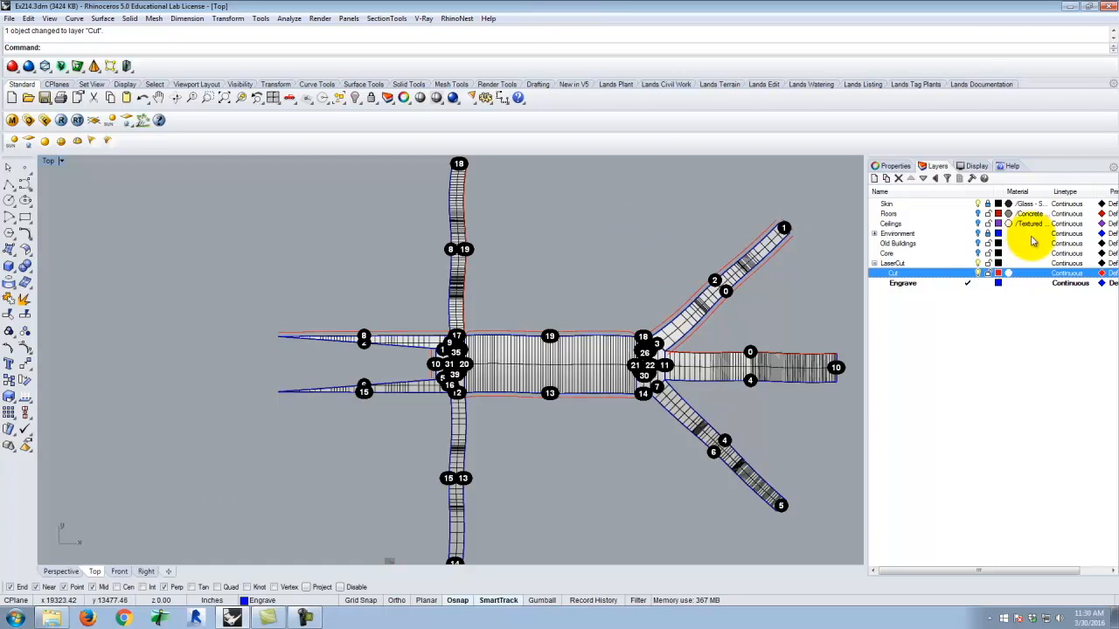
pyautogui.click(966, 203)
pyautogui.press('Escape')
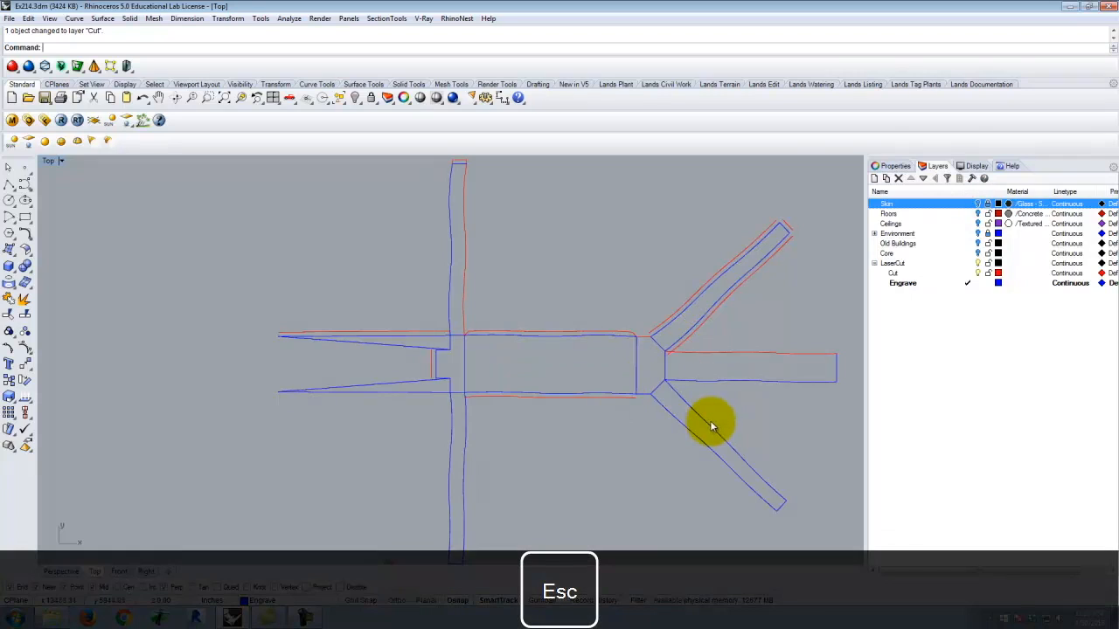
pyautogui.scroll(-5, 551, 387)
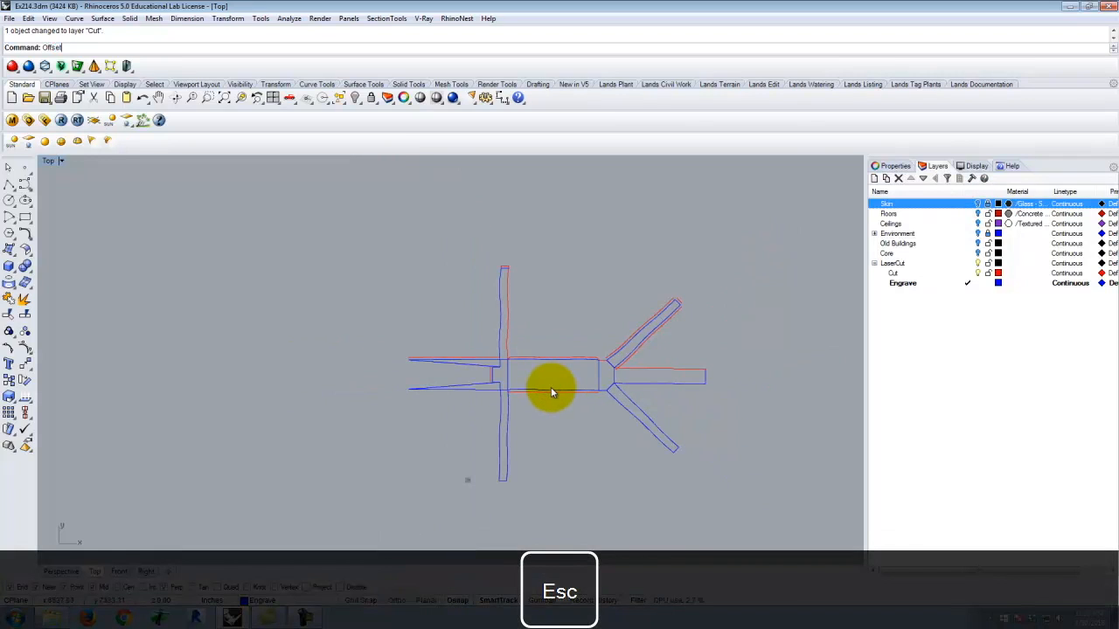
pyautogui.doubleClick(950, 274)
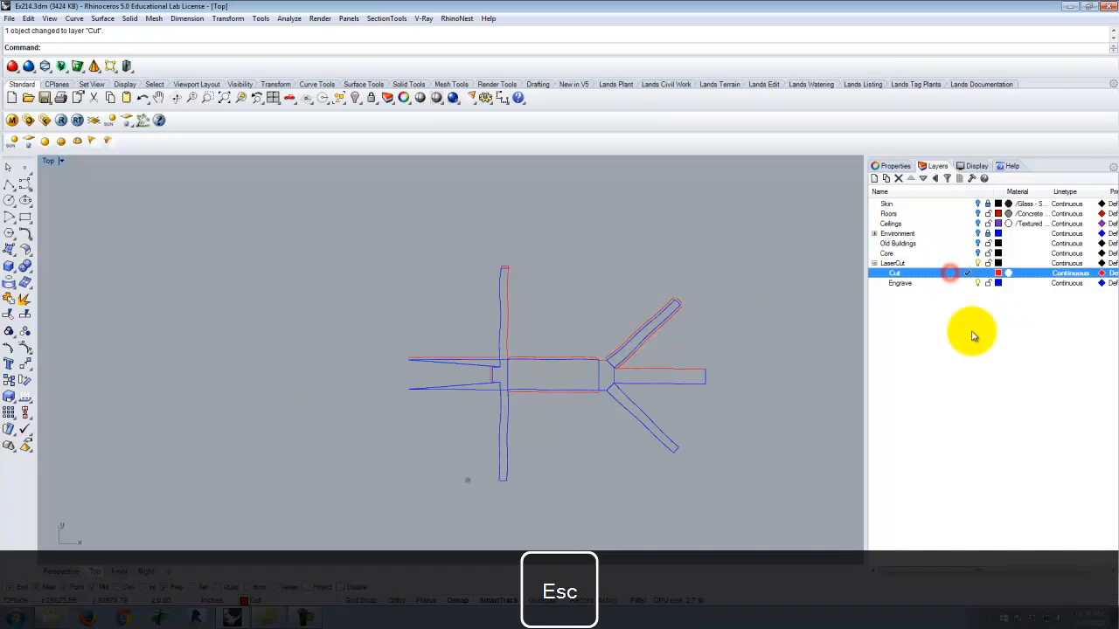
# Offset both long edges and the end edge of the lower diagonal arm outward by 180.119 inches.
pyautogui.write('Offs')
pyautogui.press('Return')
pyautogui.scroll(5, 651, 450)
pyautogui.click(662, 399)
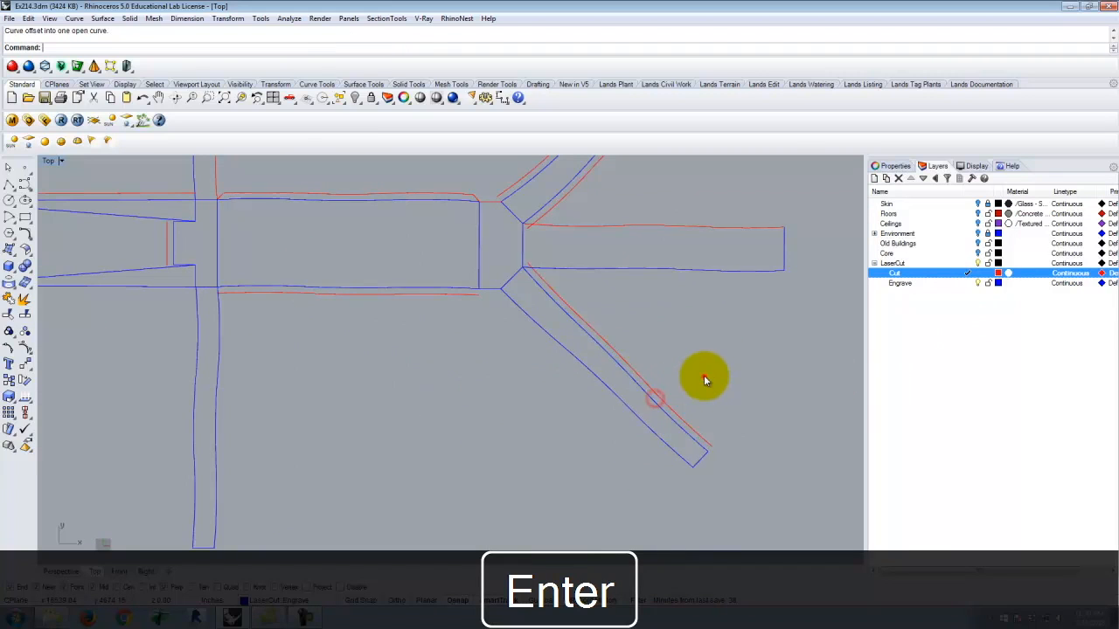
pyautogui.click(703, 376)
pyautogui.click(638, 418)
pyautogui.press('Return')
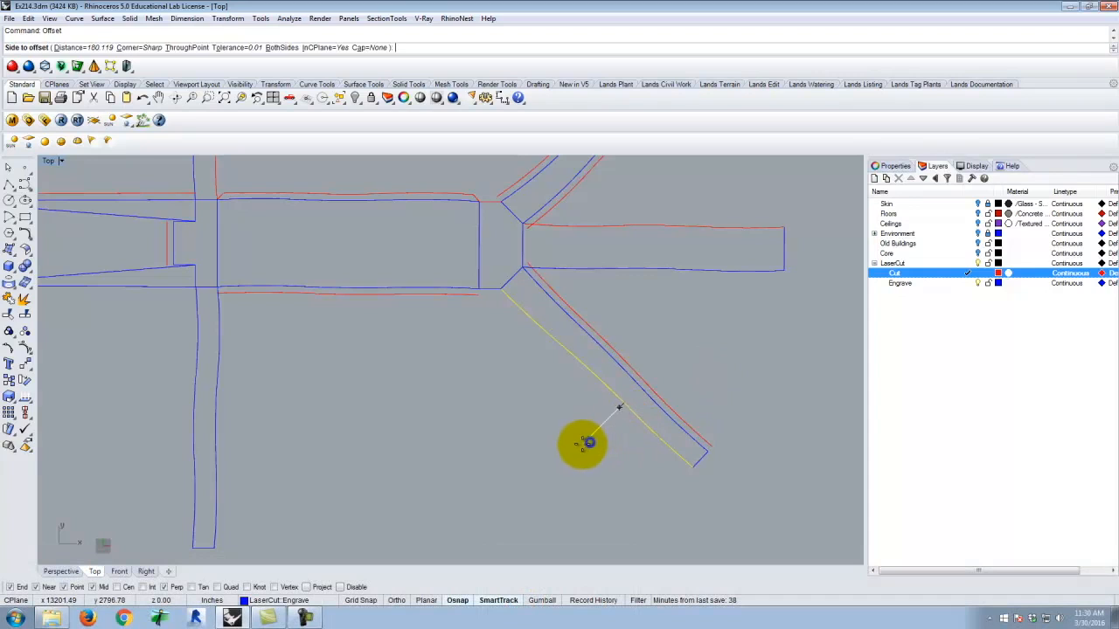
pyautogui.click(577, 448)
pyautogui.press('Return')
pyautogui.click(743, 472)
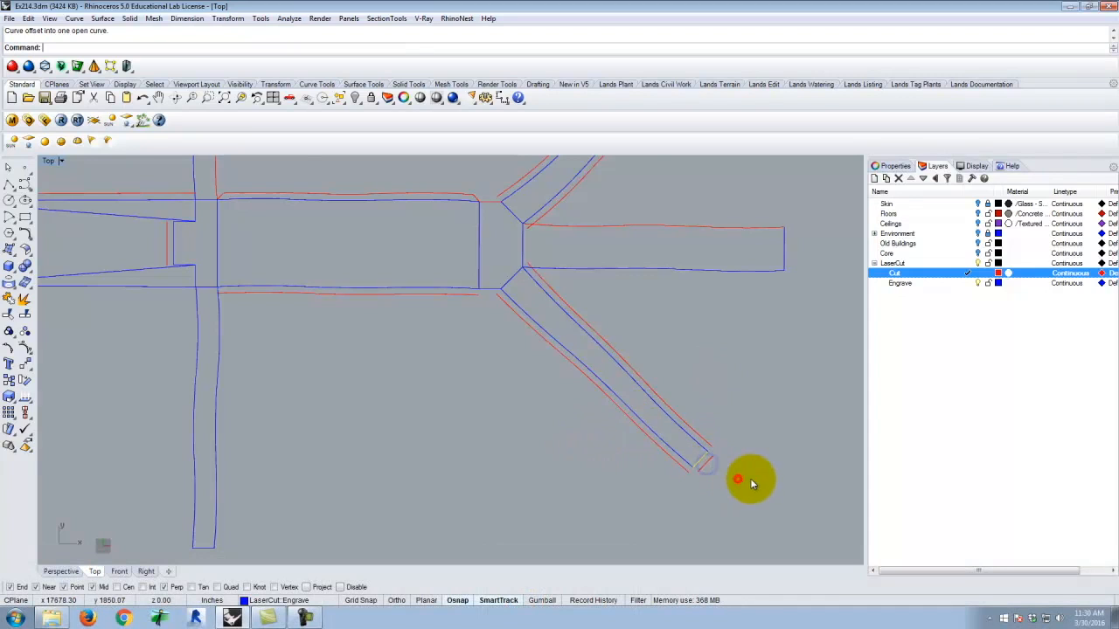
# Offset the outer long edge of the lower pointed strip by 180.119 inches, away from the body.
pyautogui.scroll(-3, 612, 426)
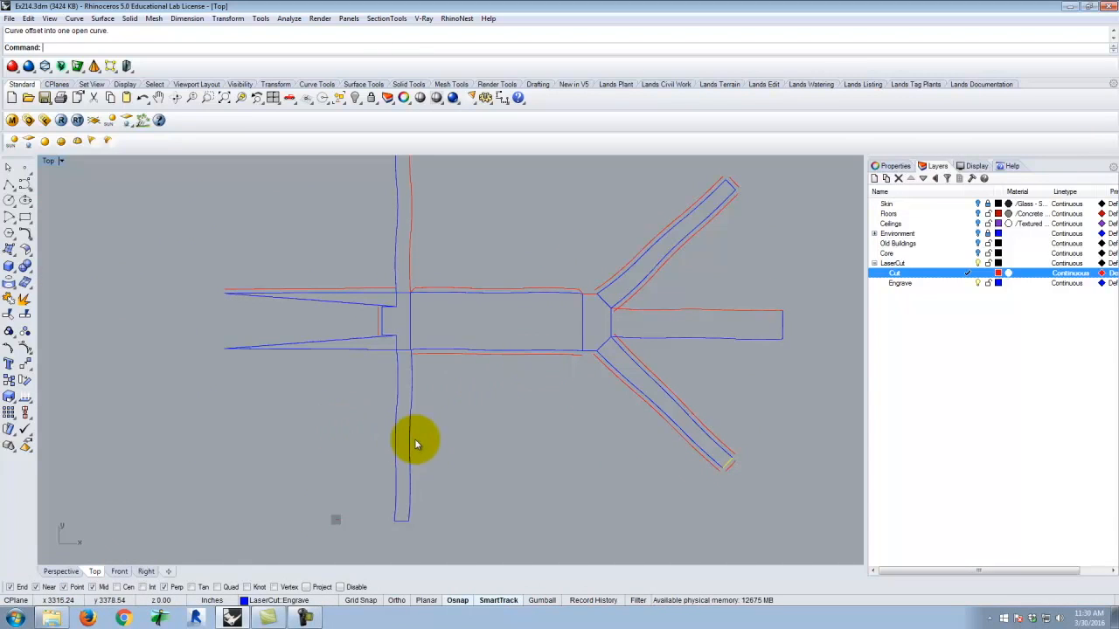
pyautogui.rightClick(361, 355)
pyautogui.press('Escape')
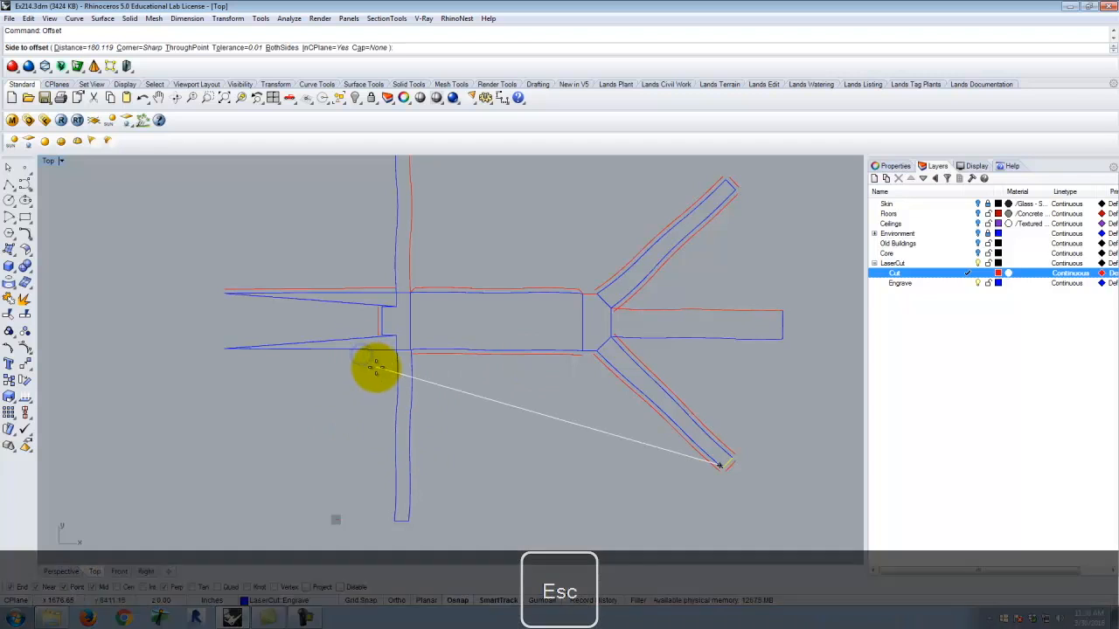
pyautogui.click(364, 365)
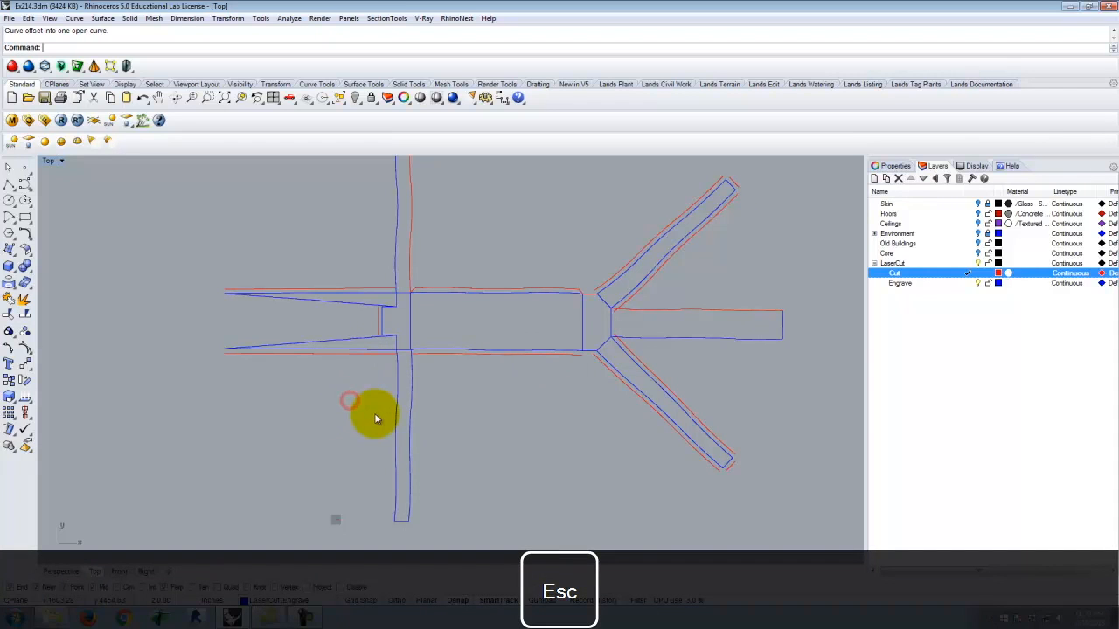
# Change the lower long edge and the end edge of the central horizontal arm to the Cut layer.
pyautogui.scroll(-1, 638, 388)
pyautogui.scroll(2, 708, 376)
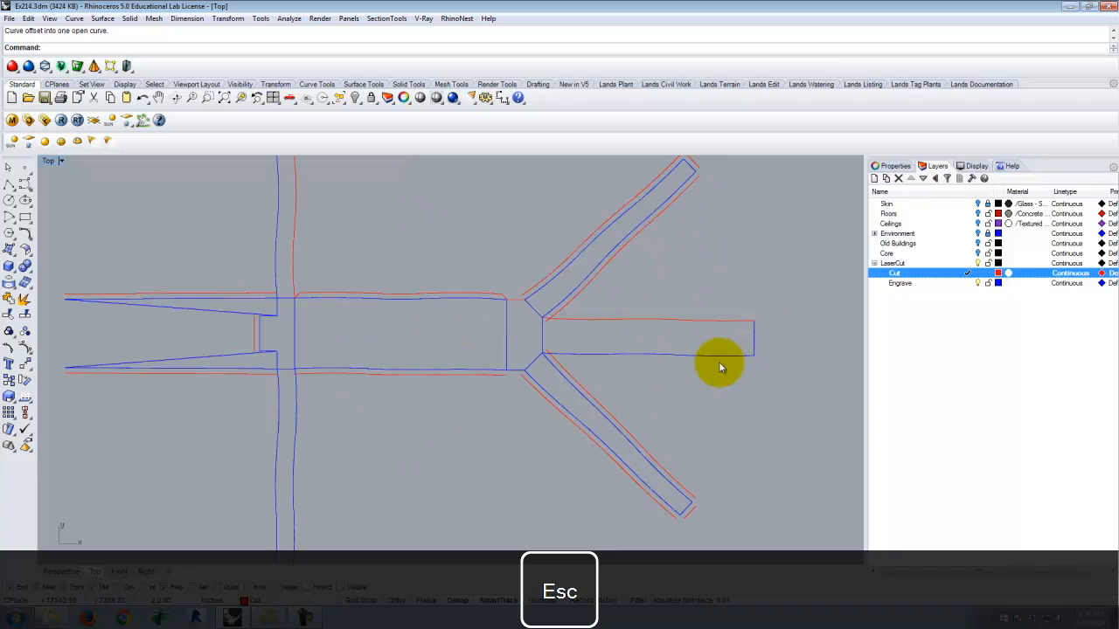
pyautogui.click(719, 355)
pyautogui.click(753, 337)
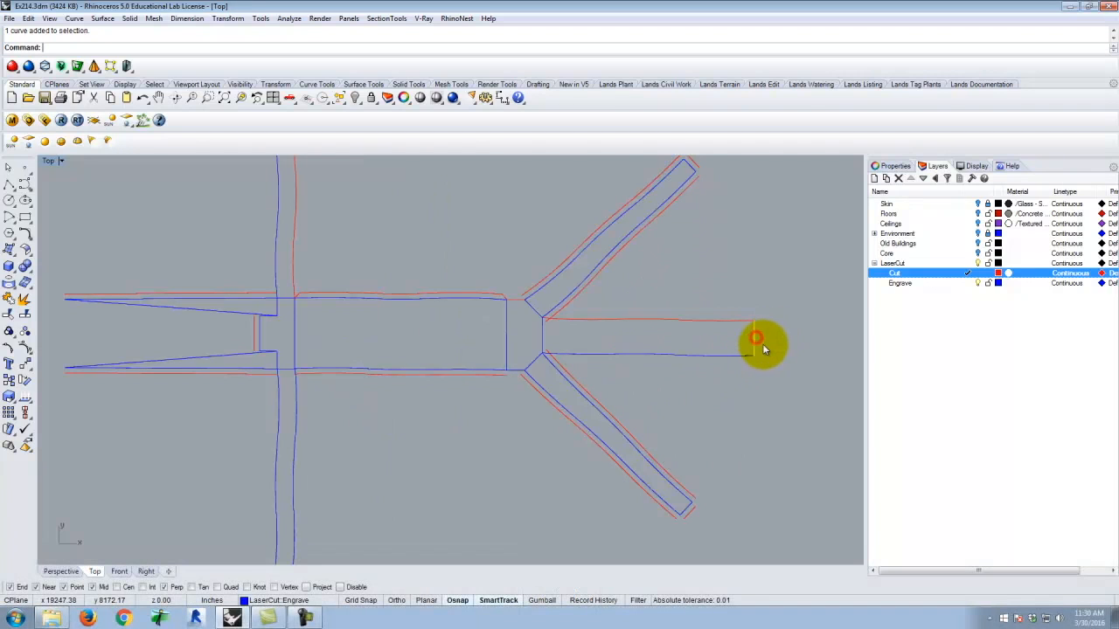
pyautogui.keyDown('shift'); pyautogui.click(726, 360); pyautogui.keyUp('shift')
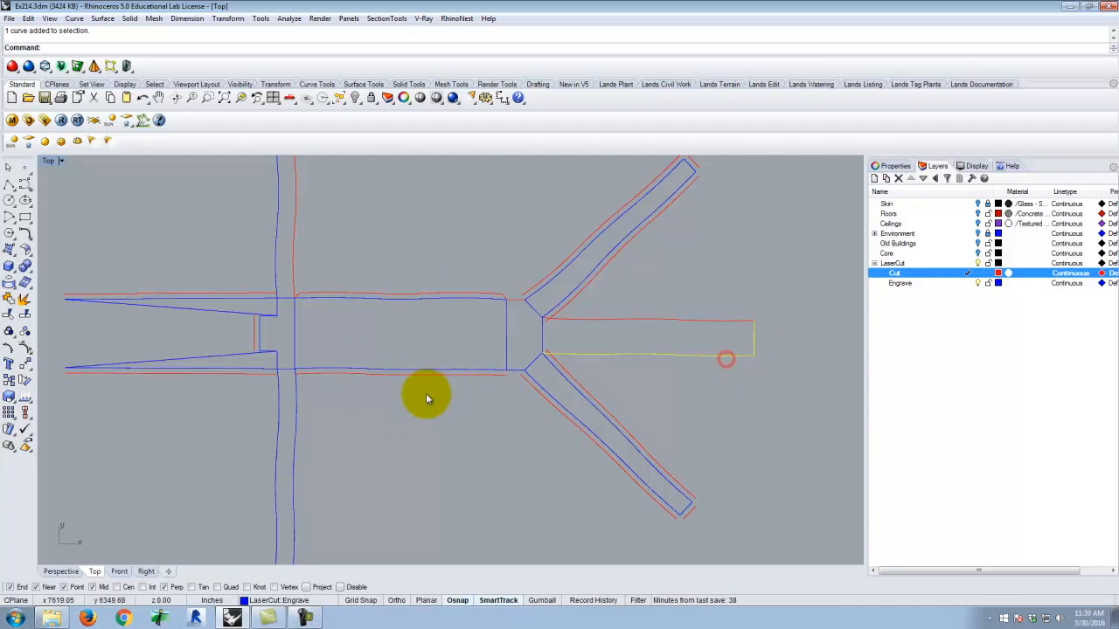
pyautogui.rightClick(913, 274)
pyautogui.click(965, 479)
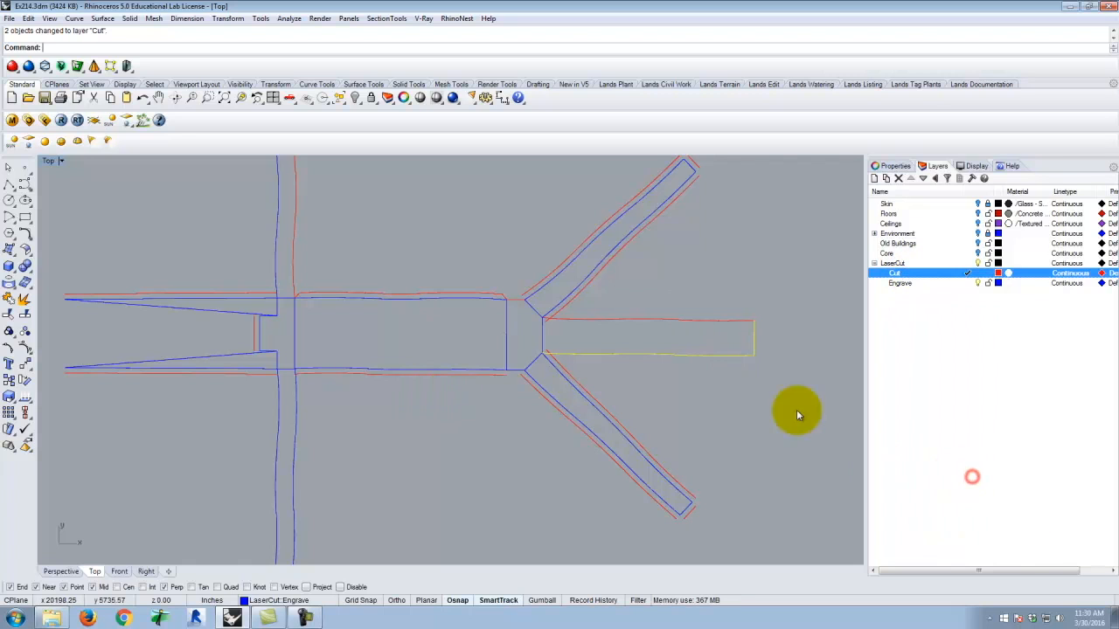
# Change the two long edges of the lower vertical arm to the Cut layer, leaving its end edge on Engrave.
pyautogui.scroll(-4, 764, 321)
pyautogui.scroll(6, 426, 391)
pyautogui.scroll(-4, 509, 328)
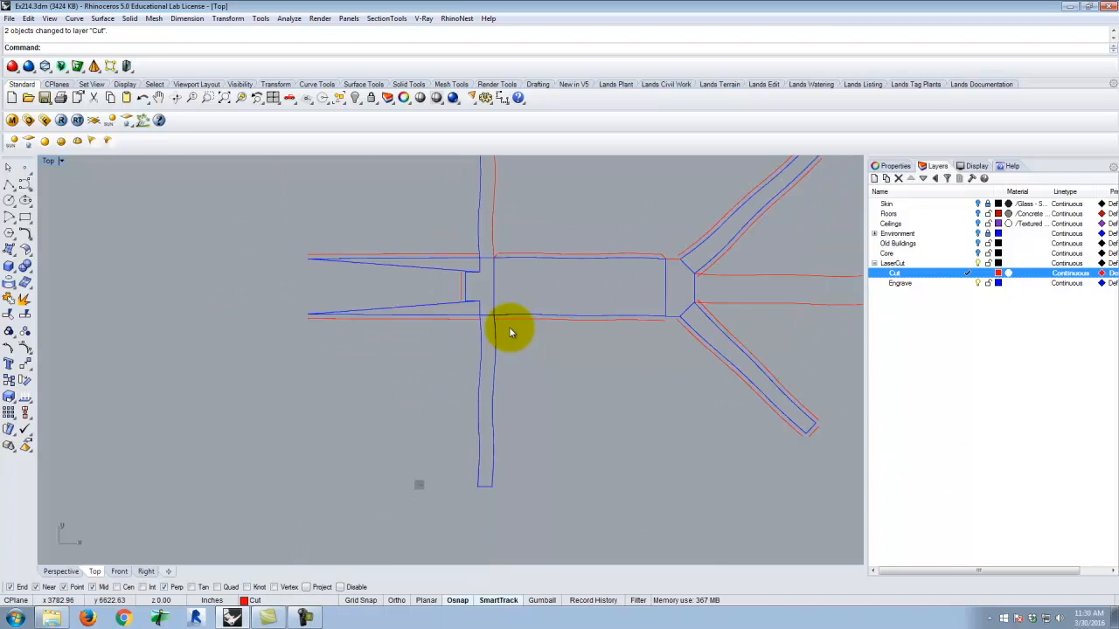
pyautogui.click(495, 441)
pyautogui.moveTo(512, 501); pyautogui.dragTo(473, 458)
pyautogui.scroll(-4, 523, 477)
pyautogui.scroll(3, 499, 237)
pyautogui.scroll(-4, 499, 220)
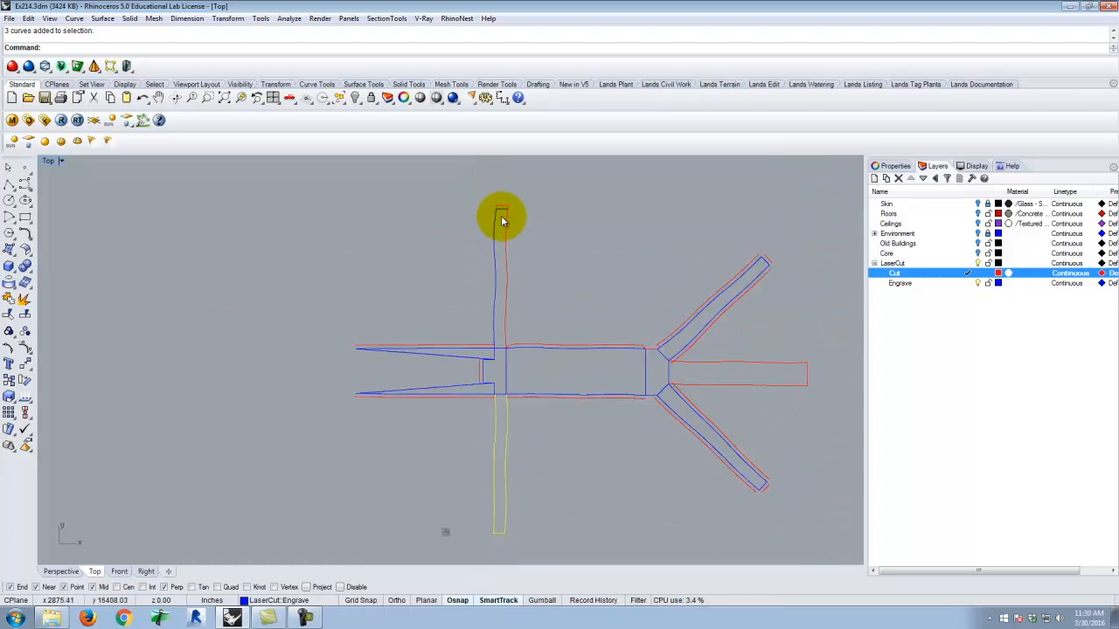
pyautogui.scroll(1, 491, 481)
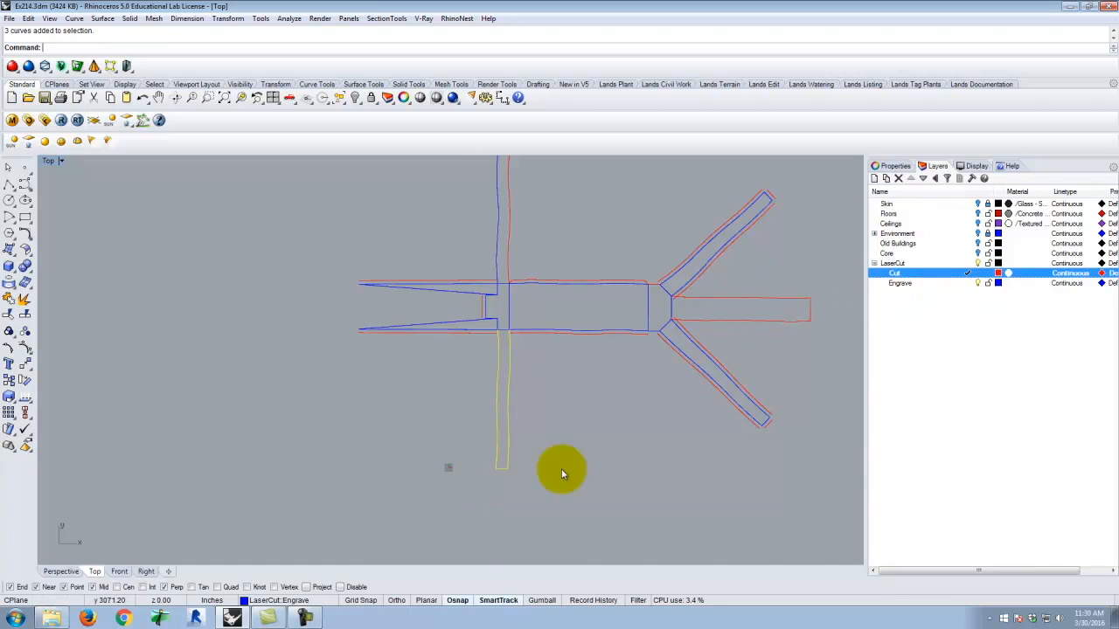
pyautogui.moveTo(527, 415); pyautogui.dragTo(482, 382)
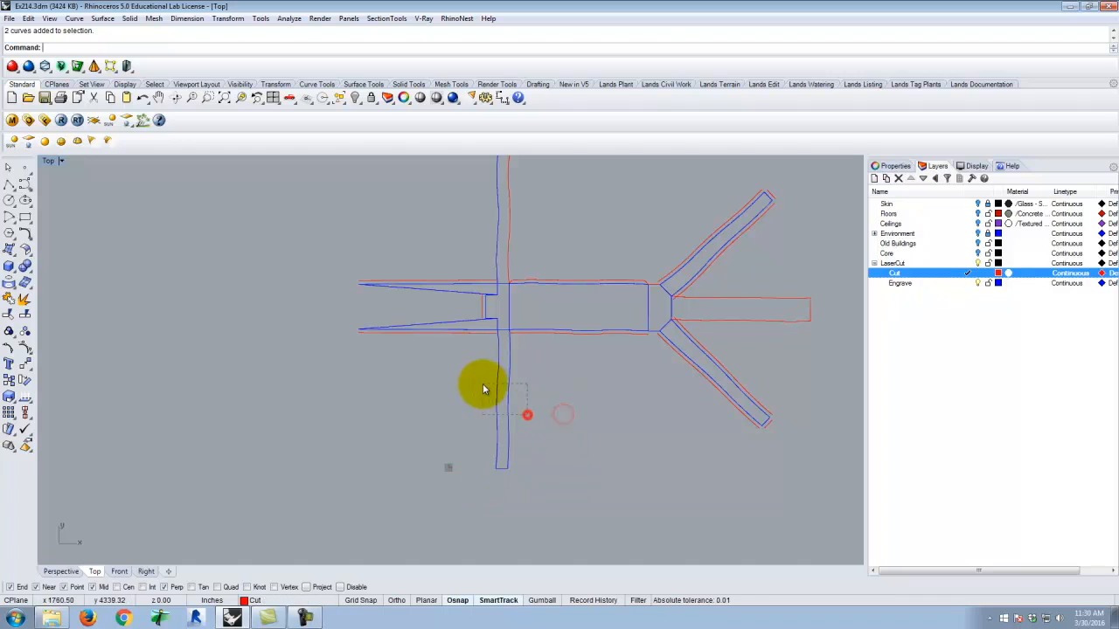
pyautogui.rightClick(916, 278)
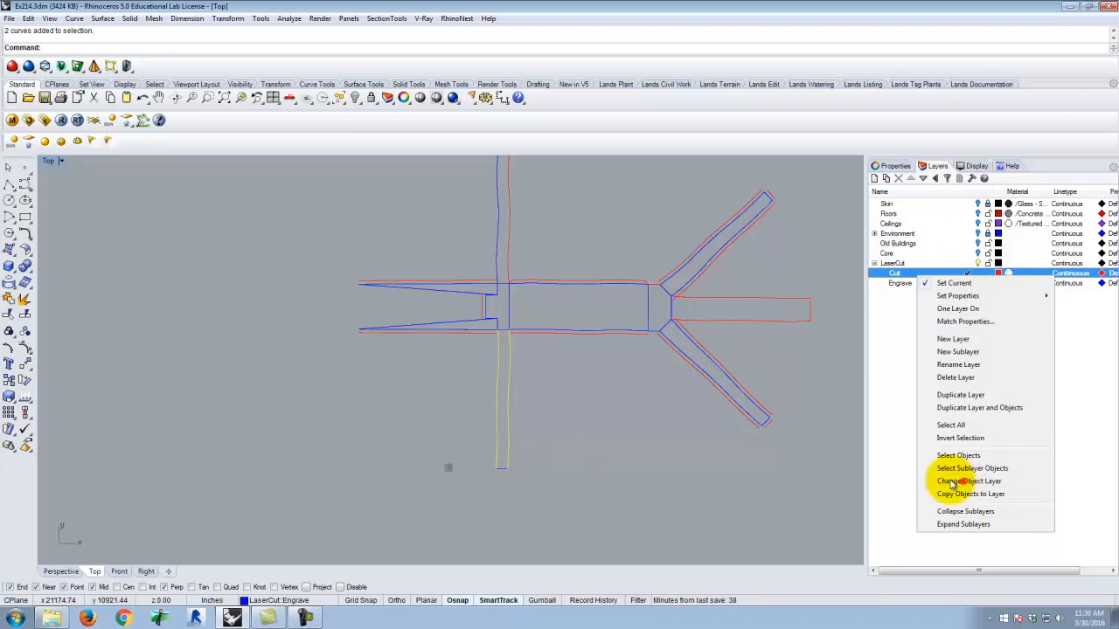
pyautogui.click(963, 481)
# Offset the end edge of the lower vertical arm outward by 180.119 inches.
pyautogui.click(502, 467)
pyautogui.press('Return')
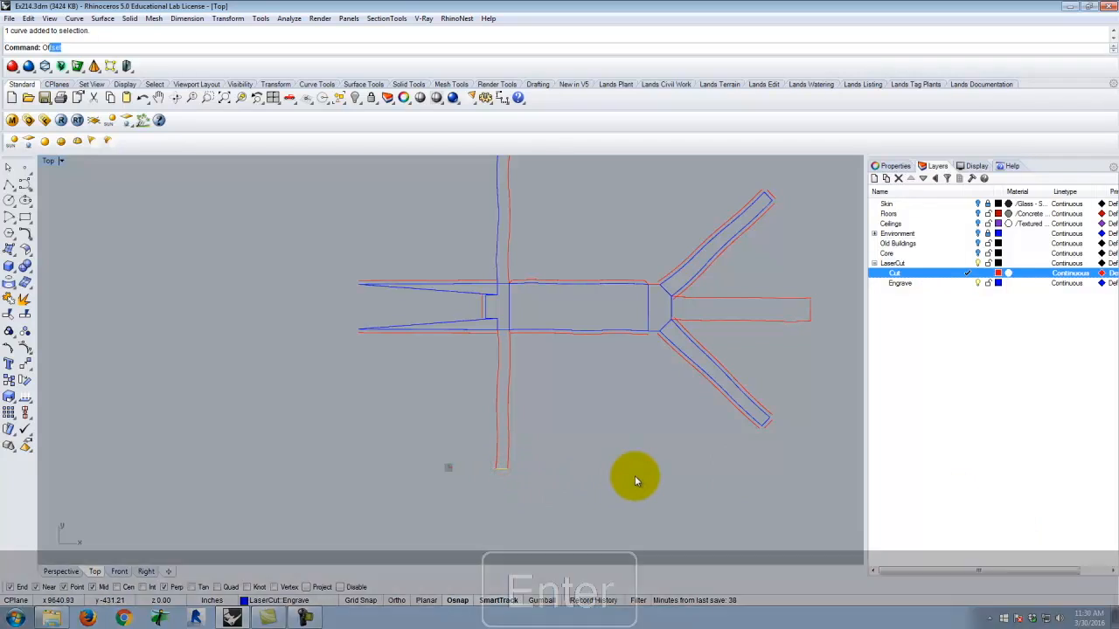
pyautogui.click(549, 521)
pyautogui.scroll(5, 517, 481)
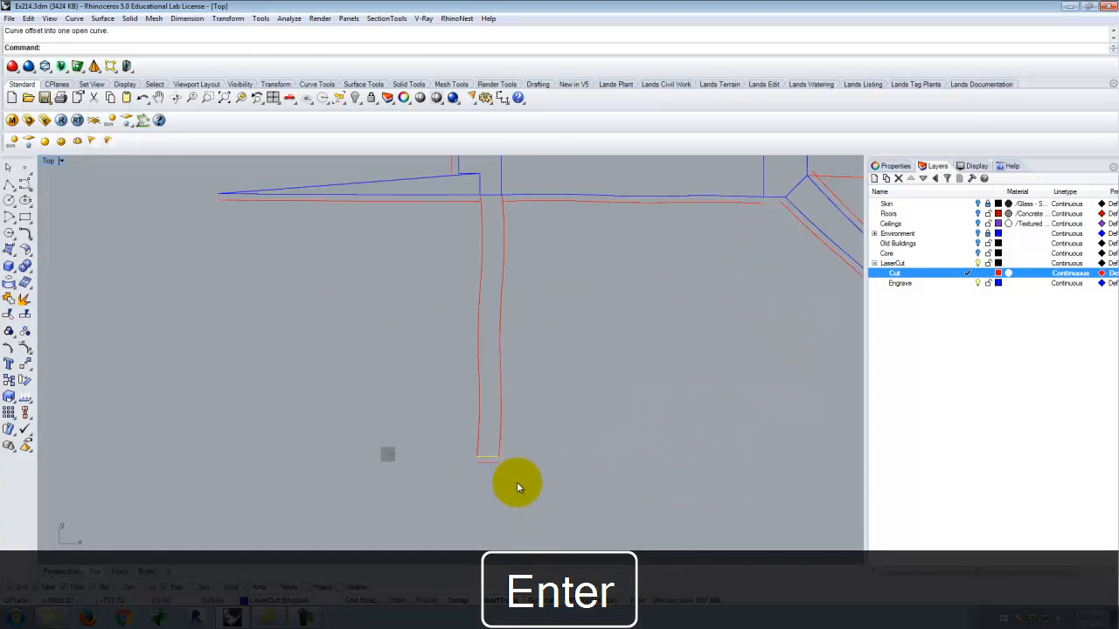
# Change the remaining long edge of the upper vertical arm to the Cut layer.
pyautogui.press('Escape')
pyautogui.scroll(-6, 485, 455)
pyautogui.scroll(2, 521, 262)
pyautogui.click(513, 284)
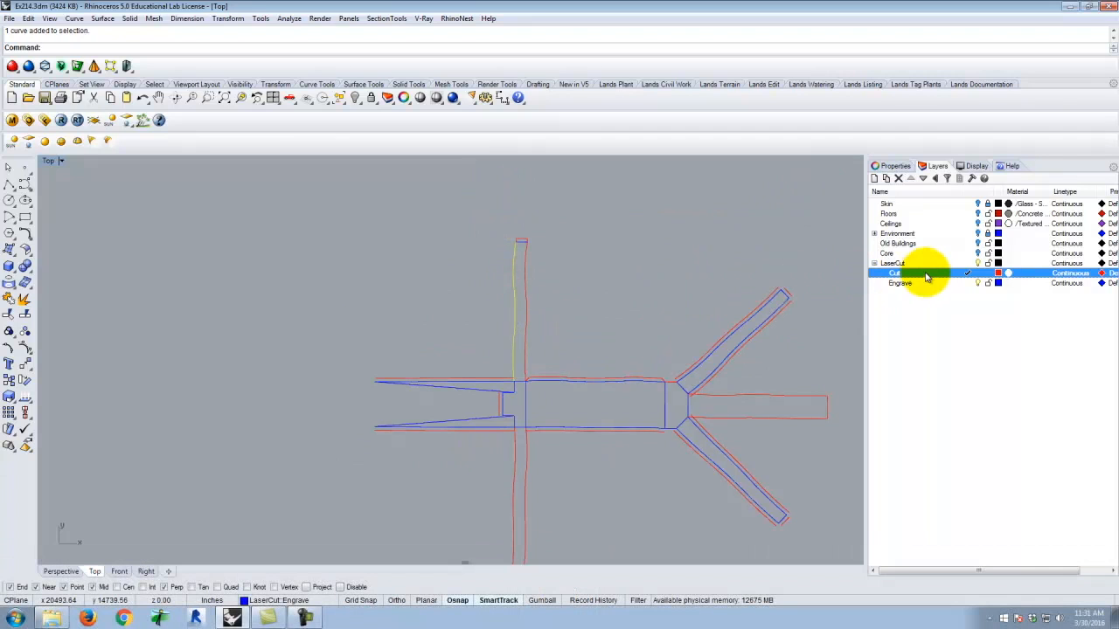
pyautogui.rightClick(924, 273)
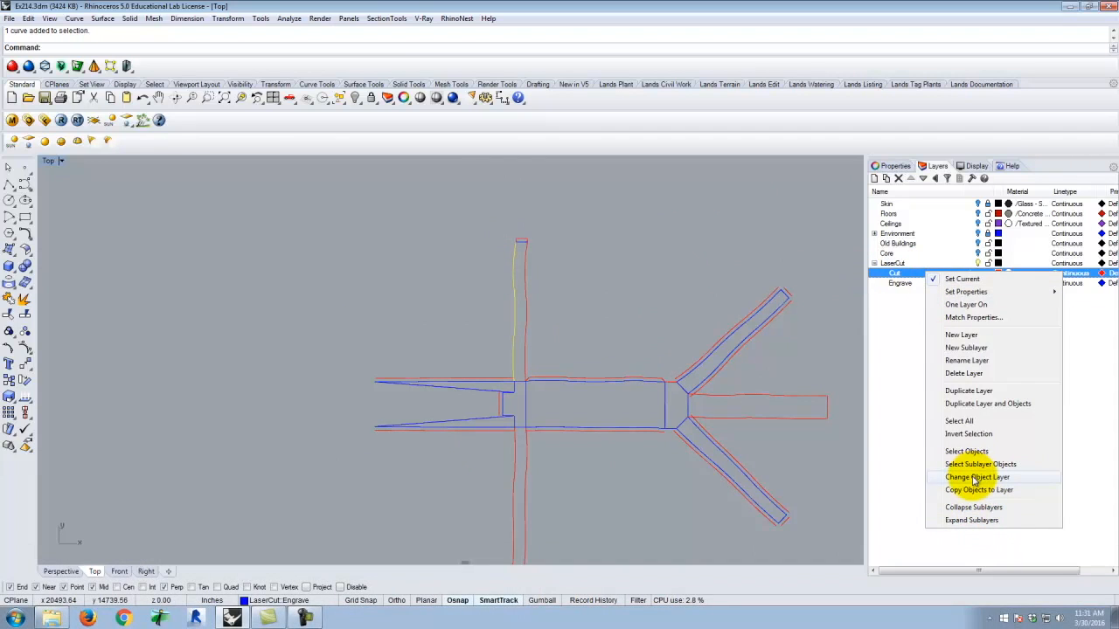
pyautogui.click(974, 478)
pyautogui.press('Escape')
# Change the inner diagonal edges of both pointed strips and the body's short lower edge beside the fork to the Cut layer.
pyautogui.scroll(3, 463, 446)
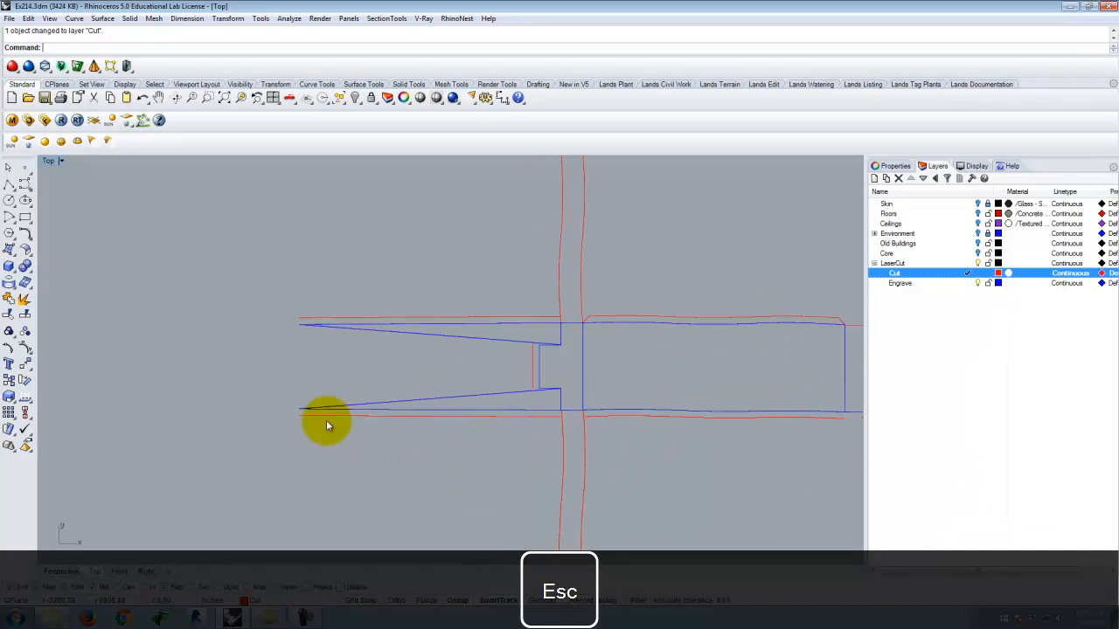
pyautogui.click(506, 394)
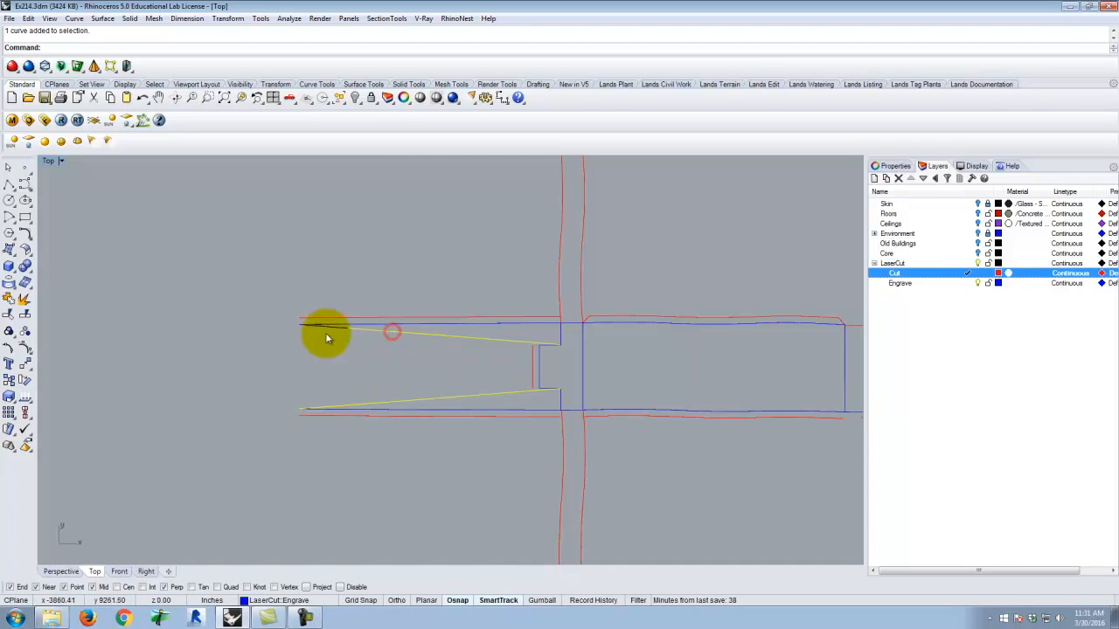
pyautogui.scroll(-5, 334, 330)
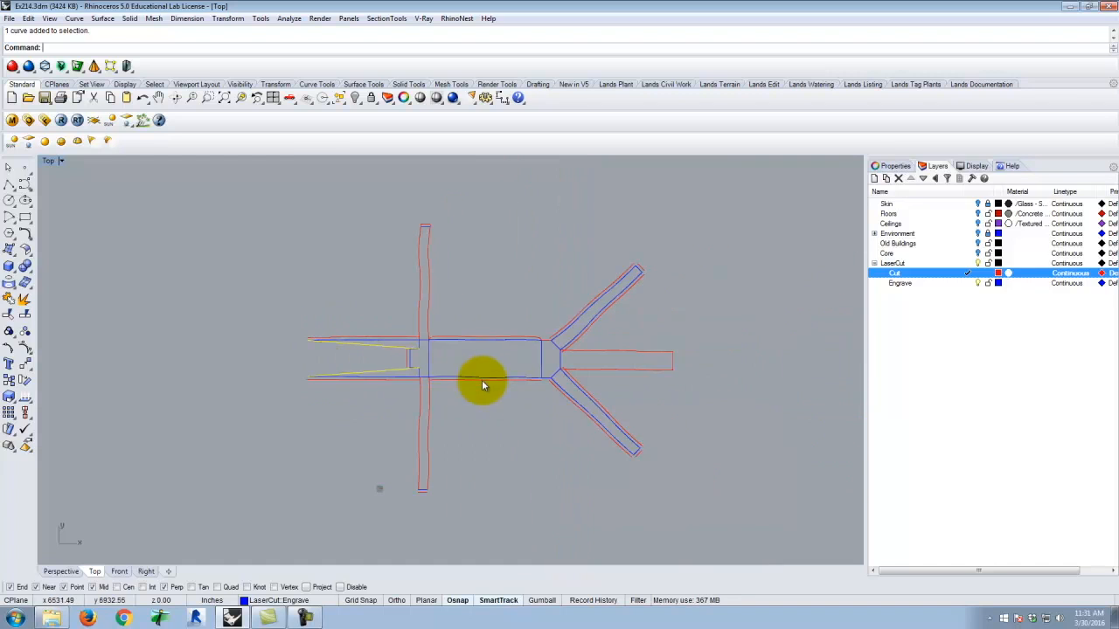
pyautogui.rightClick(913, 274)
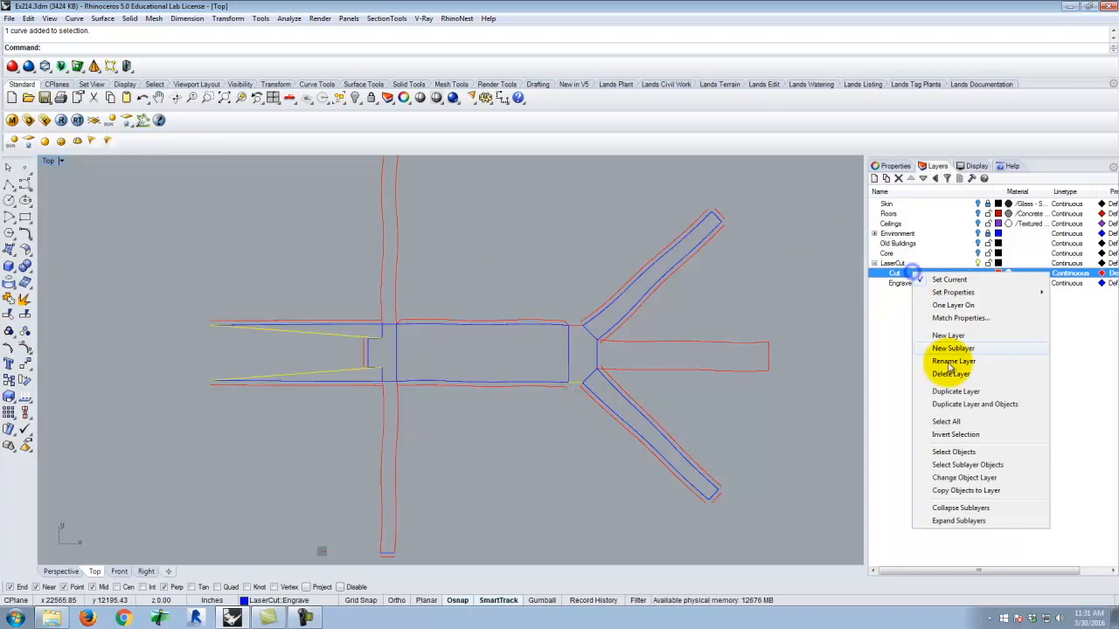
pyautogui.click(967, 479)
pyautogui.press('Escape')
pyautogui.scroll(-3, 537, 405)
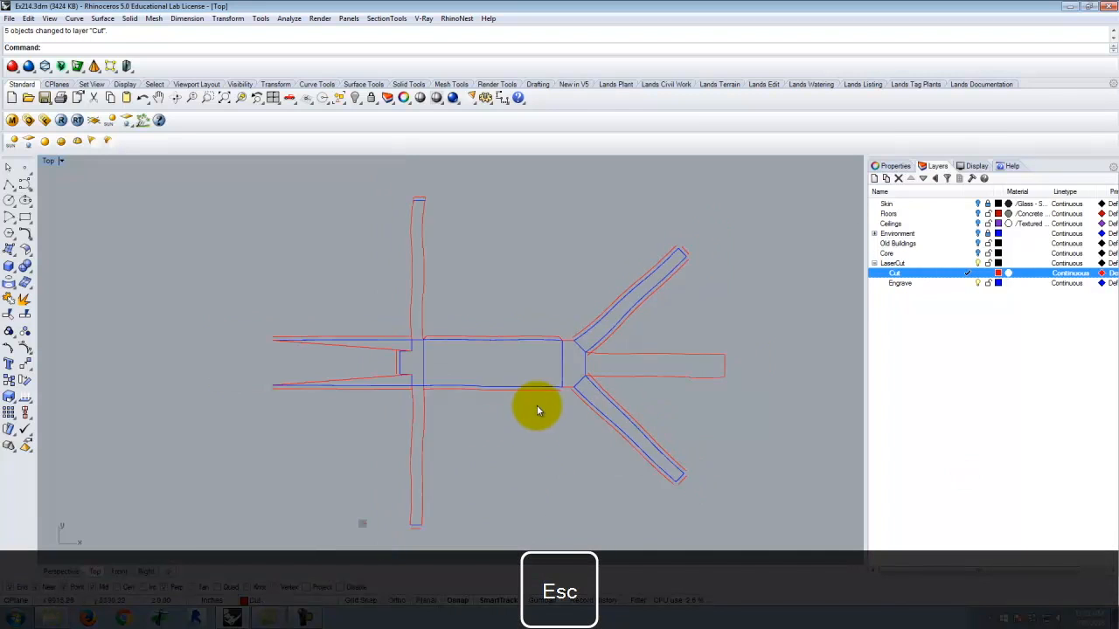
# Draw an angled polyline closing the tab at the tip of the upper pointed strip, from the tip to the offset line.
pyautogui.scroll(3, 384, 337)
pyautogui.scroll(2, 280, 377)
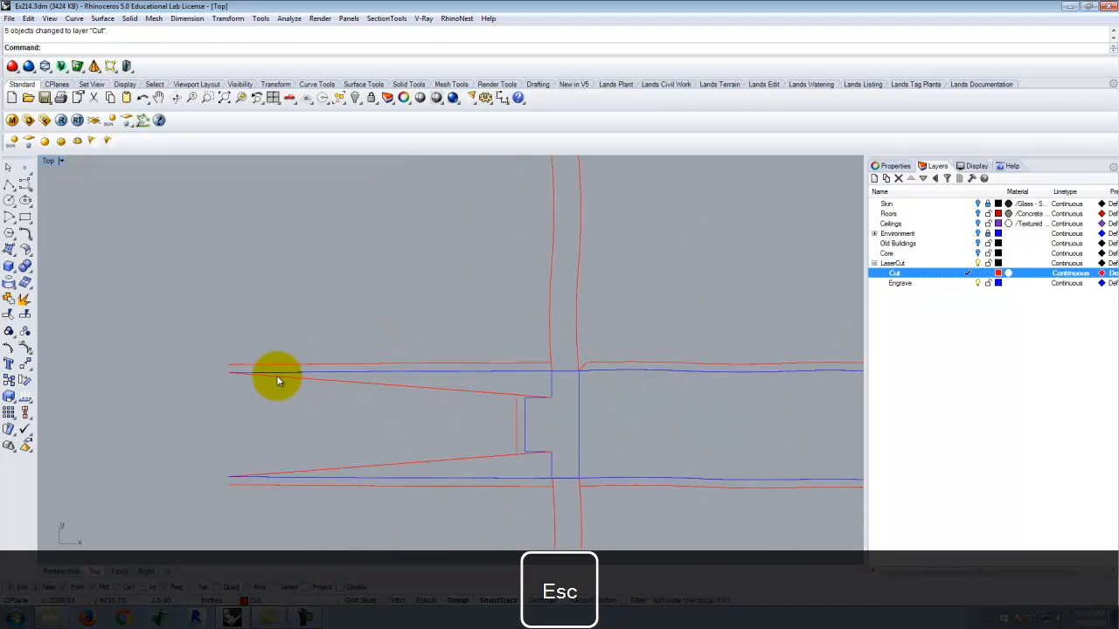
pyautogui.scroll(-1, 226, 320)
pyautogui.scroll(-1, 225, 320)
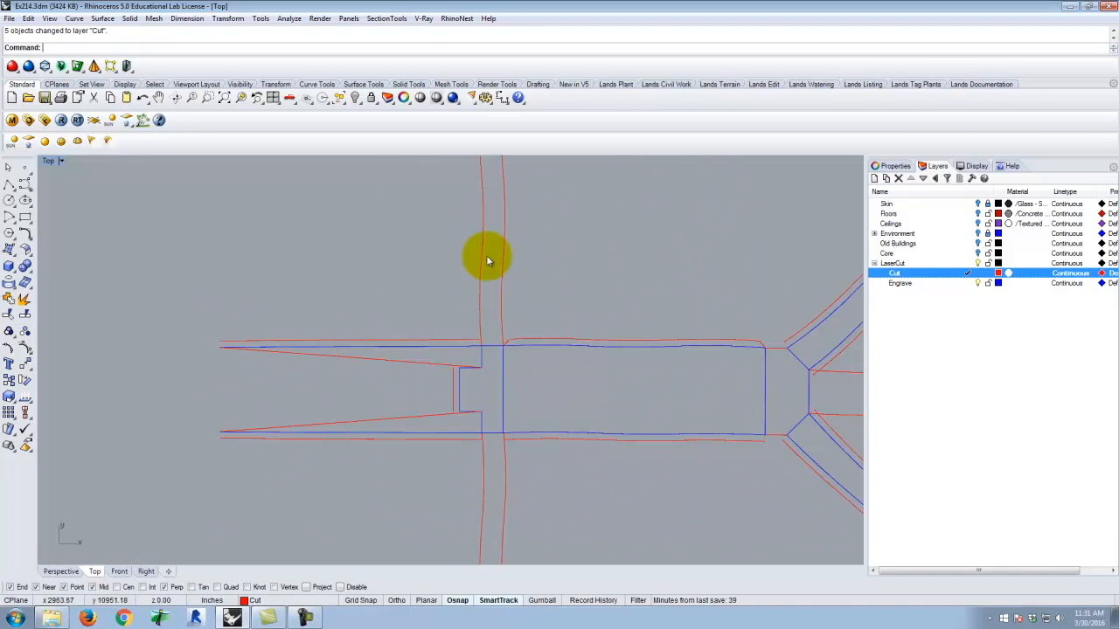
pyautogui.scroll(-2, 323, 360)
pyautogui.scroll(2, 438, 454)
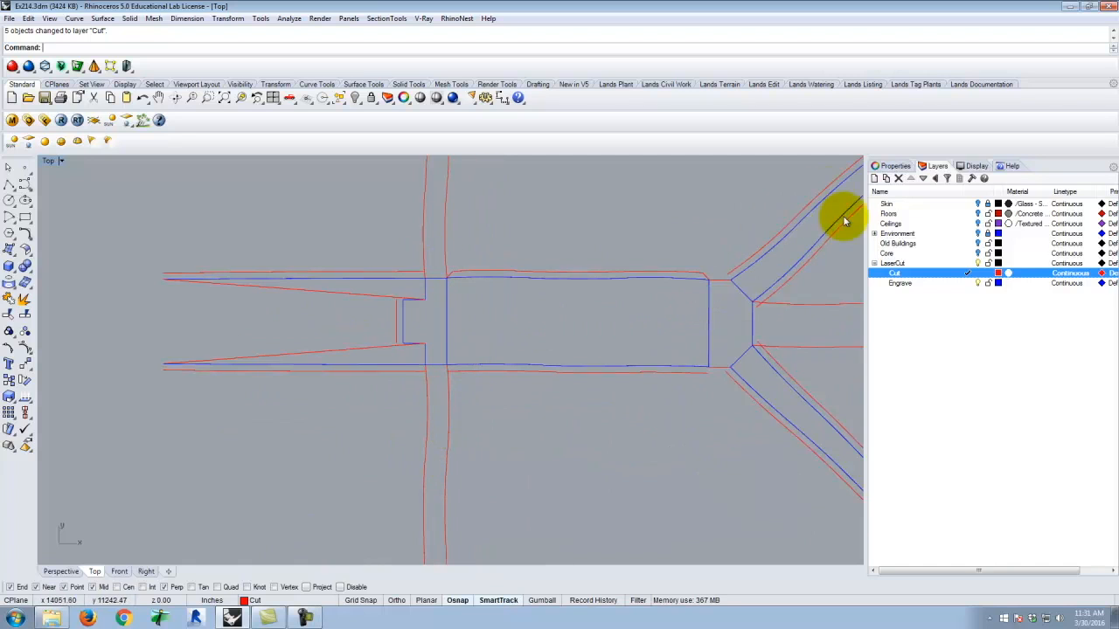
pyautogui.click(11, 185)
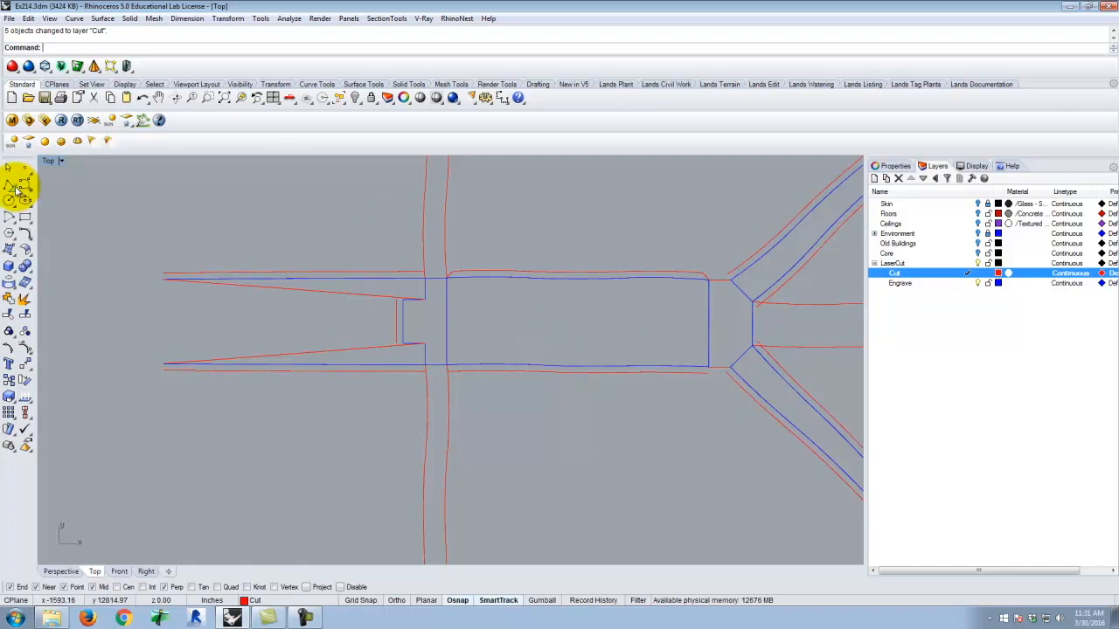
pyautogui.scroll(6, 125, 268)
pyautogui.click(218, 302)
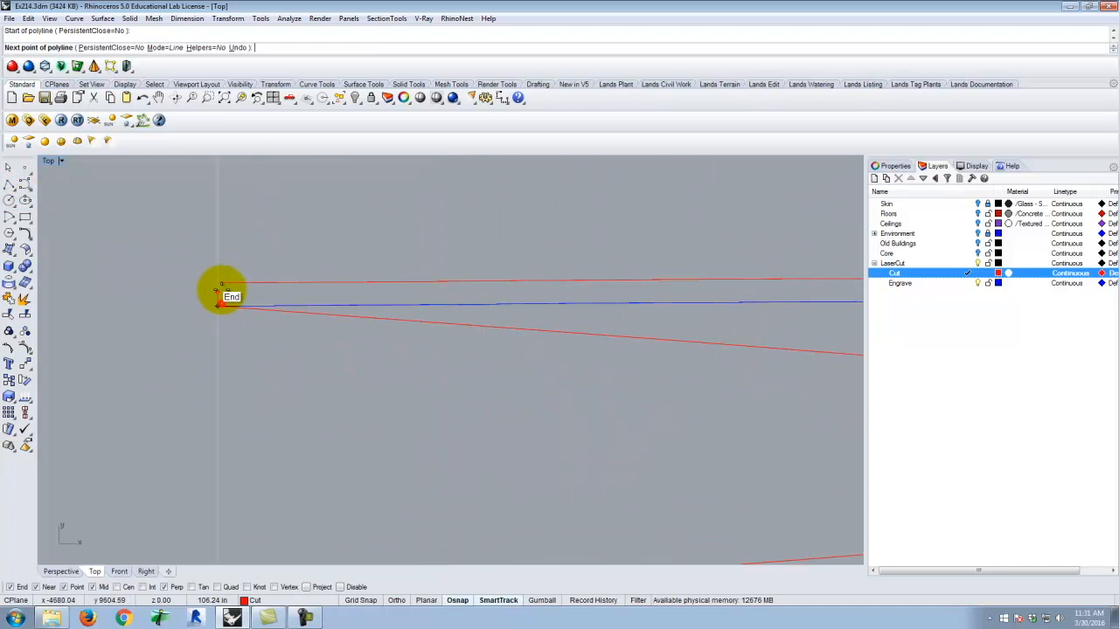
pyautogui.click(235, 283)
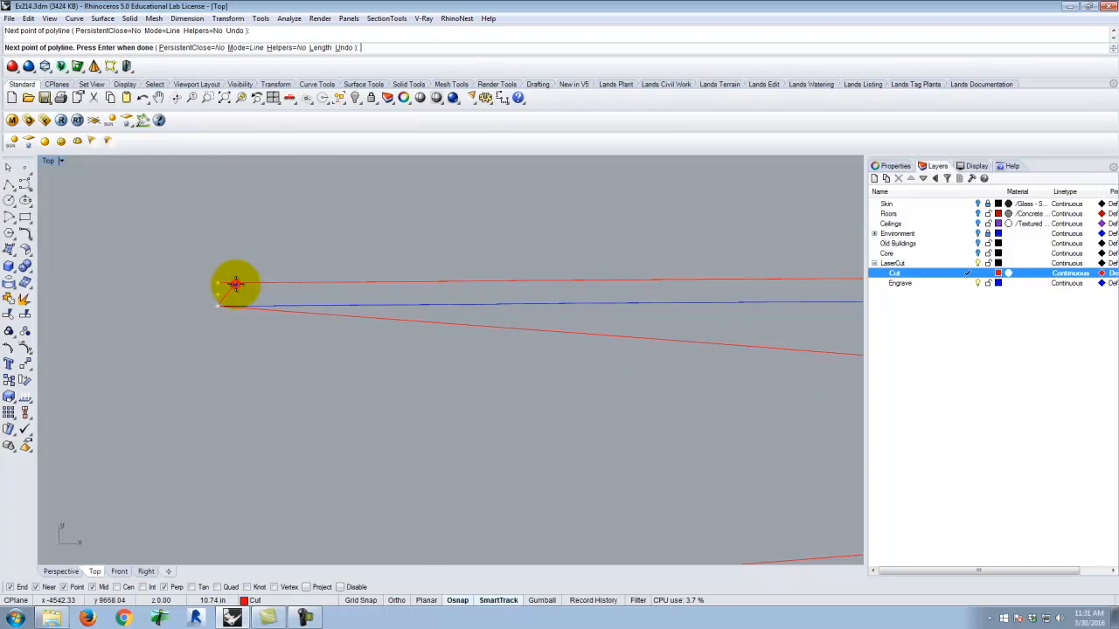
pyautogui.rightClick(235, 284)
# Draw a matching angled polyline closing the tab at the tip of the lower pointed strip.
pyautogui.scroll(-8, 169, 289)
pyautogui.scroll(6, 189, 436)
pyautogui.rightClick(165, 352)
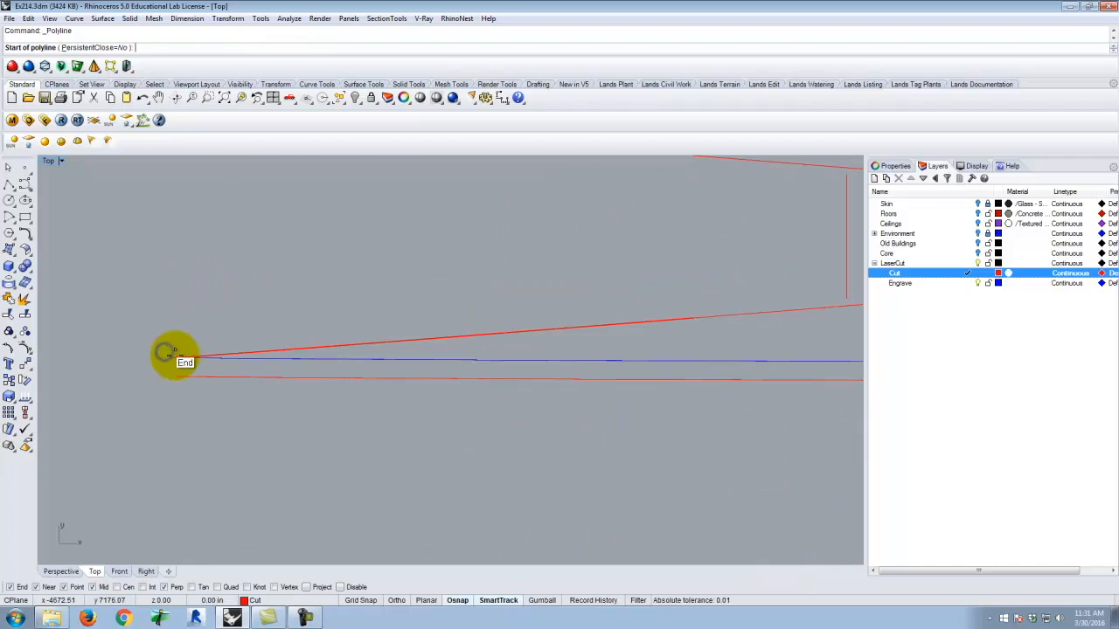
pyautogui.click(178, 357)
pyautogui.click(191, 376)
pyautogui.rightClick(193, 374)
# Draw an angled tab end on the lower pointed strip where it meets the lower vertical arm.
pyautogui.scroll(-6, 130, 377)
pyautogui.scroll(-2, 127, 377)
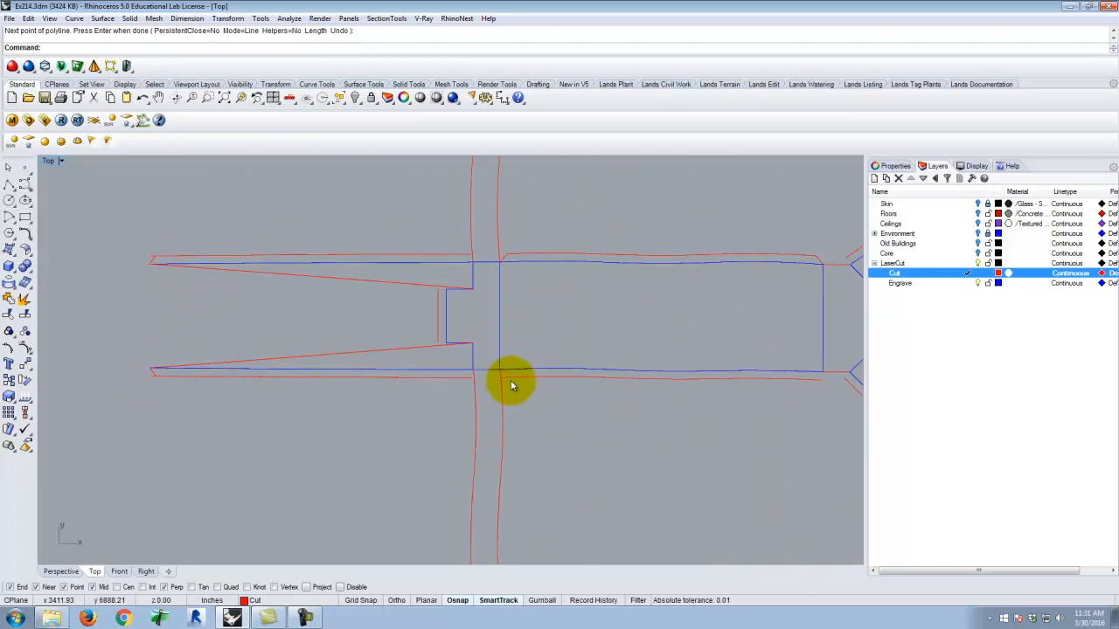
pyautogui.scroll(6, 469, 373)
pyautogui.rightClick(469, 360)
pyautogui.click(472, 358)
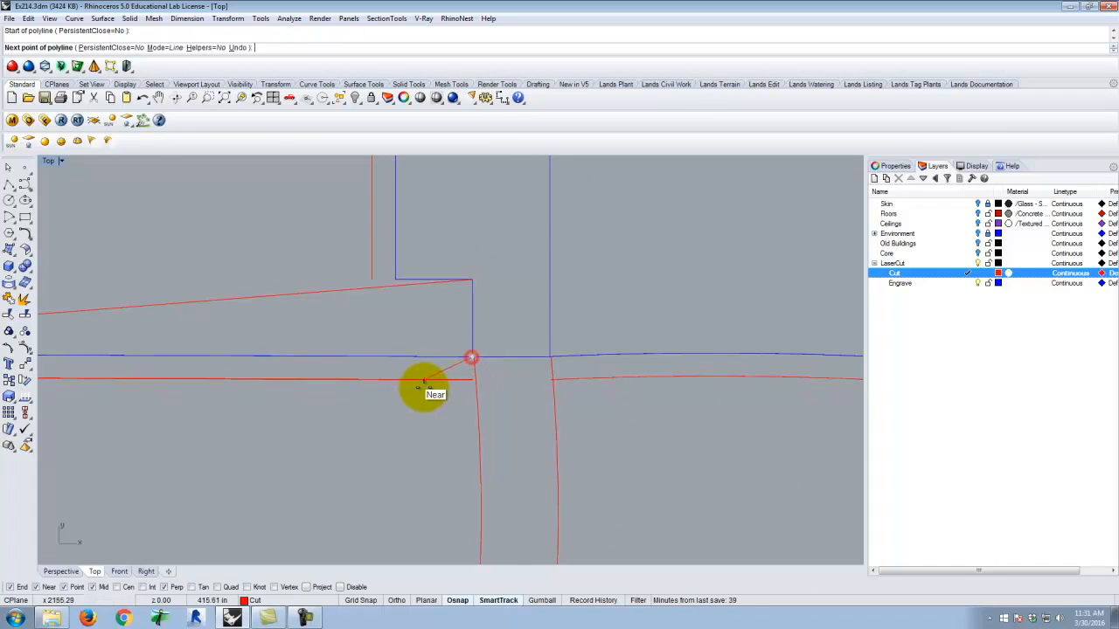
pyautogui.click(440, 378)
pyautogui.rightClick(439, 378)
# Draw an angled line closing the body's lower tab at the end near the fork.
pyautogui.scroll(-6, 384, 390)
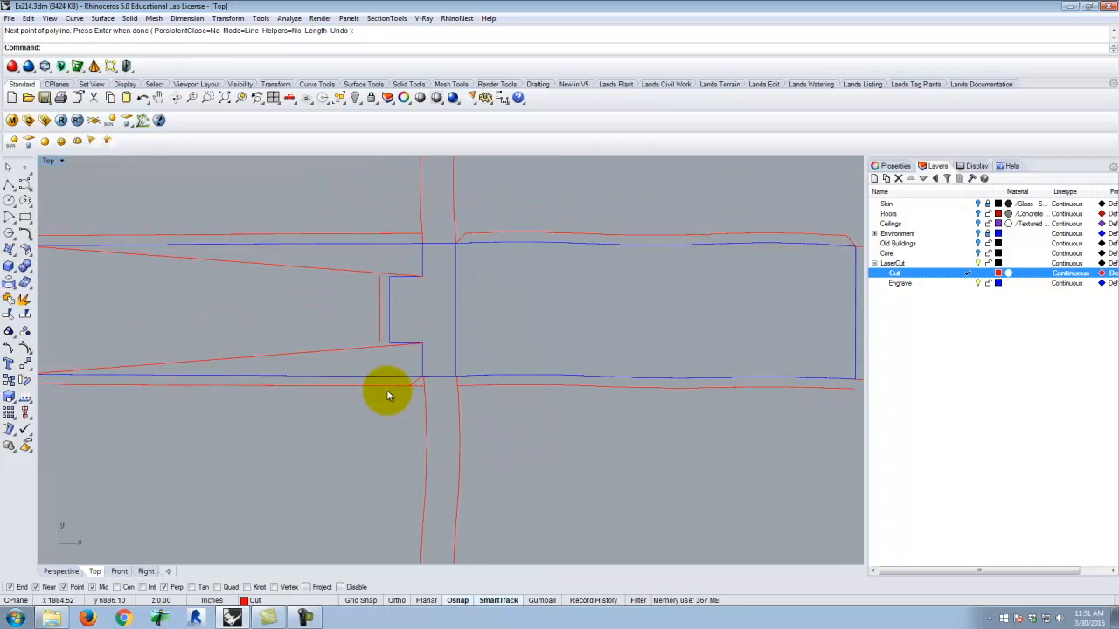
pyautogui.scroll(4, 579, 396)
pyautogui.scroll(6, 570, 401)
pyautogui.rightClick(533, 372)
pyautogui.click(540, 367)
pyautogui.click(525, 379)
pyautogui.scroll(-4, 585, 404)
pyautogui.press('Return')
# Draw an angled line closing the body's lower tab at the end beside the lower vertical arm.
pyautogui.scroll(5, 308, 395)
pyautogui.press('Return')
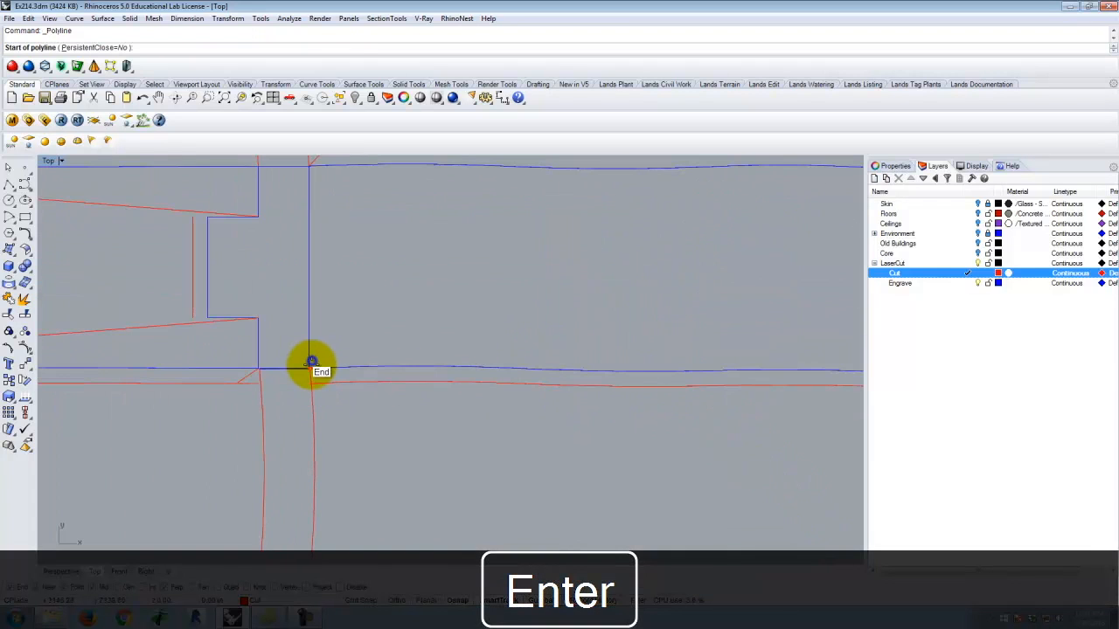
pyautogui.scroll(3, 312, 366)
pyautogui.click(307, 376)
pyautogui.click(380, 429)
pyautogui.rightClick(380, 429)
# Draw a line closing the lower diagonal arm's outer tab at the fork, from the arm's corner to the offset line.
pyautogui.scroll(-10, 240, 383)
pyautogui.scroll(5, 582, 415)
pyautogui.press('Return')
pyautogui.click(426, 361)
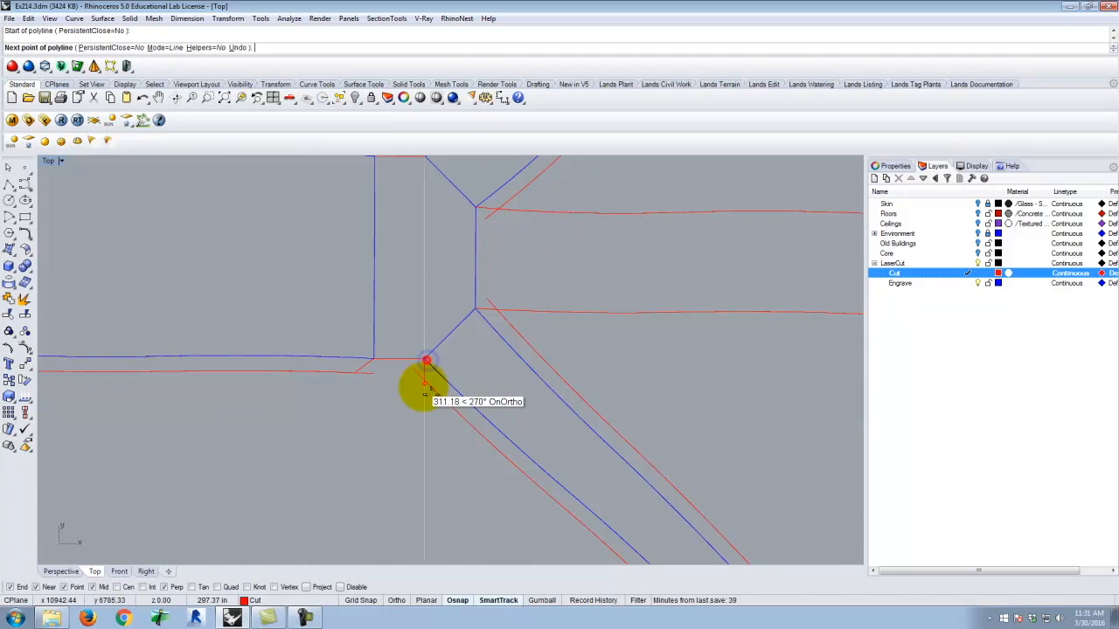
pyautogui.click(420, 377)
pyautogui.rightClick(420, 379)
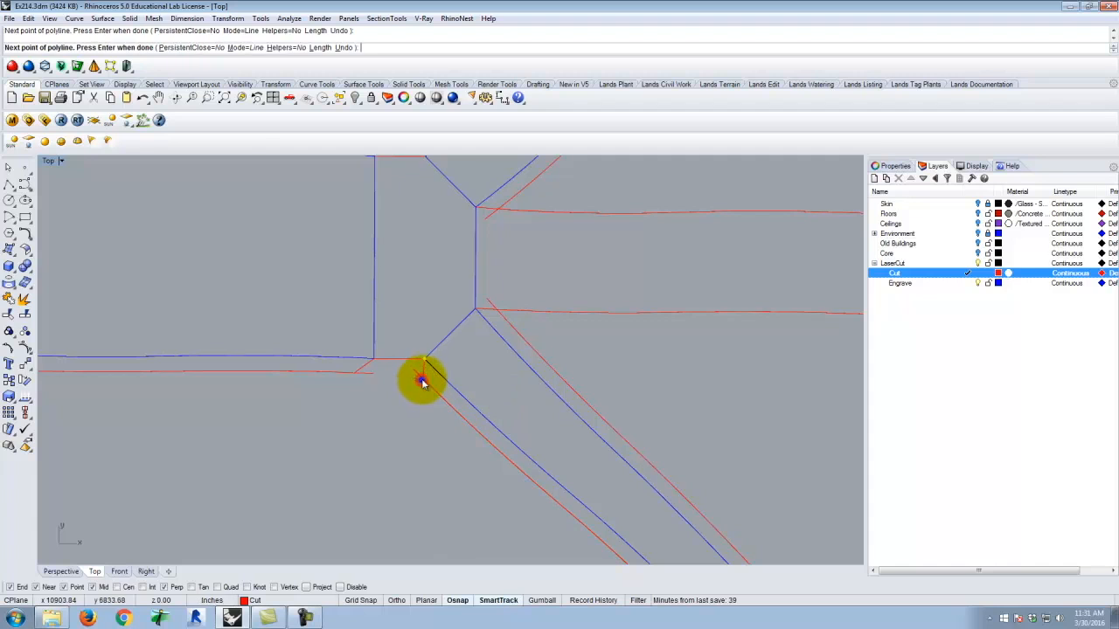
# Draw two short lines joining the inner corner of the lower diagonal arm's end to the side and end tab lines.
pyautogui.scroll(-6, 492, 306)
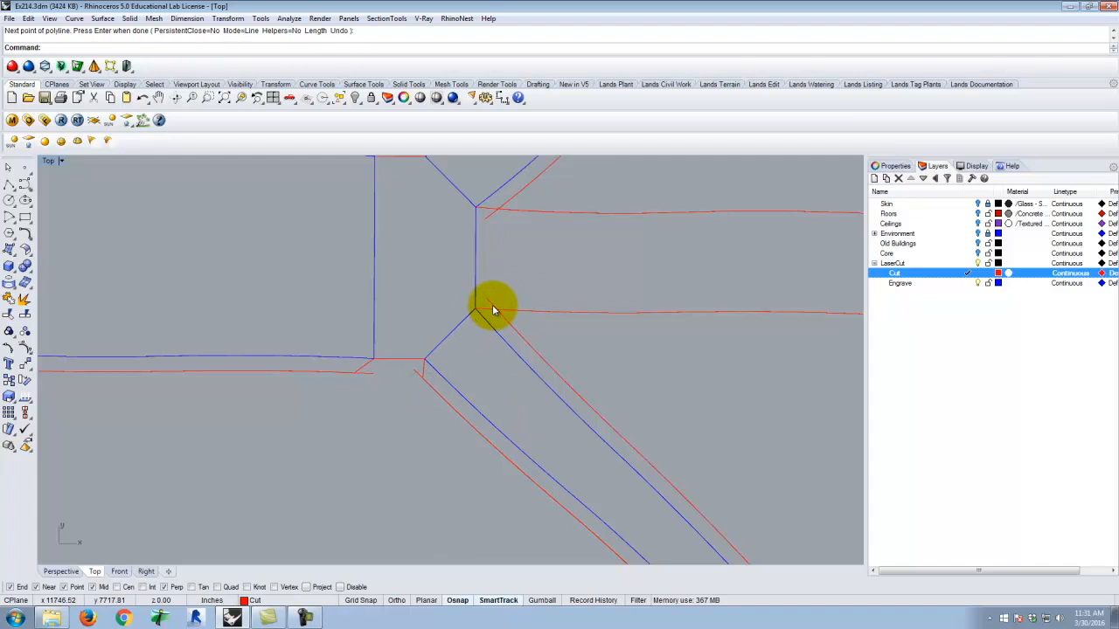
pyautogui.scroll(-3, 458, 351)
pyautogui.scroll(6, 575, 437)
pyautogui.rightClick(599, 424)
pyautogui.click(592, 424)
pyautogui.click(597, 415)
pyautogui.rightClick(596, 416)
pyautogui.rightClick(594, 423)
pyautogui.click(592, 423)
pyautogui.click(598, 428)
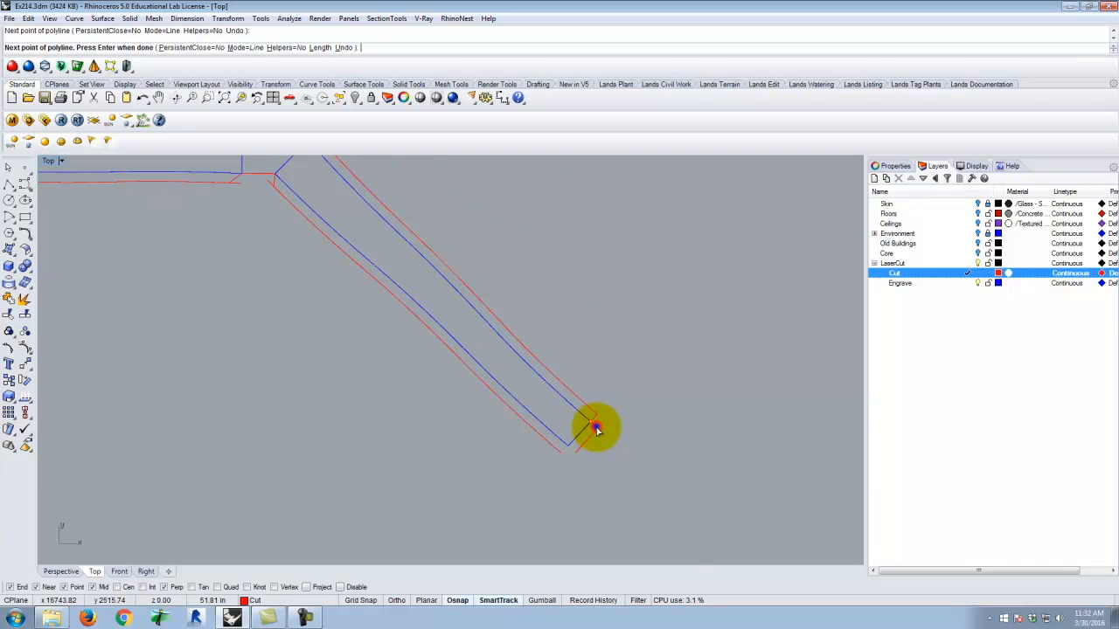
pyautogui.rightClick(597, 429)
# Draw two short lines joining the outer corner of the lower diagonal arm's end to the end and side tab lines.
pyautogui.moveTo(570, 455); pyautogui.dragTo(570, 452, button='right')
pyautogui.rightClick(569, 445)
pyautogui.click(569, 443)
pyautogui.click(577, 451)
pyautogui.rightClick(574, 452)
pyautogui.rightClick(568, 448)
pyautogui.click(565, 448)
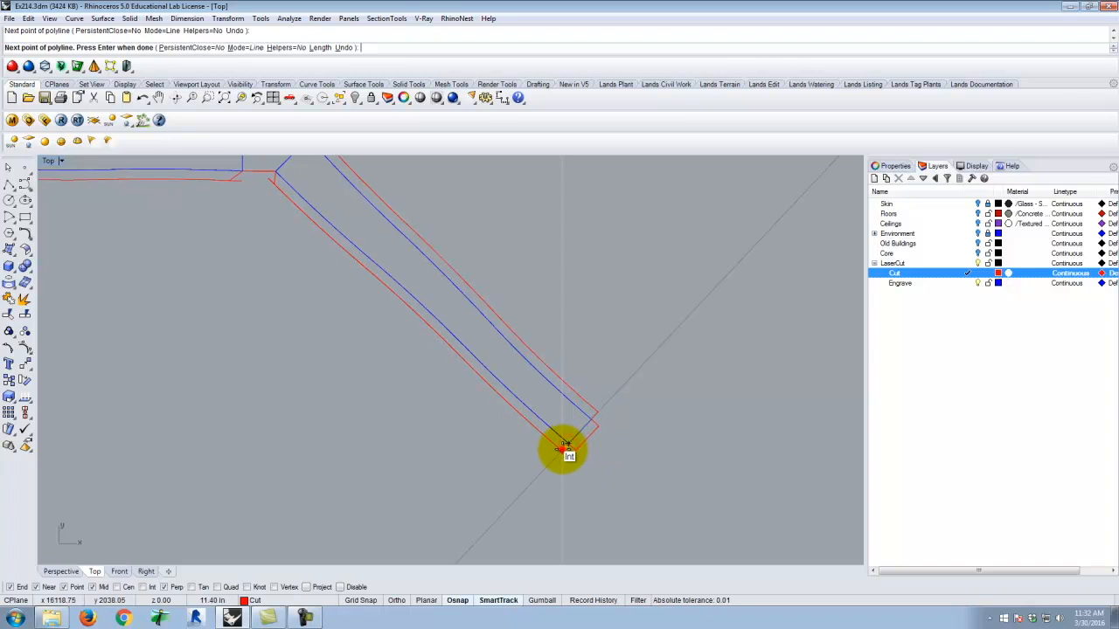
pyautogui.rightClick(565, 450)
# Close the side and end tabs with short lines at the outer corner of the upper diagonal arm's end.
pyautogui.scroll(-9, 631, 470)
pyautogui.scroll(6, 613, 224)
pyautogui.scroll(4, 614, 221)
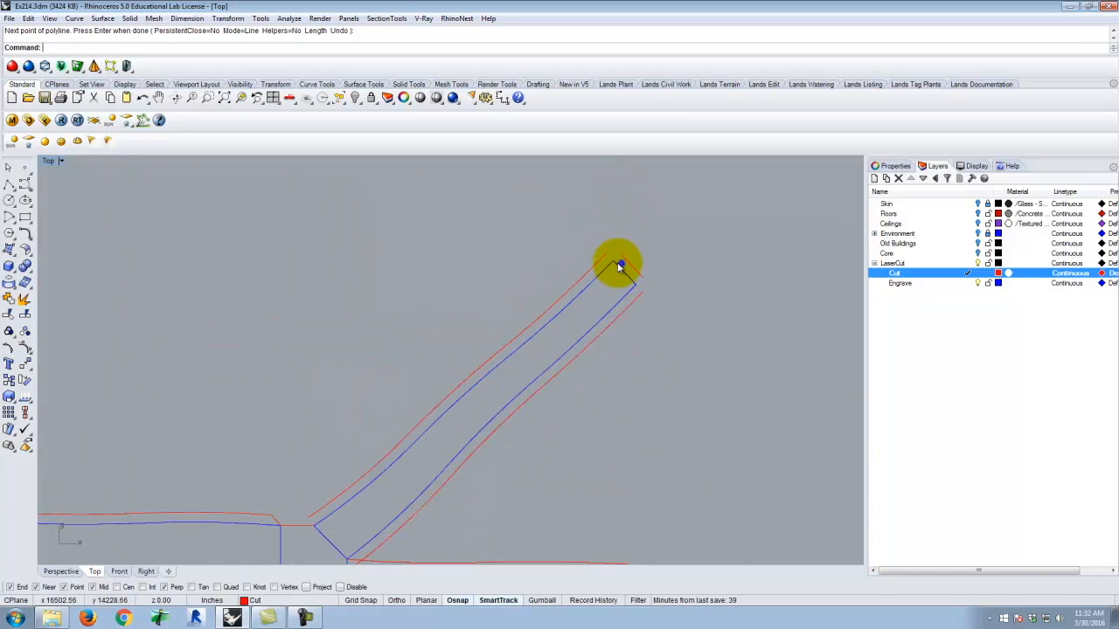
pyautogui.rightClick(615, 258)
pyautogui.click(614, 255)
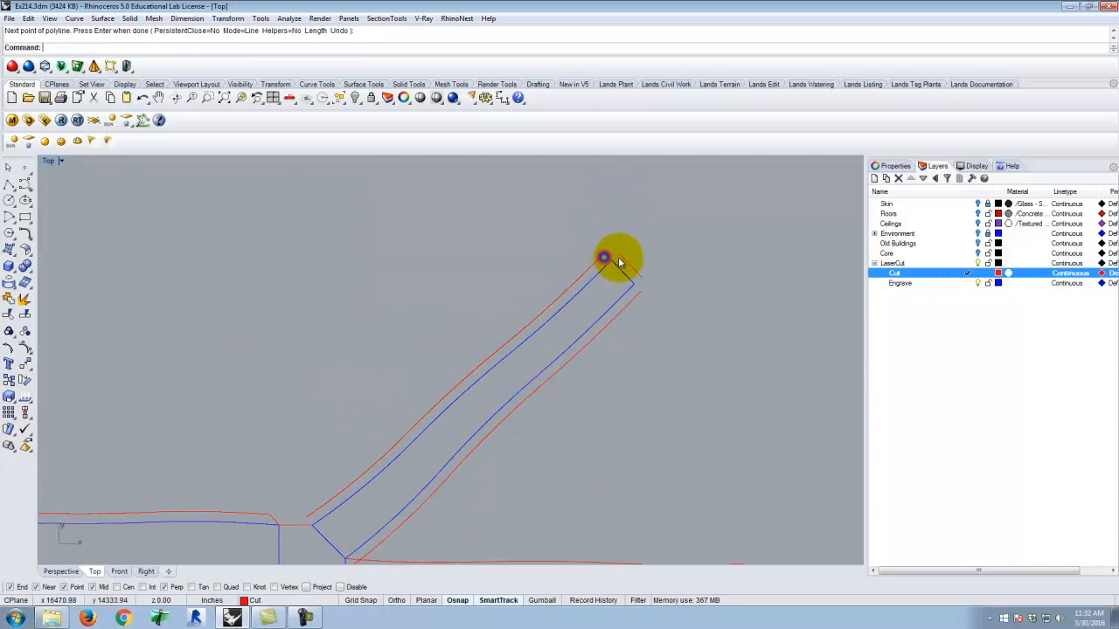
pyautogui.click(617, 256)
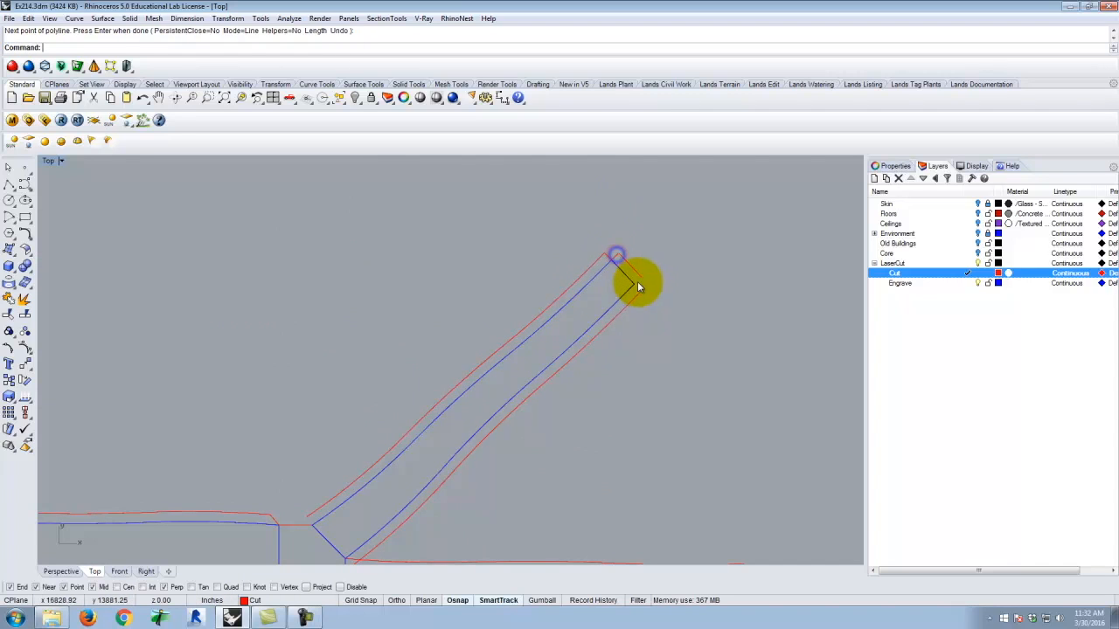
# Close the end and side tabs with short lines at the inner corner of the upper diagonal arm's end.
pyautogui.rightClick(639, 277)
pyautogui.scroll(8, 642, 281)
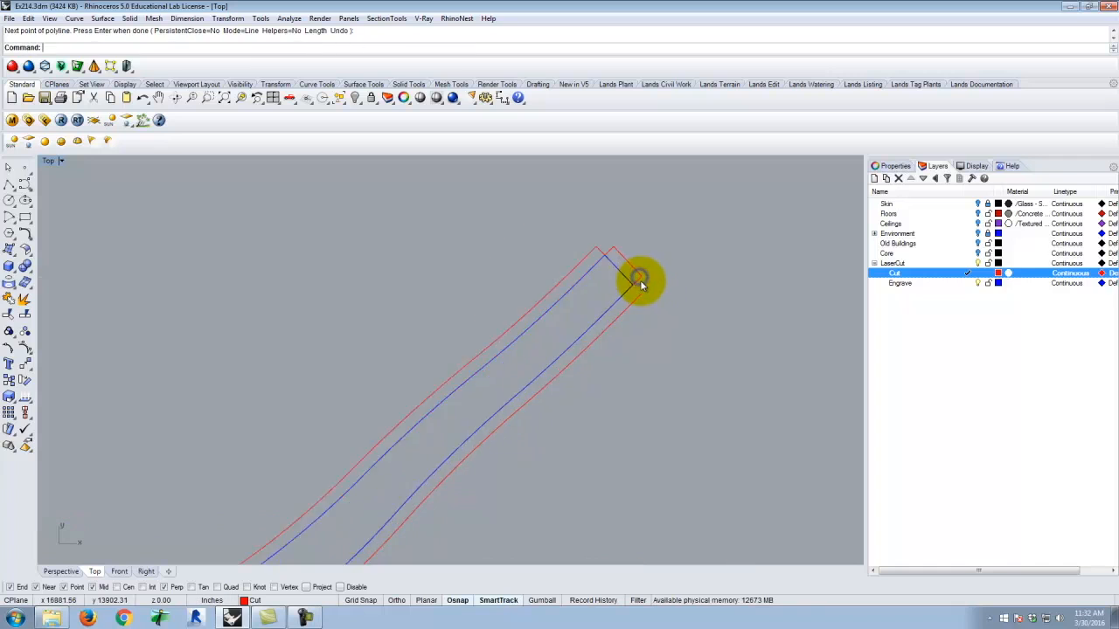
pyautogui.rightClick(637, 302)
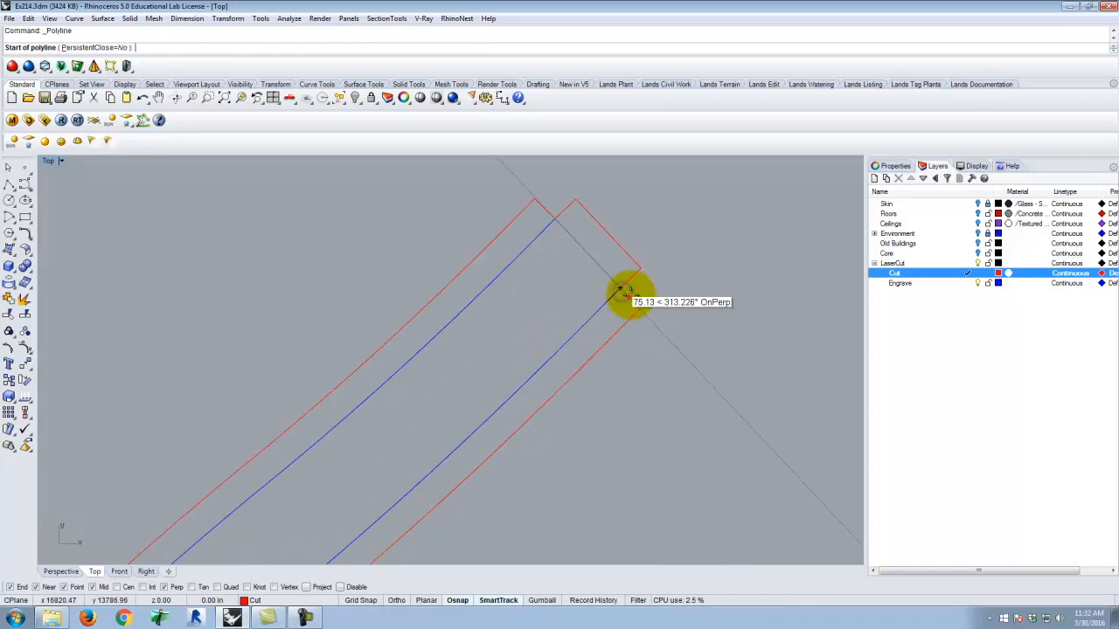
pyautogui.click(621, 291)
pyautogui.click(641, 304)
pyautogui.rightClick(690, 239)
# Trim the ends of the diagonal arms' inner tab lines that overshoot the central arm's edges at the fork.
pyautogui.scroll(-6, 692, 237)
pyautogui.scroll(5, 610, 345)
pyautogui.write('Trim')
pyautogui.press('Return')
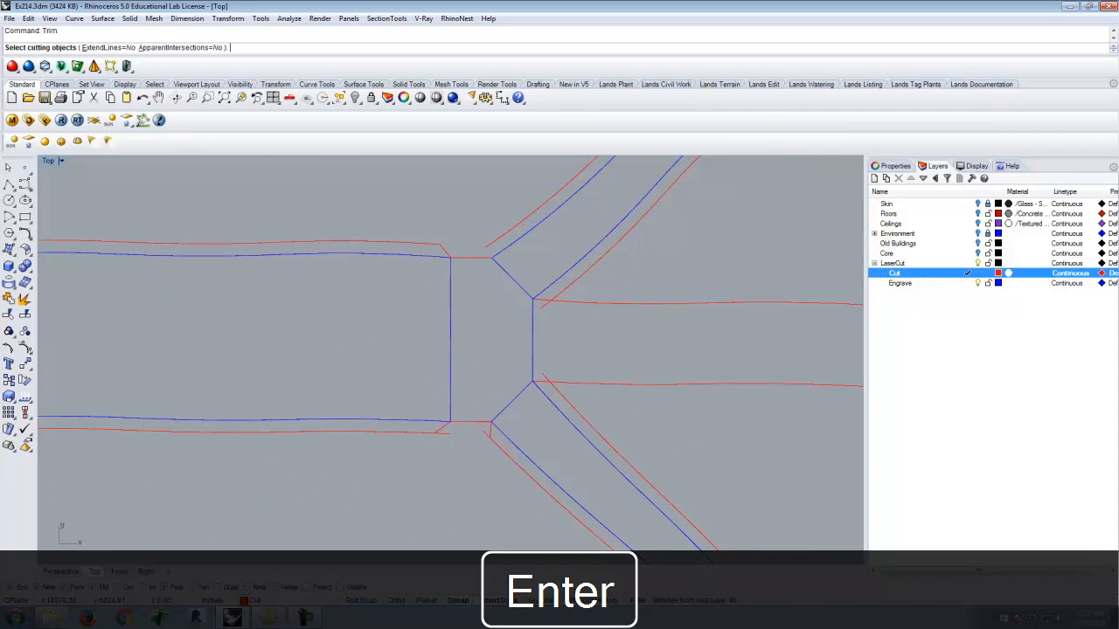
pyautogui.moveTo(684, 452); pyautogui.dragTo(498, 264)
pyautogui.press('Return')
pyautogui.click(539, 305)
pyautogui.click(544, 374)
pyautogui.scroll(-5, 611, 376)
pyautogui.press('Escape')
# Draw a line closing the upper diagonal arm's outer tab at the fork, from the arm's corner to the offset line.
pyautogui.scroll(5, 559, 337)
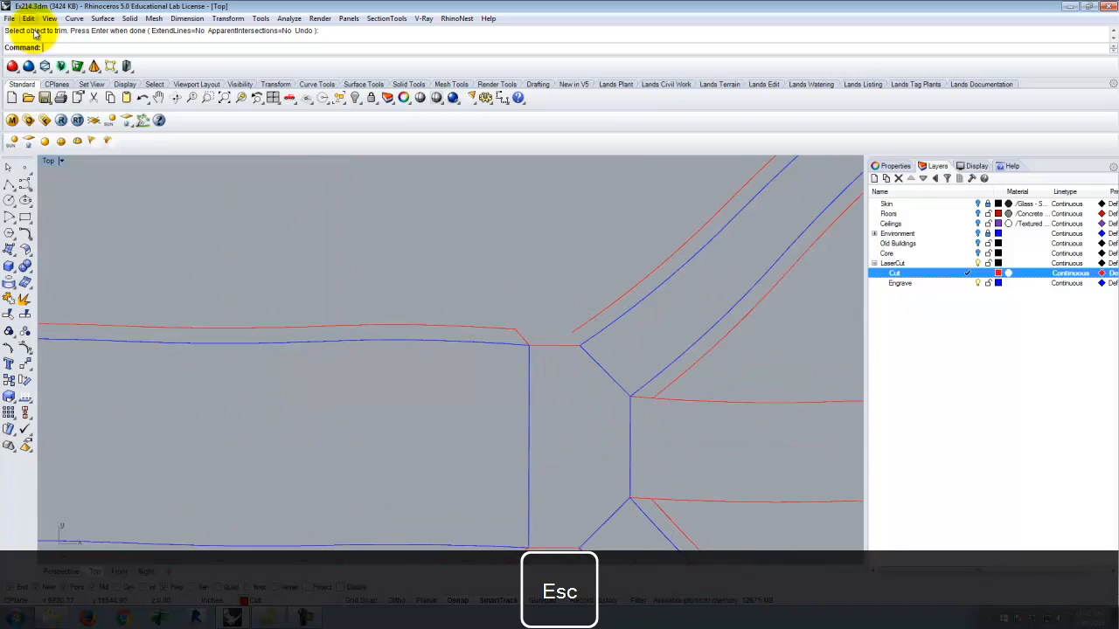
pyautogui.click(8, 185)
pyautogui.click(577, 350)
pyautogui.click(584, 320)
pyautogui.press('Return')
# Trim the offset tab line ends that overhang the angled closing lines around the fork, using all curves as cutting objects.
pyautogui.write('Trim')
pyautogui.press('Return')
pyautogui.press('Return')
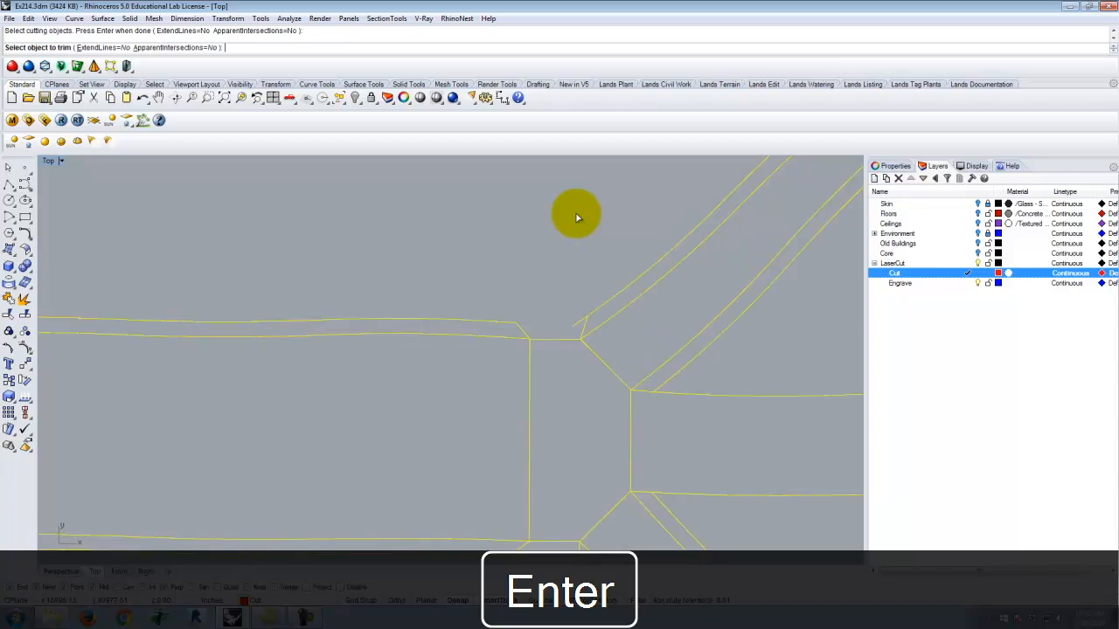
pyautogui.click(580, 322)
pyautogui.scroll(-5, 600, 262)
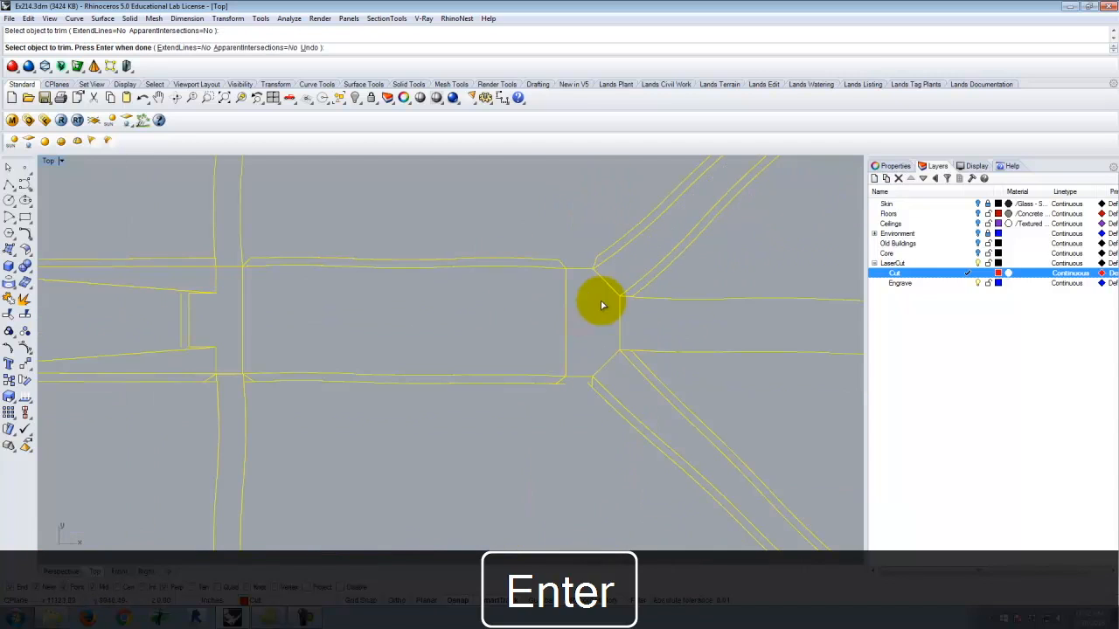
pyautogui.scroll(5, 596, 371)
pyautogui.click(531, 399)
pyautogui.scroll(-4, 648, 419)
pyautogui.scroll(-3, 421, 424)
pyautogui.press('Escape')
pyautogui.scroll(6, 482, 392)
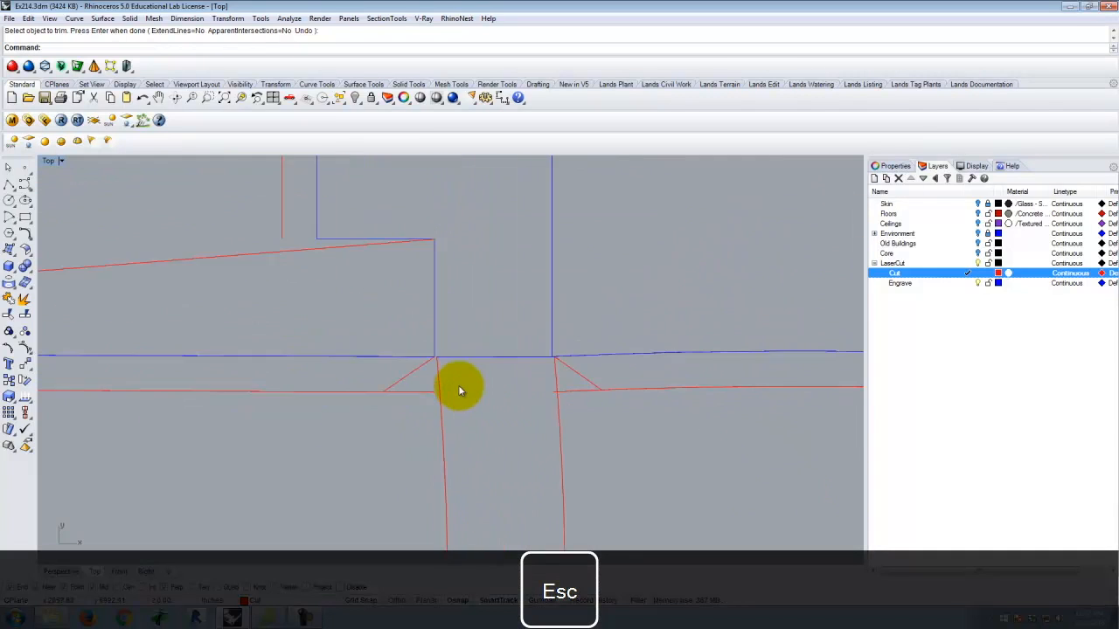
pyautogui.scroll(2, 498, 341)
pyautogui.scroll(-4, 445, 388)
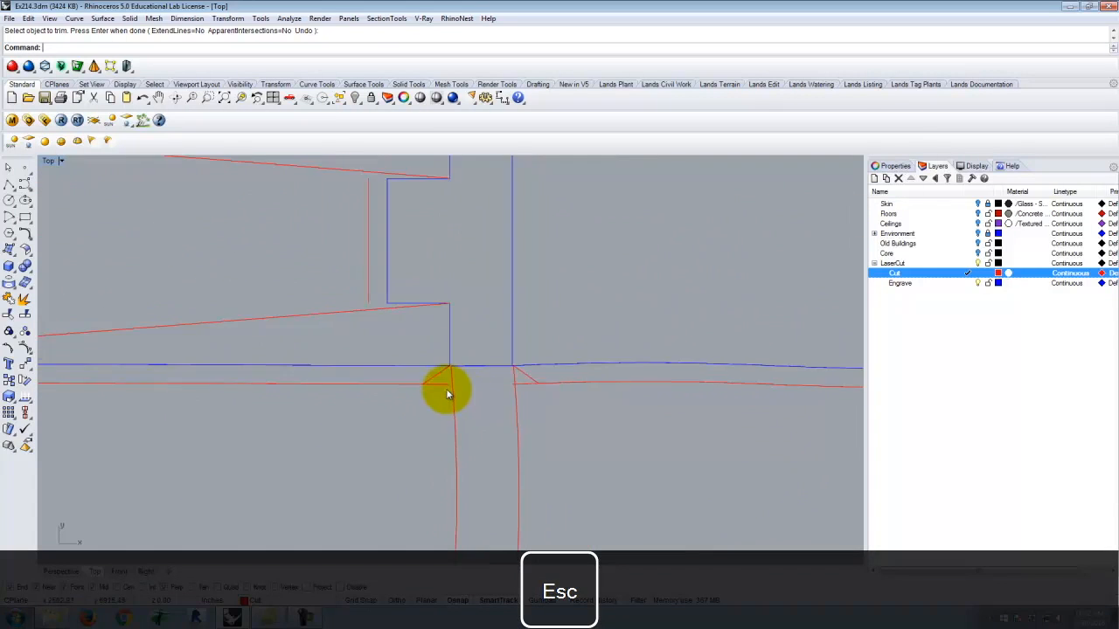
pyautogui.scroll(4, 486, 385)
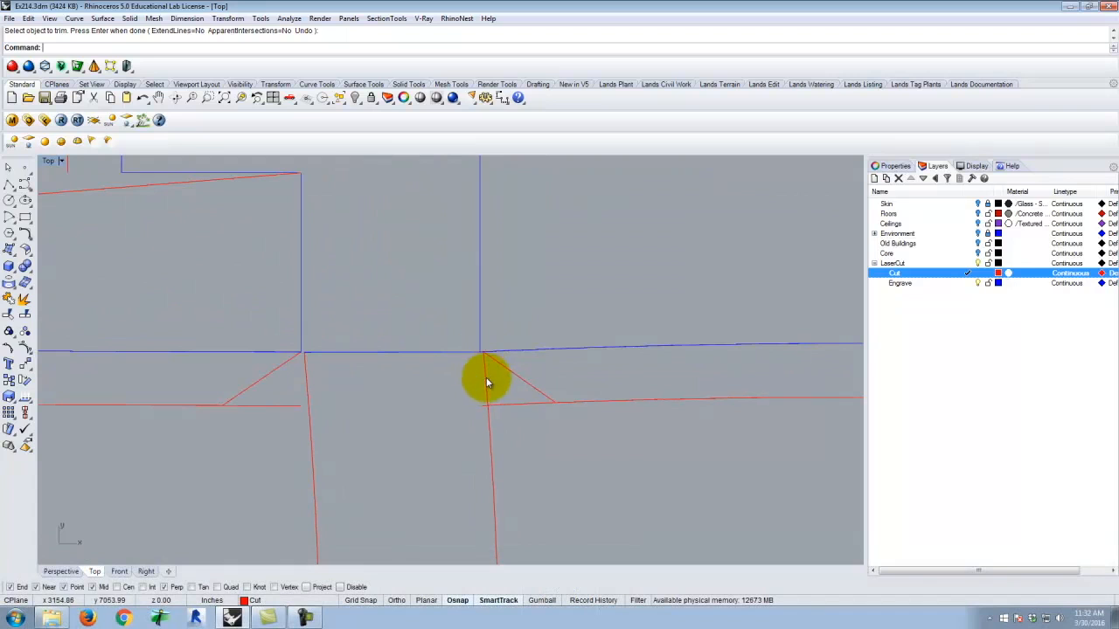
# Move both long edges of the lower vertical arm together so the first edge's upper endpoint snaps to the body's corner.
pyautogui.scroll(-3, 486, 377)
pyautogui.moveTo(404, 468); pyautogui.dragTo(405, 469)
pyautogui.scroll(-5, 517, 250)
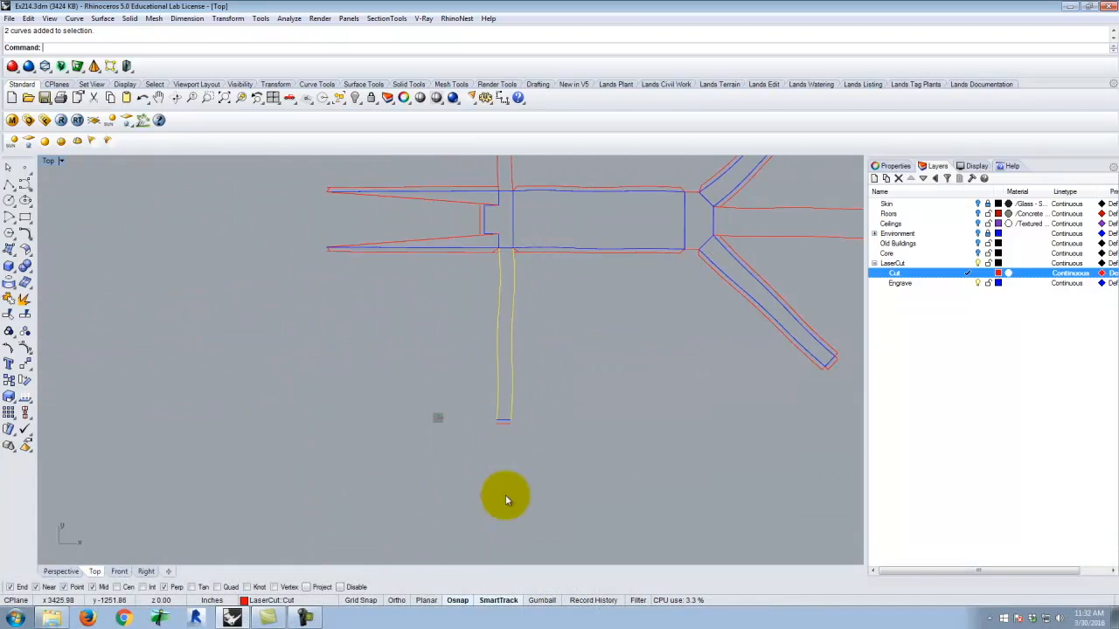
pyautogui.scroll(5, 502, 232)
pyautogui.scroll(3, 524, 293)
pyautogui.press('Return')
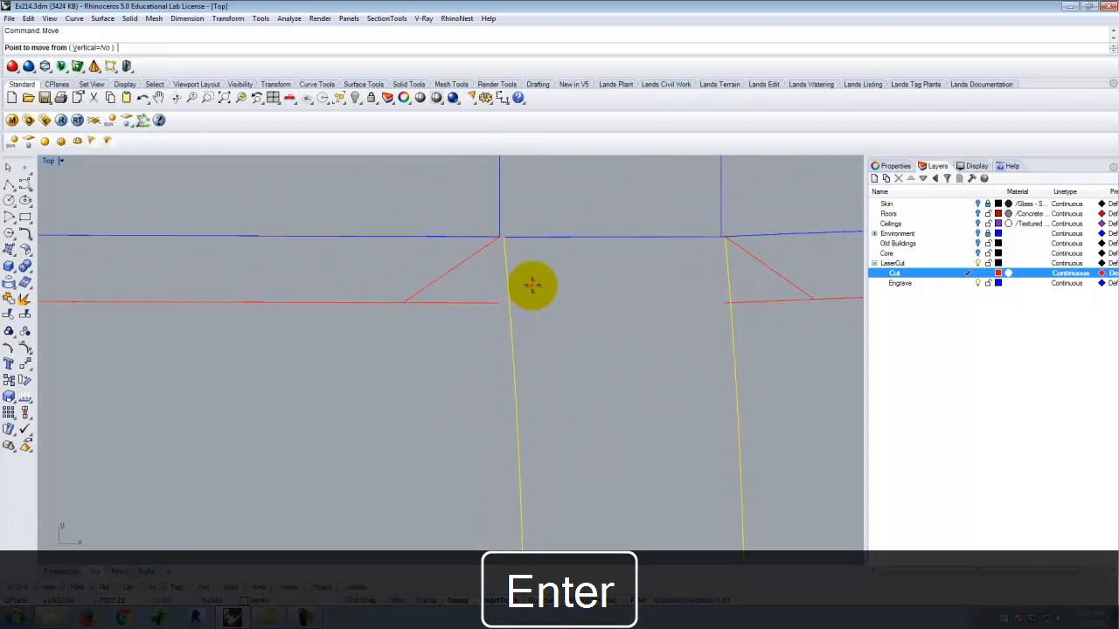
pyautogui.click(505, 237)
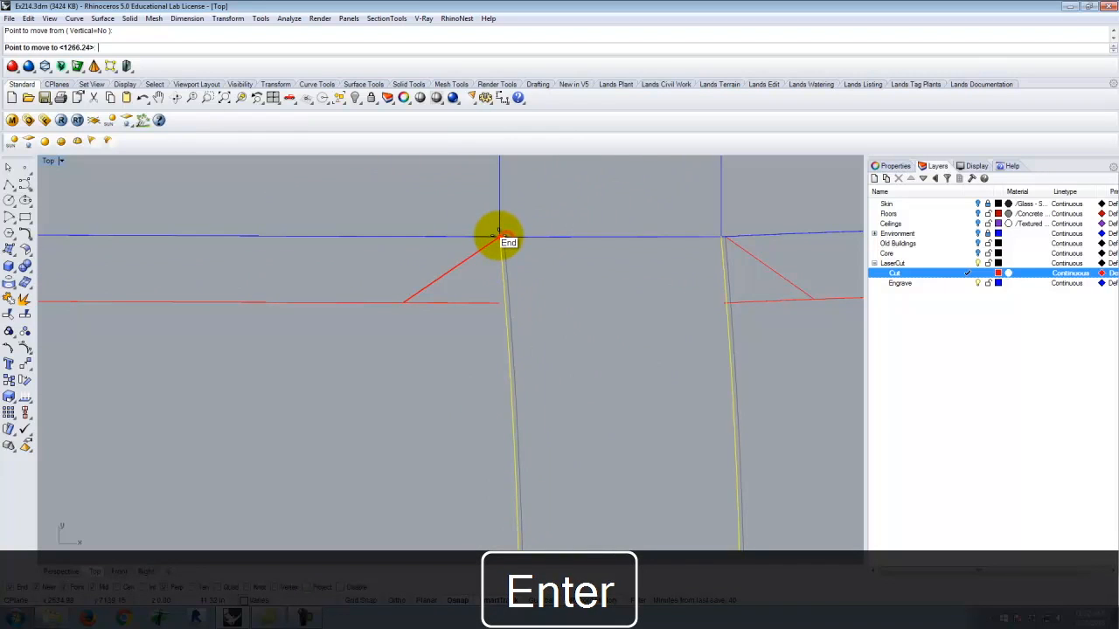
pyautogui.click(498, 236)
pyautogui.press('Escape')
# Move the angled tab closing line beside the lower arm's second edge so its upper end meets the body corner.
pyautogui.scroll(3, 701, 242)
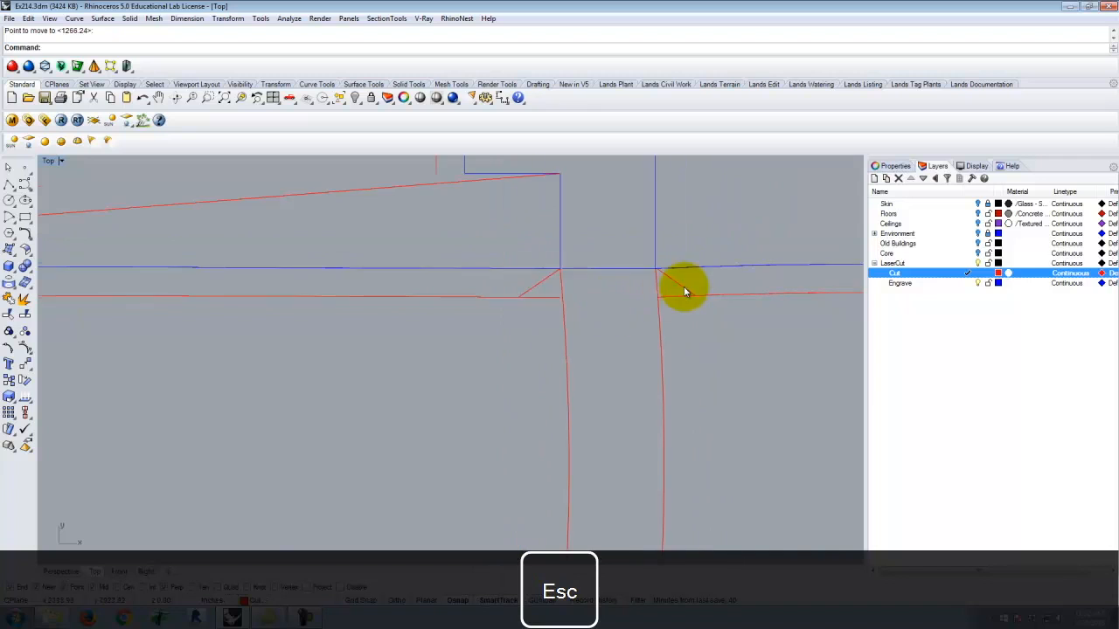
pyautogui.click(646, 326)
pyautogui.click(616, 237)
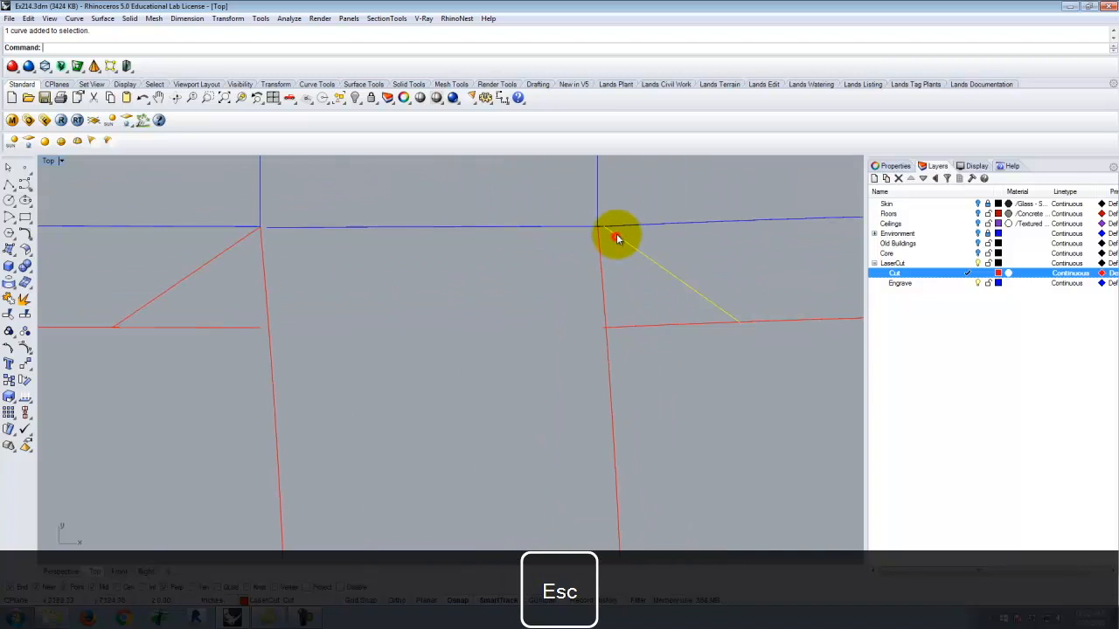
pyautogui.press('Return')
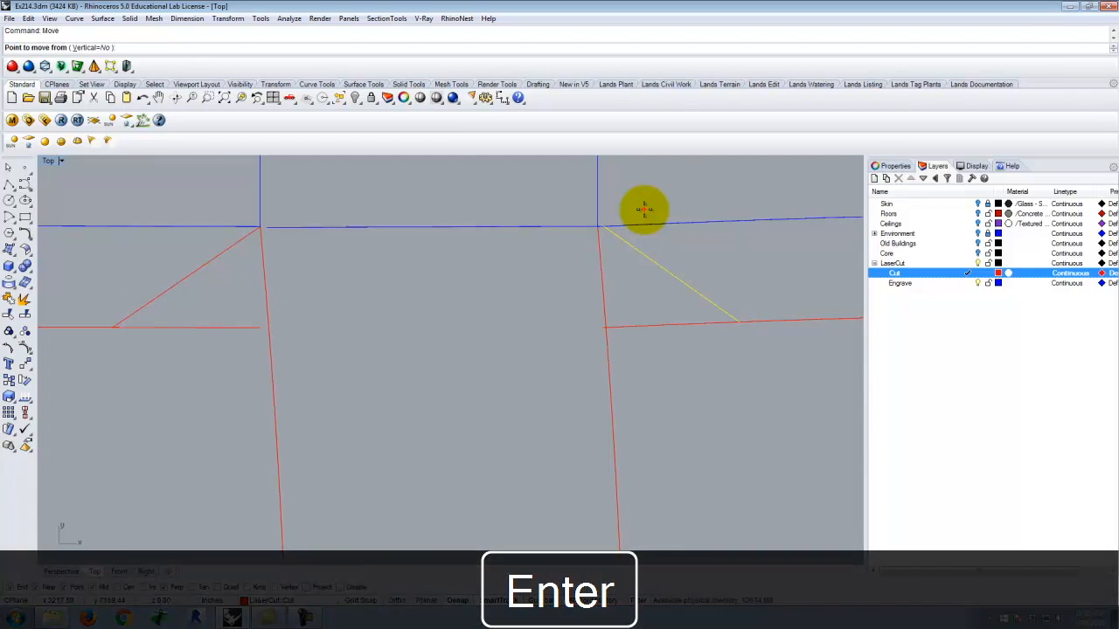
pyautogui.click(605, 226)
pyautogui.click(598, 224)
pyautogui.press('Escape')
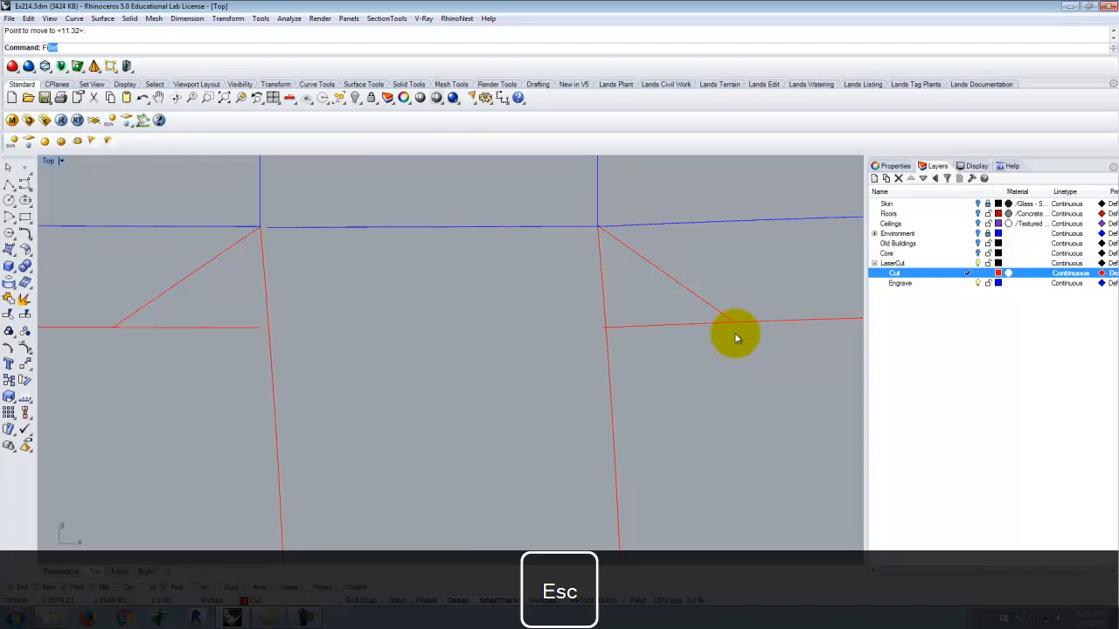
# Fillet the angled closing lines with the offset tab lines on both sides of the lower vertical arm, using radius 0.
pyautogui.press('Return')
pyautogui.write('0')
pyautogui.press('Return')
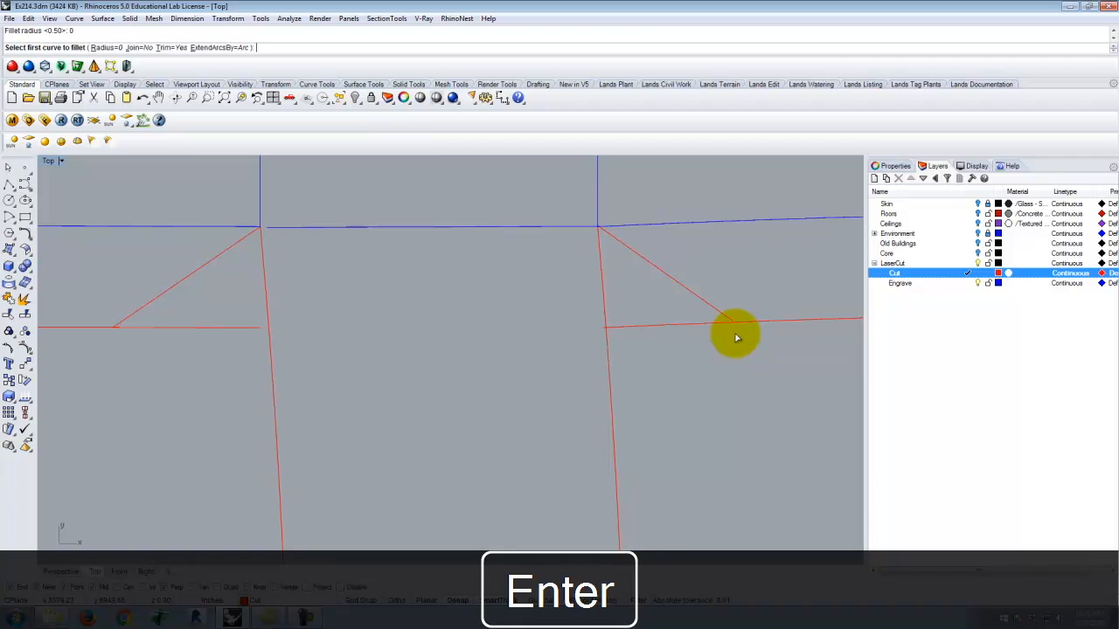
pyautogui.click(781, 320)
pyautogui.click(702, 304)
pyautogui.scroll(-3, 772, 345)
pyautogui.rightClick(513, 331)
pyautogui.click(517, 331)
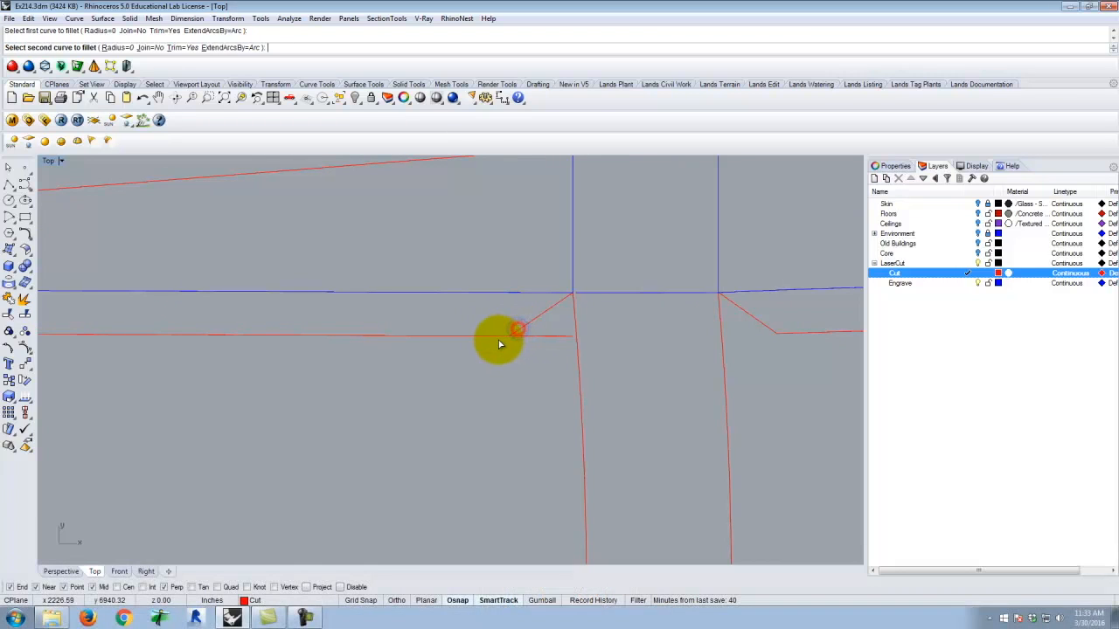
pyautogui.click(497, 336)
# Turn on control points for the fold line across the lower arm's top and move its left end onto the body corner.
pyautogui.scroll(-3, 693, 373)
pyautogui.scroll(-3, 715, 371)
pyautogui.scroll(2, 640, 287)
pyautogui.scroll(8, 265, 400)
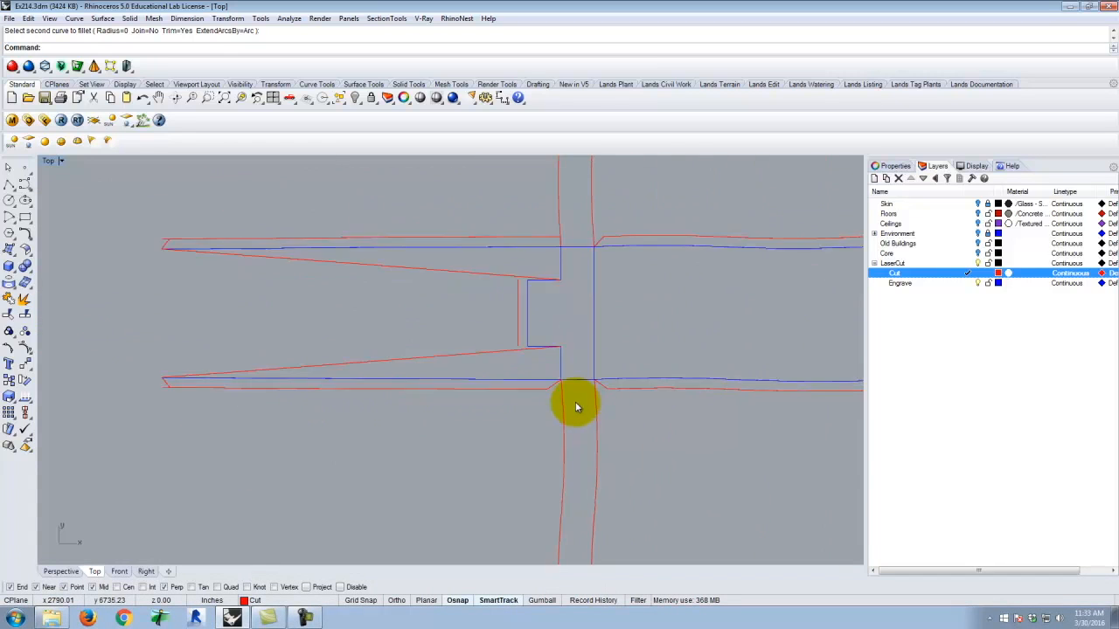
pyautogui.press('Escape')
pyautogui.click(514, 347)
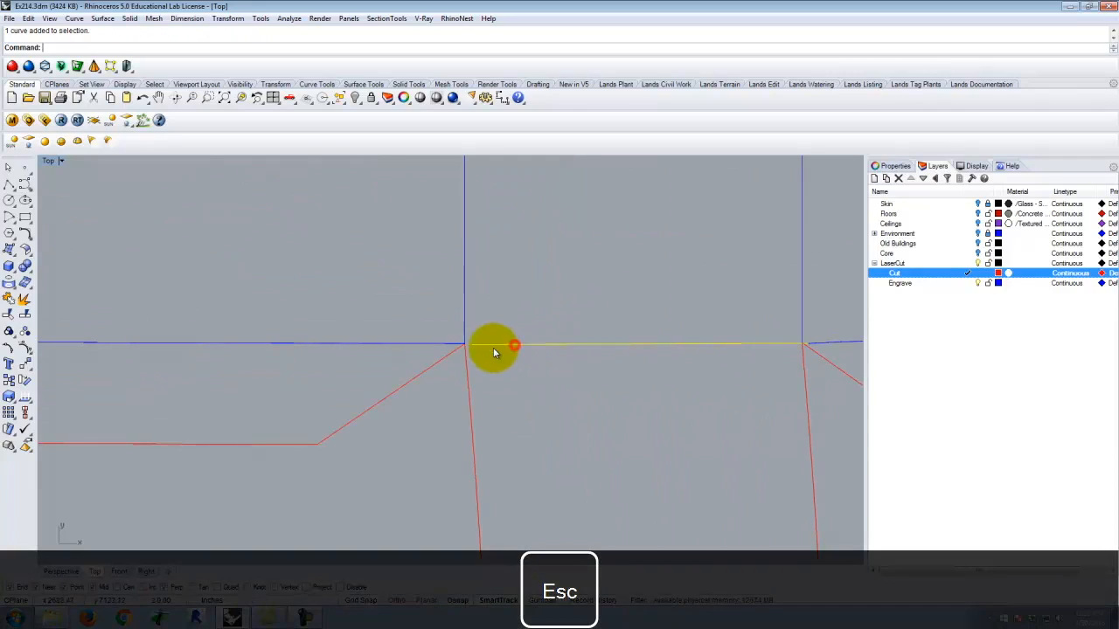
pyautogui.write('PointsOn')
pyautogui.press('Return')
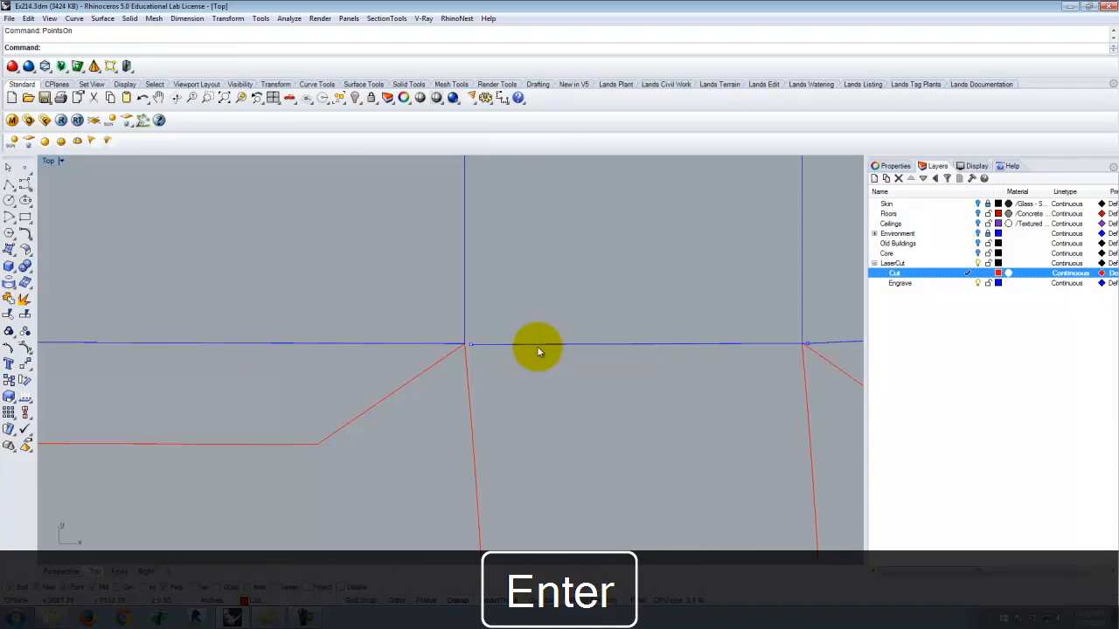
pyautogui.write('Move')
pyautogui.press('Return')
pyautogui.click(469, 346)
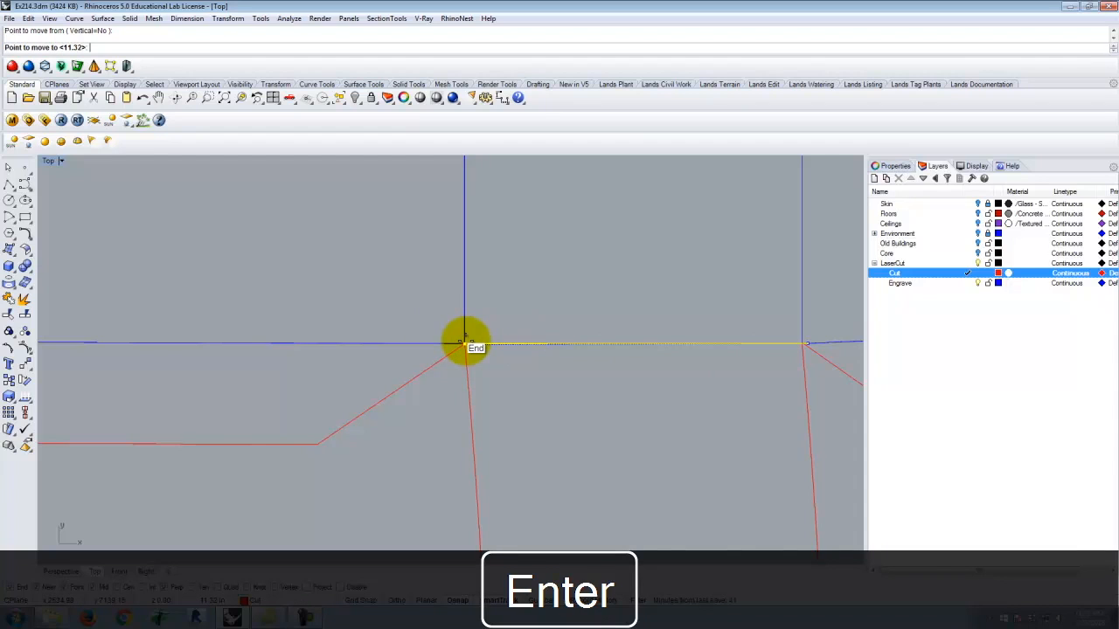
# Move the right end point of the lower arm's fold line onto the opposite body corner.
pyautogui.click(807, 345)
pyautogui.write('m')
pyautogui.press('Return')
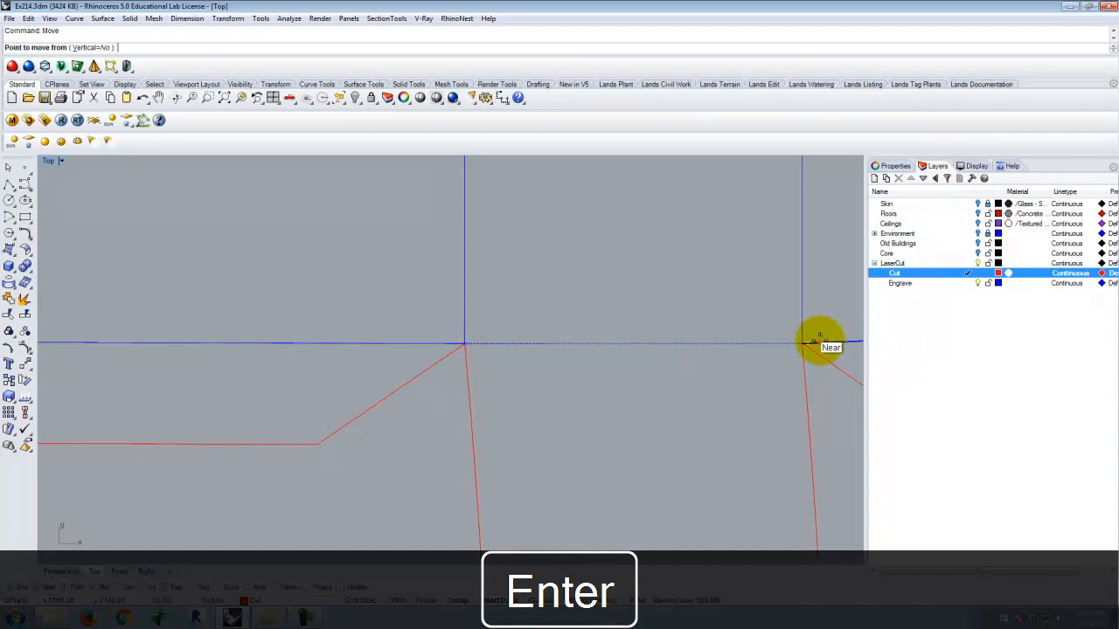
pyautogui.click(801, 342)
pyautogui.press('Escape')
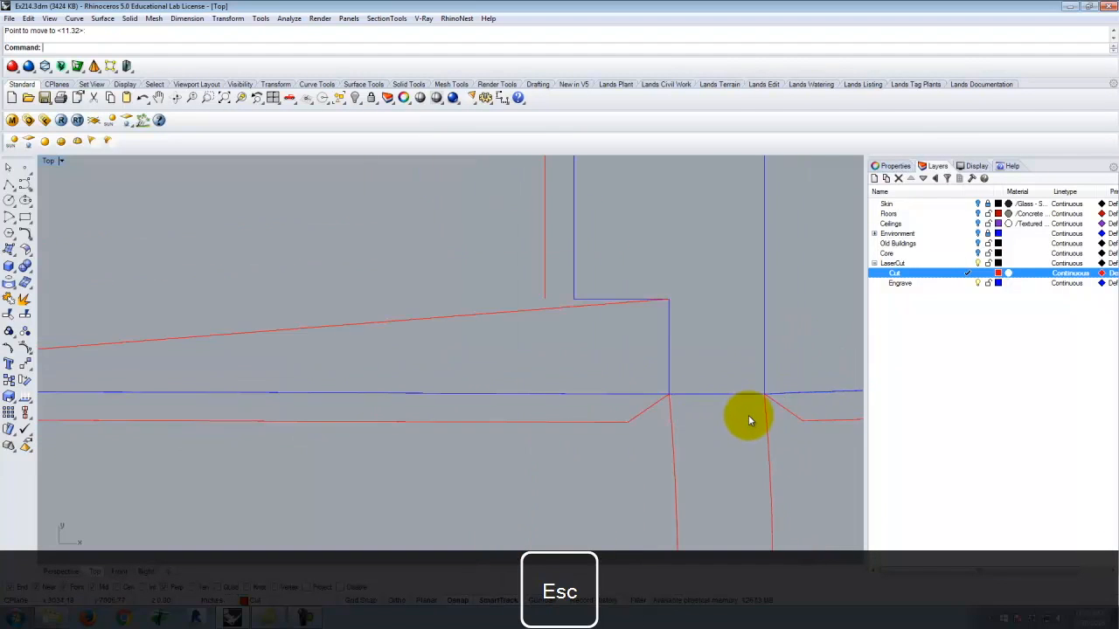
# Trim the overhanging offset tab line ends at both pointed prong tips and at the upper vertical arm, using all curves as cutting objects.
pyautogui.scroll(-5, 748, 419)
pyautogui.scroll(5, 411, 420)
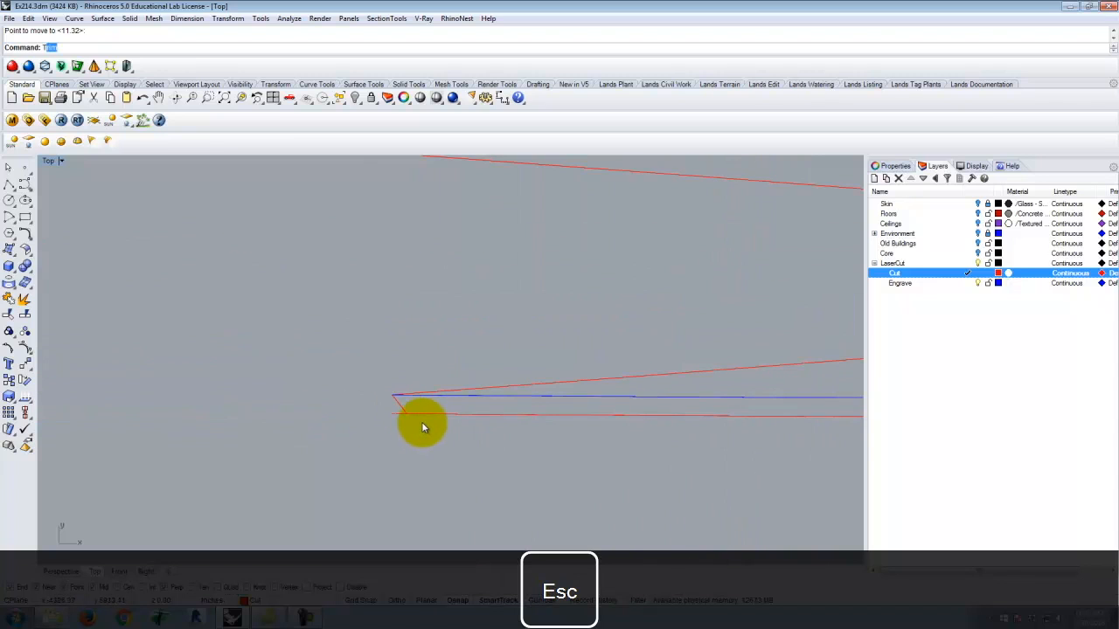
pyautogui.press('Return')
pyautogui.press('Return')
pyautogui.click(399, 416)
pyautogui.scroll(-4, 380, 455)
pyautogui.scroll(5, 385, 360)
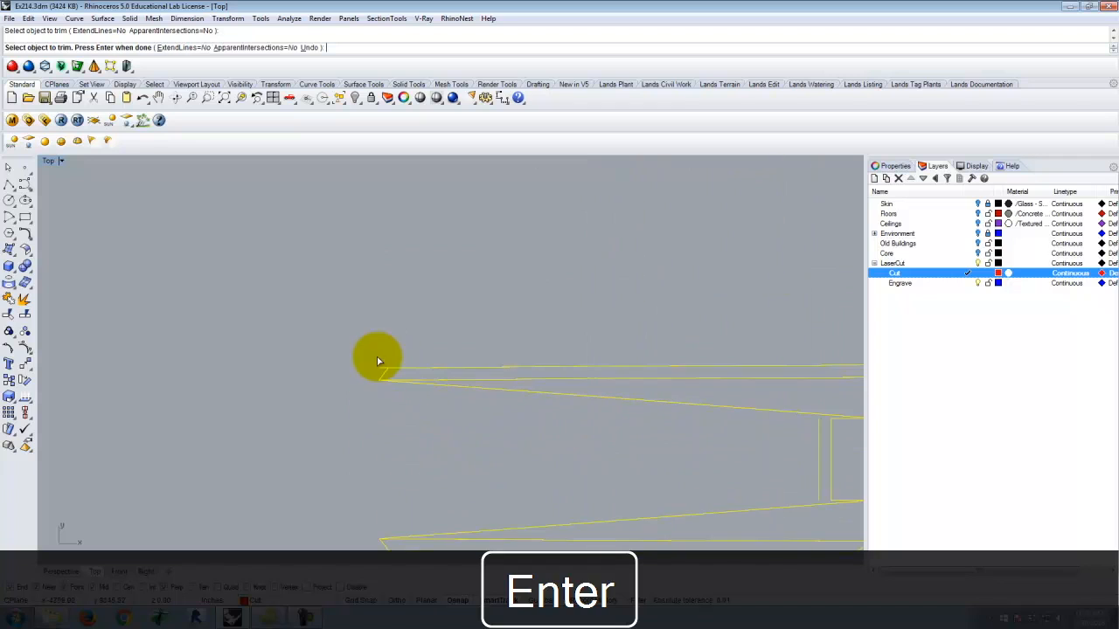
pyautogui.click(380, 370)
pyautogui.scroll(-8, 324, 392)
pyautogui.scroll(10, 564, 384)
pyautogui.scroll(4, 634, 349)
pyautogui.scroll(5, 497, 346)
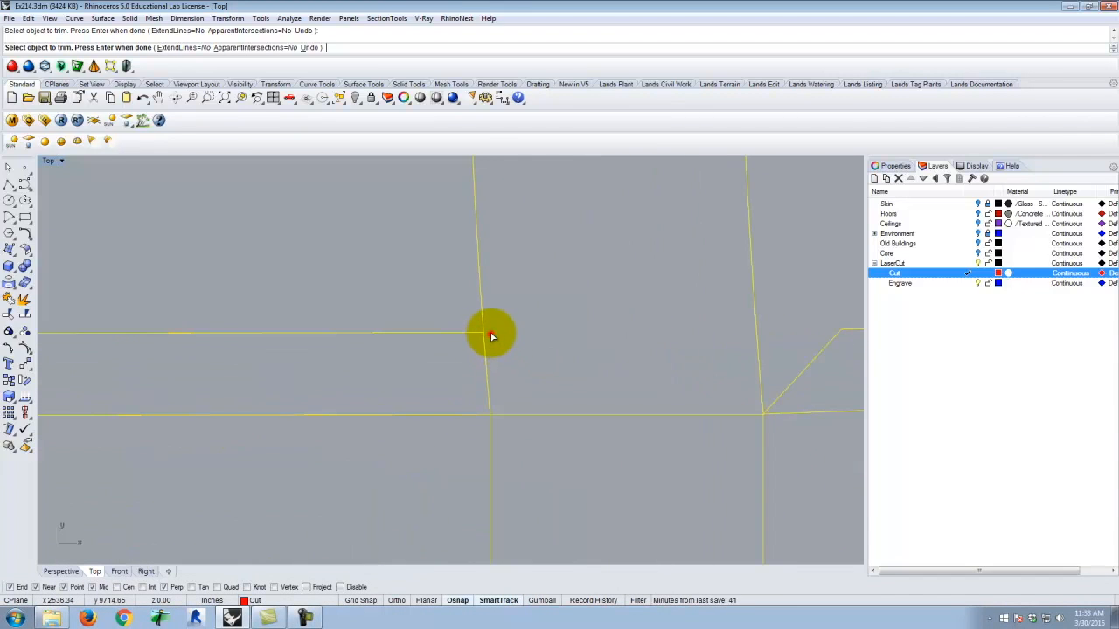
pyautogui.scroll(-9, 535, 277)
pyautogui.press('Escape')
# Close the tab at the notch between the prongs with two short lines joining the offset line's ends to the fold line's corners.
pyautogui.scroll(-4, 542, 282)
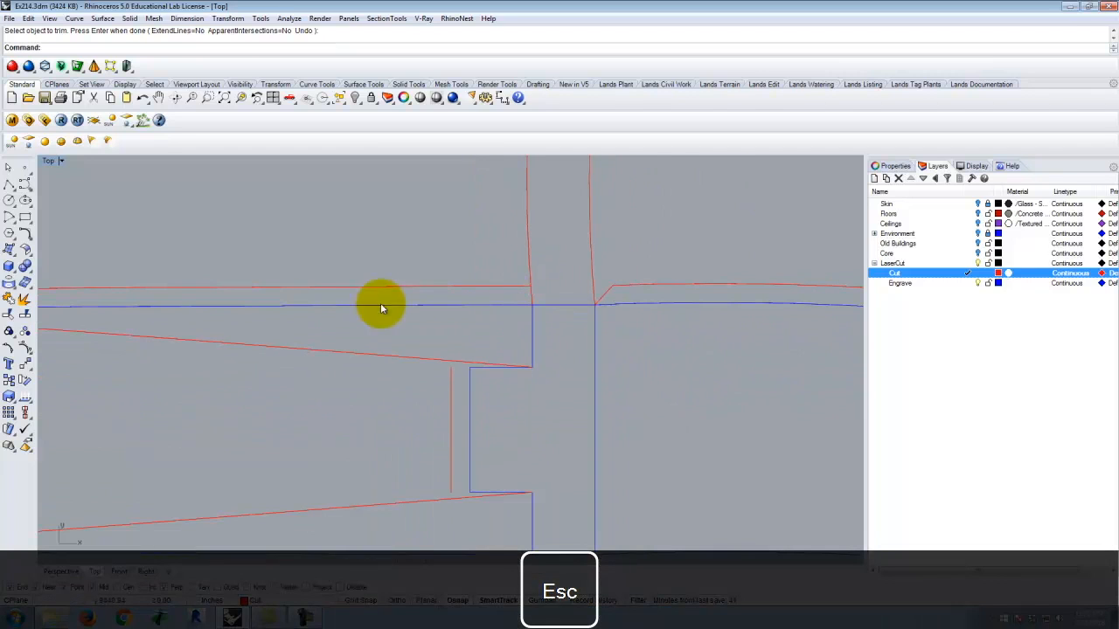
pyautogui.click(9, 184)
pyautogui.scroll(4, 393, 367)
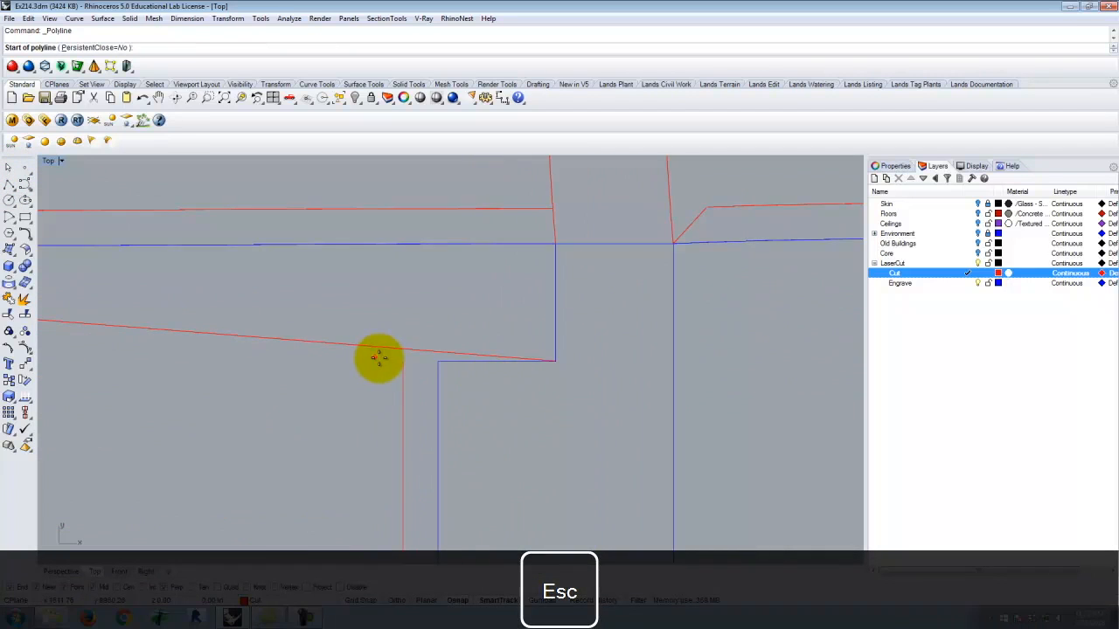
pyautogui.click(438, 361)
pyautogui.scroll(-3, 462, 253)
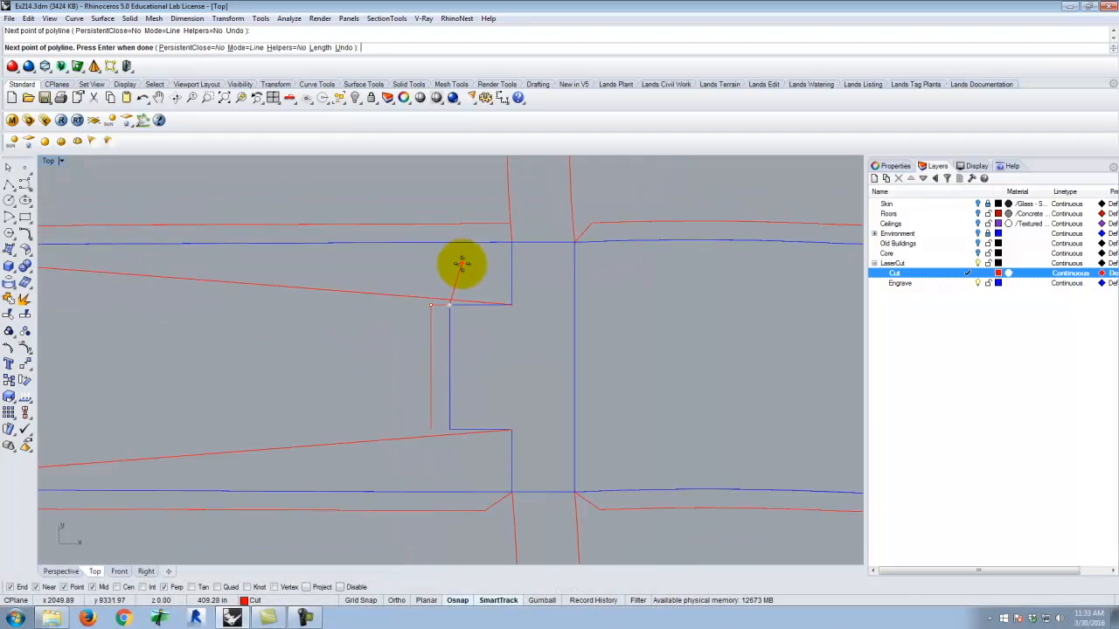
pyautogui.press('Return')
pyautogui.press('Return')
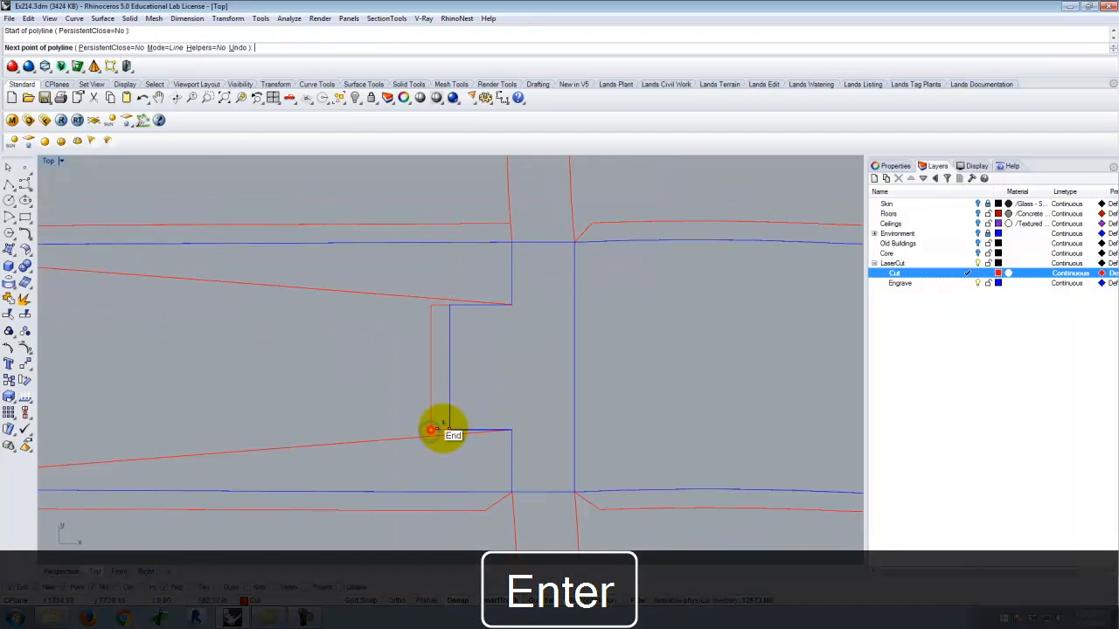
pyautogui.click(448, 427)
pyautogui.press('Return')
# Change the notch's two short horizontal edges to the Cut layer.
pyautogui.click(471, 305)
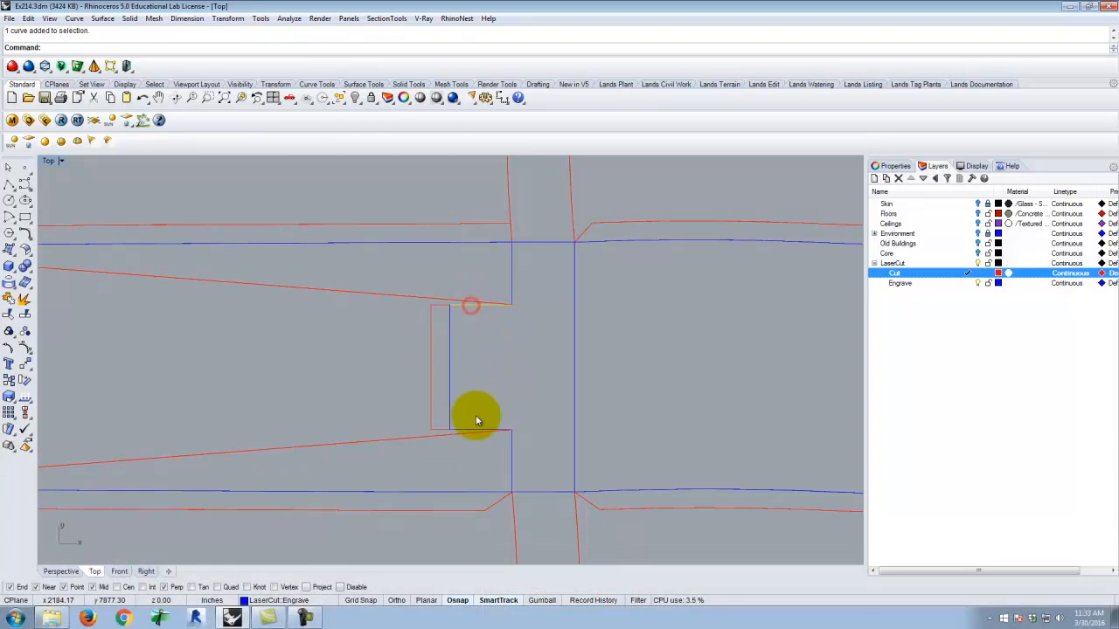
pyautogui.rightClick(914, 274)
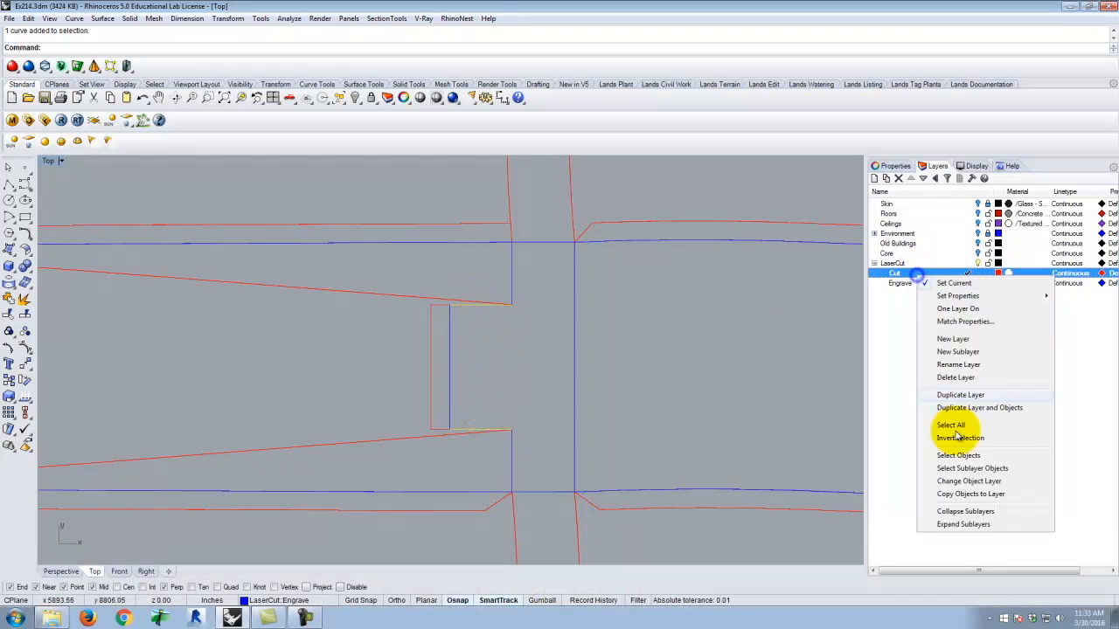
pyautogui.click(969, 482)
# Close the tab at the lower vertical arm's end with two short lines between the arm's corners and the offset line.
pyautogui.scroll(-5, 486, 323)
pyautogui.scroll(-2, 295, 360)
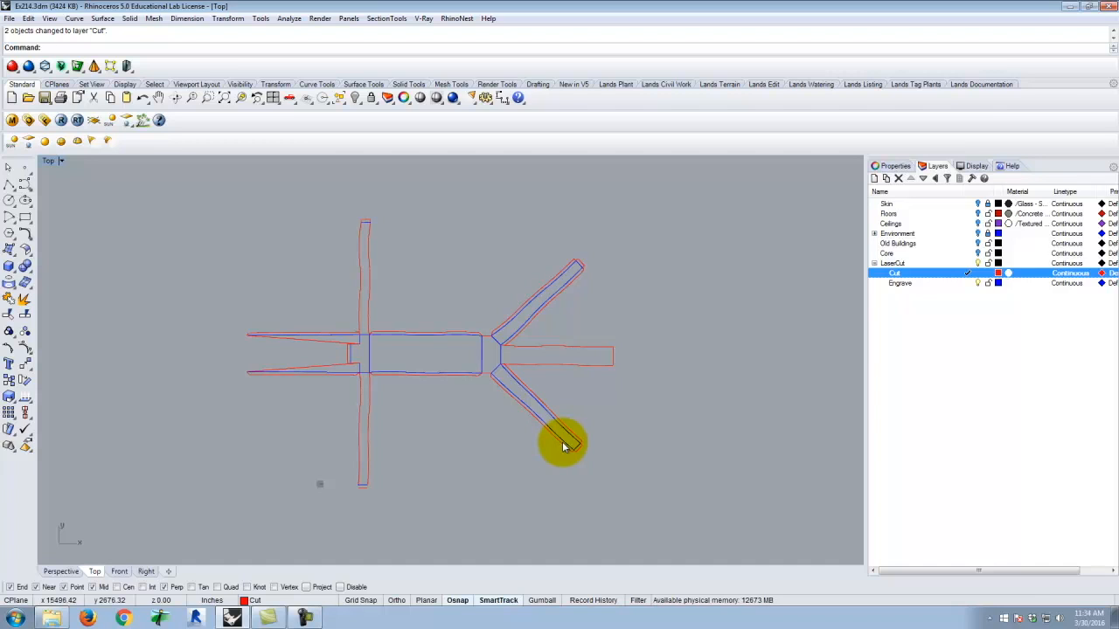
pyautogui.scroll(3, 334, 494)
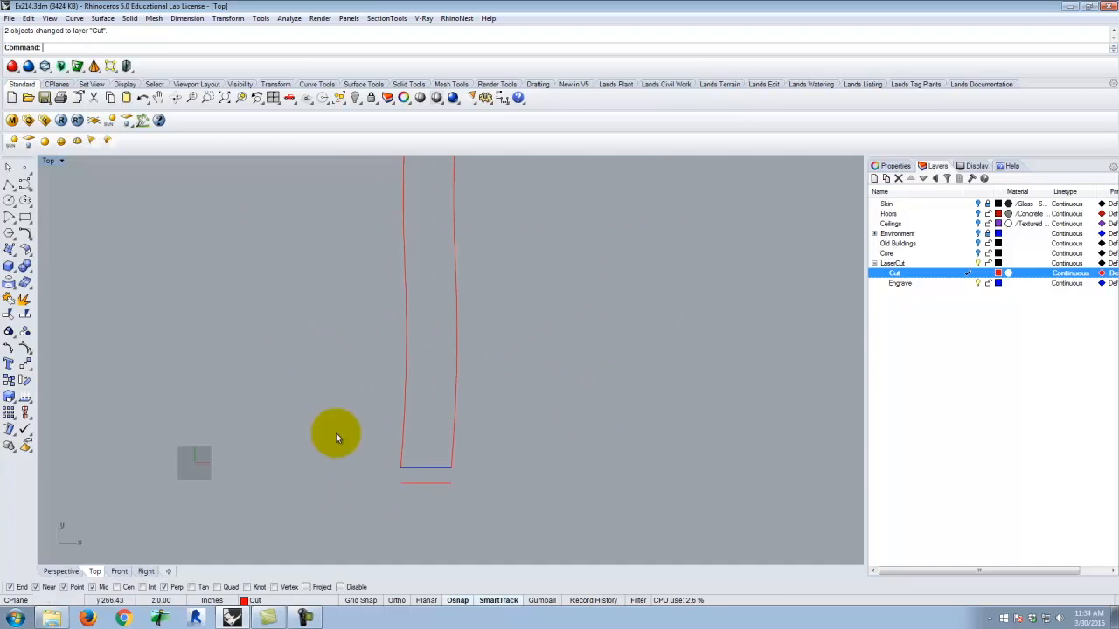
pyautogui.click(8, 182)
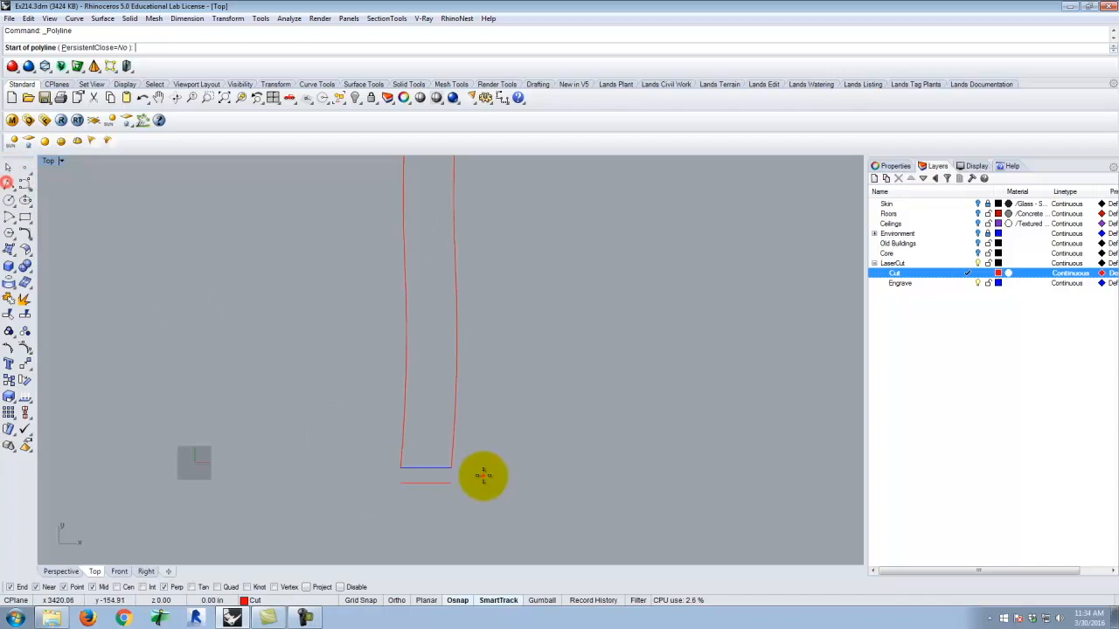
pyautogui.click(399, 479)
pyautogui.rightClick(398, 487)
pyautogui.rightClick(466, 472)
pyautogui.click(454, 468)
pyautogui.click(454, 479)
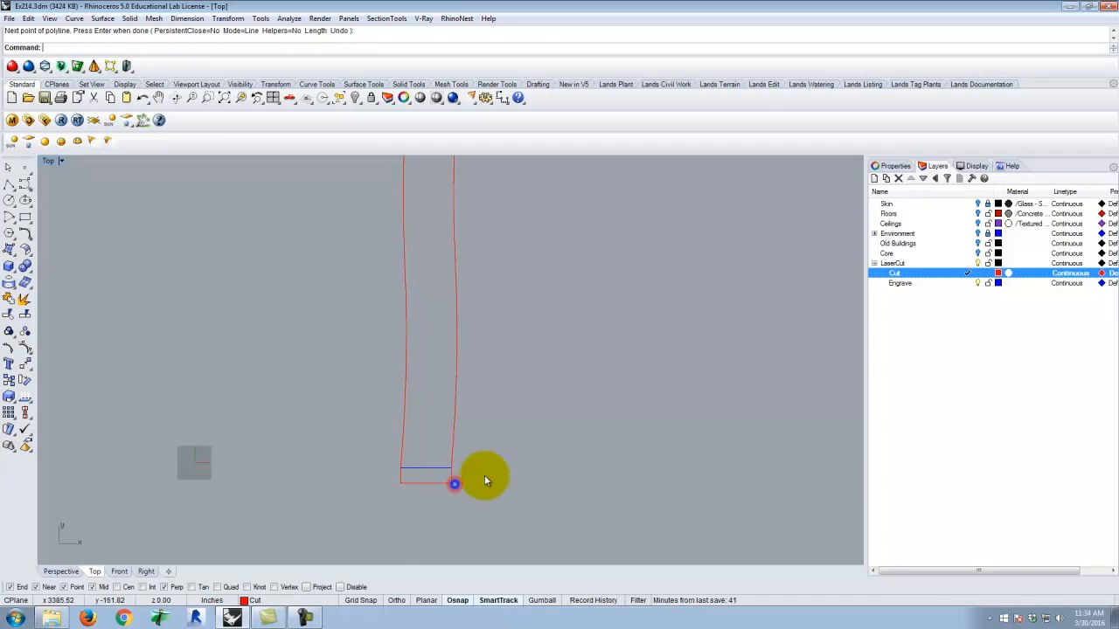
pyautogui.rightClick(482, 475)
# Turn on the Skin layer to display the building skin surfaces with the laser-cut outline.
pyautogui.scroll(-5, 354, 534)
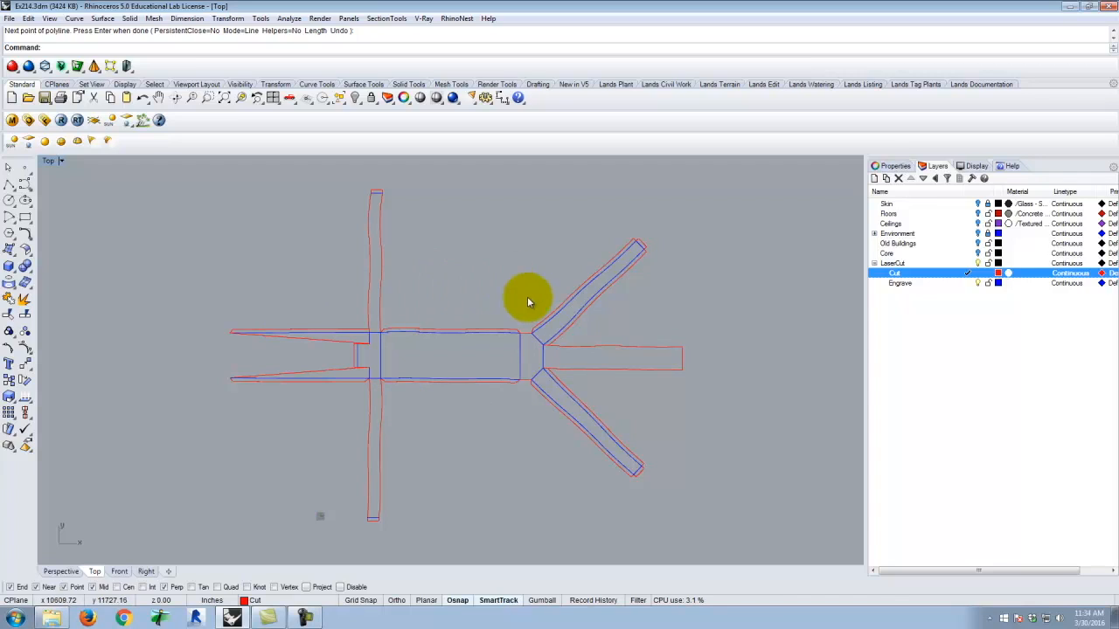
pyautogui.scroll(5, 581, 303)
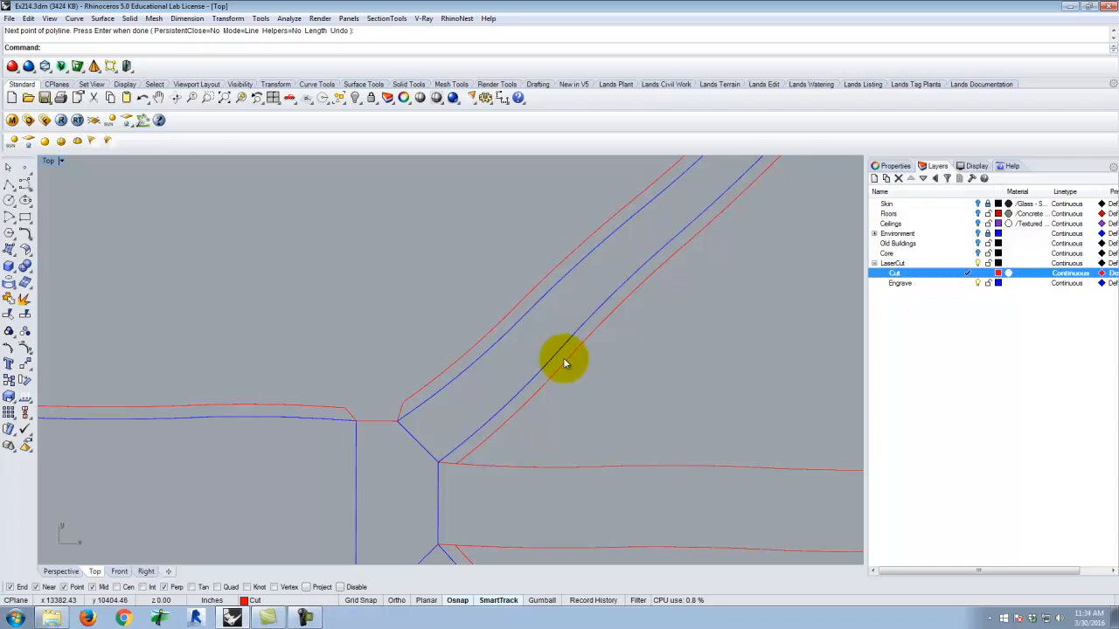
pyautogui.scroll(-8, 548, 365)
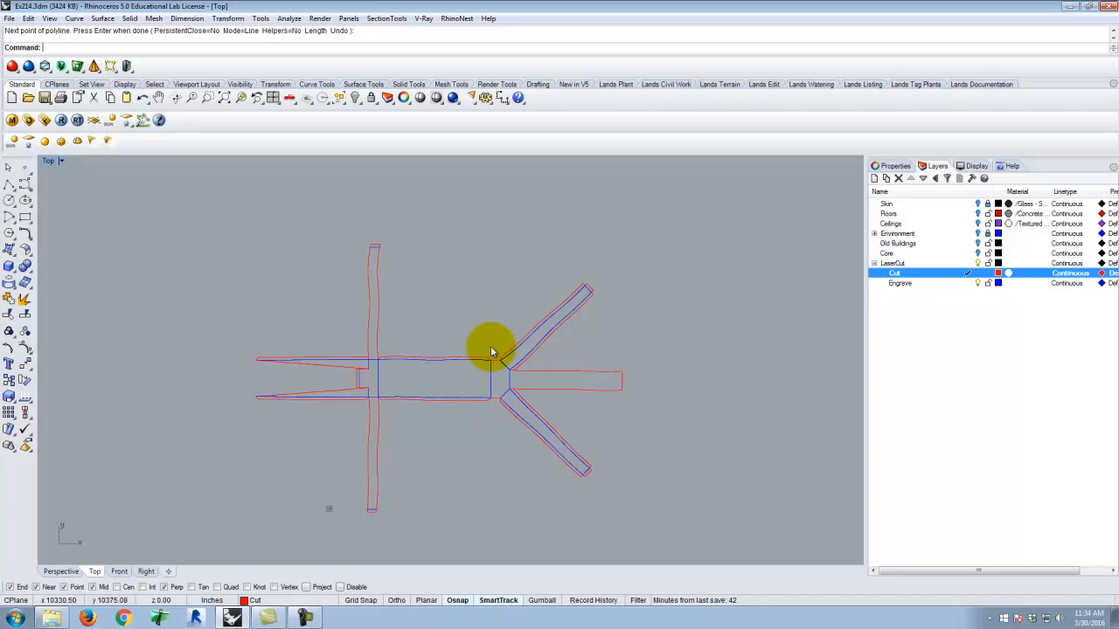
pyautogui.scroll(-2, 333, 302)
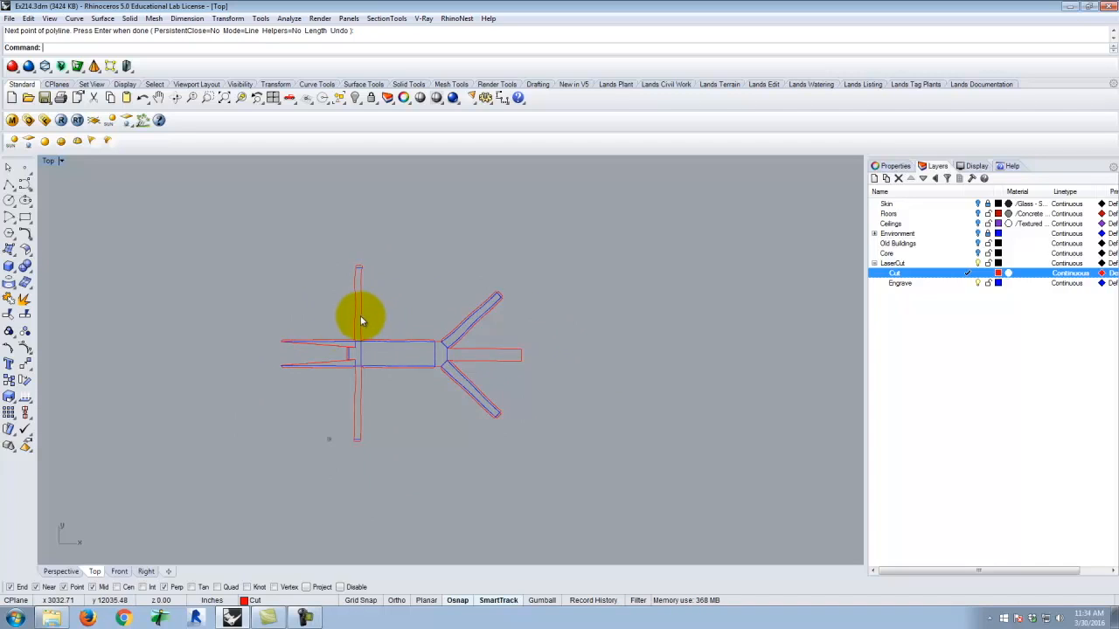
pyautogui.scroll(5, 375, 346)
pyautogui.scroll(-5, 332, 320)
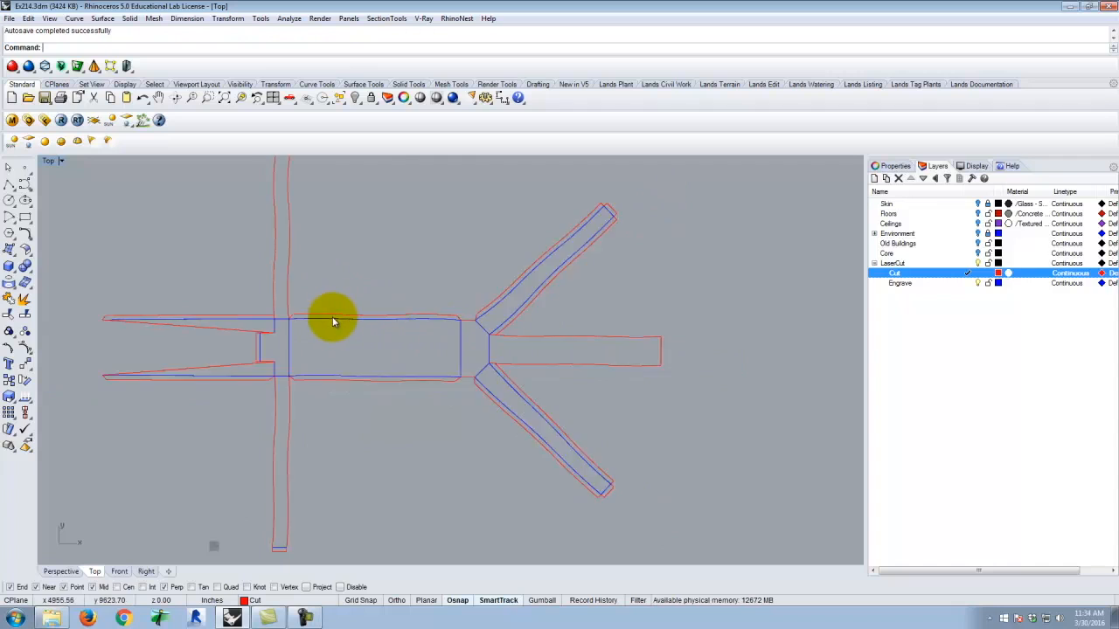
pyautogui.click(977, 203)
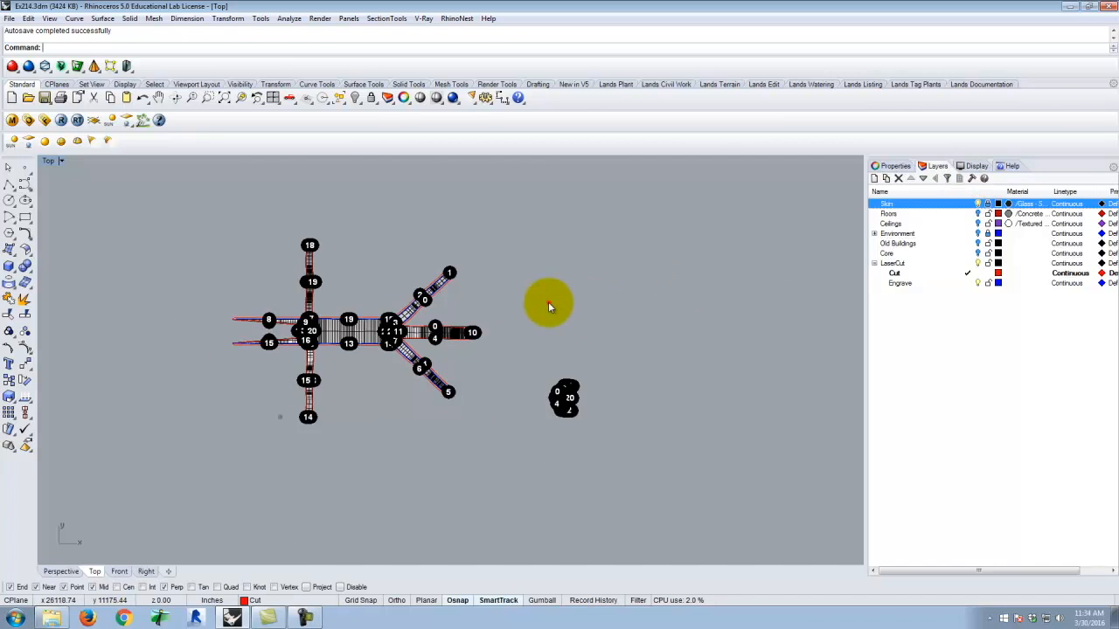
pyautogui.moveTo(528, 405); pyautogui.dragTo(568, 385, button='right')
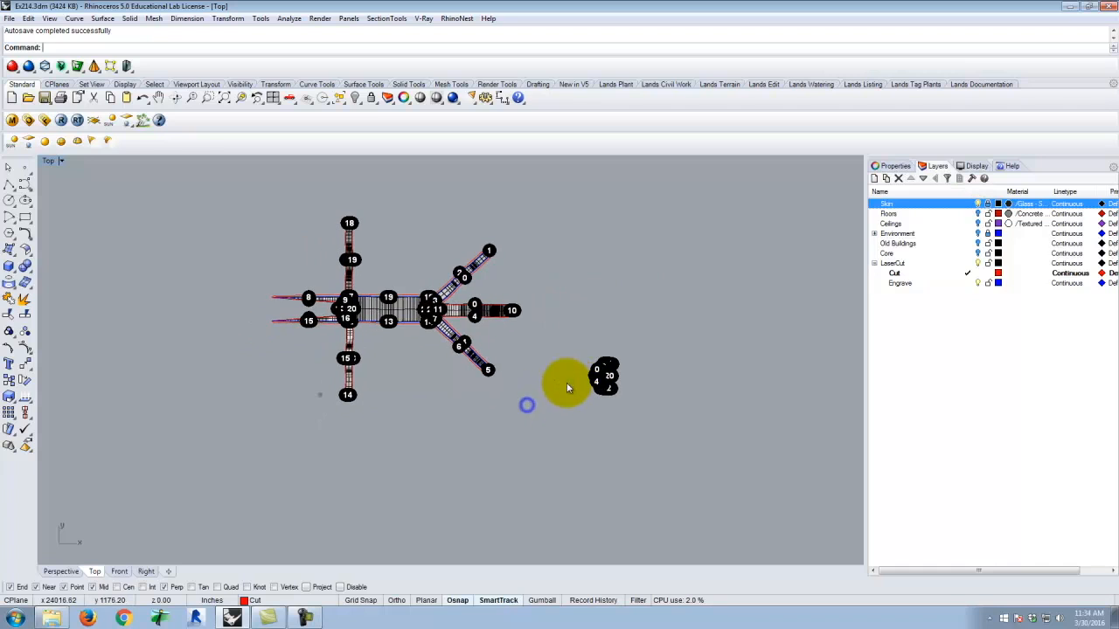
# Switch to the Perspective view and turn on the Floors layer to show the floor surfaces inside the tower skin.
pyautogui.doubleClick(48, 161)
pyautogui.click(472, 161)
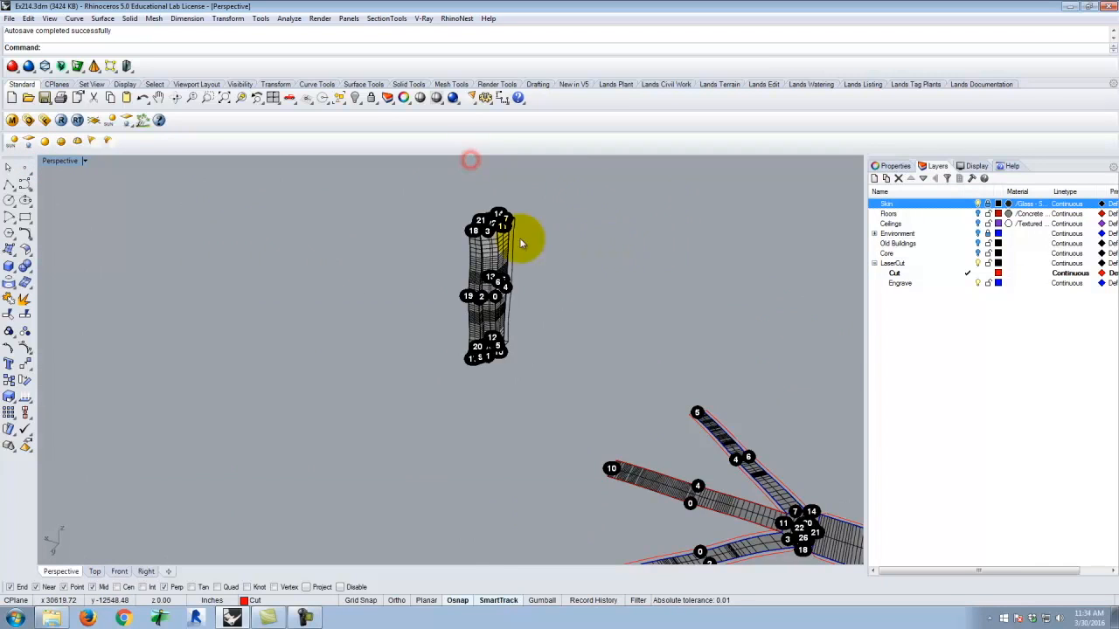
pyautogui.scroll(9, 514, 246)
pyautogui.scroll(-6, 461, 250)
pyautogui.scroll(2, 477, 262)
pyautogui.scroll(5, 476, 258)
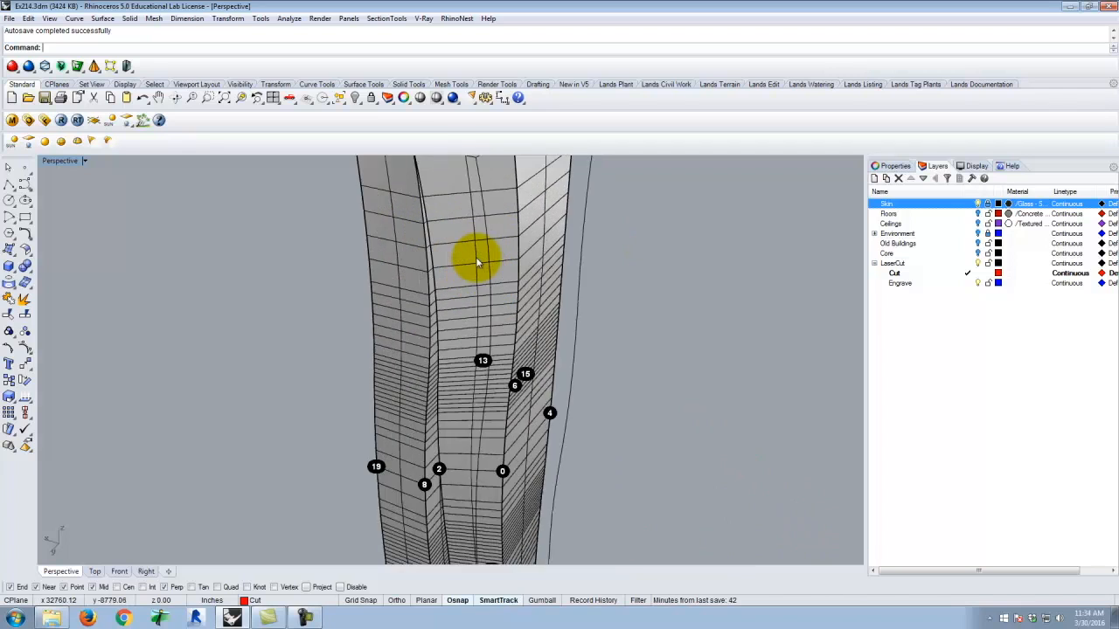
pyautogui.scroll(-5, 410, 254)
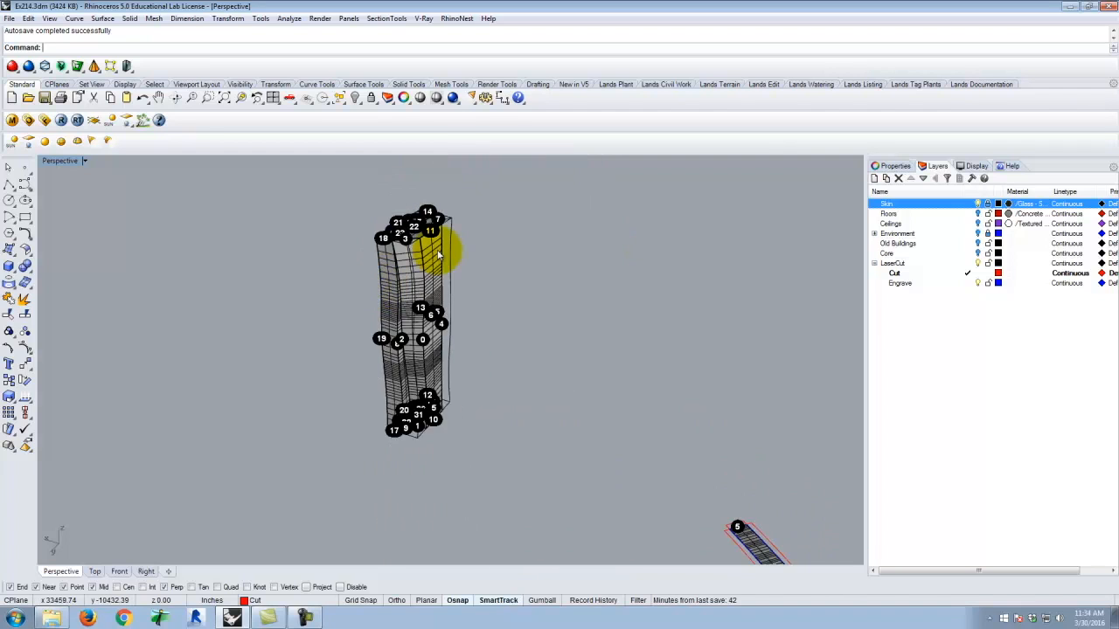
pyautogui.click(985, 214)
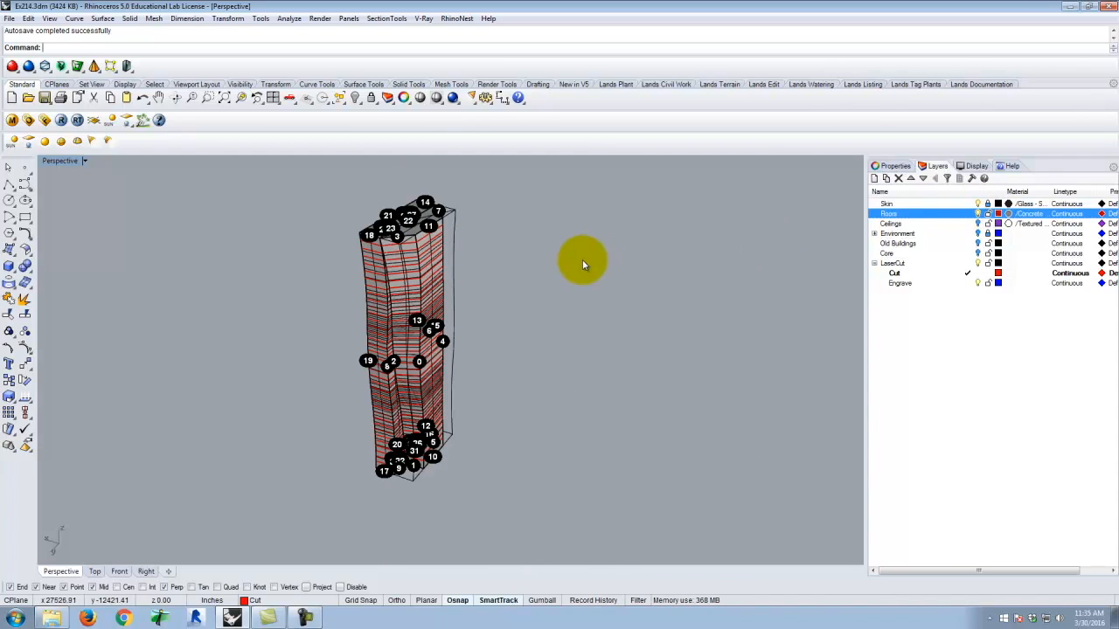
pyautogui.scroll(-6, 357, 265)
pyautogui.press('Escape')
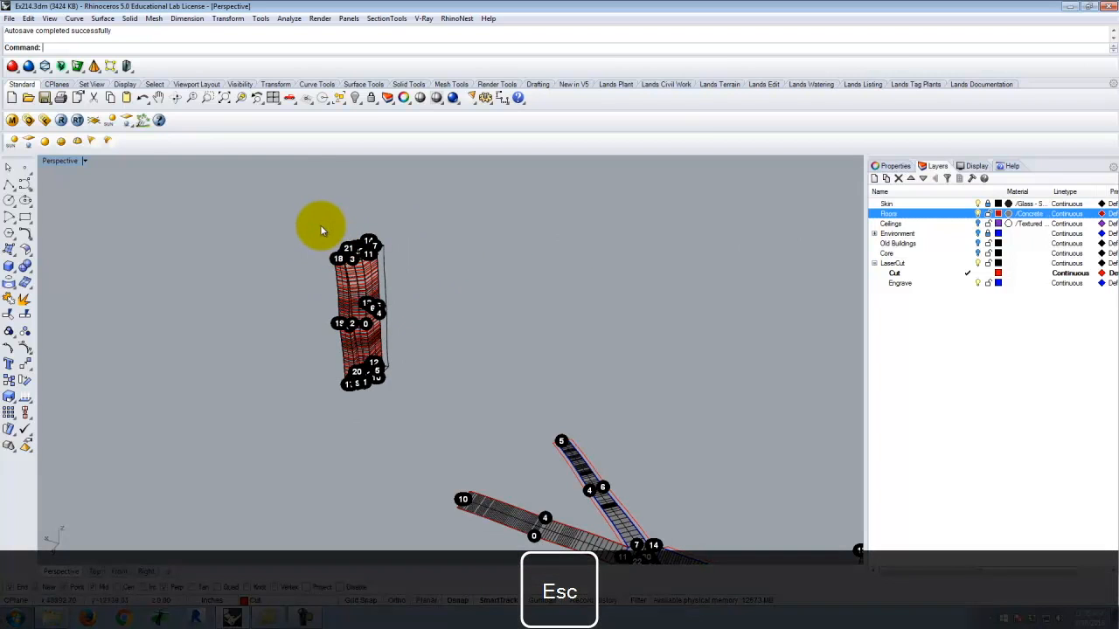
# Unlock the Skin layer and copy the tower's skin polysurface together with all floor surfaces to empty space away from the original.
pyautogui.moveTo(412, 395); pyautogui.dragTo(411, 402)
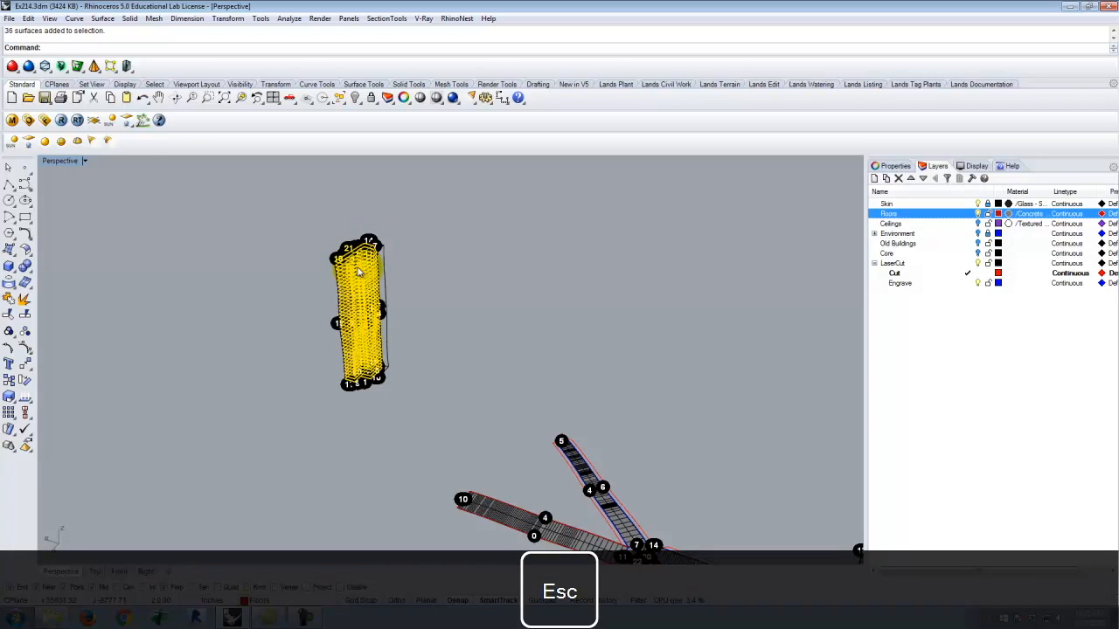
pyautogui.click(965, 203)
pyautogui.scroll(6, 380, 280)
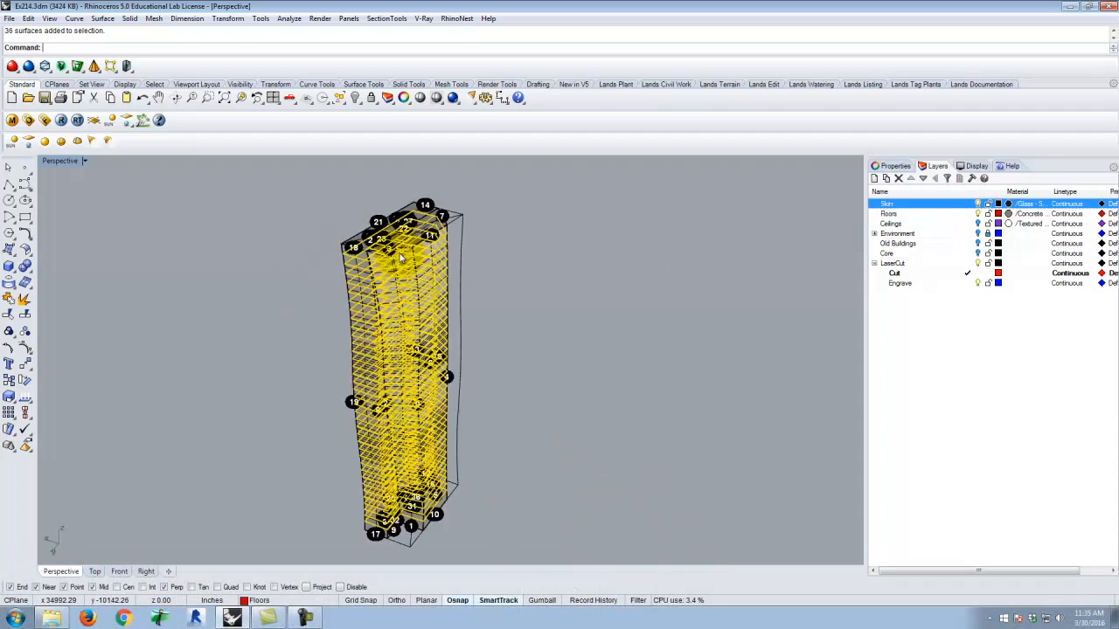
pyautogui.scroll(3, 363, 277)
pyautogui.click(354, 277)
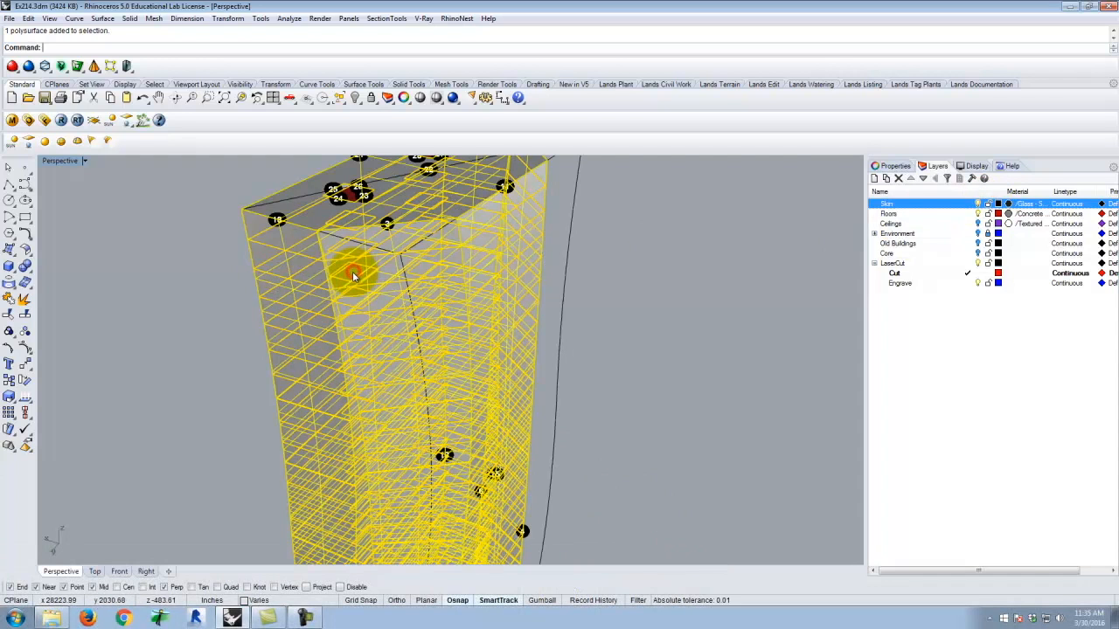
pyautogui.write('py')
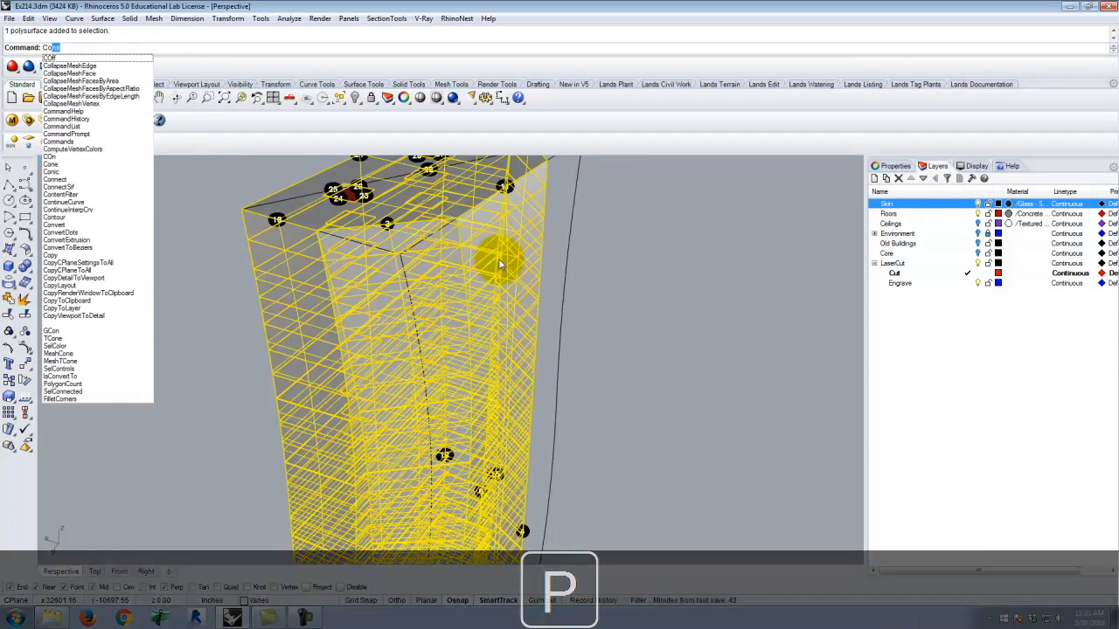
pyautogui.press('Return')
pyautogui.moveTo(499, 250); pyautogui.dragTo(118, 343, button='right')
pyautogui.scroll(-10, 118, 343)
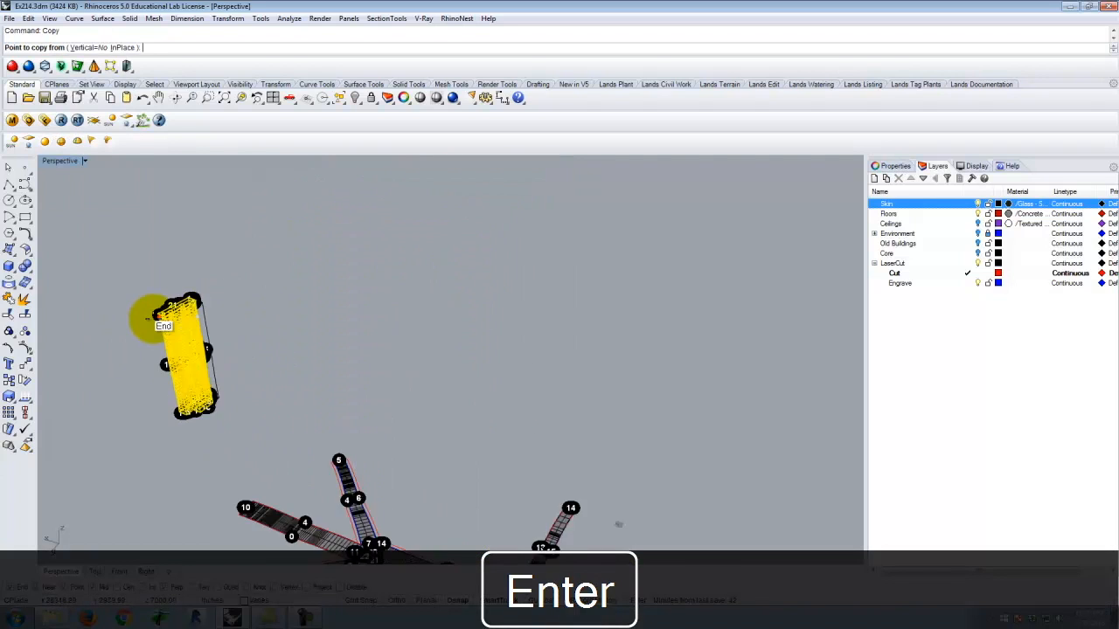
pyautogui.click(188, 349)
pyautogui.click(429, 319)
pyautogui.press('Escape')
pyautogui.press('Escape')
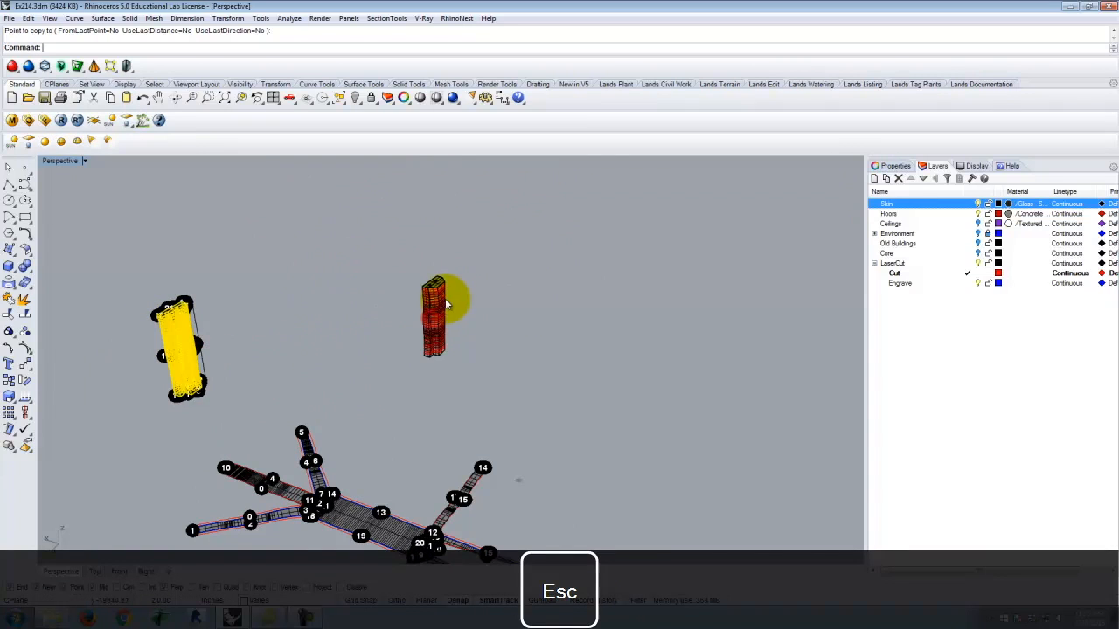
# Examine the copied tower from several sides, checking where the floor surfaces meet the skin.
pyautogui.scroll(7, 441, 296)
pyautogui.moveTo(441, 295); pyautogui.dragTo(490, 321, button='right')
pyautogui.scroll(-5, 352, 335)
pyautogui.scroll(10, 495, 320)
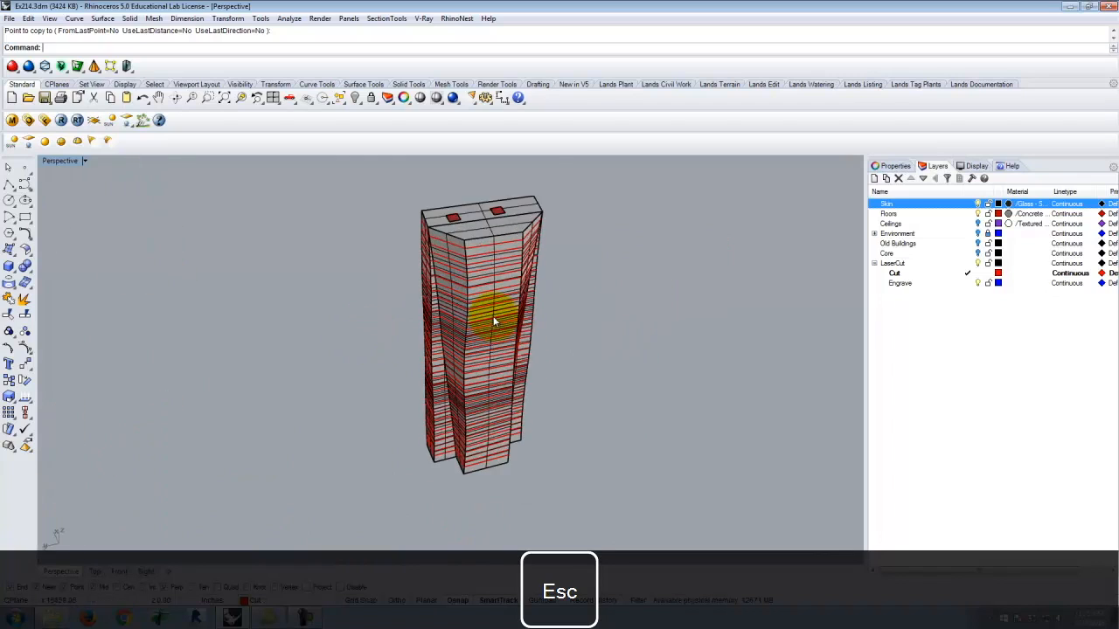
pyautogui.scroll(-4, 549, 318)
pyautogui.moveTo(563, 338); pyautogui.dragTo(476, 330, button='right')
pyautogui.scroll(-8, 476, 329)
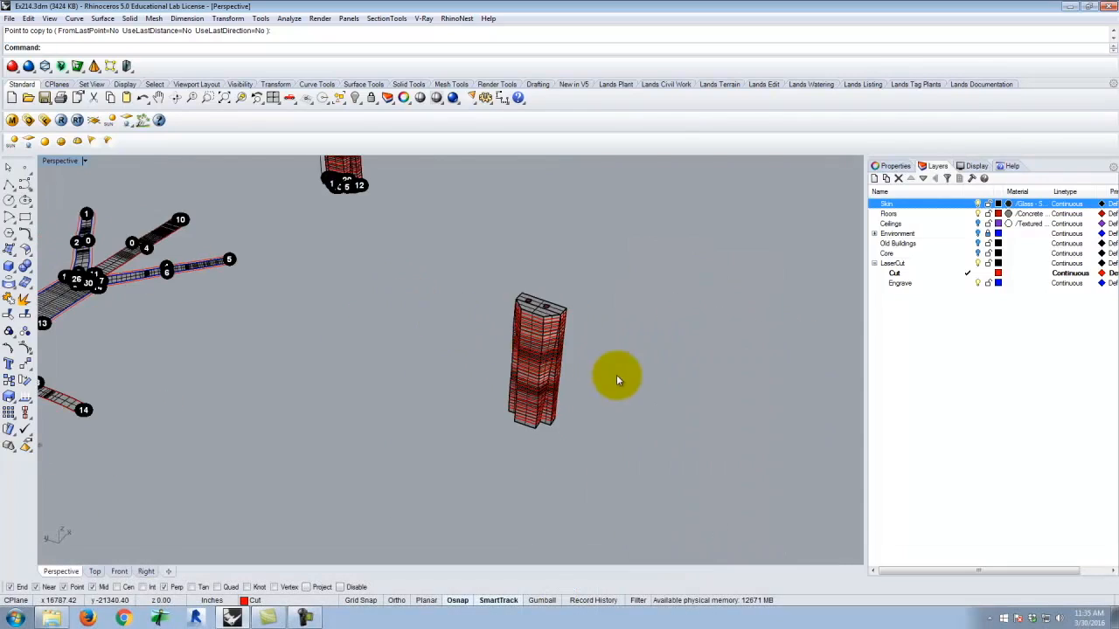
pyautogui.scroll(8, 616, 376)
pyautogui.scroll(-6, 473, 373)
pyautogui.scroll(5, 444, 306)
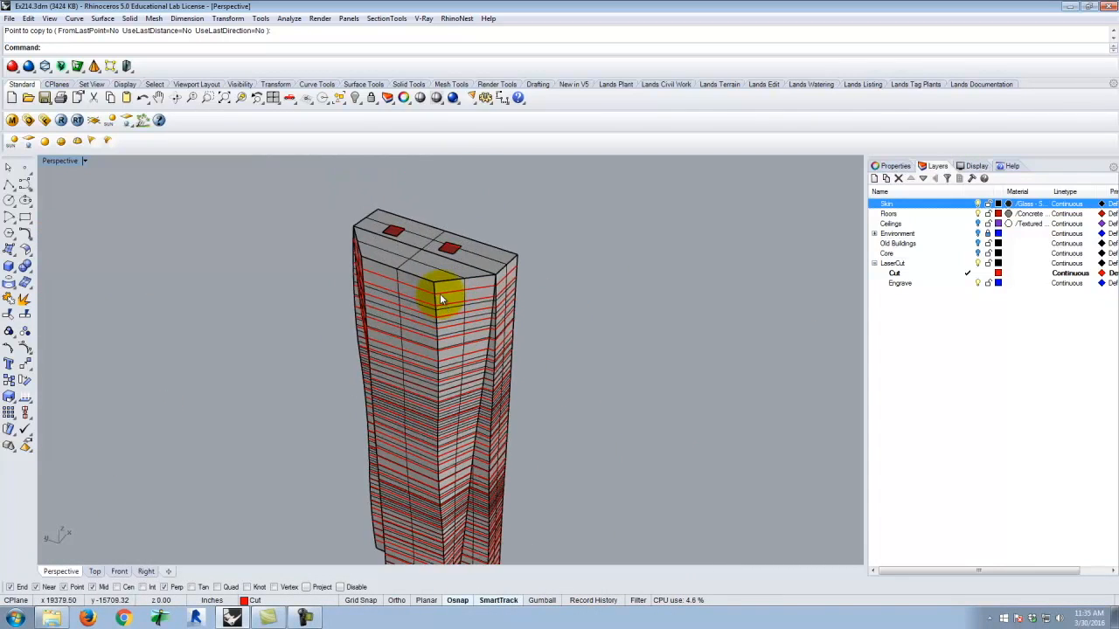
pyautogui.click(438, 292)
pyautogui.press('Escape')
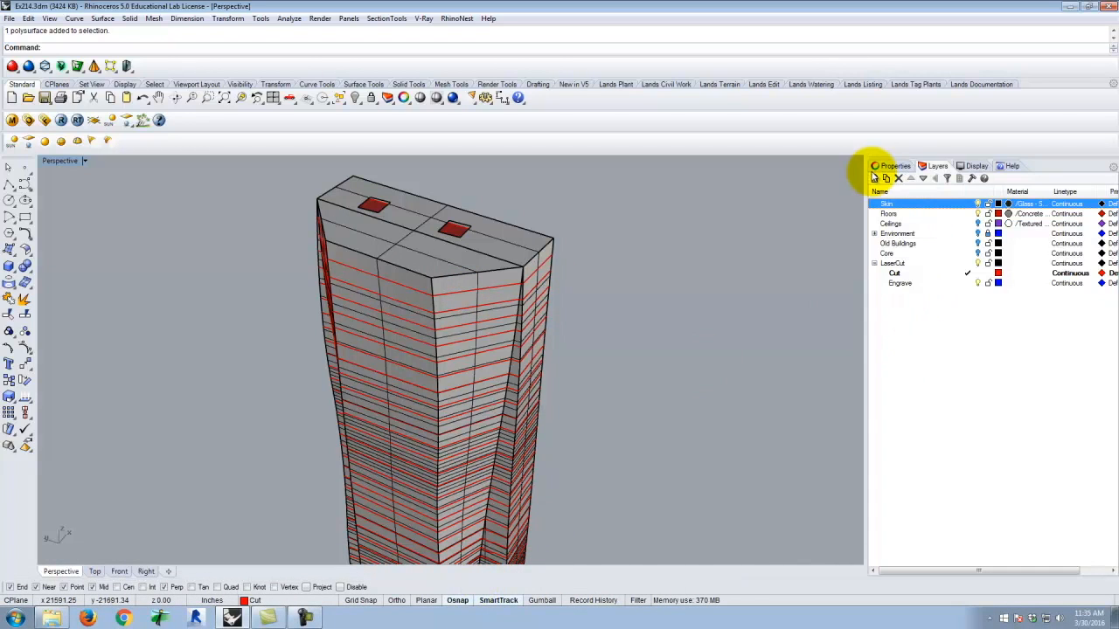
# Create intersection curves between the copied tower's skin and floor surfaces on a new current layer named Extra.
pyautogui.click(874, 179)
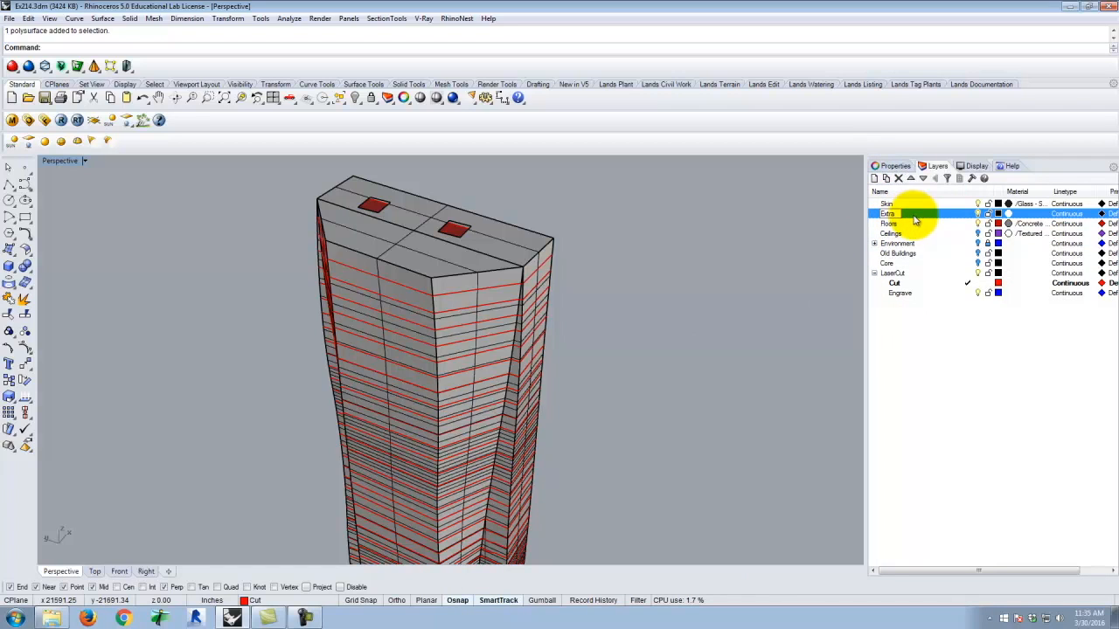
pyautogui.doubleClick(918, 219)
pyautogui.scroll(-4, 278, 242)
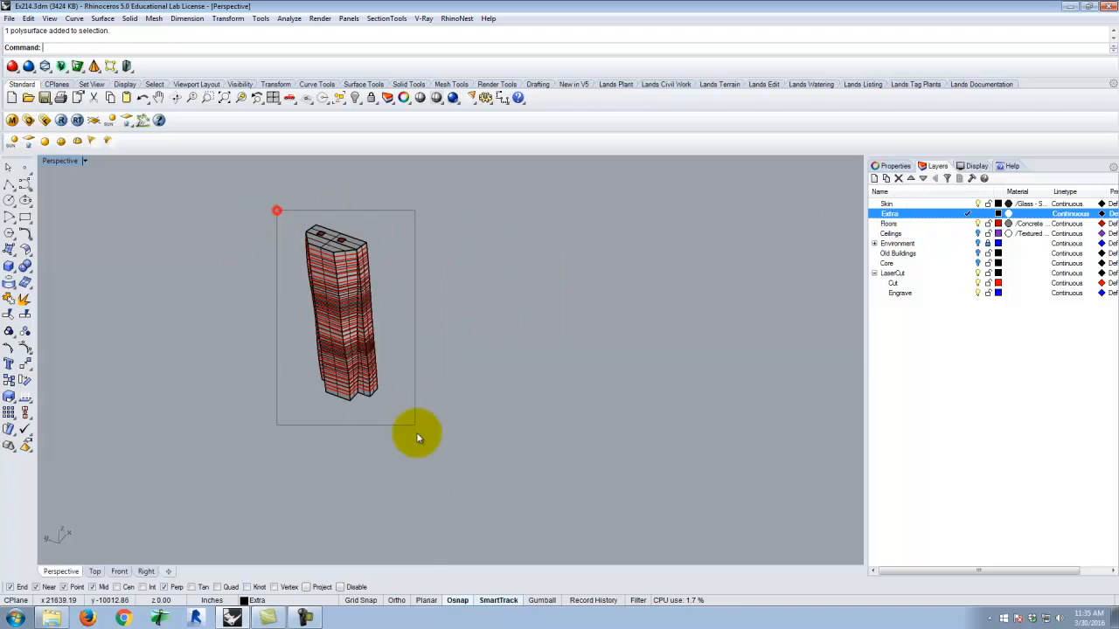
pyautogui.moveTo(417, 435); pyautogui.dragTo(420, 442)
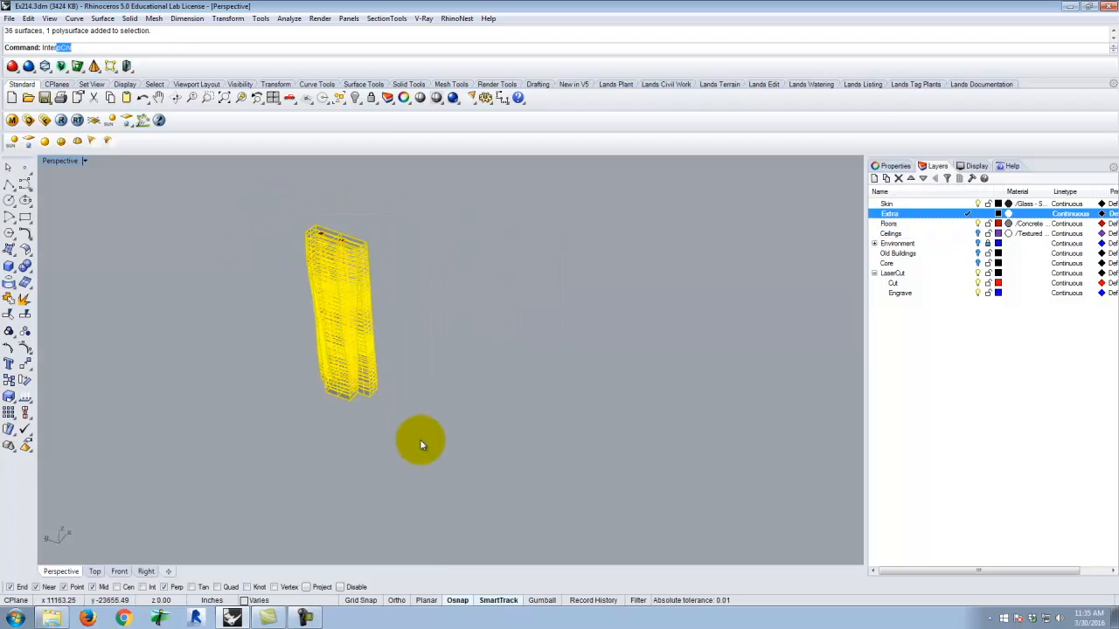
pyautogui.write('se')
pyautogui.press('Return')
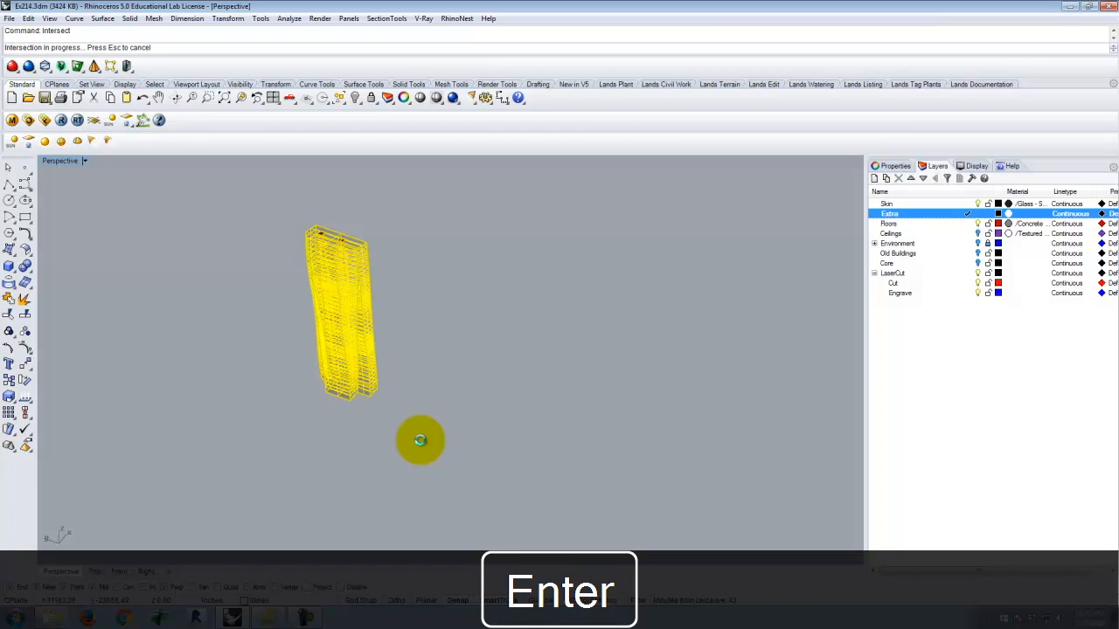
pyautogui.scroll(5, 342, 253)
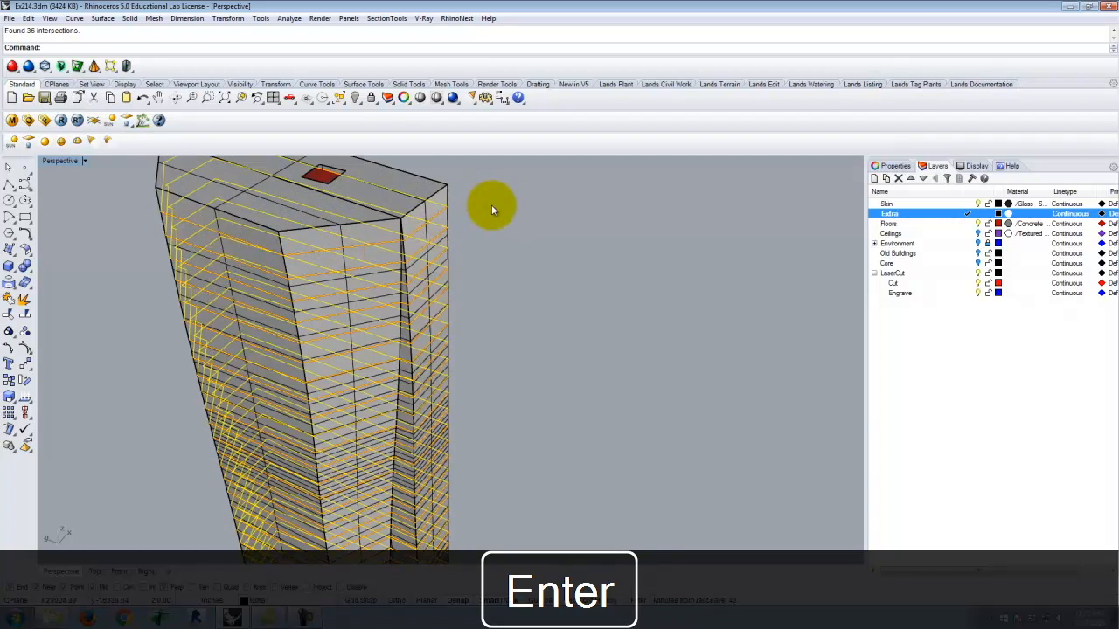
pyautogui.scroll(-5, 386, 199)
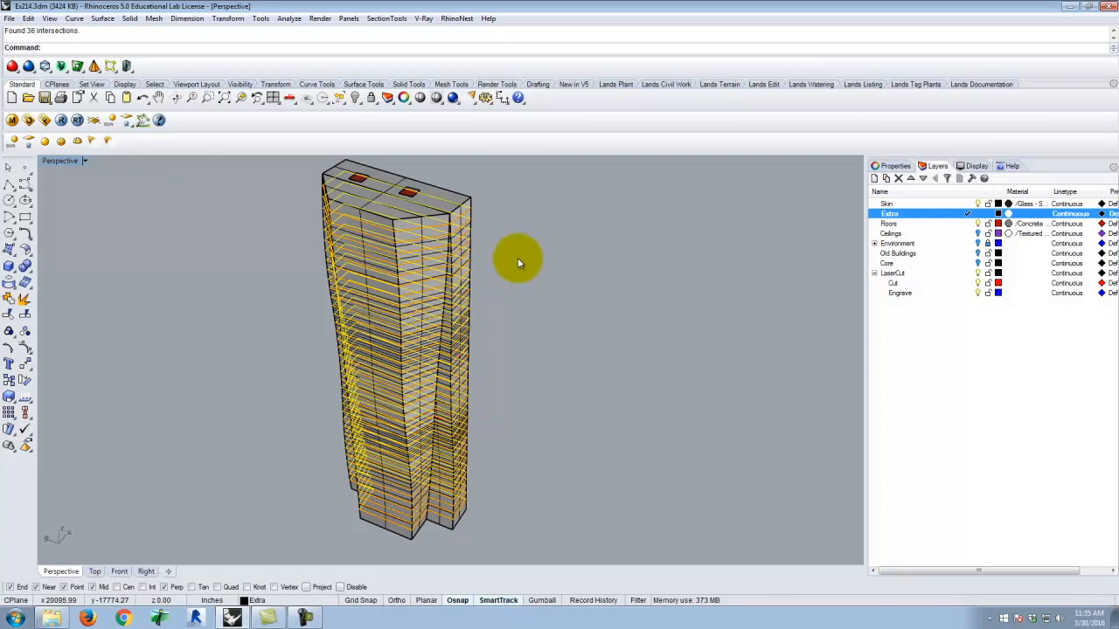
pyautogui.click(518, 260)
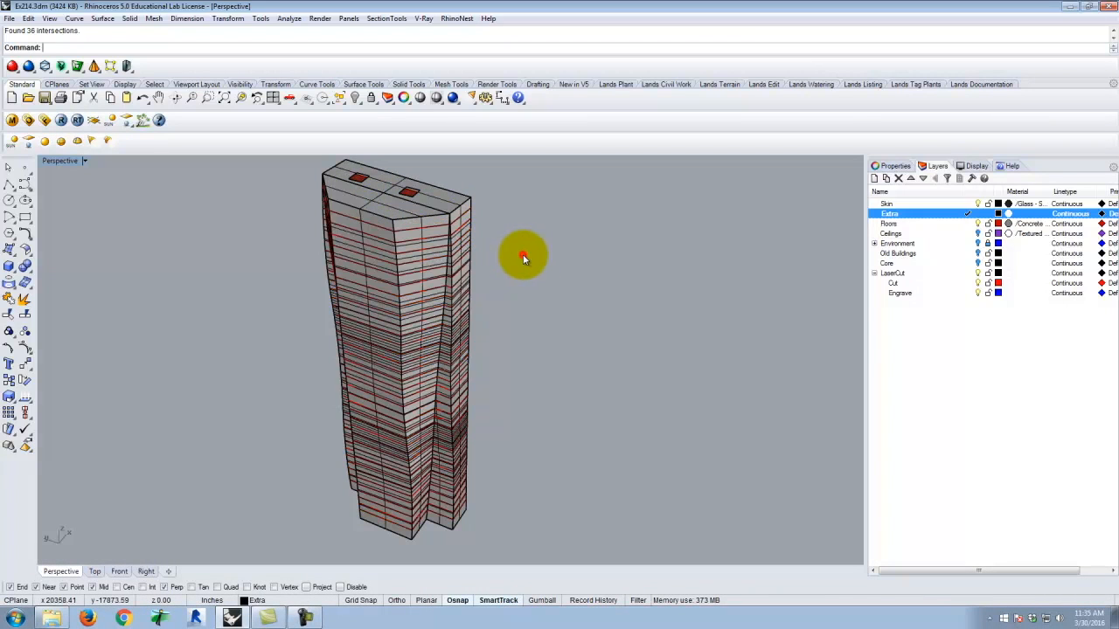
# Turn off the Floors layer and check a floor intersection curve near the top of the copied skin.
pyautogui.click(977, 223)
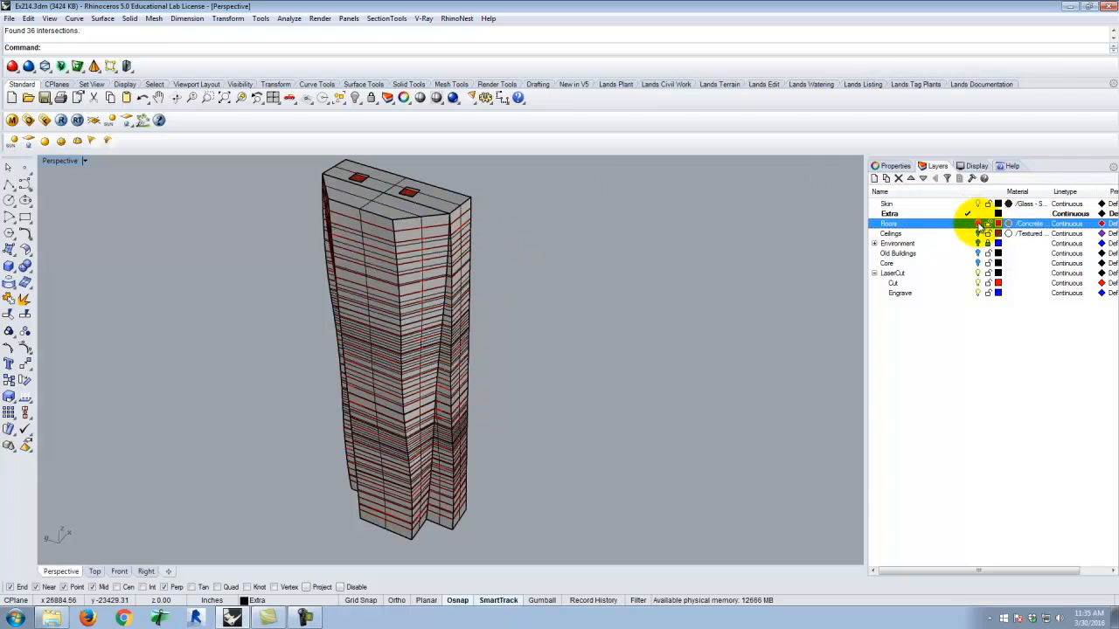
pyautogui.click(392, 213)
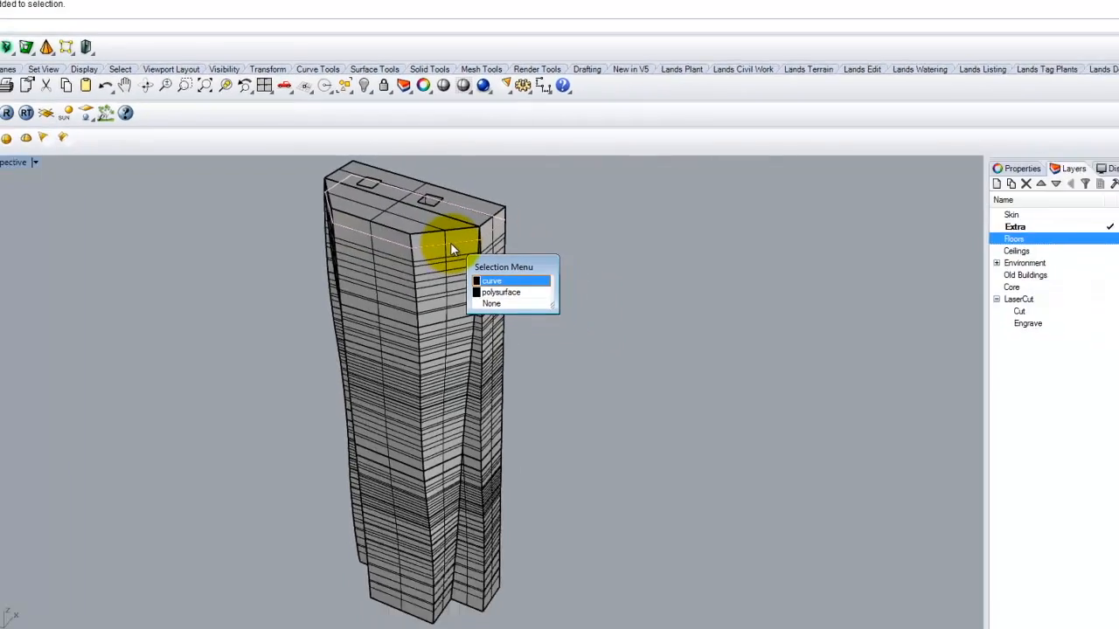
pyautogui.press('Escape')
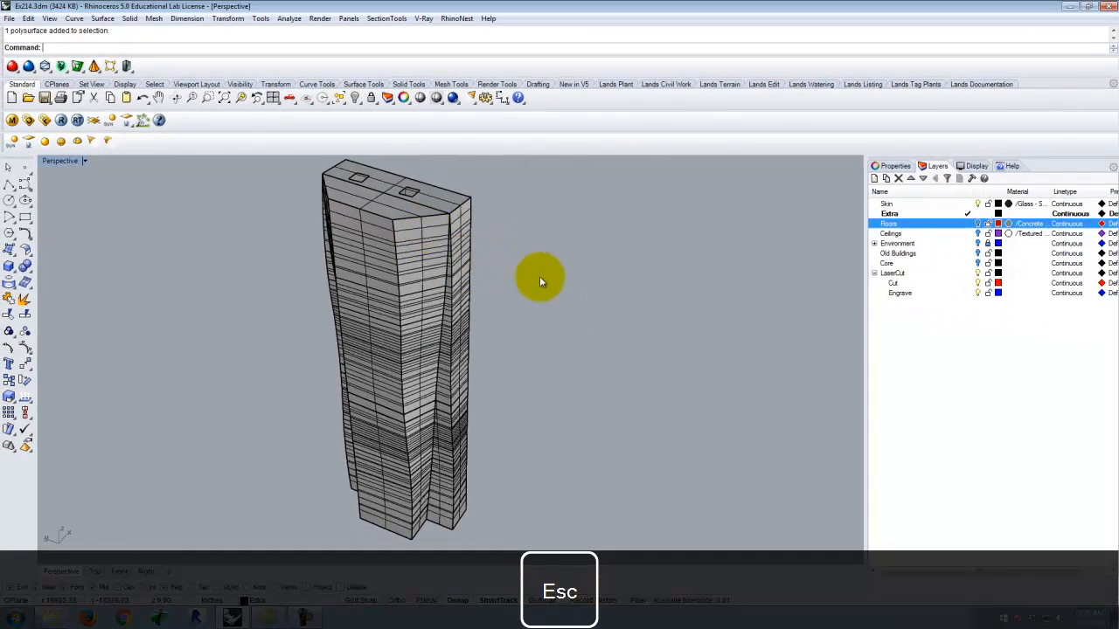
# Unroll the copied skin polysurface together with its floor intersection curves, with Explode and Labels set to Yes.
pyautogui.scroll(-3, 618, 380)
pyautogui.scroll(-2, 365, 337)
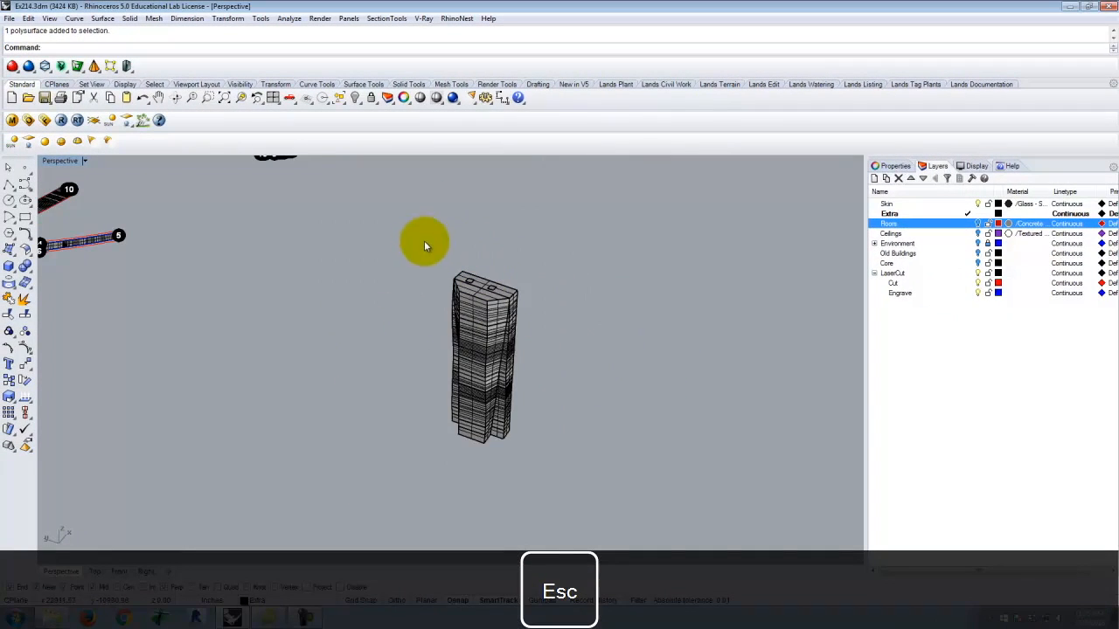
pyautogui.write('UnrollSrf')
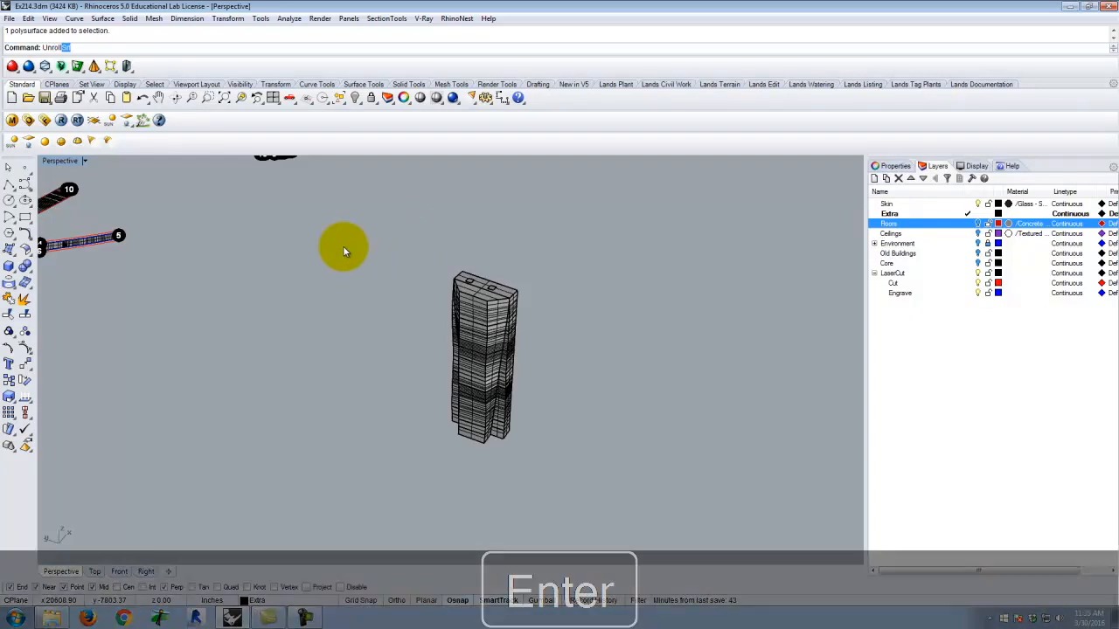
pyautogui.press('Return')
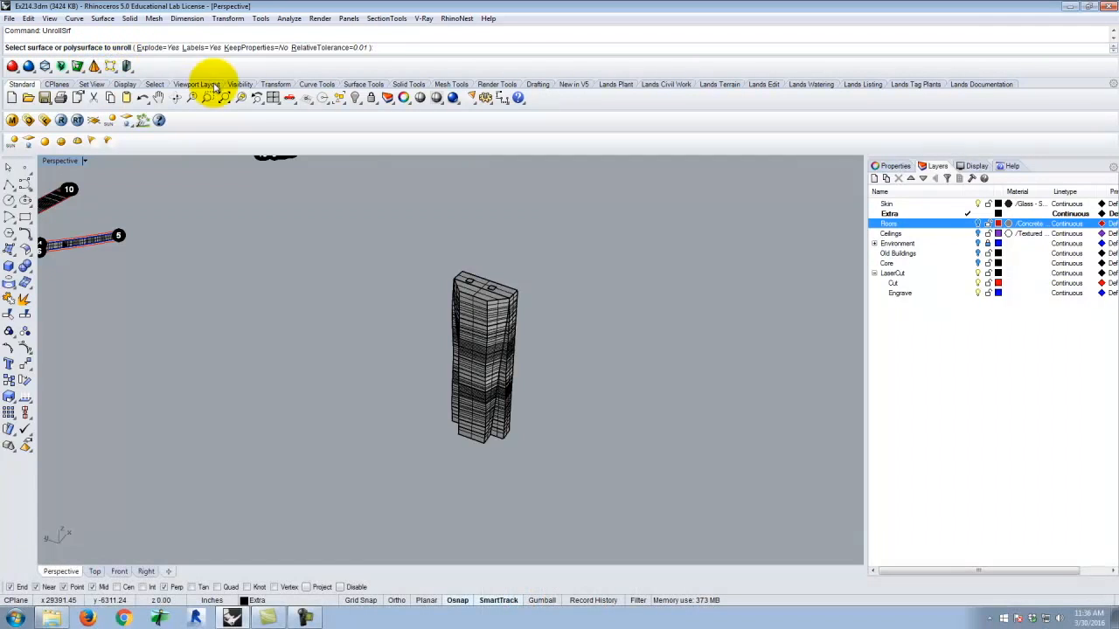
pyautogui.scroll(3, 487, 271)
pyautogui.click(527, 313)
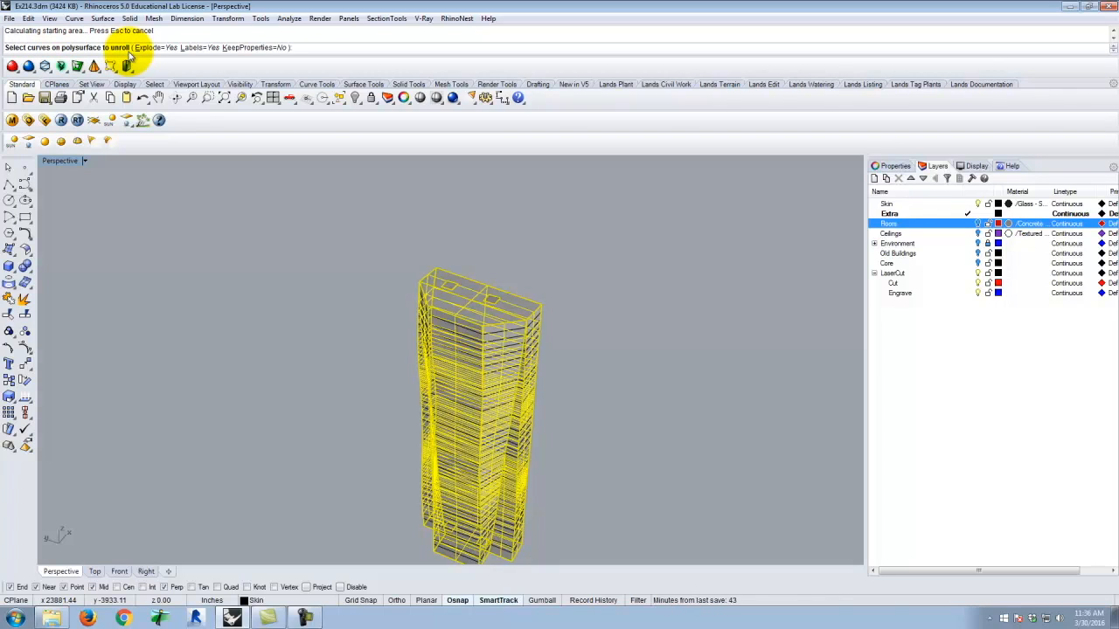
pyautogui.scroll(5, 519, 314)
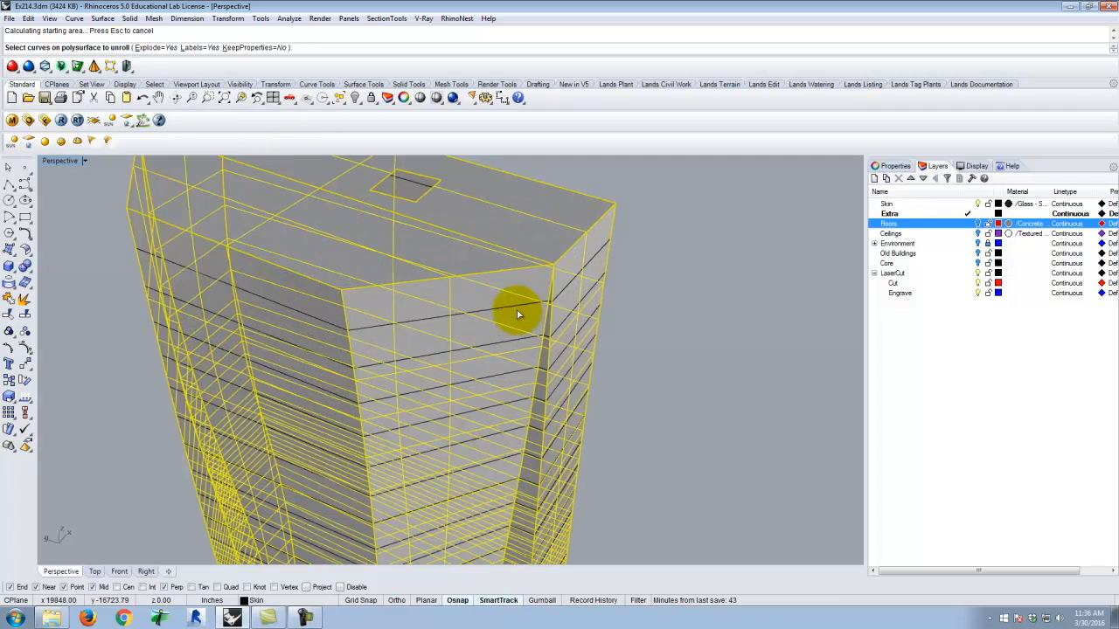
pyautogui.scroll(-5, 518, 310)
pyautogui.moveTo(356, 208); pyautogui.dragTo(610, 551)
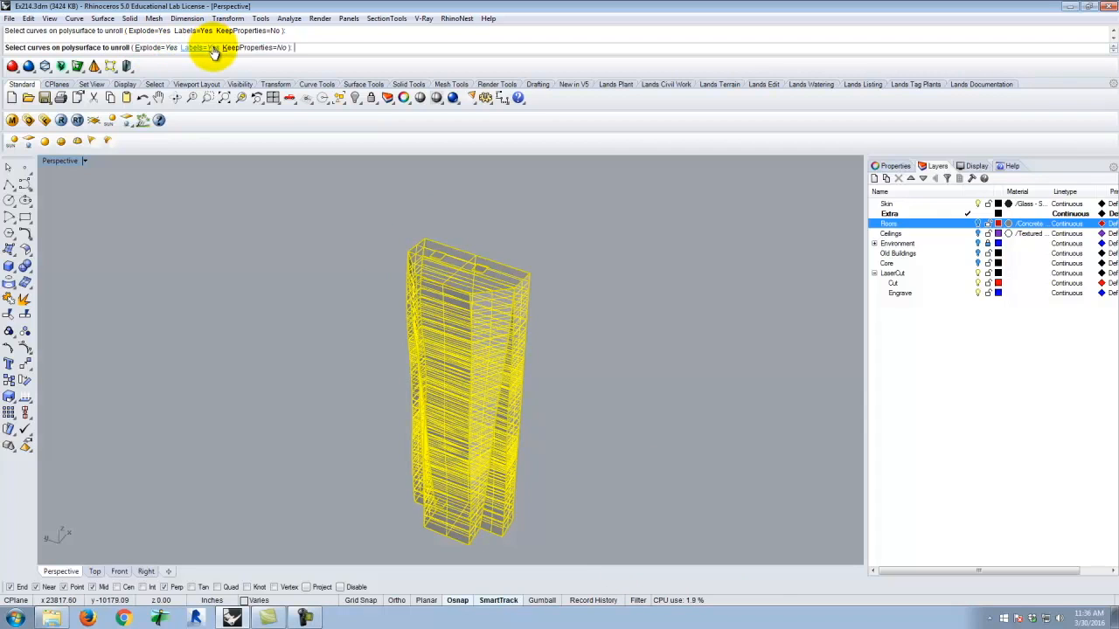
pyautogui.press('Return')
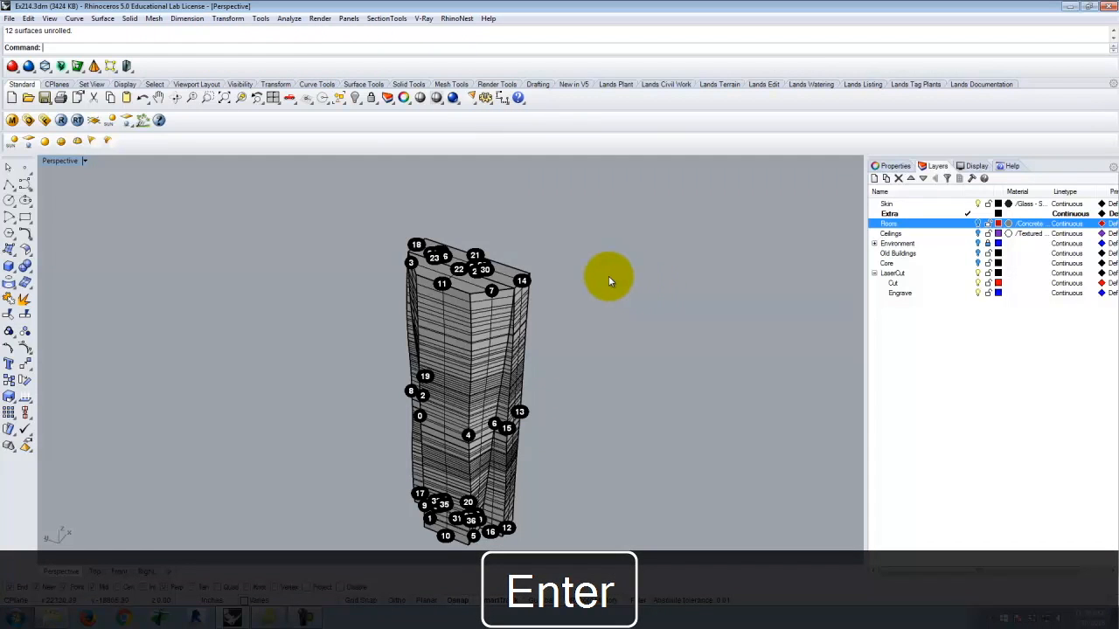
# Return to the four-viewport layout and examine the newly unrolled pieces in the Top view.
pyautogui.scroll(-5, 482, 280)
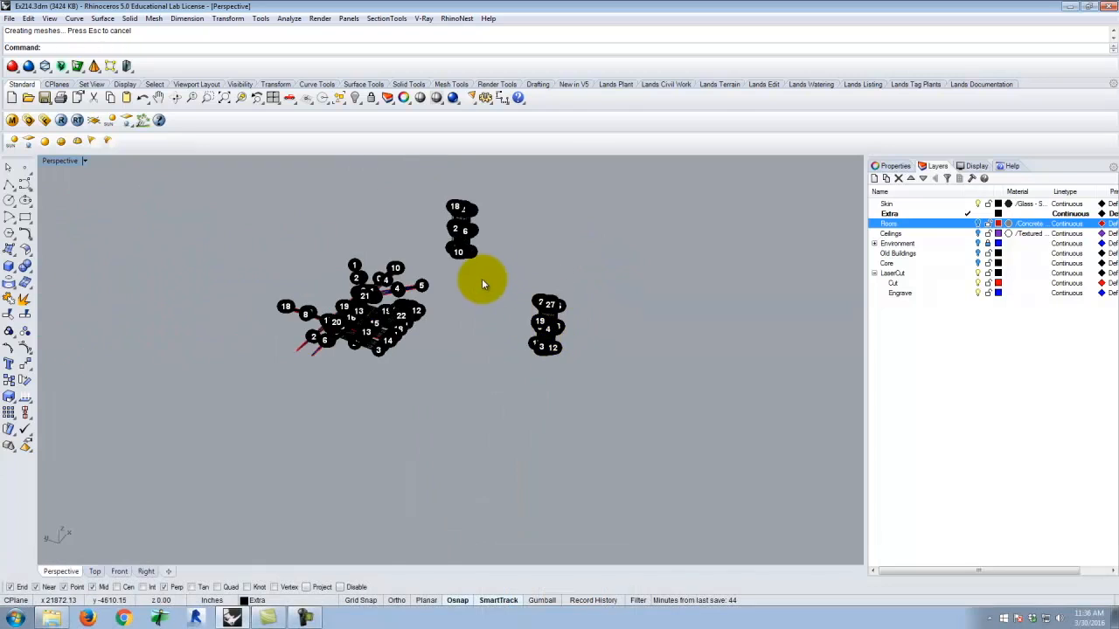
pyautogui.doubleClick(70, 161)
pyautogui.scroll(-3, 271, 243)
pyautogui.scroll(10, 270, 243)
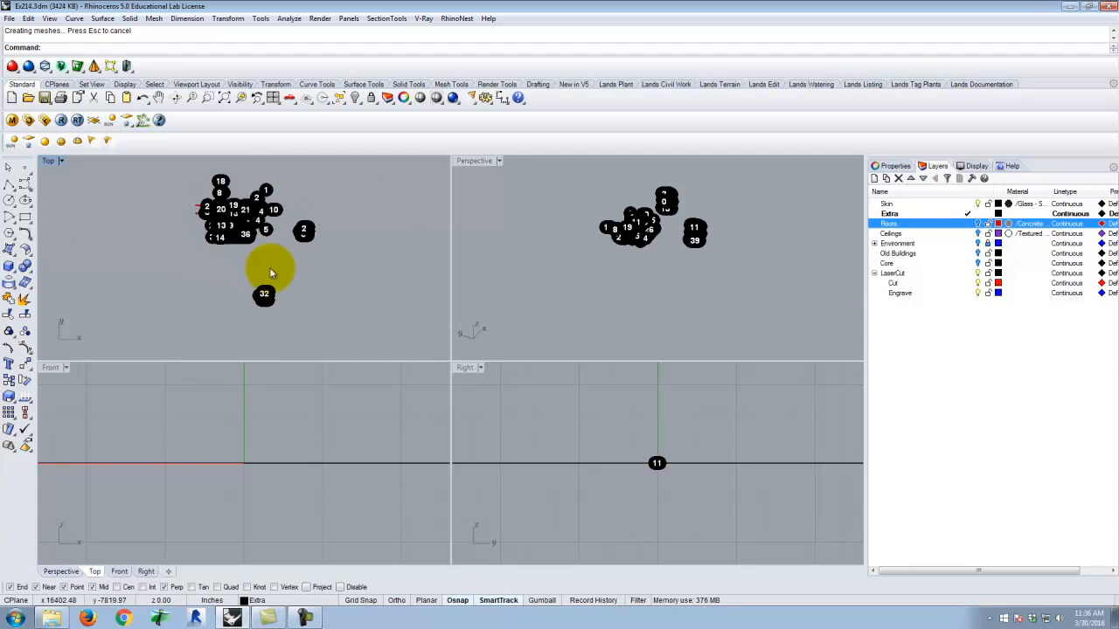
pyautogui.scroll(8, 263, 315)
pyautogui.scroll(-4, 324, 265)
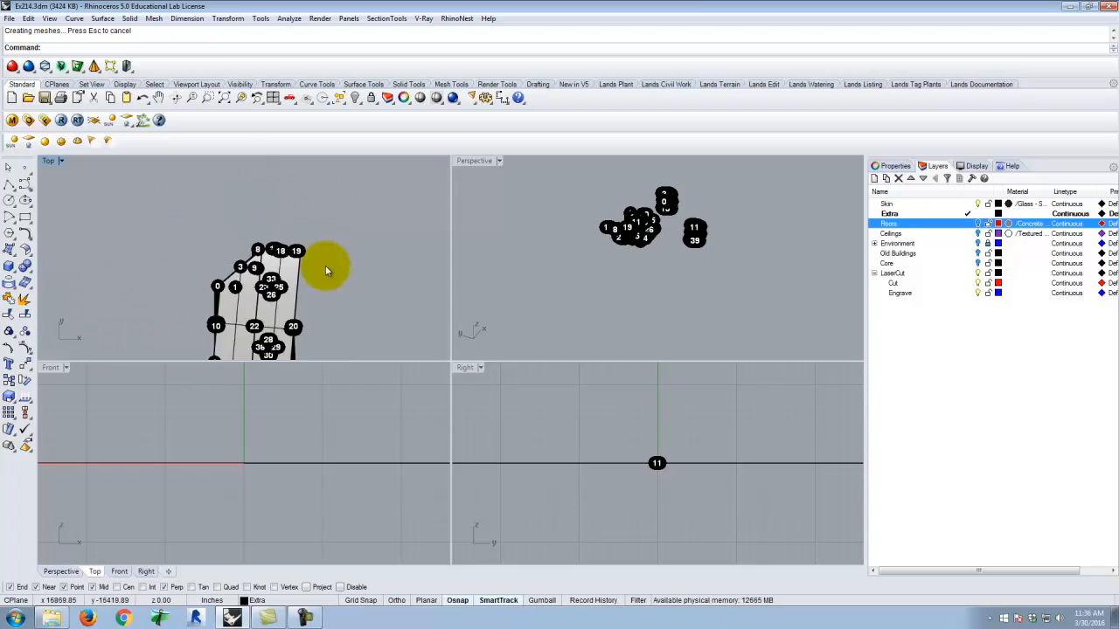
# Undo the last unroll of the copied skin, whose pieces lie close to the earlier unrolled layout.
pyautogui.scroll(5, 288, 279)
pyautogui.scroll(5, 275, 236)
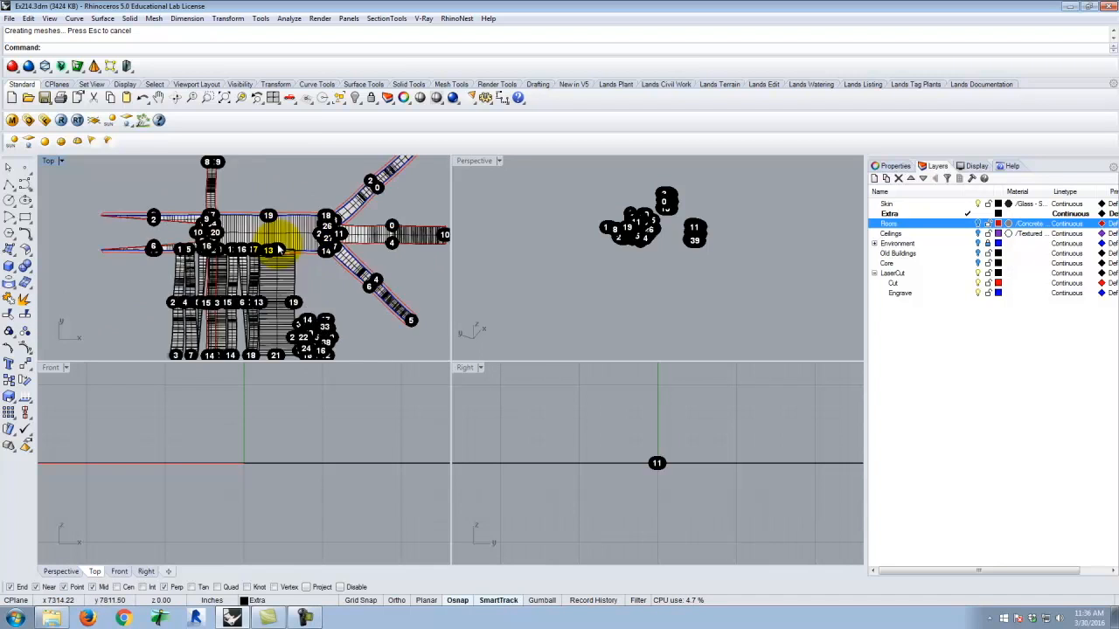
pyautogui.scroll(-4, 274, 312)
pyautogui.scroll(3, 295, 267)
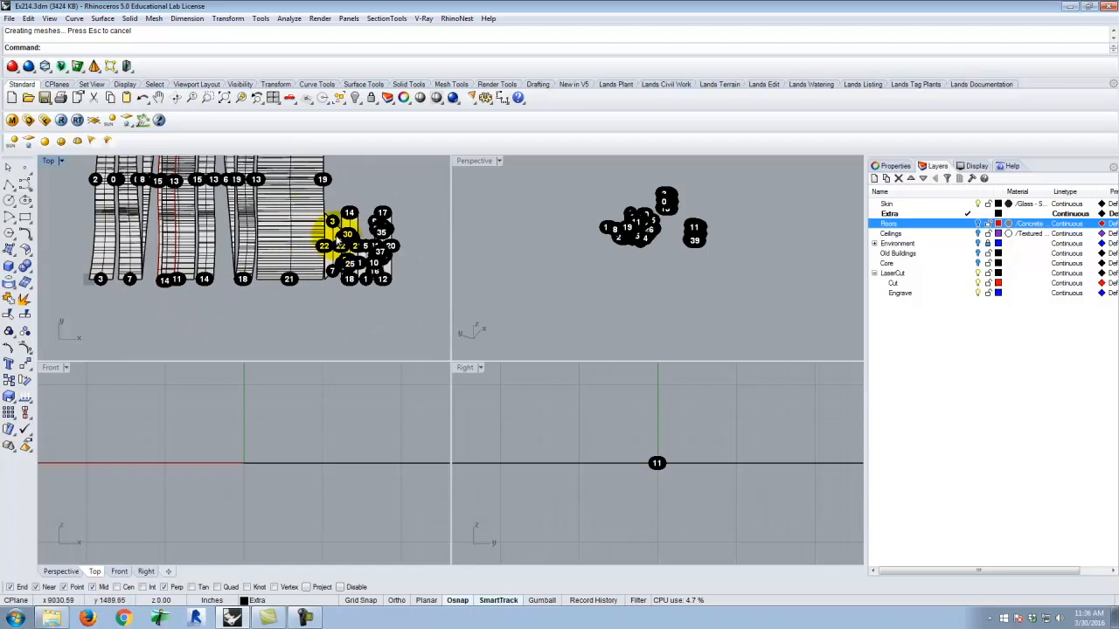
pyautogui.hotkey('ctrl', 'z')
pyautogui.hotkey('ctrl', 'z')
pyautogui.hotkey('ctrl', 'z')
pyautogui.hotkey('ctrl', 'z')
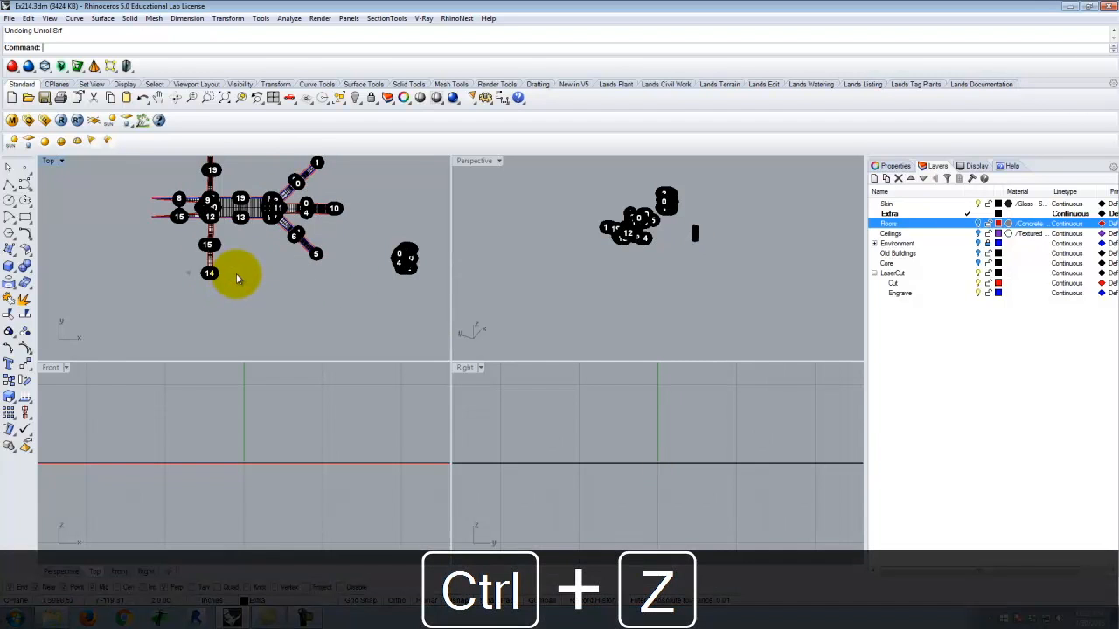
# Move the earlier unrolled layout with its labels upward in the Top view, clear of the origin area.
pyautogui.moveTo(147, 198); pyautogui.dragTo(267, 299)
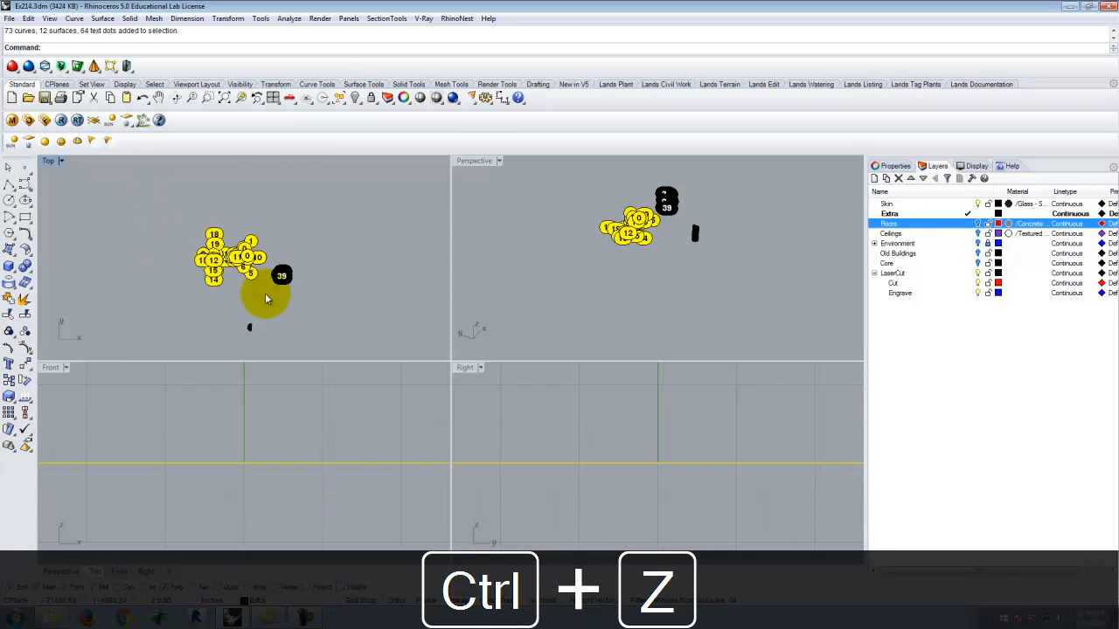
pyautogui.press('Return')
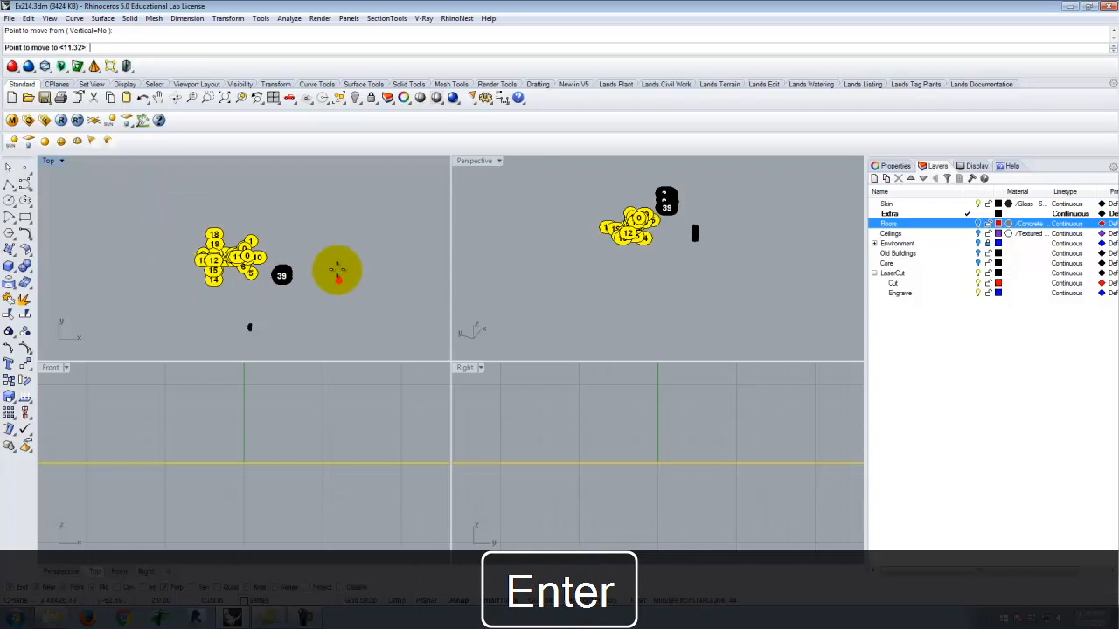
pyautogui.click(338, 280)
pyautogui.press('Escape')
pyautogui.press('Escape')
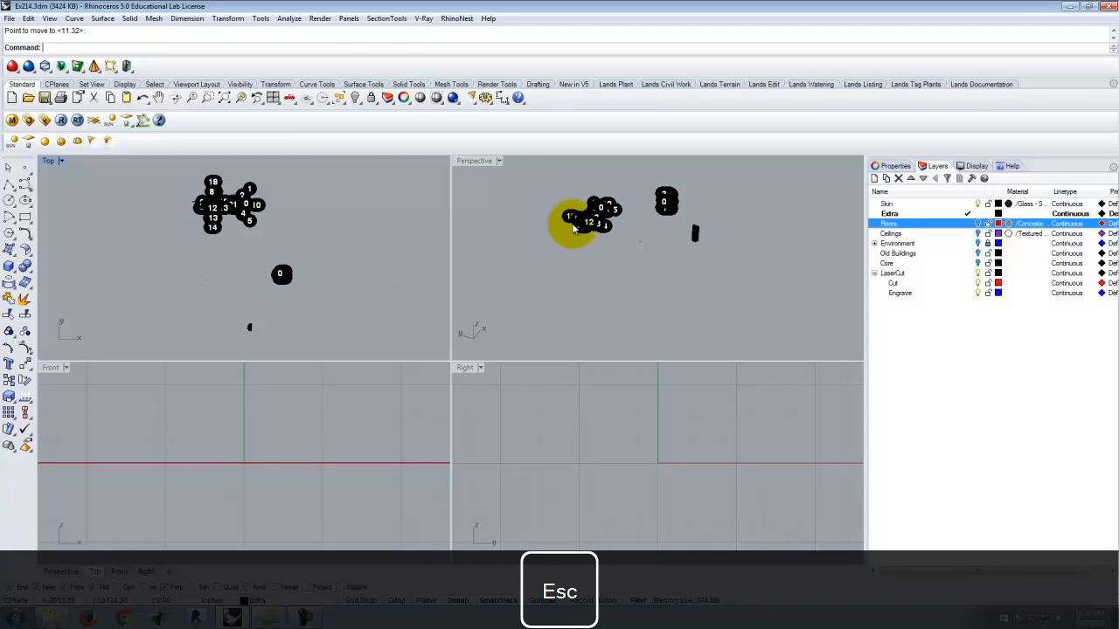
# Unroll the copied skin polysurface together with its floor intersection curves, keeping Explode and Labels set to Yes.
pyautogui.scroll(4, 728, 222)
pyautogui.moveTo(689, 307); pyautogui.dragTo(689, 308)
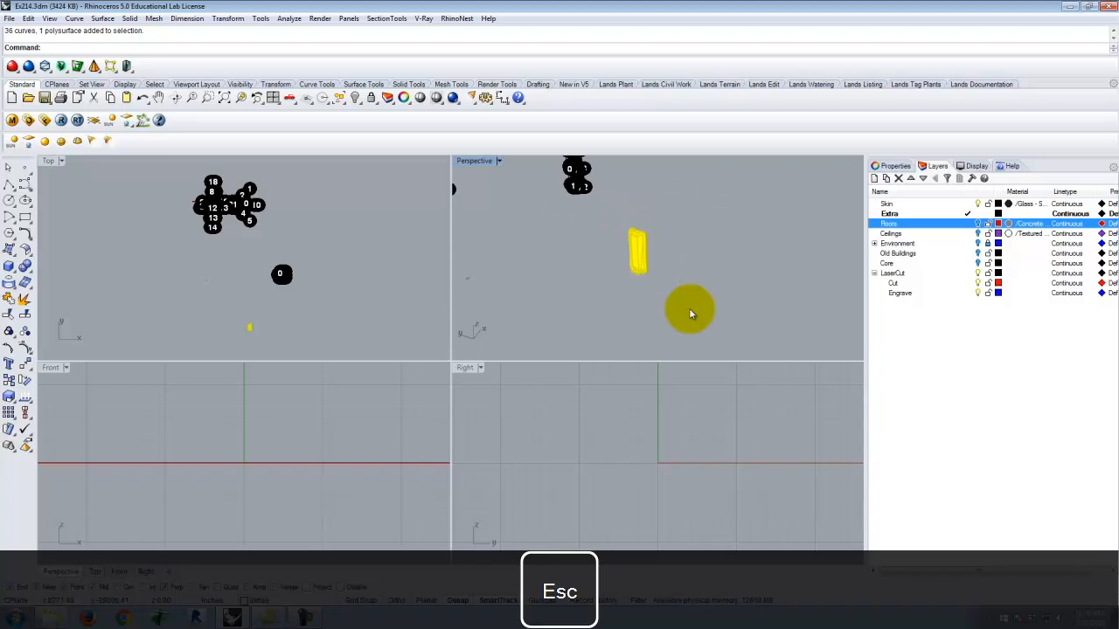
pyautogui.scroll(4, 677, 293)
pyautogui.scroll(2, 643, 232)
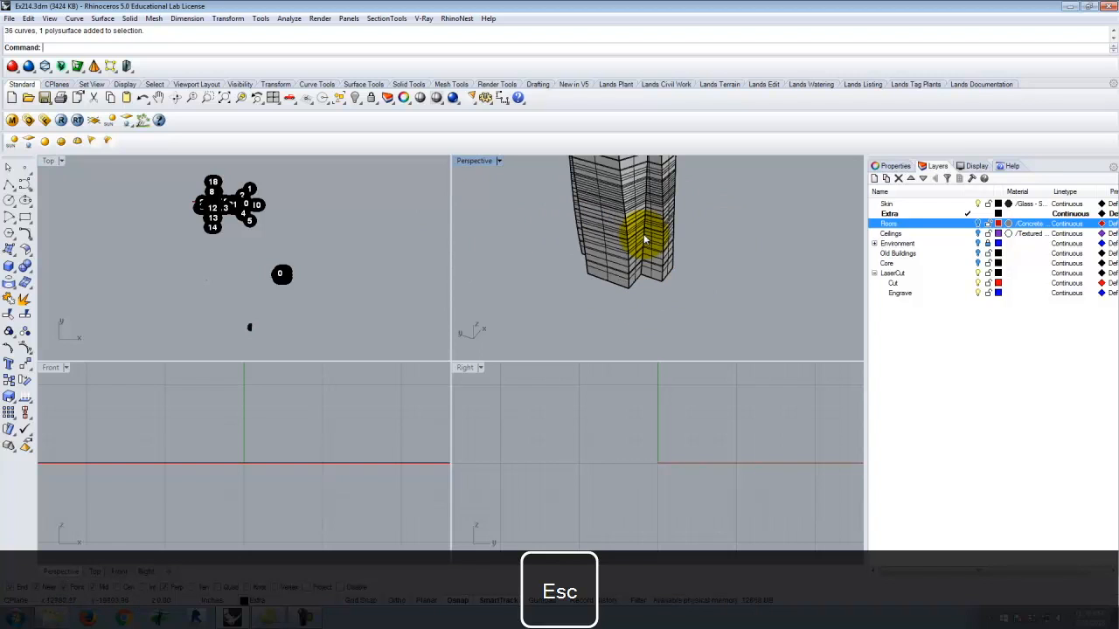
pyautogui.press('Return')
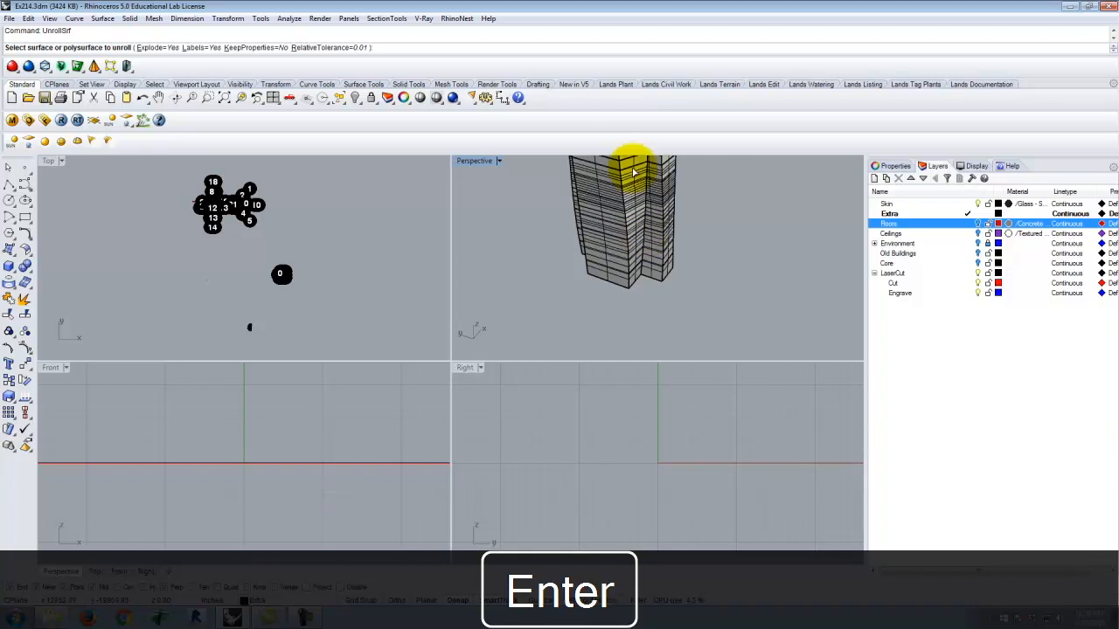
pyautogui.scroll(4, 612, 228)
pyautogui.click(635, 267)
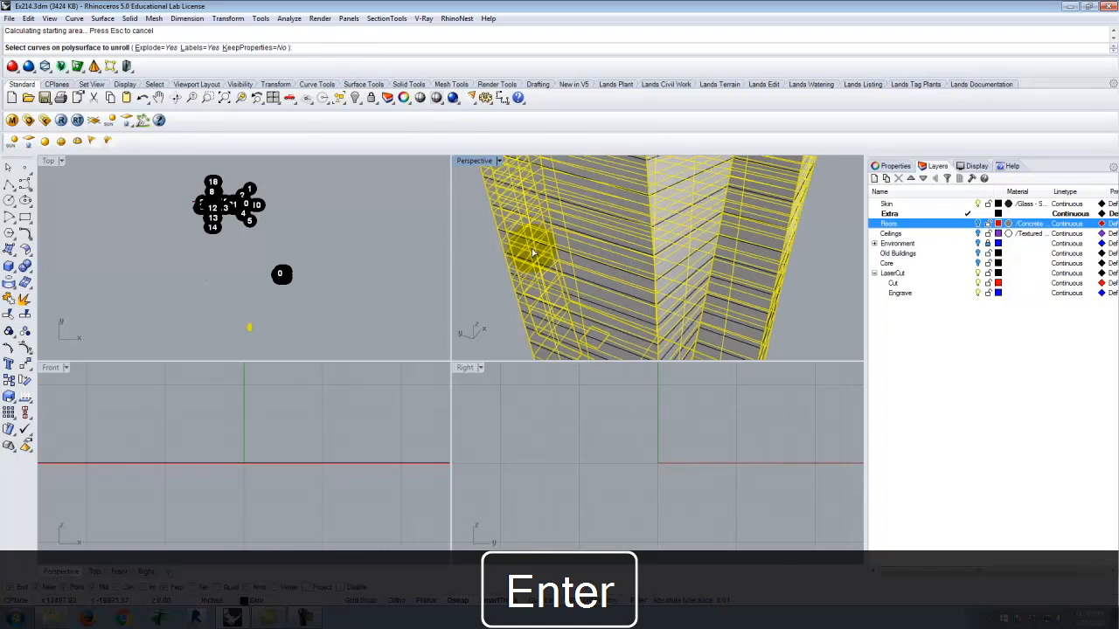
pyautogui.scroll(-15, 611, 263)
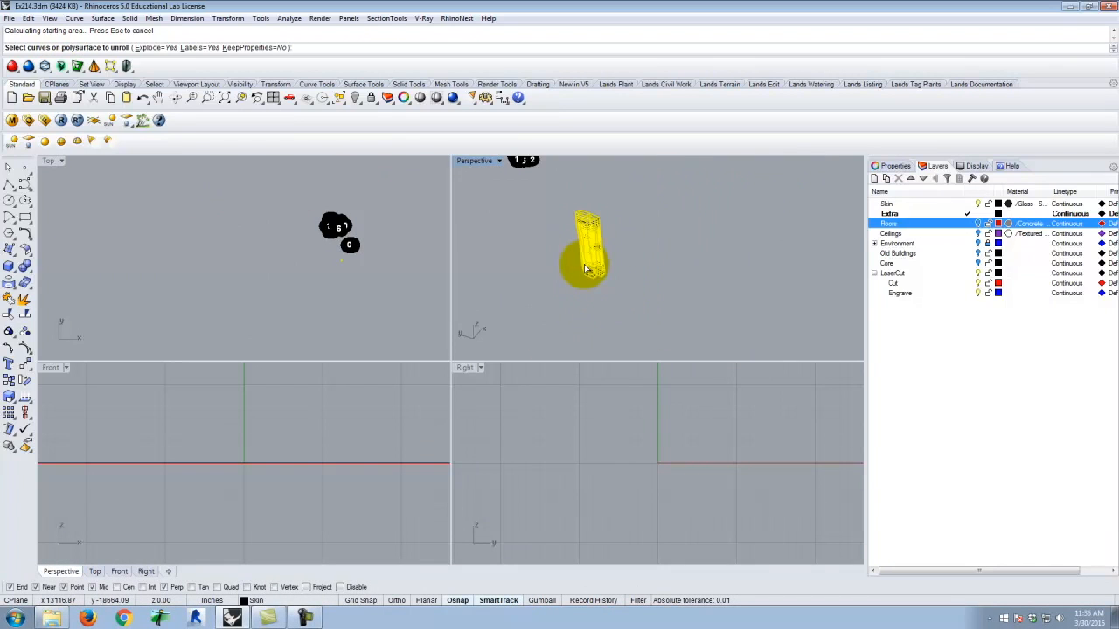
pyautogui.moveTo(557, 191); pyautogui.dragTo(663, 308)
pyautogui.press('Return')
pyautogui.press('Return')
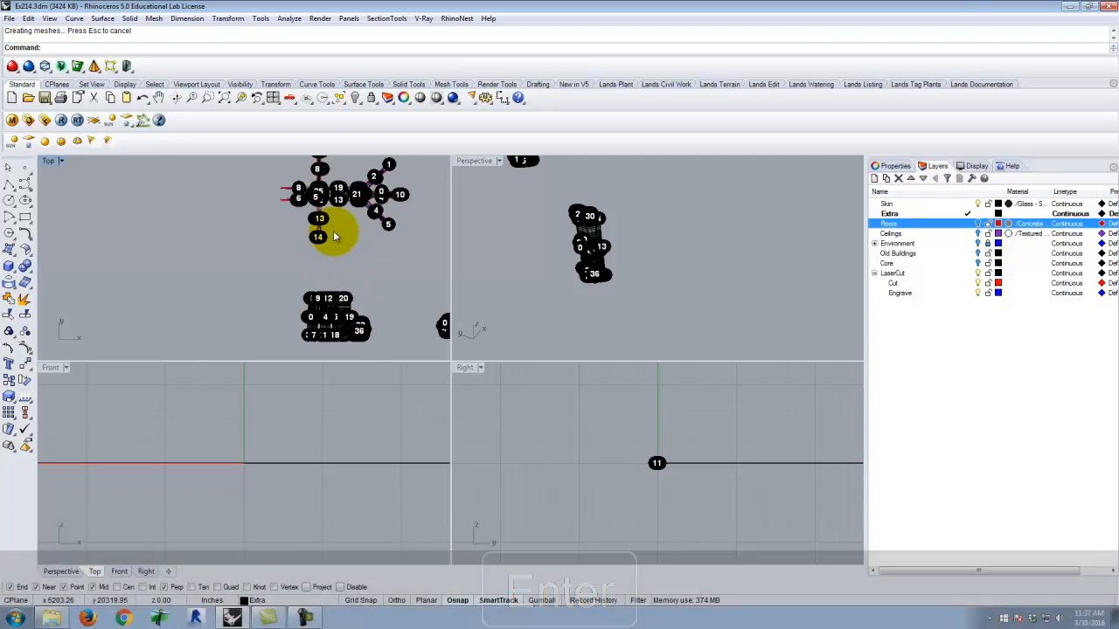
# Check in the Top view whether the unrolled floor curves can be picked separately from the grouped strip surfaces.
pyautogui.scroll(-2, 308, 212)
pyautogui.scroll(6, 315, 260)
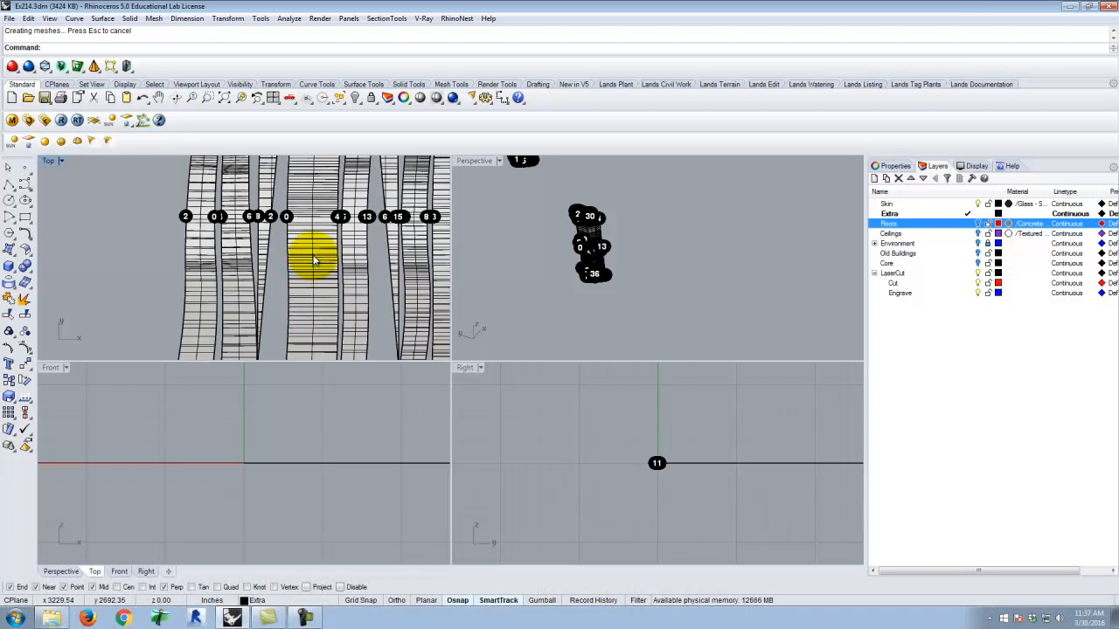
pyautogui.scroll(3, 314, 260)
pyautogui.click(322, 229)
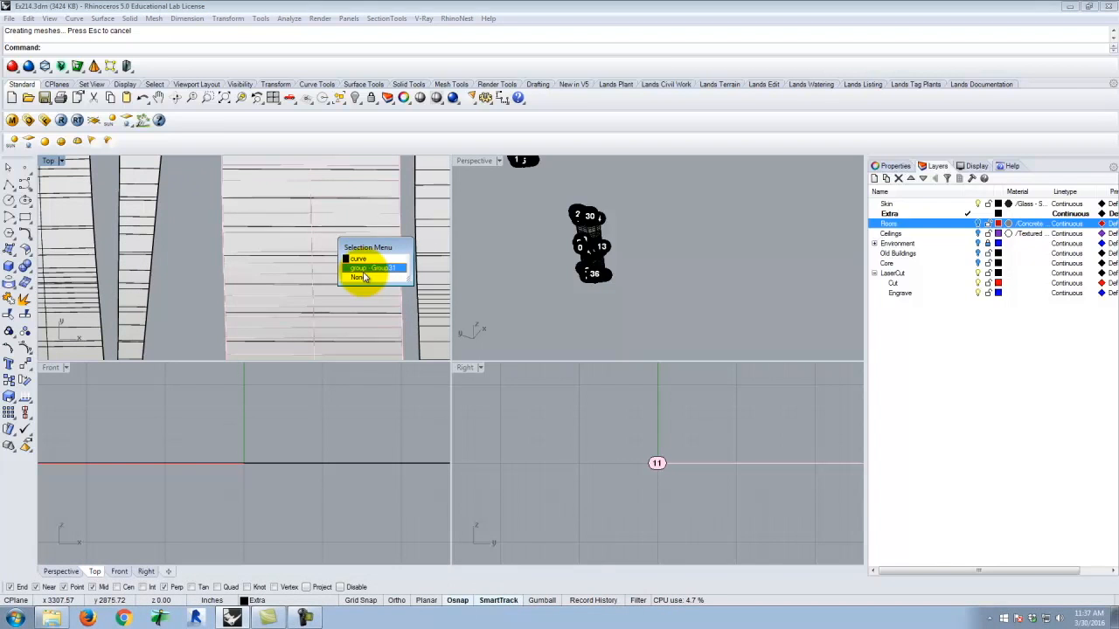
pyautogui.press('Escape')
pyautogui.click(346, 219)
pyautogui.press('Escape')
pyautogui.click(340, 228)
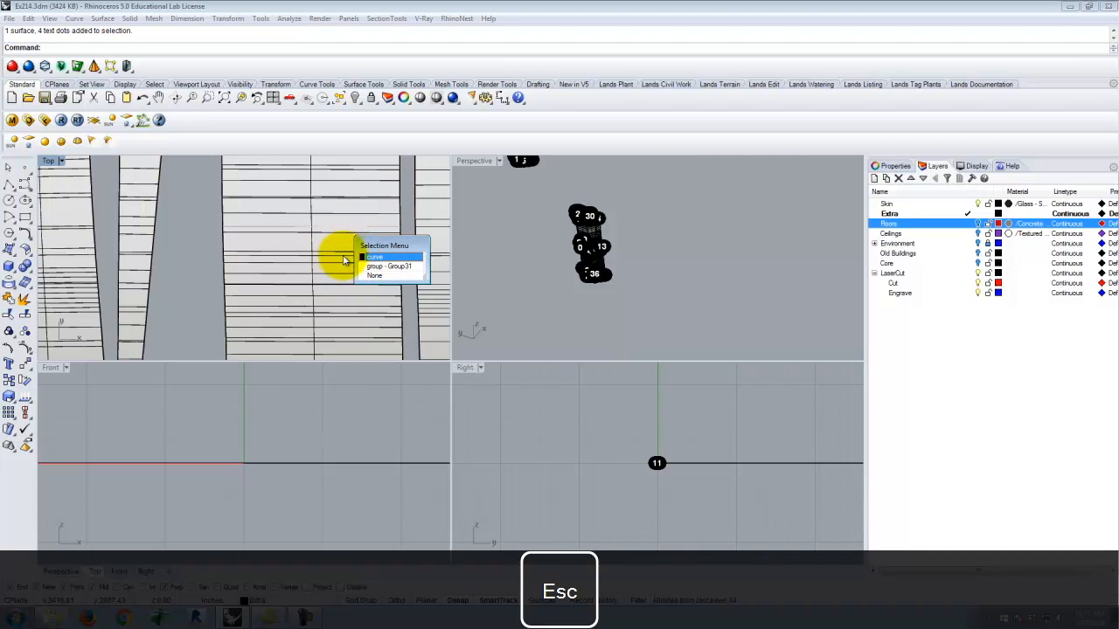
pyautogui.press('Escape')
# Maximize the Top viewport and select all newly unrolled pieces with their curves and labels.
pyautogui.scroll(-9, 293, 295)
pyautogui.doubleClick(49, 161)
pyautogui.scroll(-9, 336, 402)
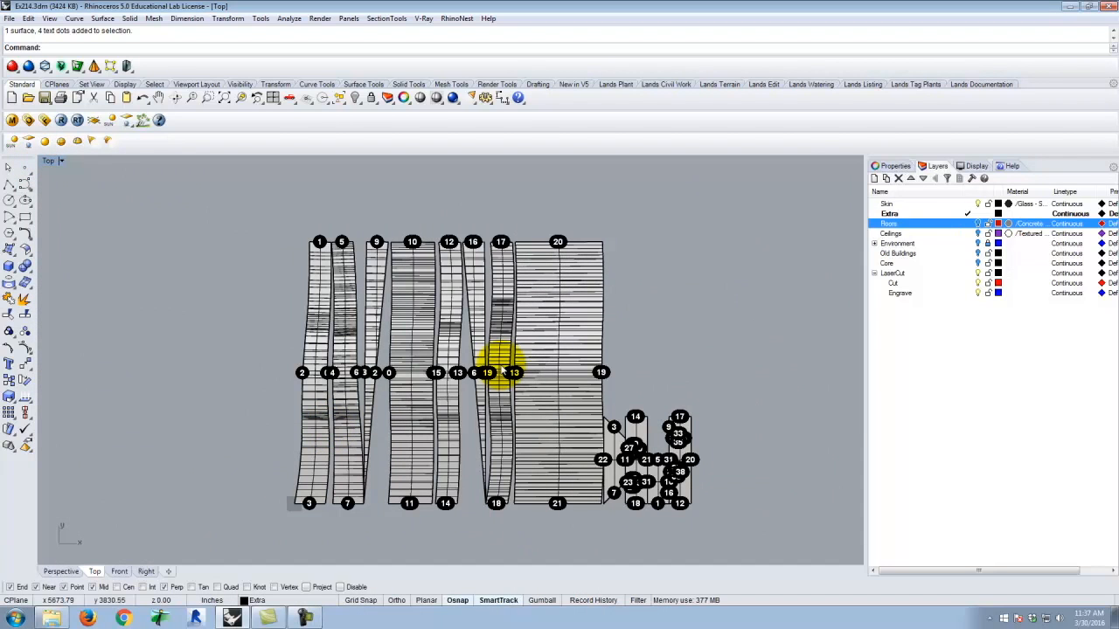
pyautogui.scroll(5, 428, 334)
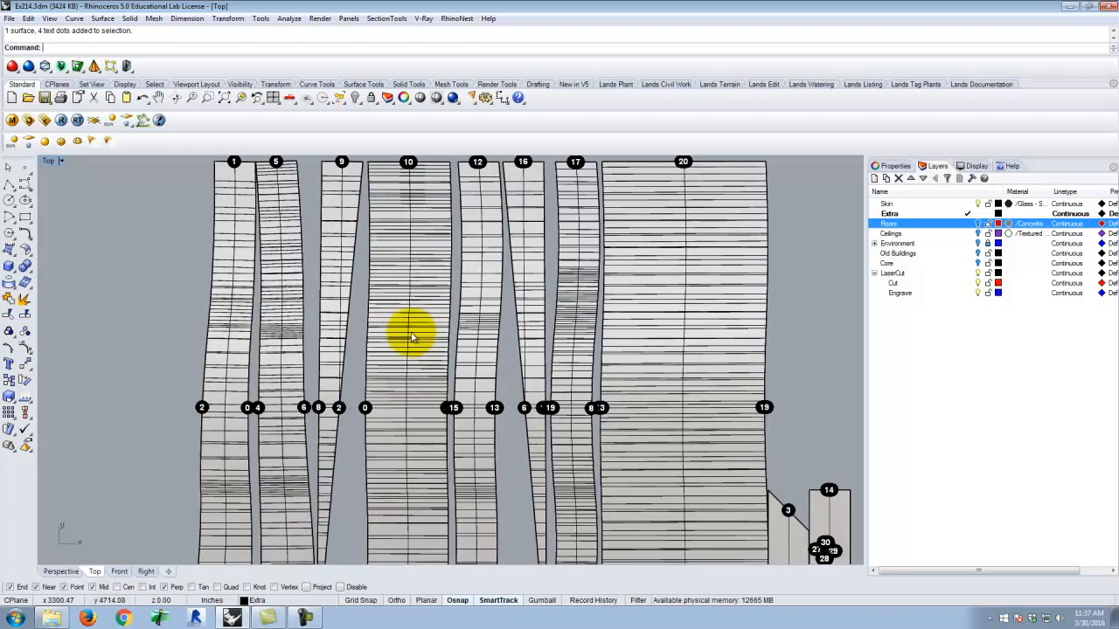
pyautogui.scroll(-7, 276, 317)
pyautogui.moveTo(212, 210); pyautogui.dragTo(664, 500)
pyautogui.scroll(6, 216, 391)
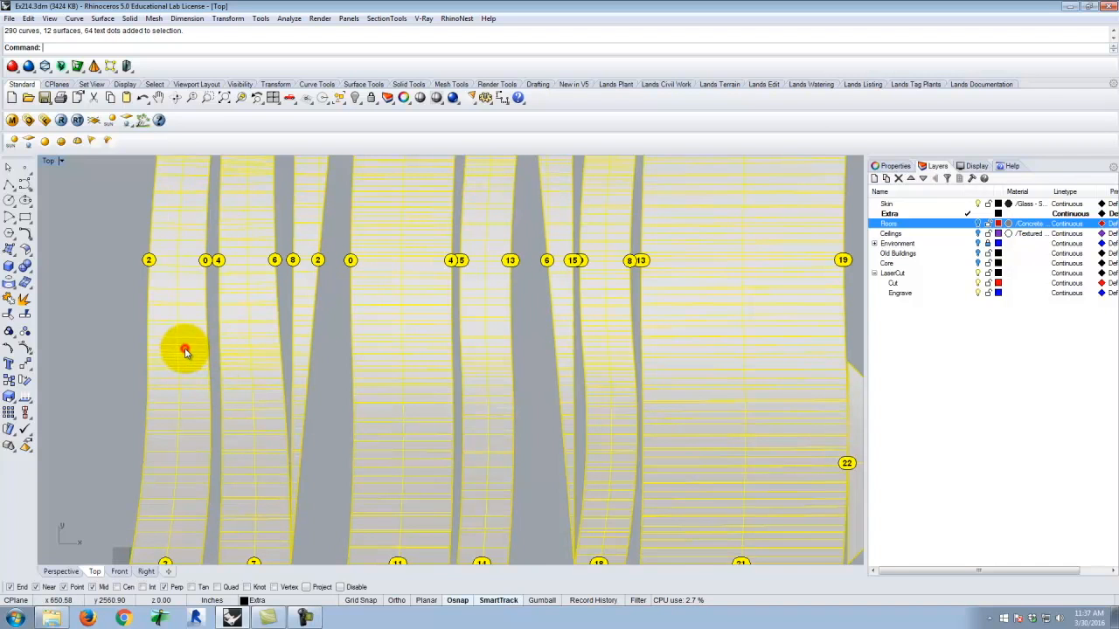
# Remove the eight long strip surfaces and their labels from the selection, keeping the floor curves selected.
pyautogui.scroll(4, 179, 344)
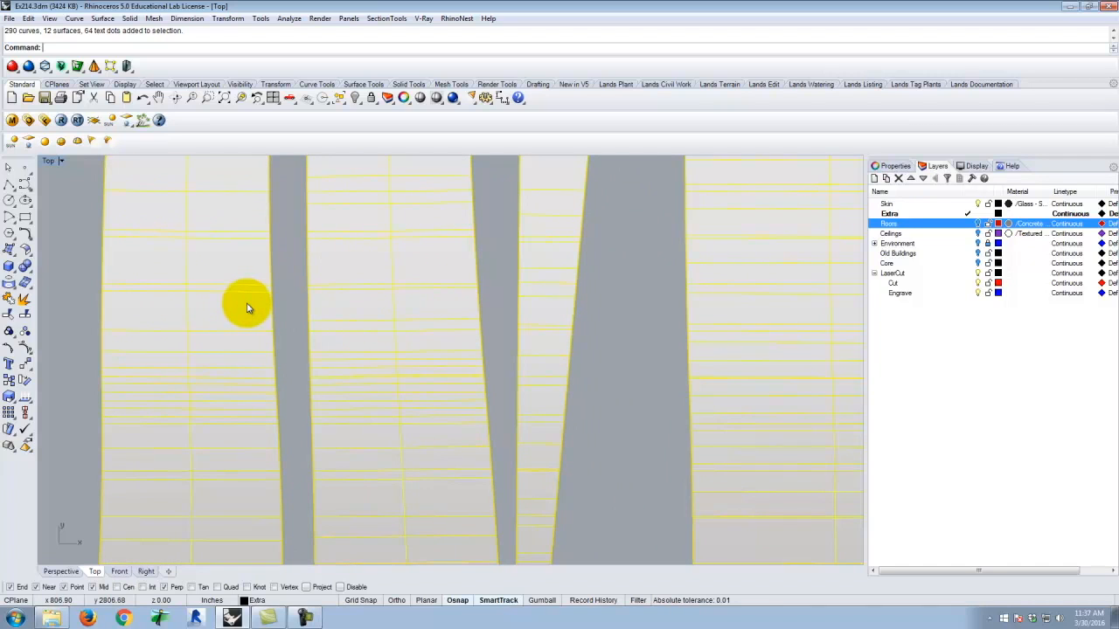
pyautogui.keyDown('ctrl'); pyautogui.click(247, 305); pyautogui.keyUp('ctrl')
pyautogui.keyDown('ctrl'); pyautogui.click(339, 303); pyautogui.keyUp('ctrl')
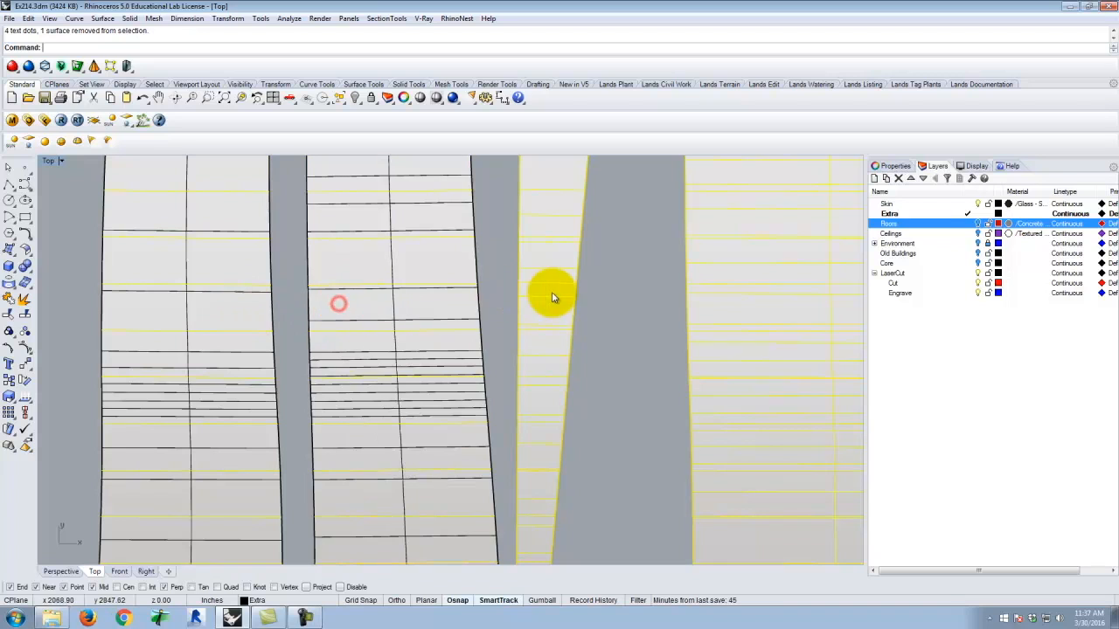
pyautogui.keyDown('ctrl'); pyautogui.click(541, 304); pyautogui.keyUp('ctrl')
pyautogui.scroll(-10, 387, 333)
pyautogui.scroll(8, 423, 348)
pyautogui.keyDown('ctrl'); pyautogui.click(454, 336); pyautogui.keyUp('ctrl')
pyautogui.scroll(-3, 358, 350)
pyautogui.keyDown('ctrl'); pyautogui.click(491, 336); pyautogui.keyUp('ctrl')
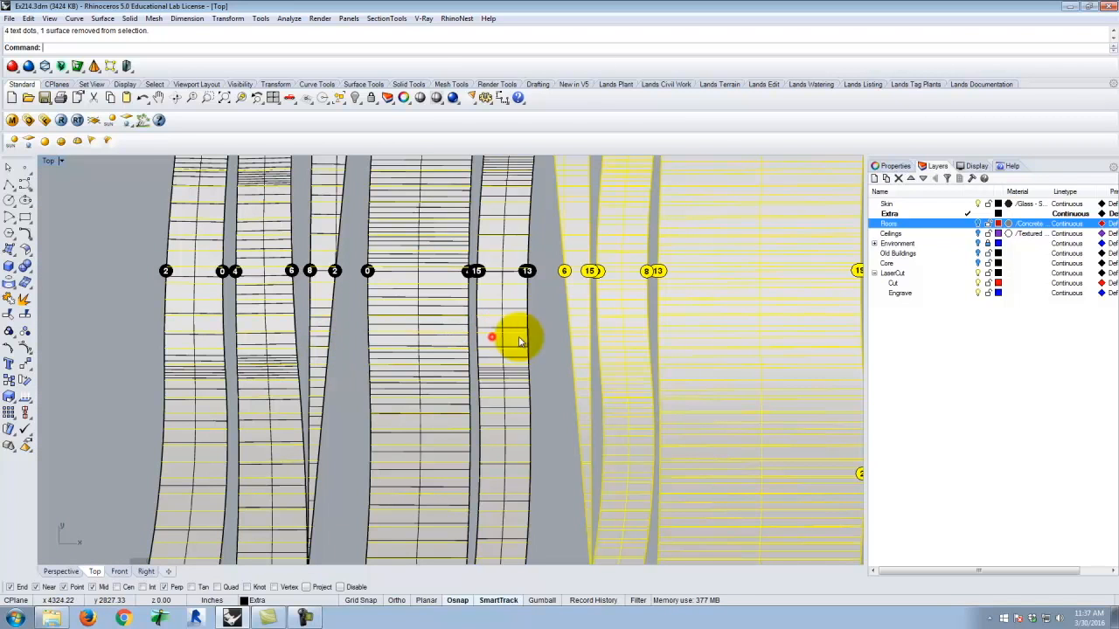
pyautogui.keyDown('ctrl'); pyautogui.click(577, 340); pyautogui.keyUp('ctrl')
pyautogui.keyDown('ctrl'); pyautogui.click(631, 347); pyautogui.keyUp('ctrl')
pyautogui.keyDown('ctrl'); pyautogui.click(709, 331); pyautogui.keyUp('ctrl')
# Remove the four small pieces beside the widest strip and their labels from the selection.
pyautogui.scroll(-4, 307, 350)
pyautogui.scroll(2, 615, 393)
pyautogui.scroll(3, 616, 397)
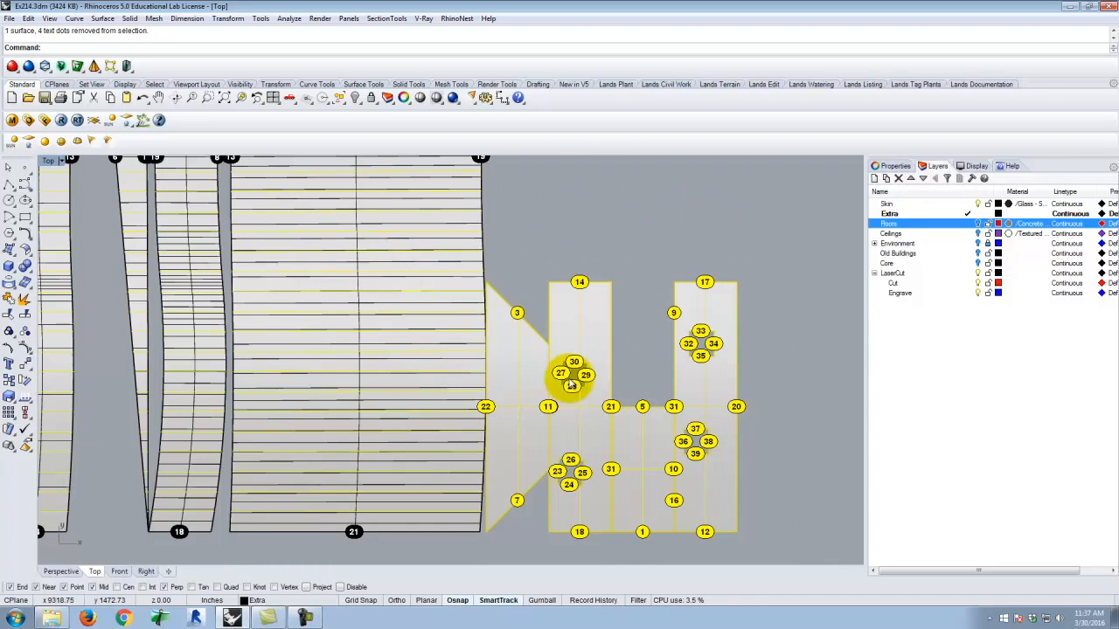
pyautogui.keyDown('ctrl'); pyautogui.click(527, 367); pyautogui.keyUp('ctrl')
pyautogui.keyDown('ctrl'); pyautogui.click(569, 337); pyautogui.keyUp('ctrl')
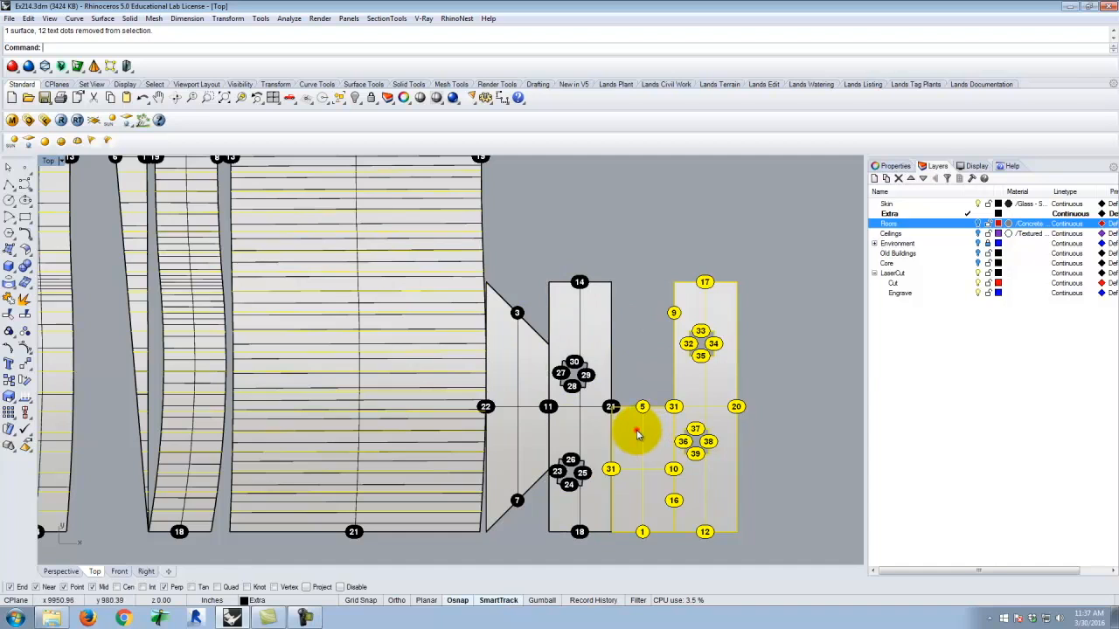
pyautogui.keyDown('ctrl'); pyautogui.click(637, 432); pyautogui.keyUp('ctrl')
pyautogui.keyDown('ctrl'); pyautogui.click(706, 390); pyautogui.keyUp('ctrl')
pyautogui.scroll(-5, 576, 429)
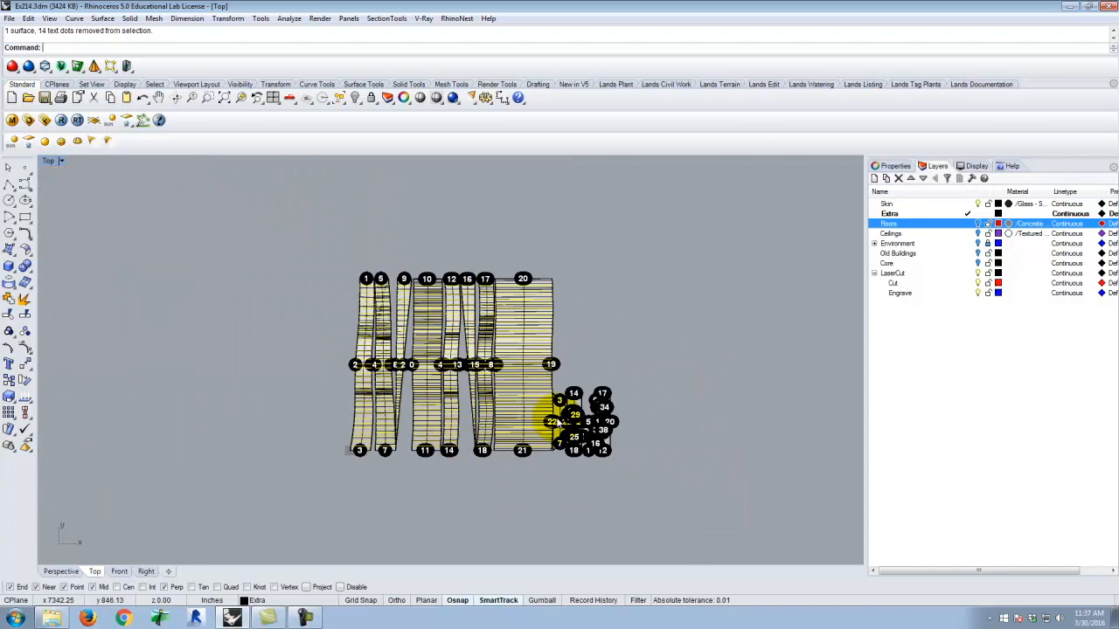
# Create a new layer, Layer 01, and move the selected floor curves onto it.
pyautogui.click(877, 180)
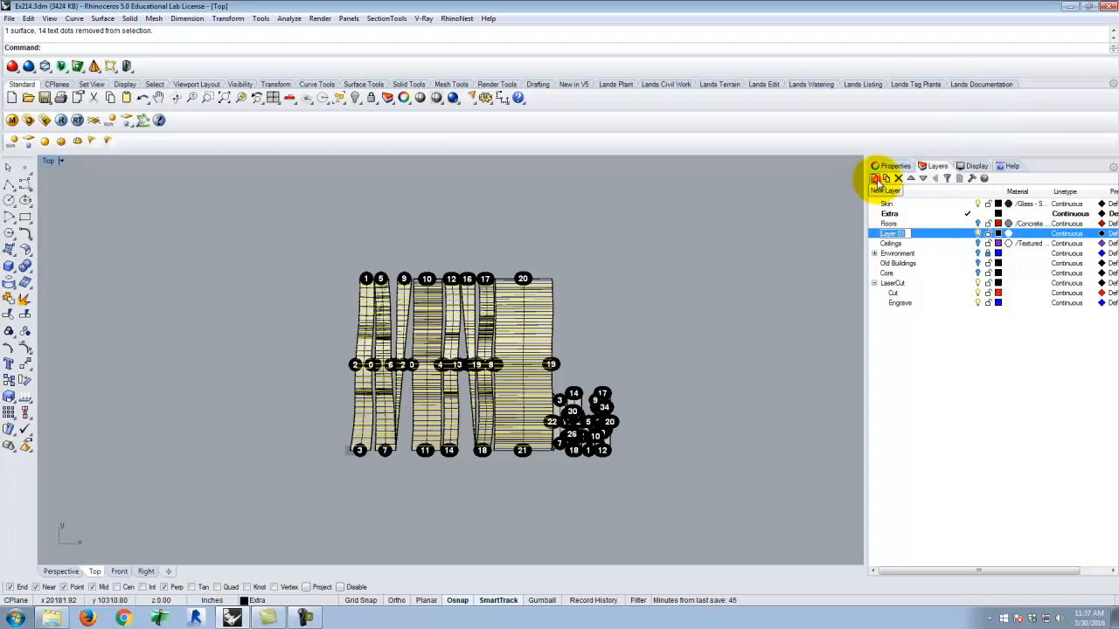
pyautogui.rightClick(952, 234)
pyautogui.click(1001, 439)
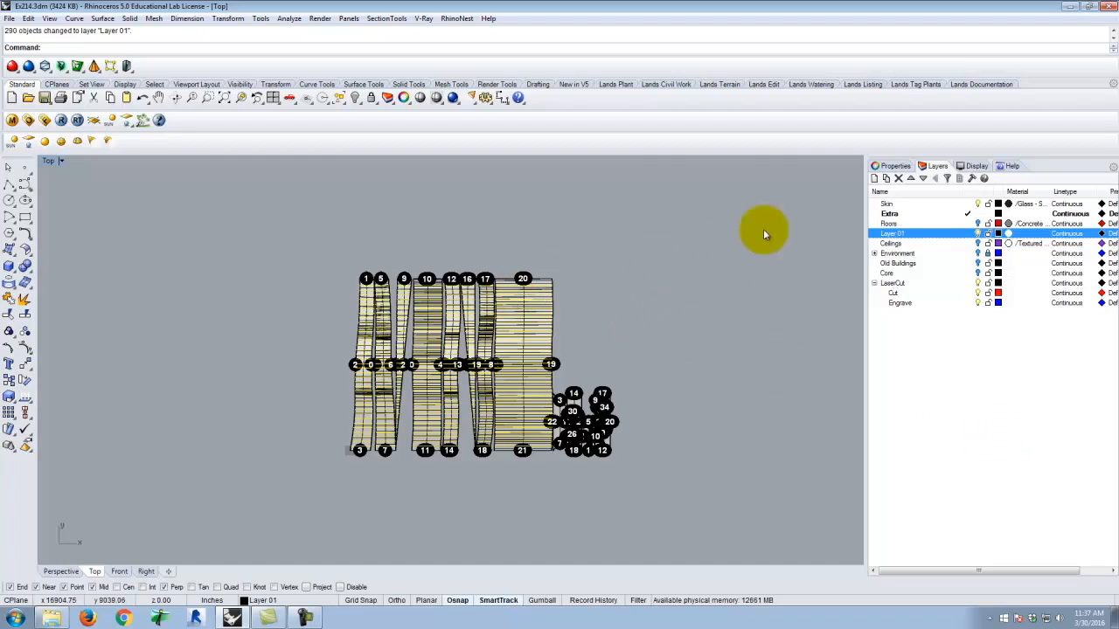
# Make Layer 01 current, turn off the Extra layer and examine the isolated floor curves.
pyautogui.click(980, 205)
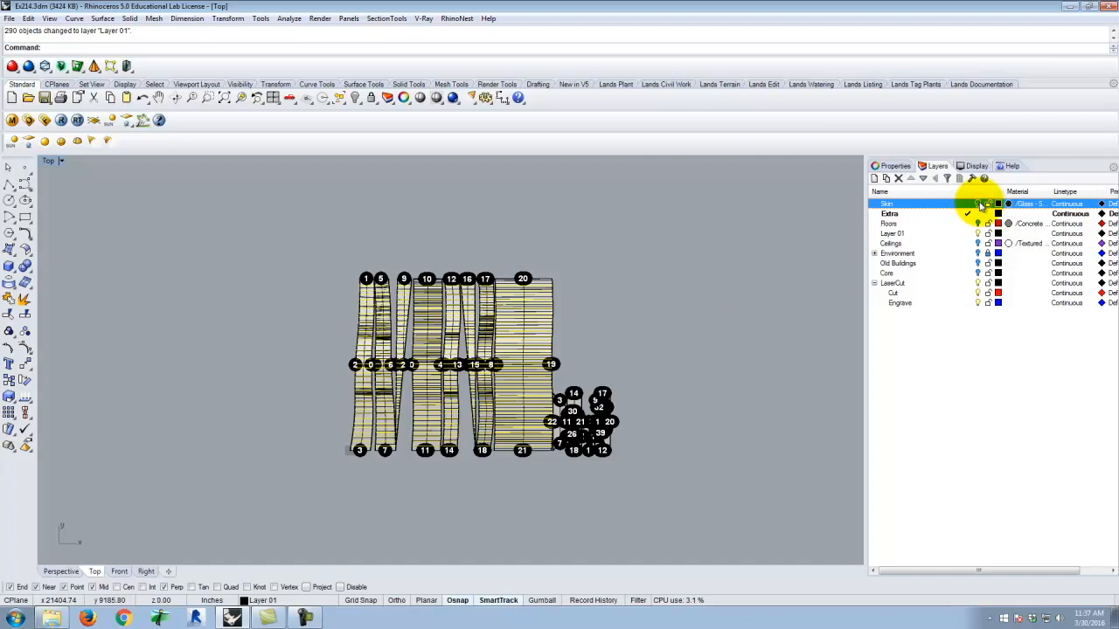
pyautogui.click(967, 226)
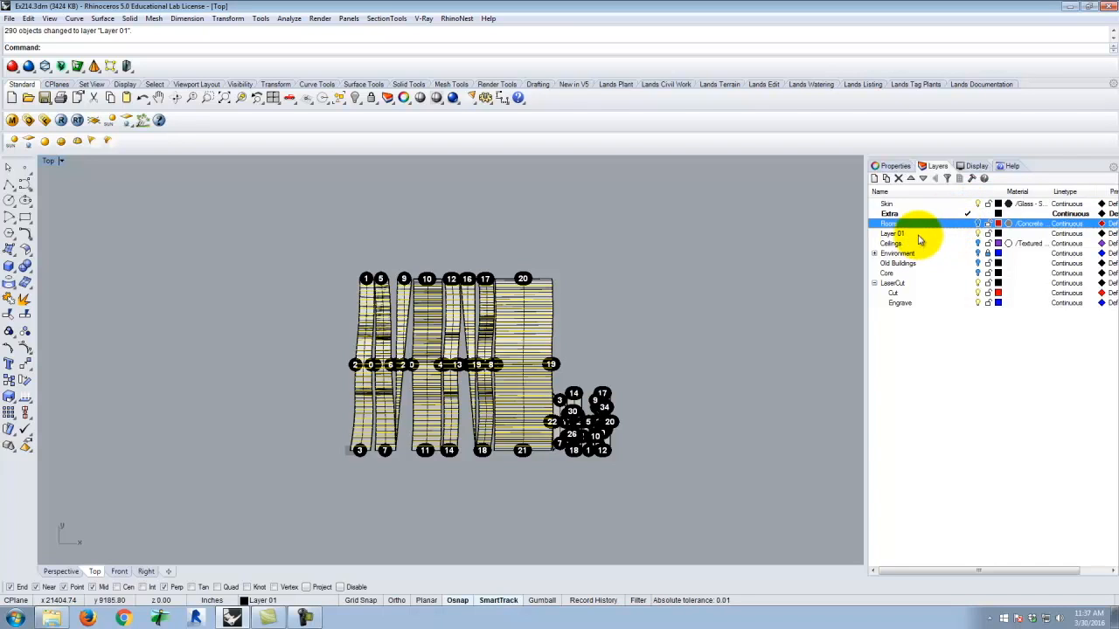
pyautogui.click(966, 234)
pyautogui.click(976, 214)
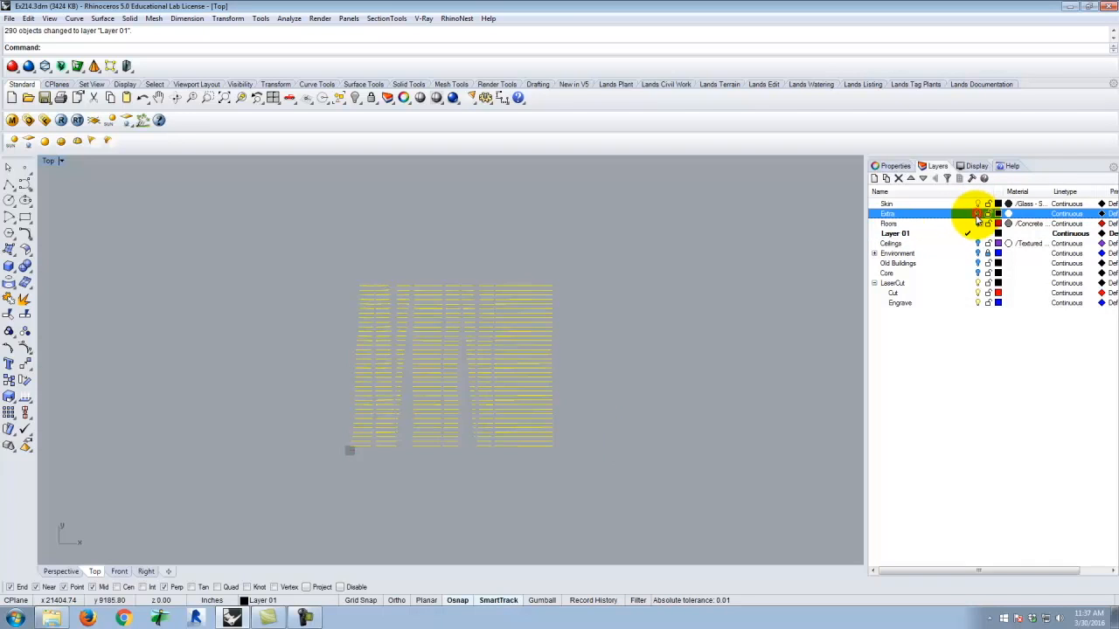
pyautogui.click(686, 289)
pyautogui.scroll(5, 477, 338)
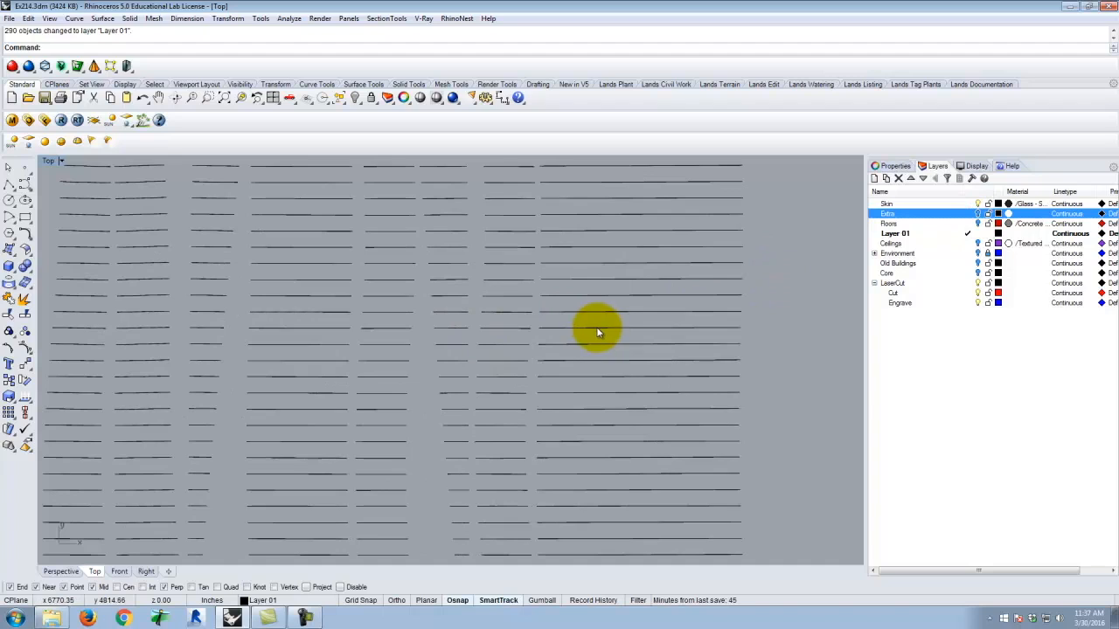
pyautogui.scroll(-3, 598, 332)
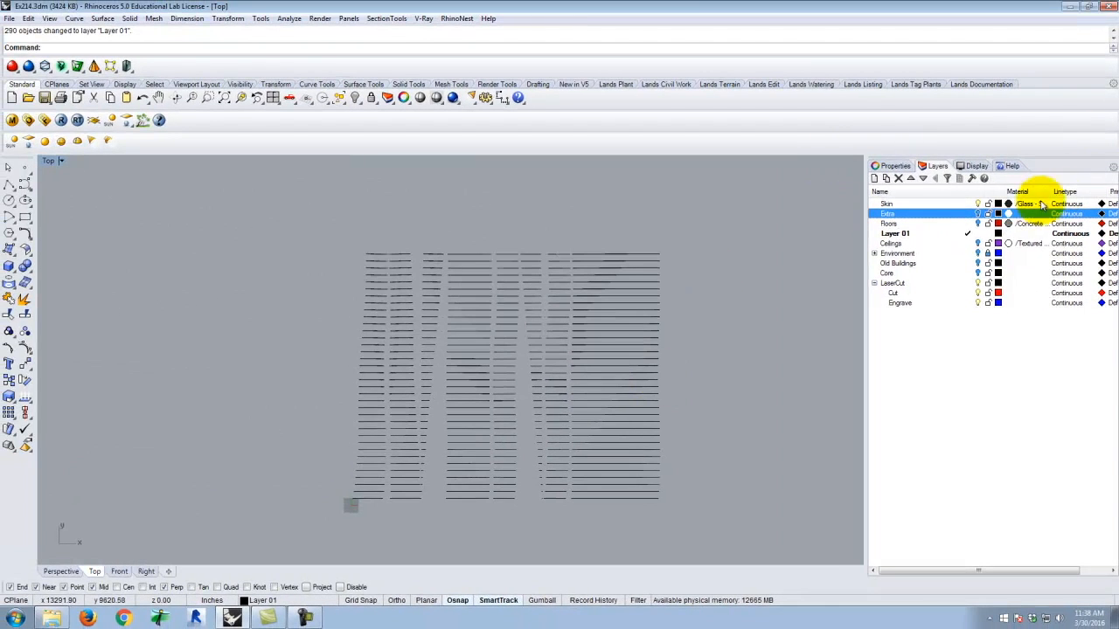
# Turn off the Skin layer and turn the Extra layer back on to view the unrolled strips with their floor curves.
pyautogui.scroll(-5, 492, 315)
pyautogui.scroll(5, 502, 320)
pyautogui.scroll(-4, 509, 348)
pyautogui.scroll(5, 487, 241)
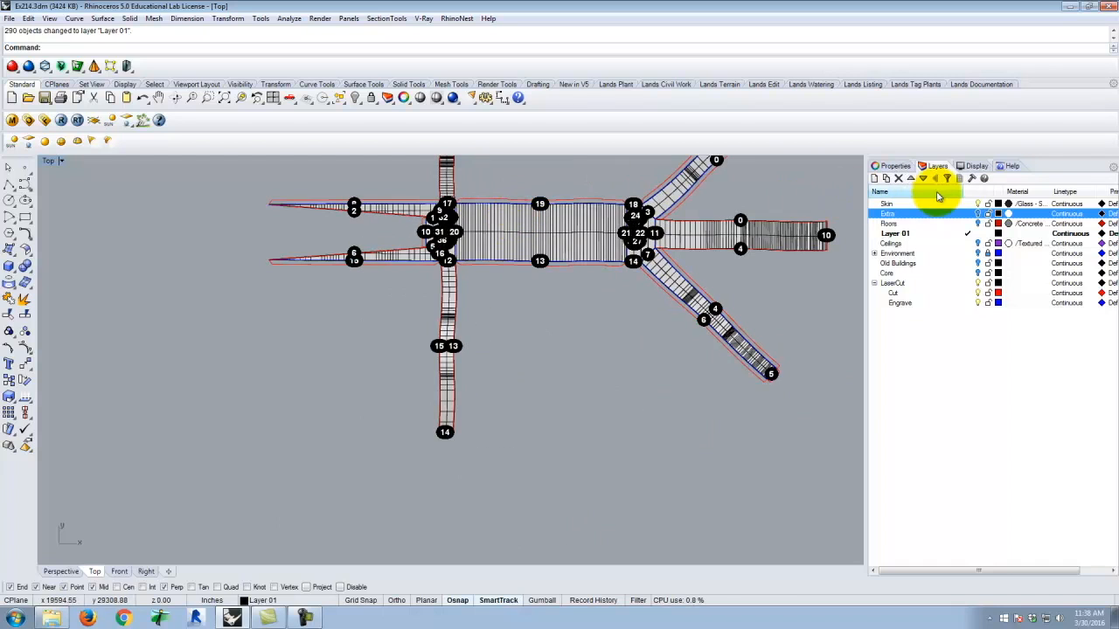
pyautogui.click(979, 204)
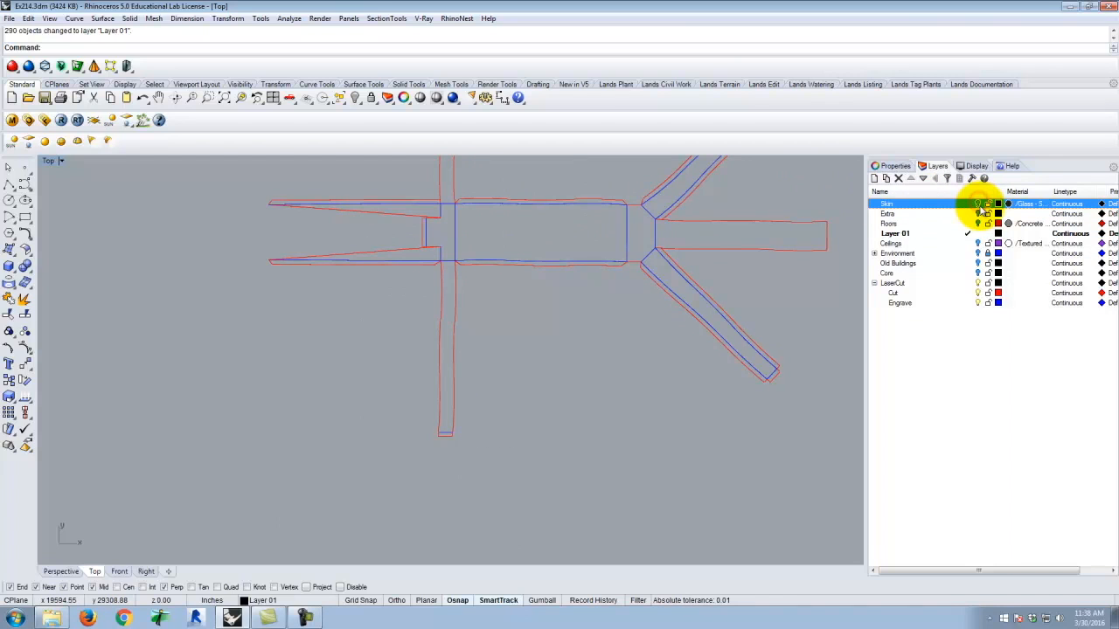
pyautogui.click(977, 214)
pyautogui.scroll(-5, 559, 312)
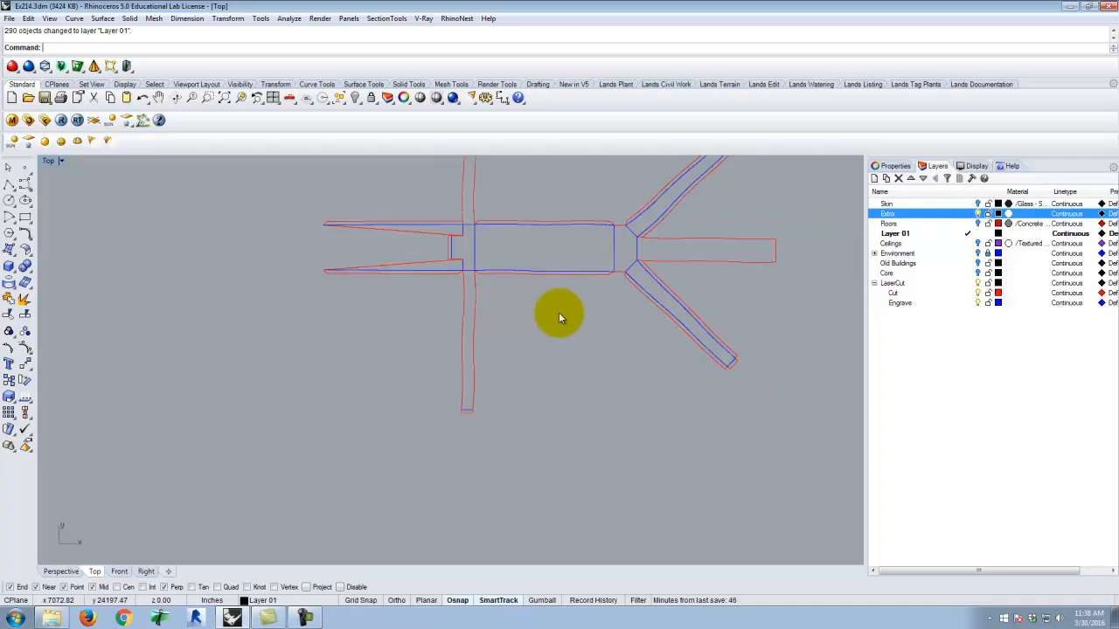
pyautogui.scroll(4, 559, 386)
pyautogui.scroll(-3, 575, 282)
pyautogui.scroll(6, 592, 369)
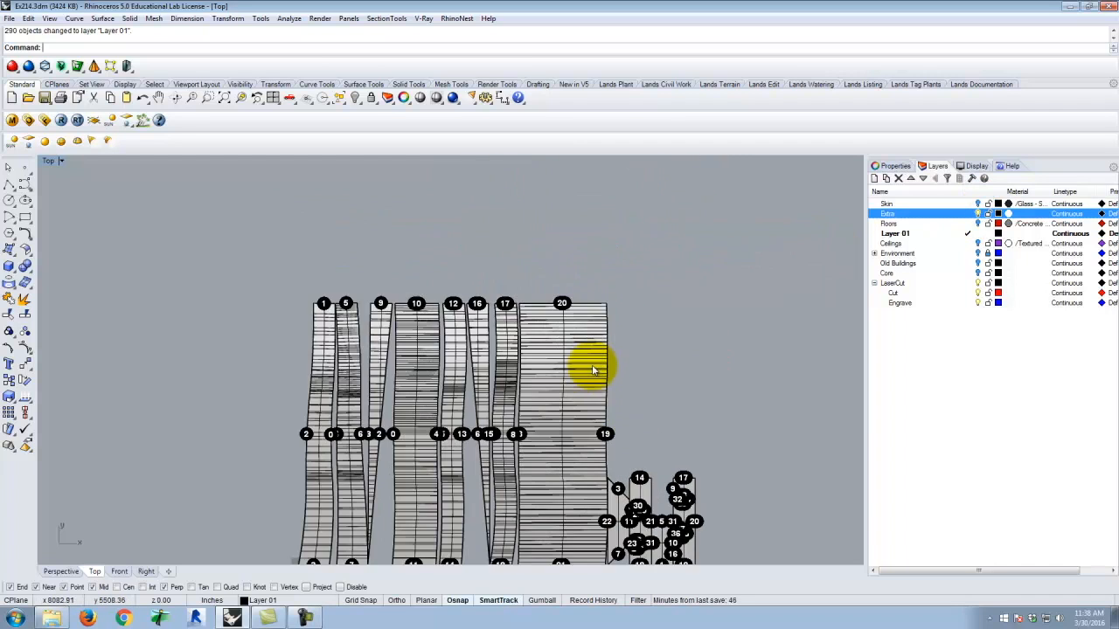
# Lock the Extra layer, turn on the Skin layer and select the floor curves on the widest unrolled strip.
pyautogui.scroll(-3, 754, 211)
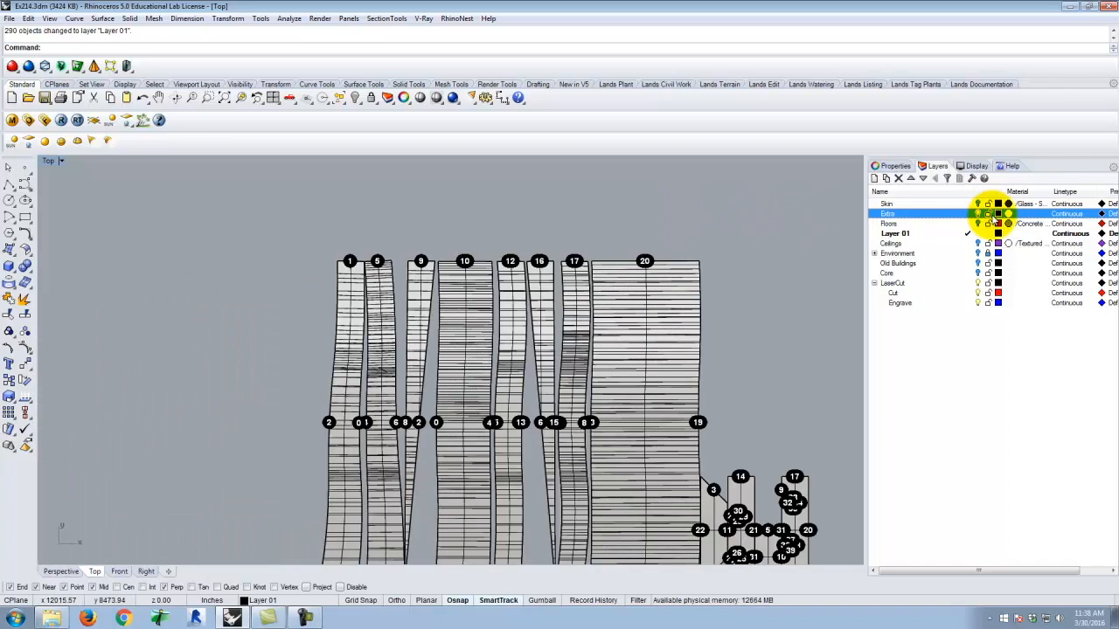
pyautogui.scroll(-3, 603, 244)
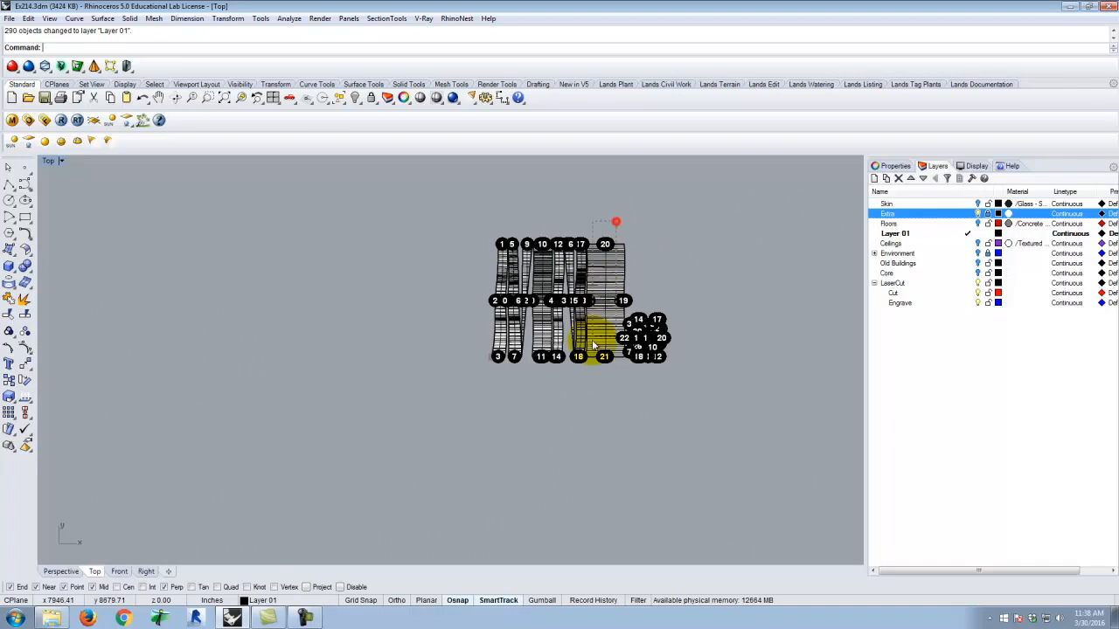
pyautogui.scroll(5, 609, 249)
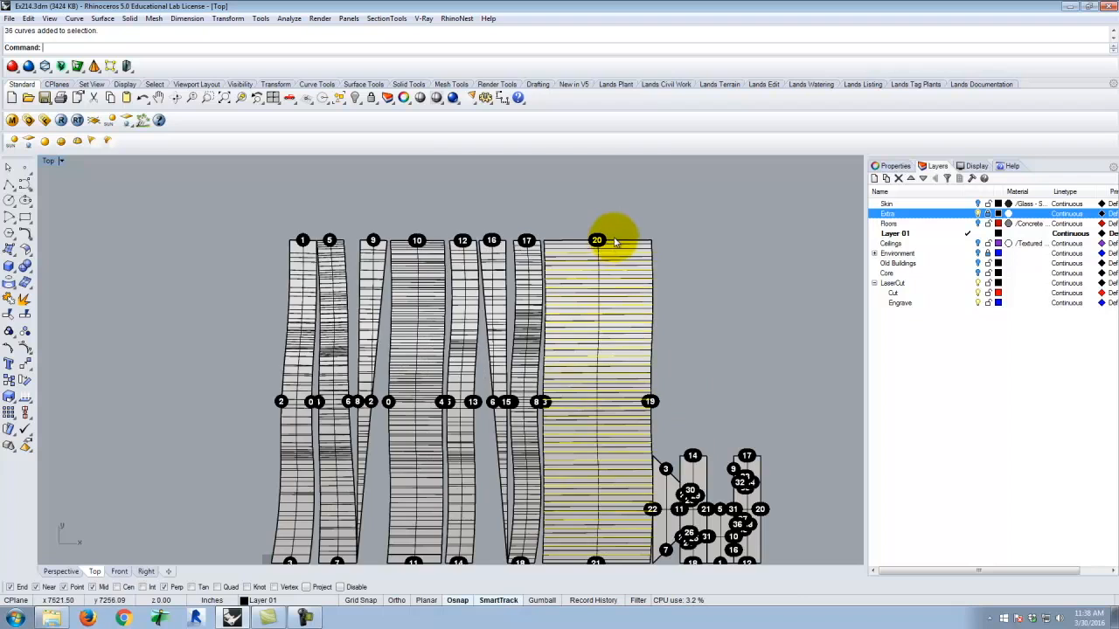
pyautogui.click(623, 217)
pyautogui.click(603, 245)
pyautogui.scroll(-3, 634, 223)
pyautogui.click(958, 204)
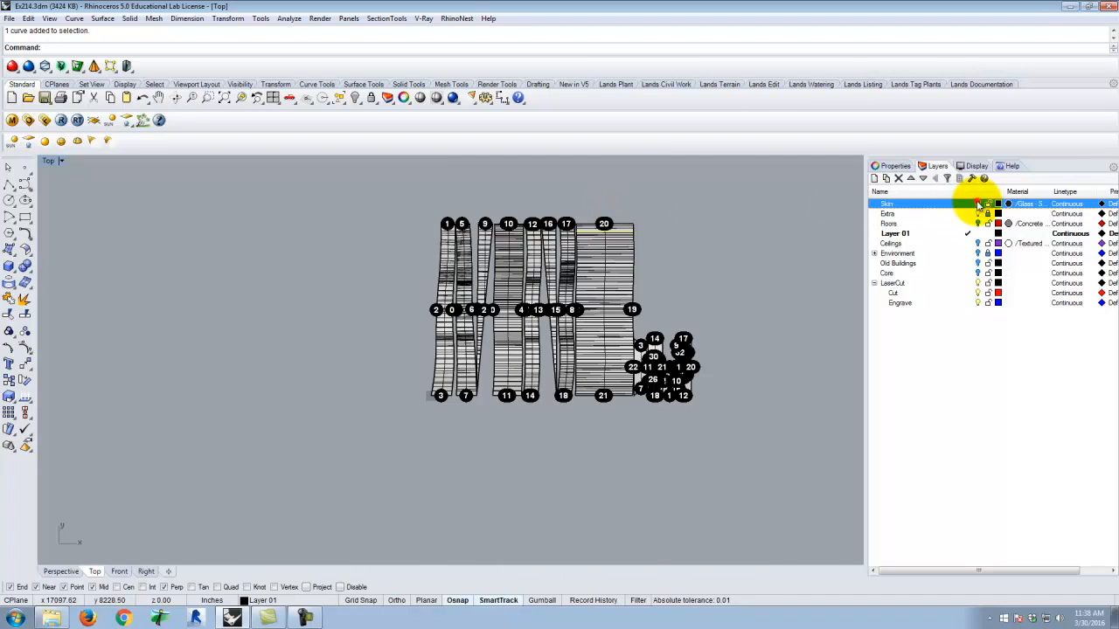
pyautogui.moveTo(618, 186); pyautogui.dragTo(592, 442)
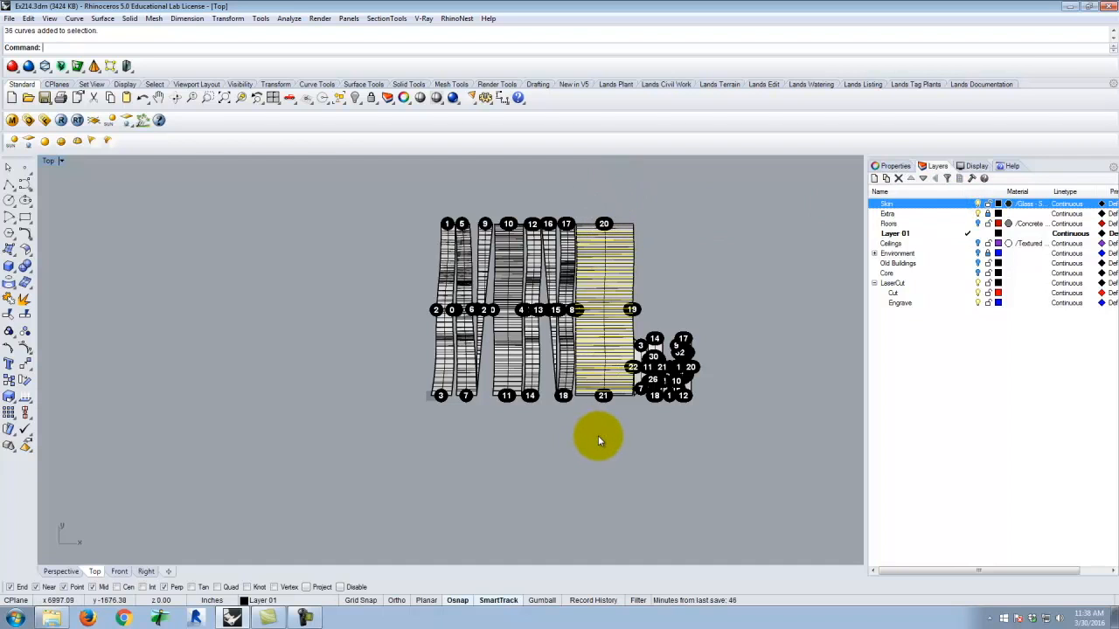
# Copy the selected floor curves from the strip's top corner to the matching corner of the wide central panel in the laser-cut layout.
pyautogui.write('Copy')
pyautogui.press('Return')
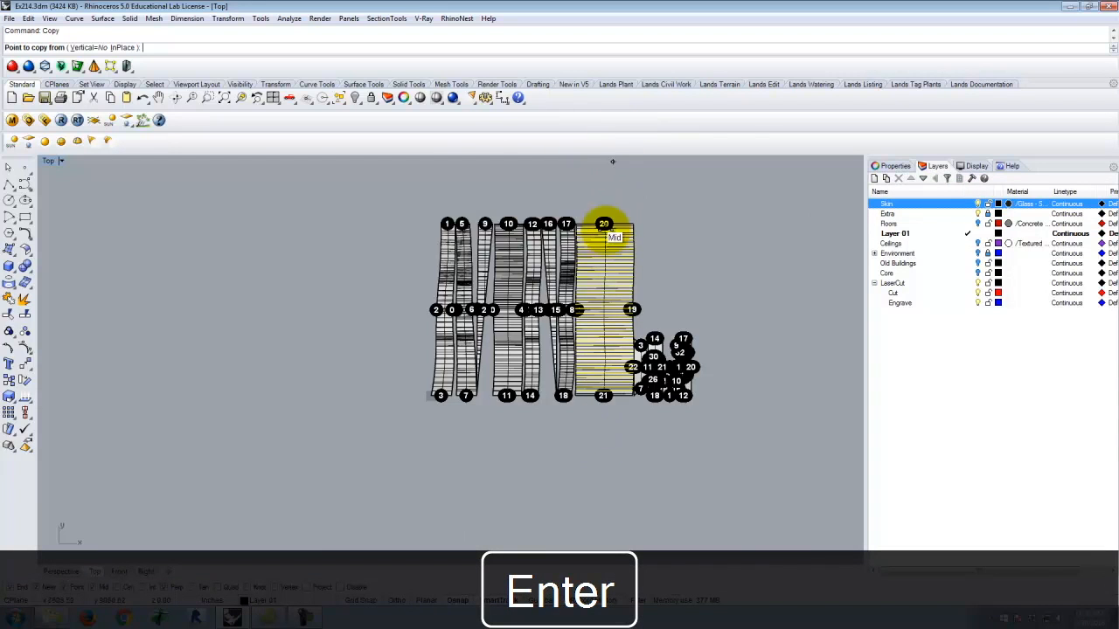
pyautogui.scroll(5, 577, 201)
pyautogui.click(497, 289)
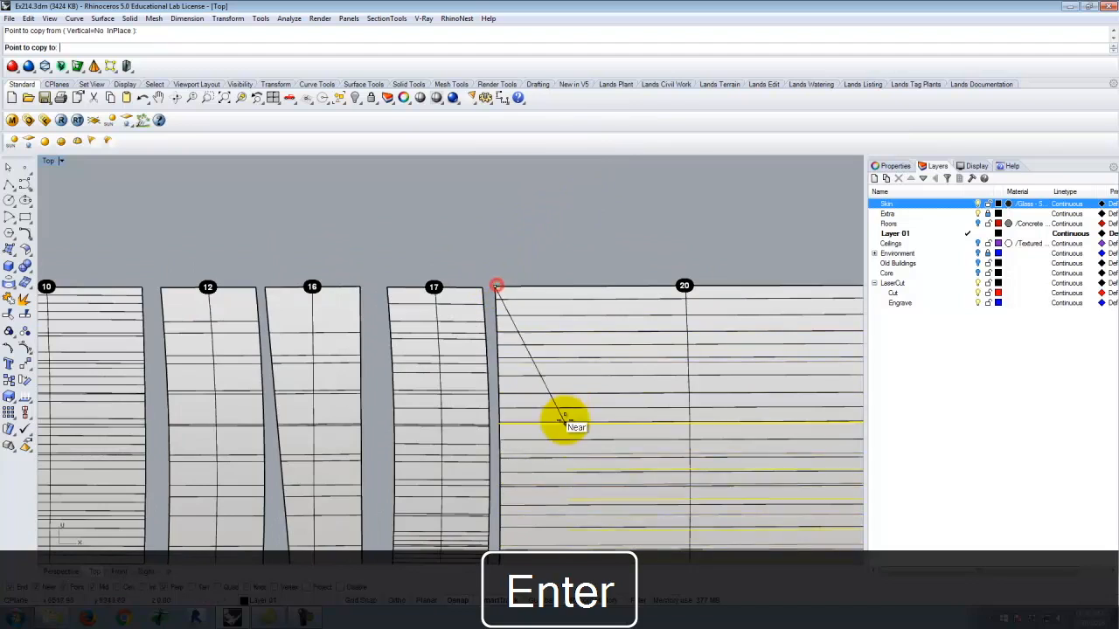
pyautogui.scroll(-6, 565, 424)
pyautogui.scroll(6, 577, 297)
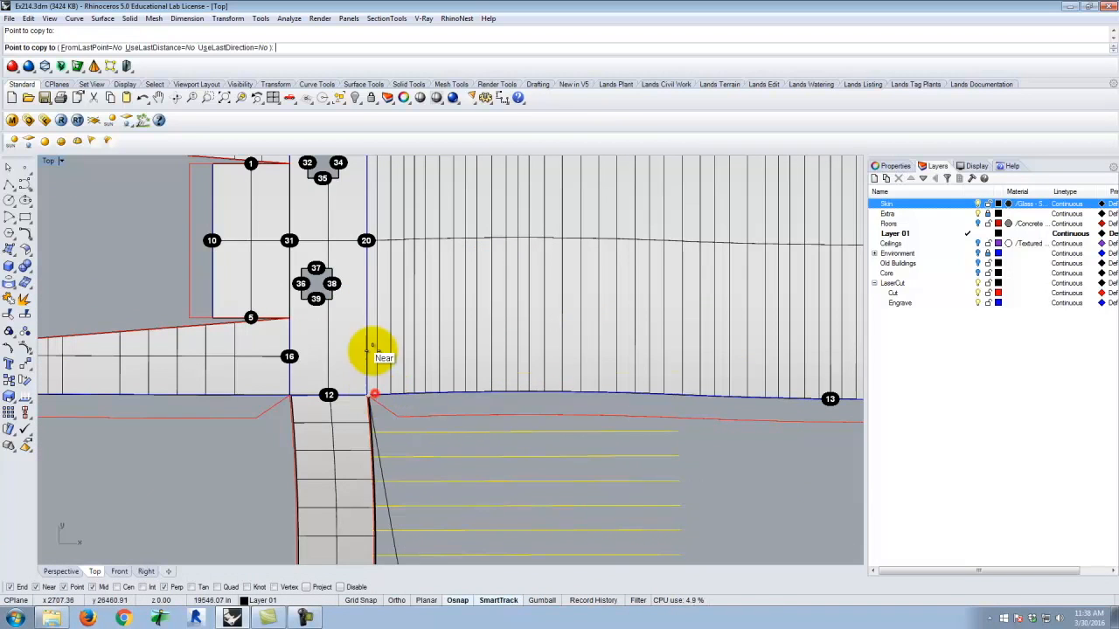
pyautogui.scroll(-6, 370, 358)
pyautogui.press('Escape')
# Select all the copied floor curves and rotate them 90 degrees about the corner of the central panel.
pyautogui.moveTo(493, 509); pyautogui.dragTo(468, 335)
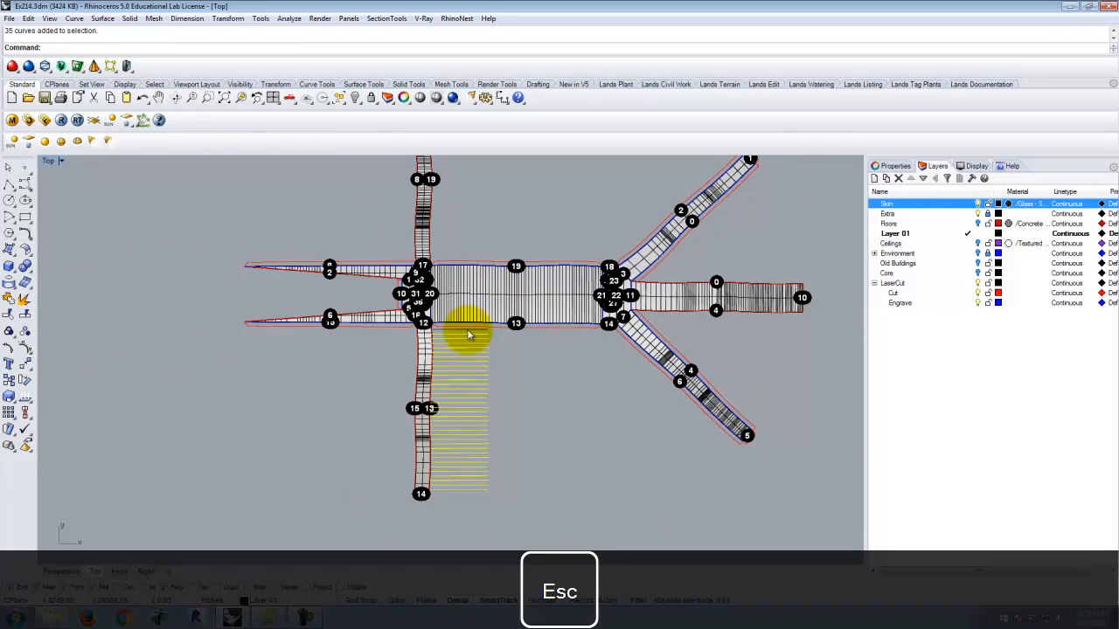
pyautogui.scroll(5, 494, 321)
pyautogui.keyDown('shift'); pyautogui.click(428, 351); pyautogui.keyUp('shift')
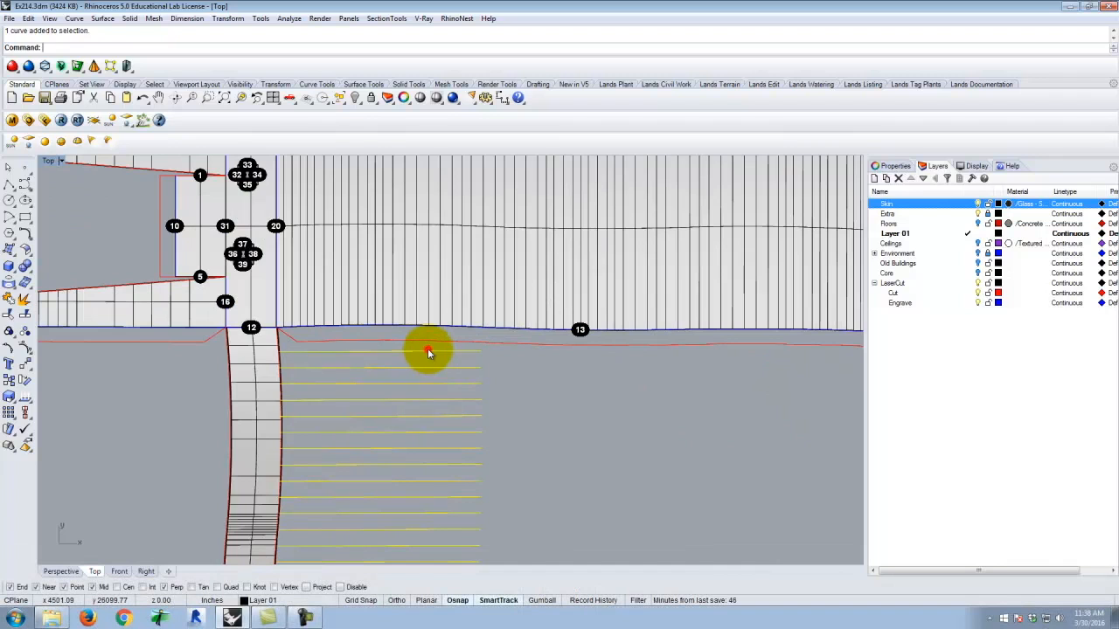
pyautogui.write('rotate')
pyautogui.press('Return')
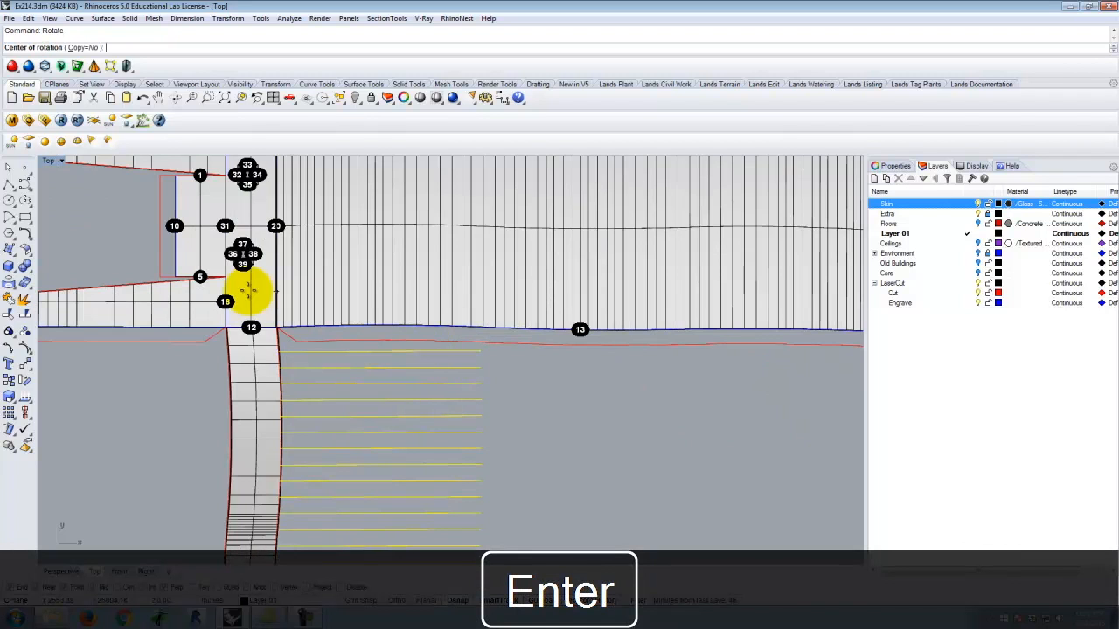
pyautogui.scroll(3, 280, 327)
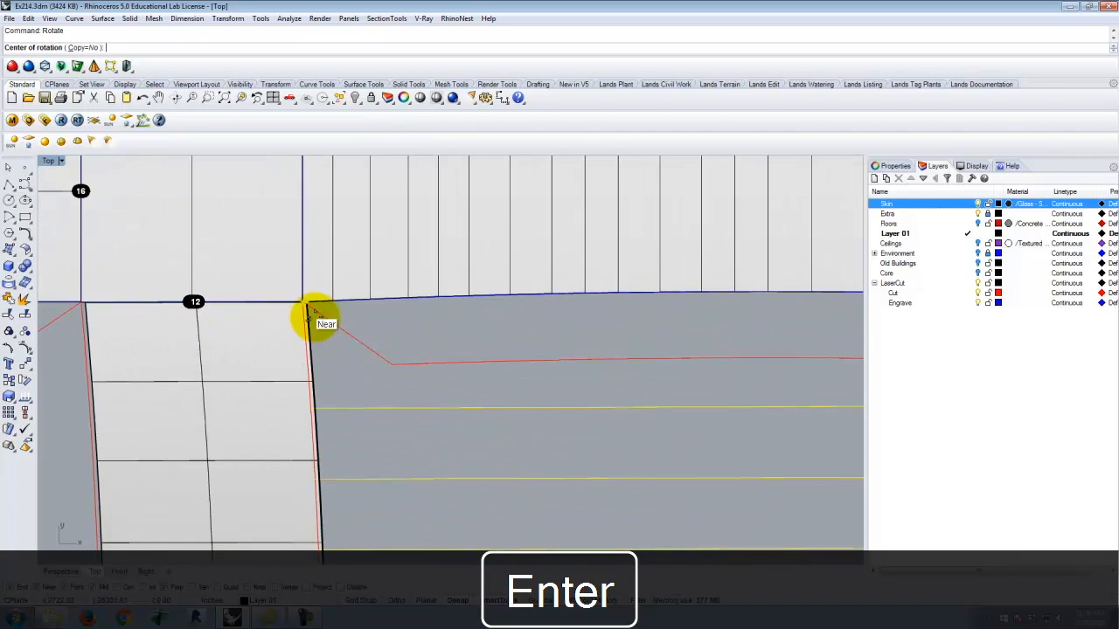
pyautogui.scroll(4, 310, 311)
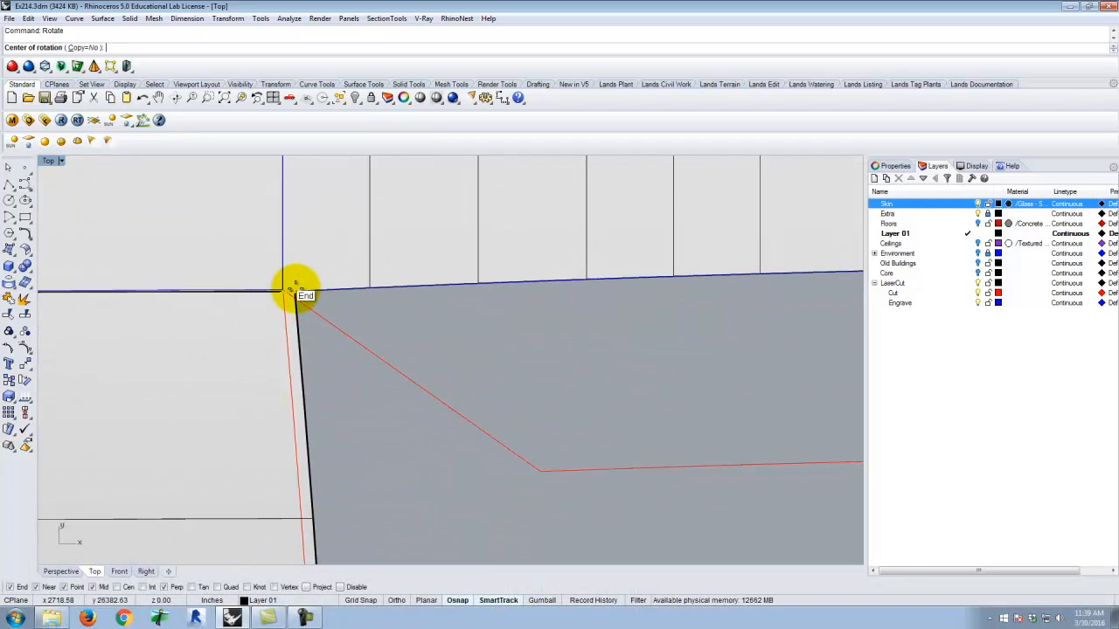
pyautogui.click(296, 288)
pyautogui.write('90')
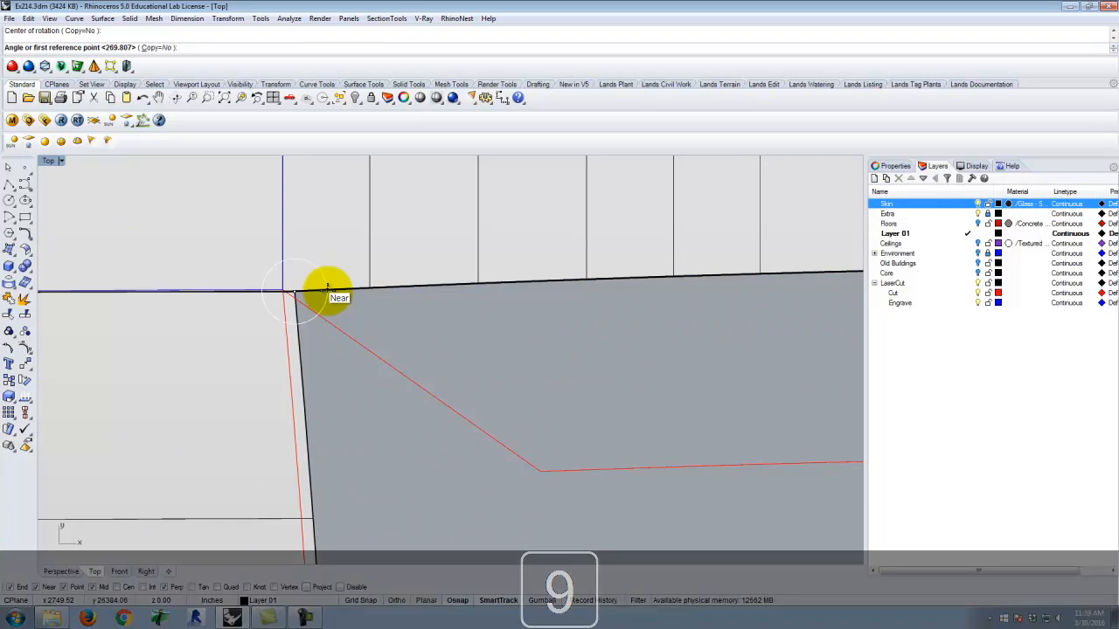
pyautogui.press('Return')
pyautogui.scroll(-8, 429, 380)
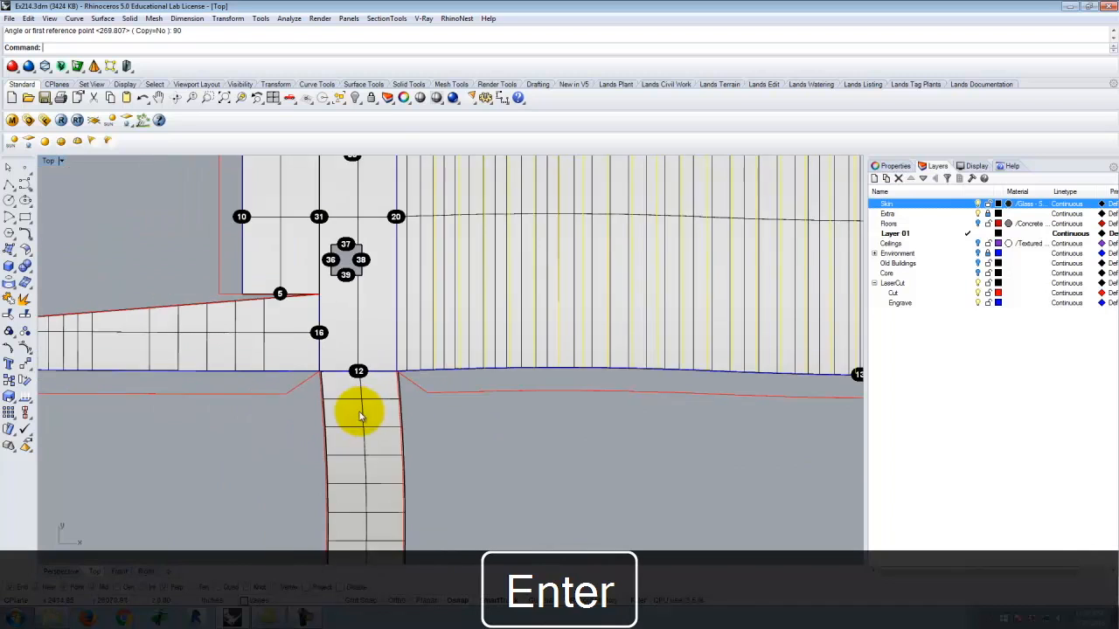
# Move the rotated floor lines onto the Engrave layer and turn off the Skin layer.
pyautogui.rightClick(915, 304)
pyautogui.click(965, 512)
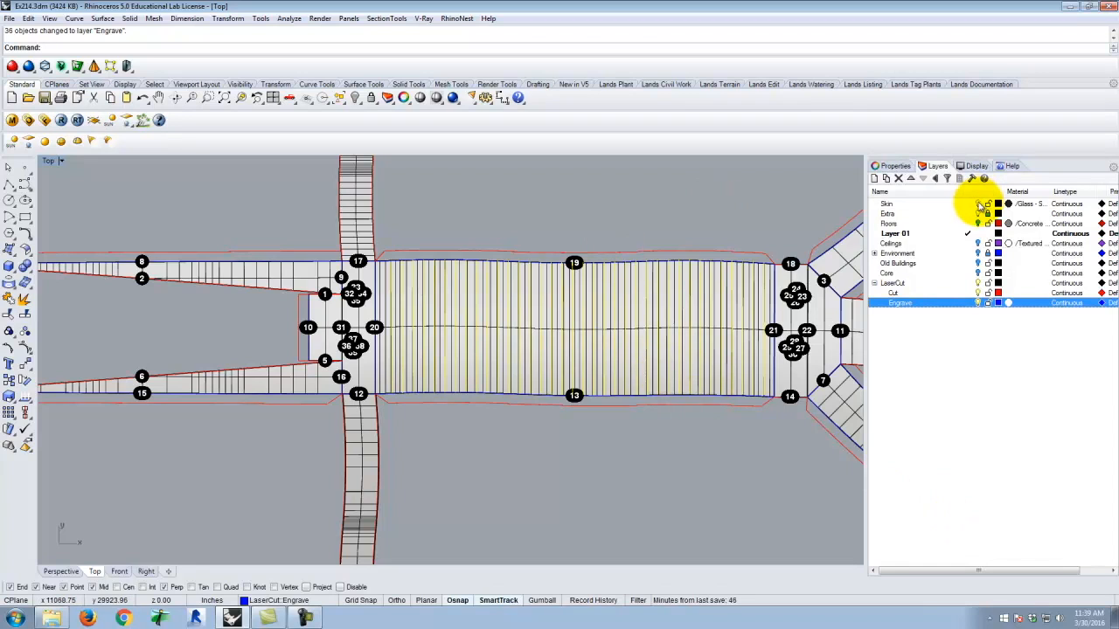
pyautogui.click(978, 203)
pyautogui.click(622, 204)
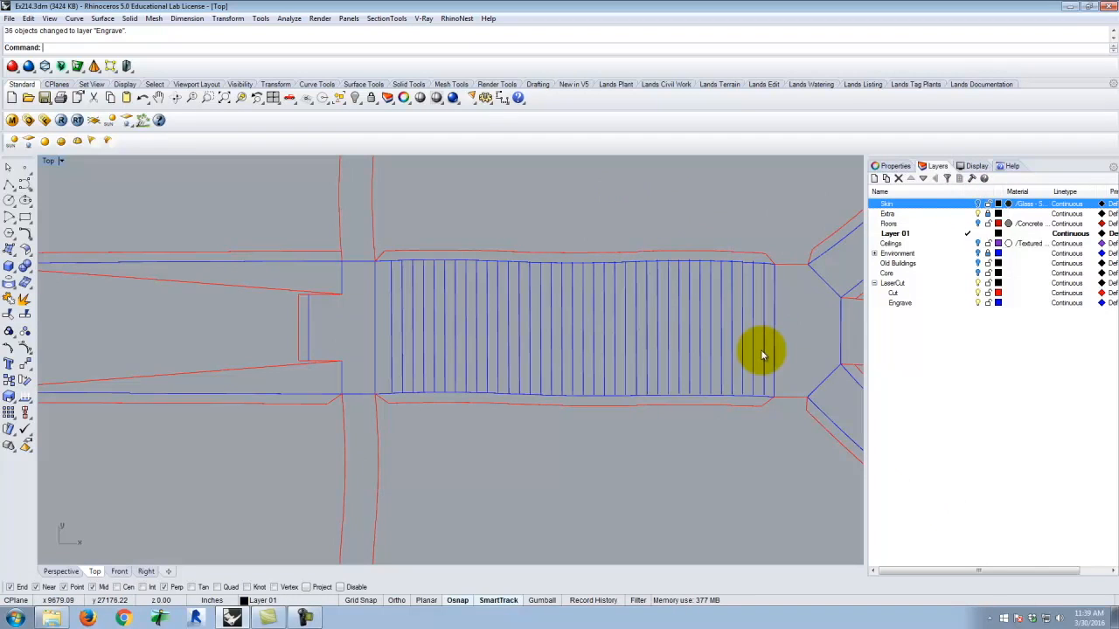
# Select all the floor lines inside the central panel without its outline.
pyautogui.scroll(5, 761, 355)
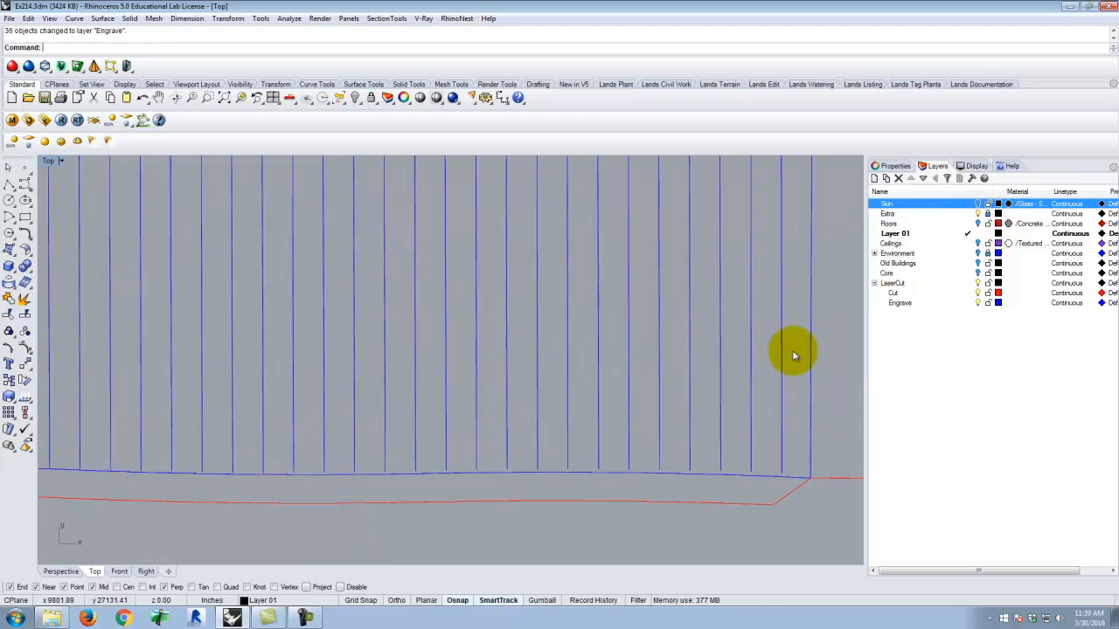
pyautogui.moveTo(790, 356); pyautogui.dragTo(292, 303)
pyautogui.scroll(-4, 670, 365)
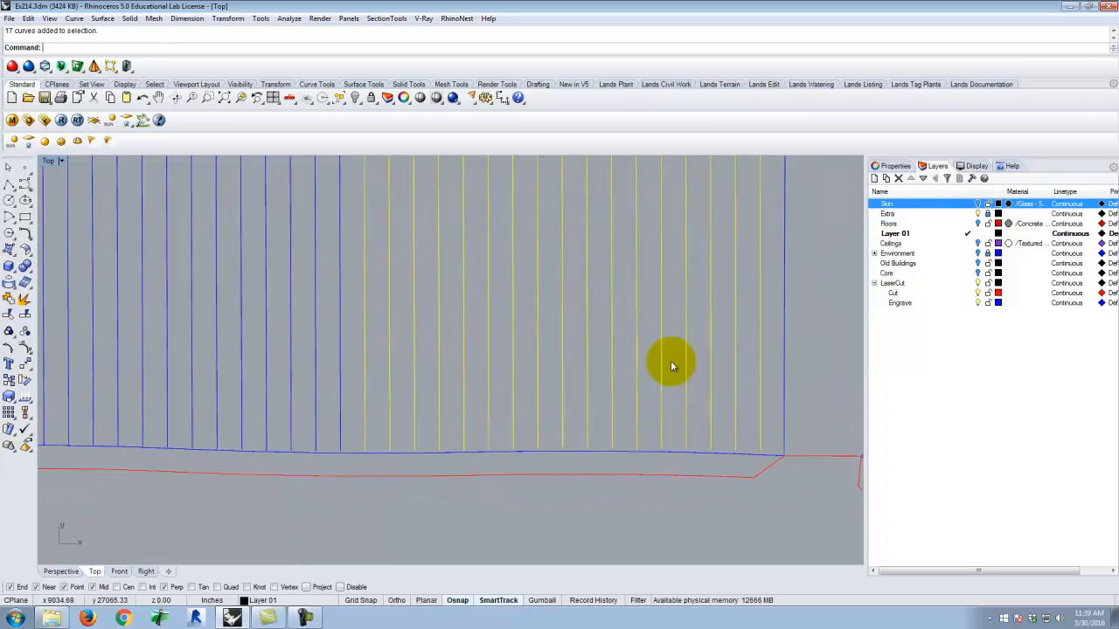
pyautogui.scroll(4, 603, 365)
pyautogui.keyDown('shift'); pyautogui.moveTo(582, 359); pyautogui.dragTo(118, 357); pyautogui.keyUp('shift')
# Turn on the Skin layer and move the floor lines from the adjoining strip's corner onto the engraved corner of the central panel.
pyautogui.write('m')
pyautogui.press('Return')
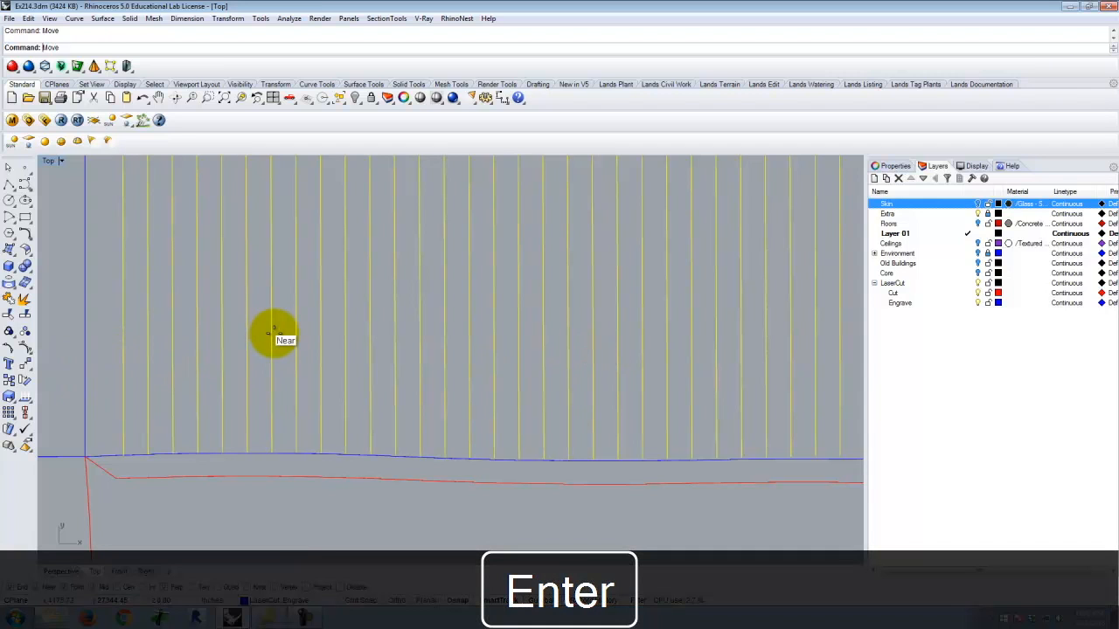
pyautogui.click(977, 204)
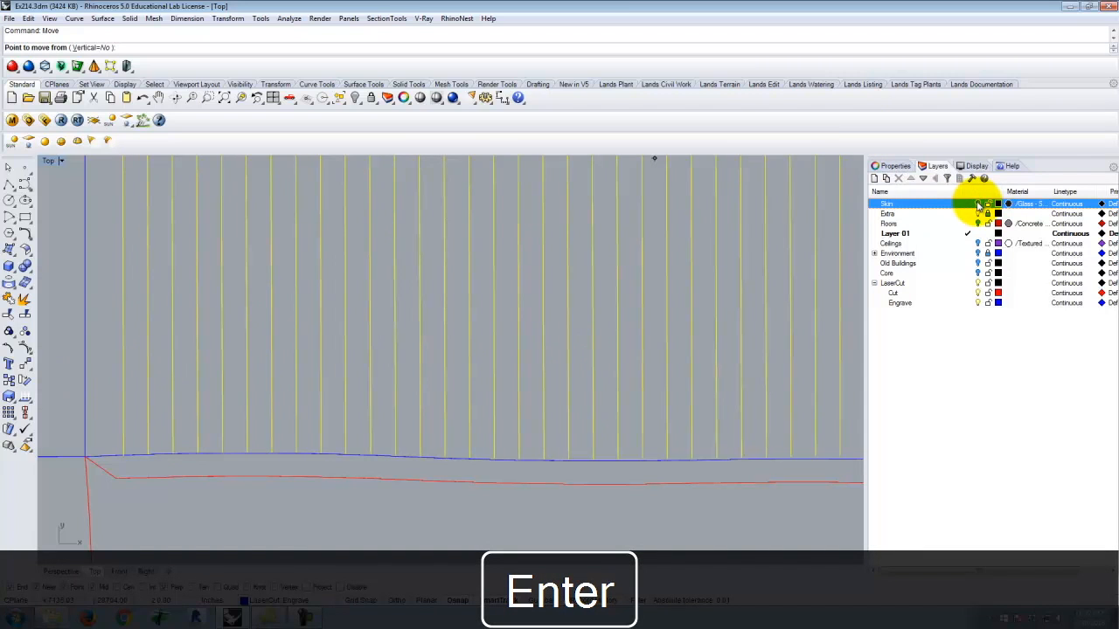
pyautogui.scroll(3, 83, 450)
pyautogui.scroll(5, 82, 447)
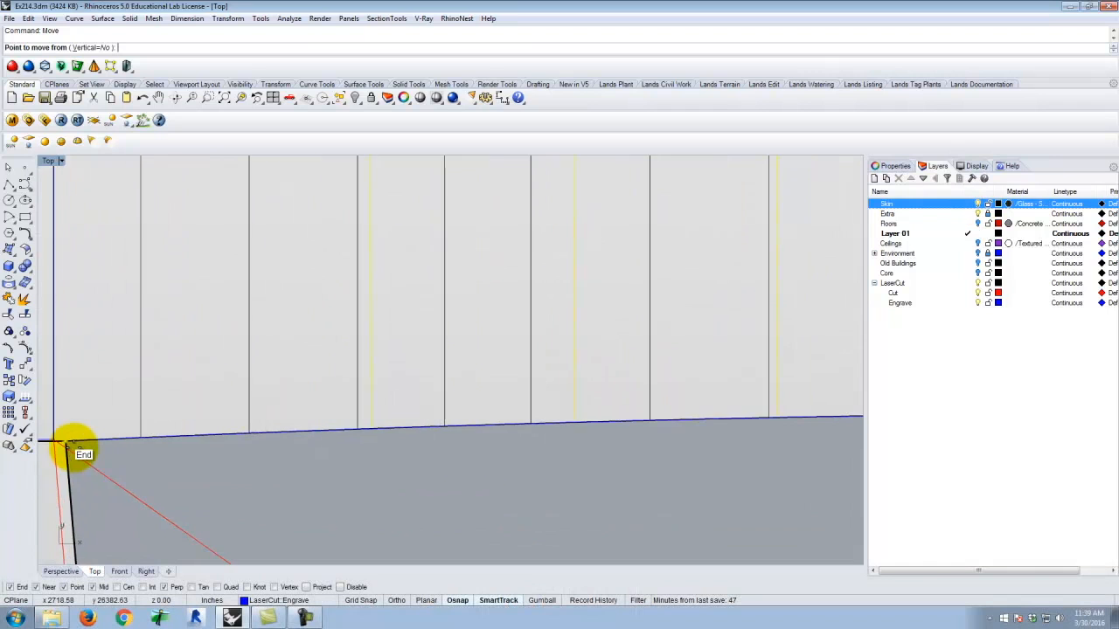
pyautogui.click(54, 439)
pyautogui.press('Escape')
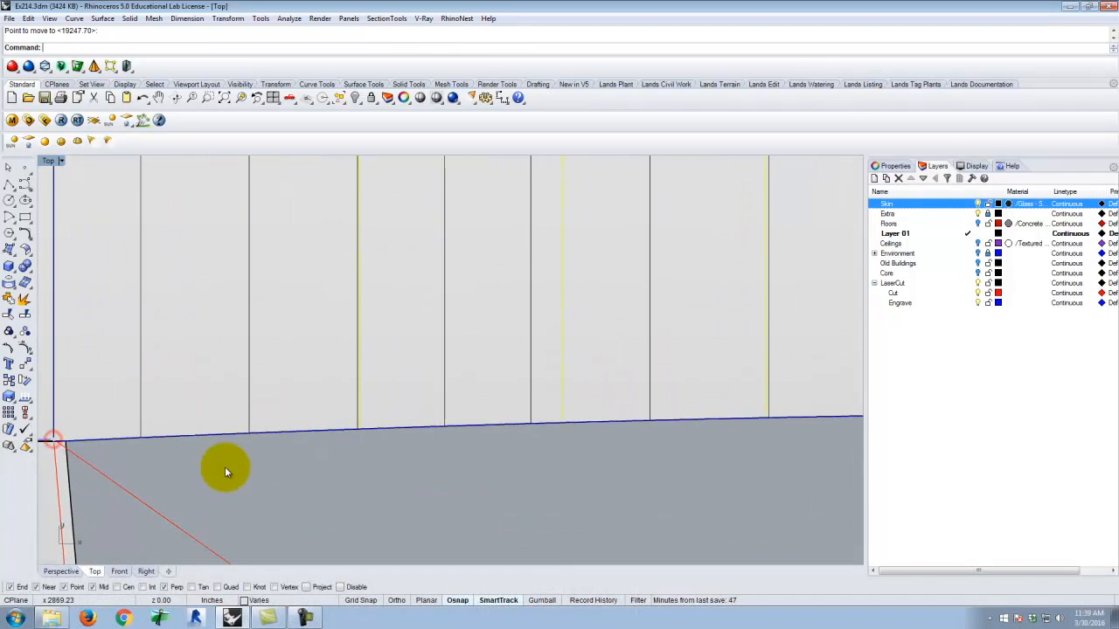
# Turn off the Skin layer and check the floor lines against the cut and engrave outlines.
pyautogui.scroll(-5, 297, 472)
pyautogui.scroll(-4, 357, 477)
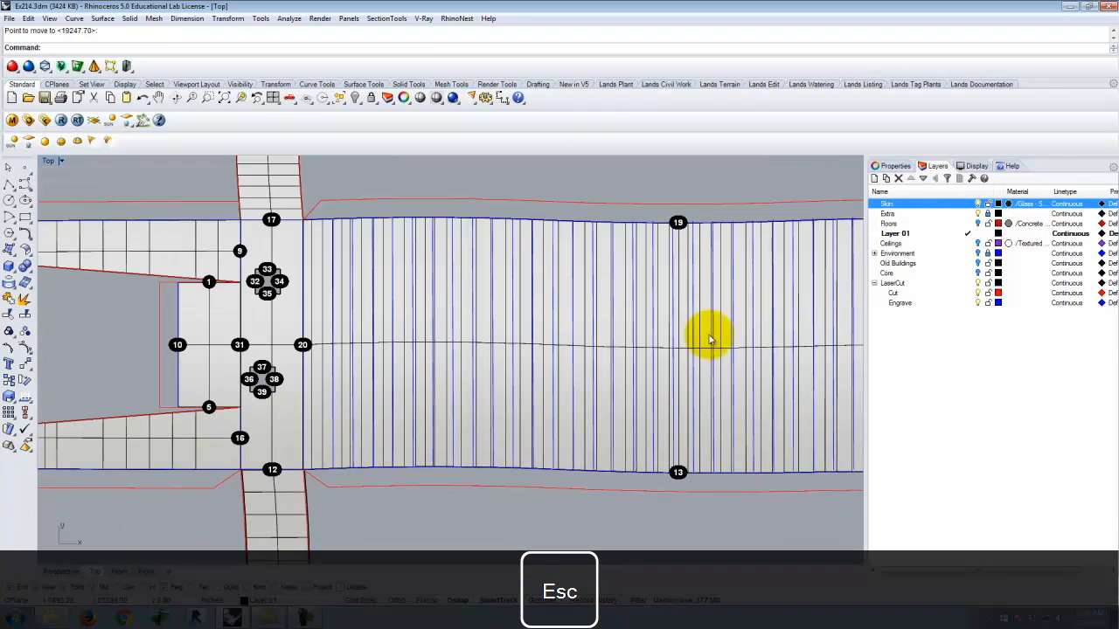
pyautogui.click(978, 204)
pyautogui.scroll(-3, 437, 324)
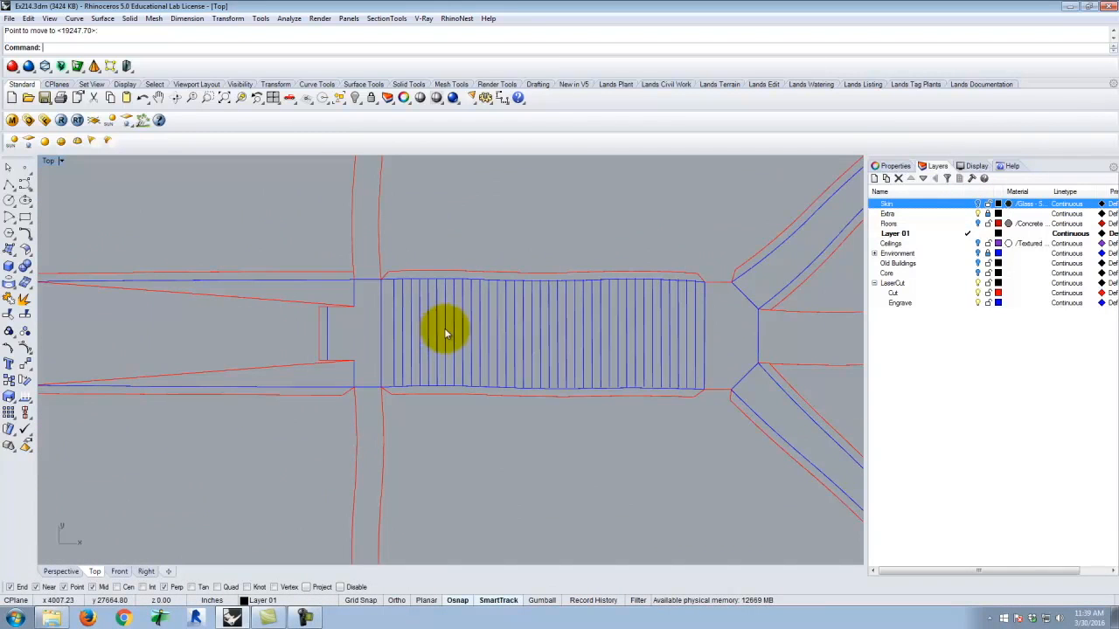
pyautogui.scroll(2, 699, 391)
pyautogui.scroll(1, 700, 393)
pyautogui.scroll(-3, 710, 414)
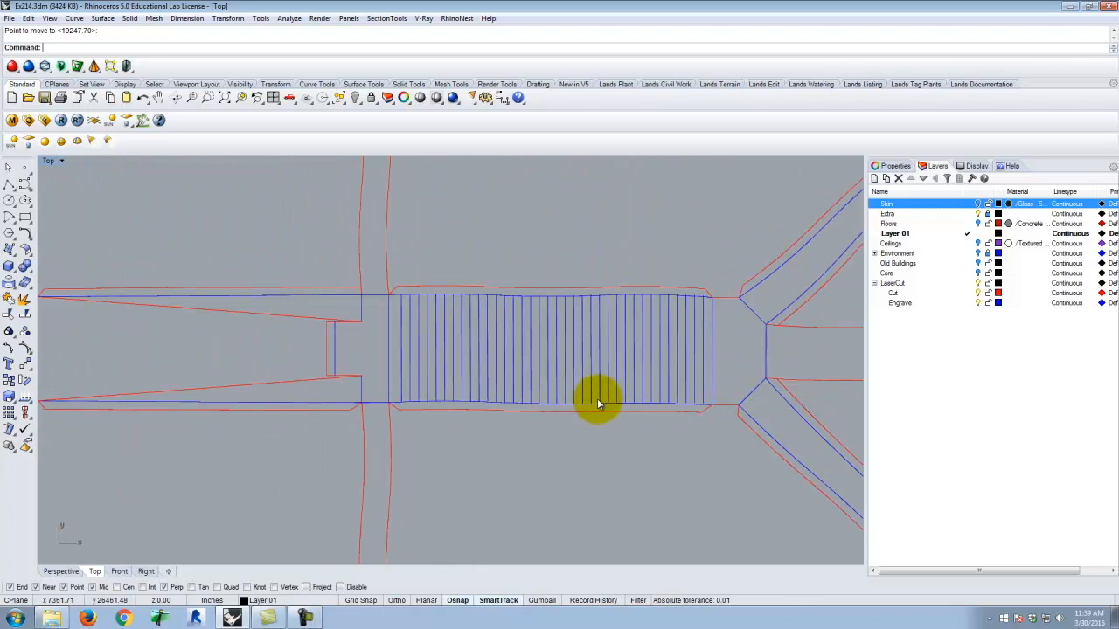
pyautogui.scroll(-3, 372, 336)
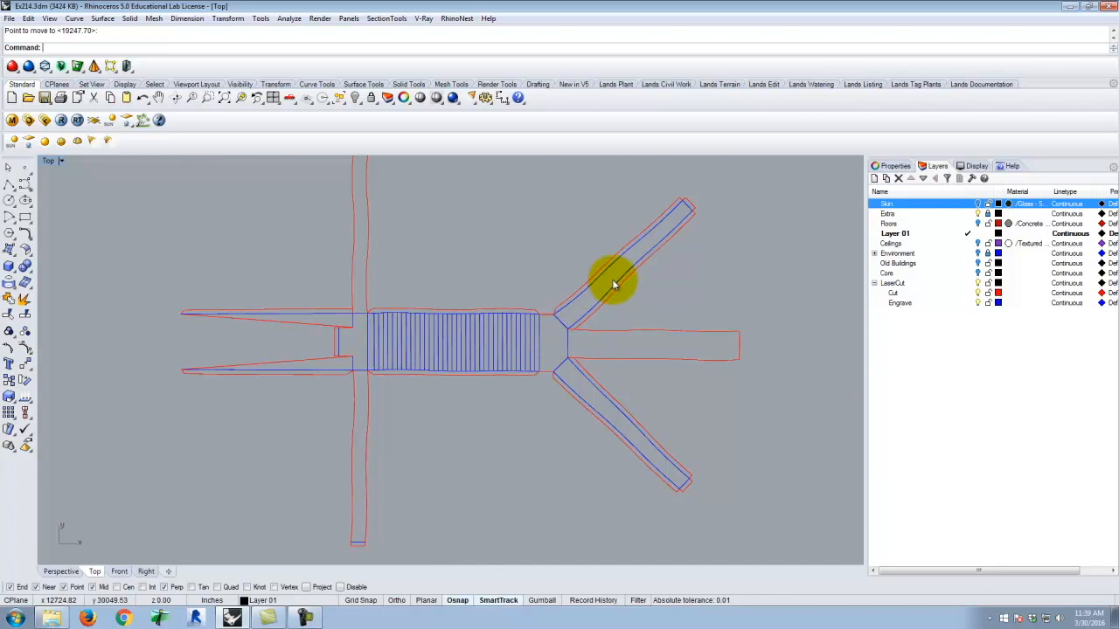
# Examine the spacing and ends of the engraved floor lines and the whole laser-cut layout.
pyautogui.click(354, 321)
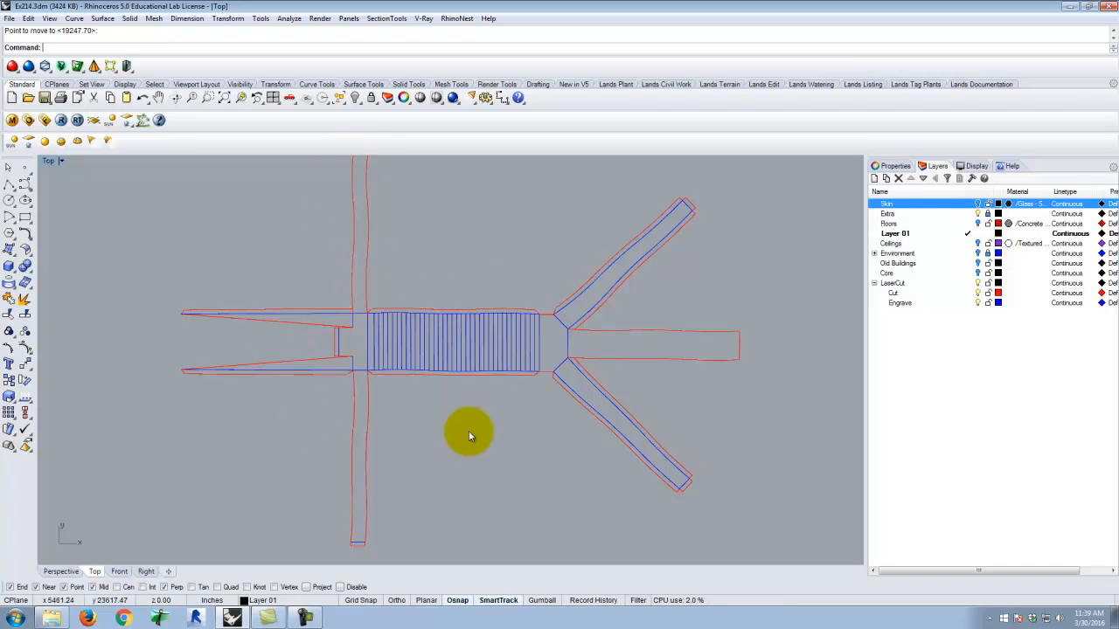
pyautogui.scroll(5, 461, 326)
pyautogui.scroll(3, 461, 328)
pyautogui.scroll(-5, 654, 332)
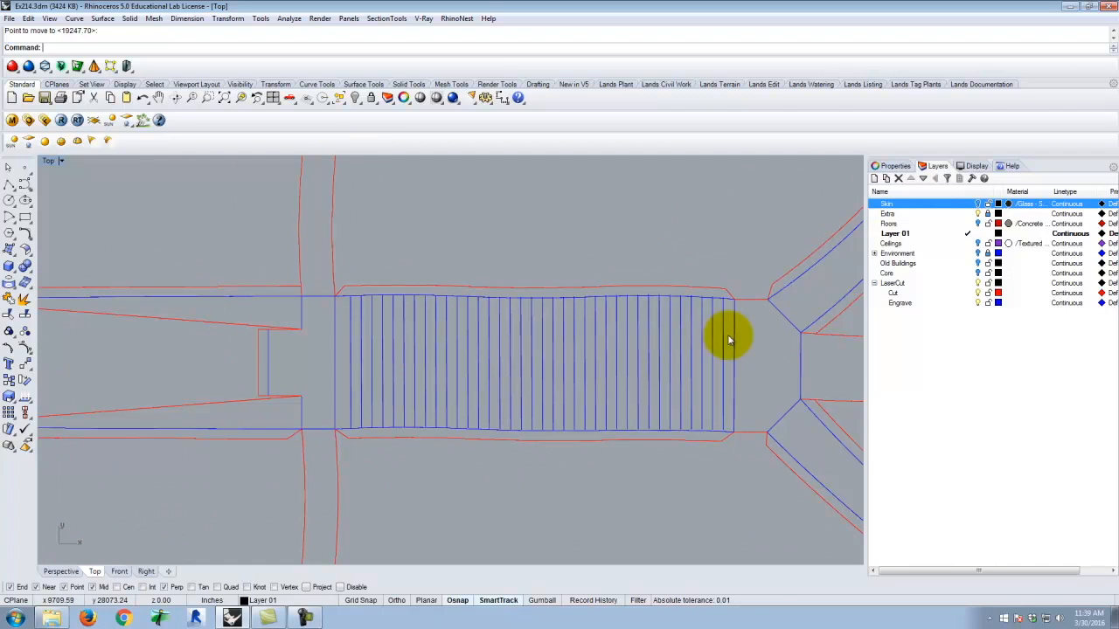
pyautogui.scroll(5, 703, 345)
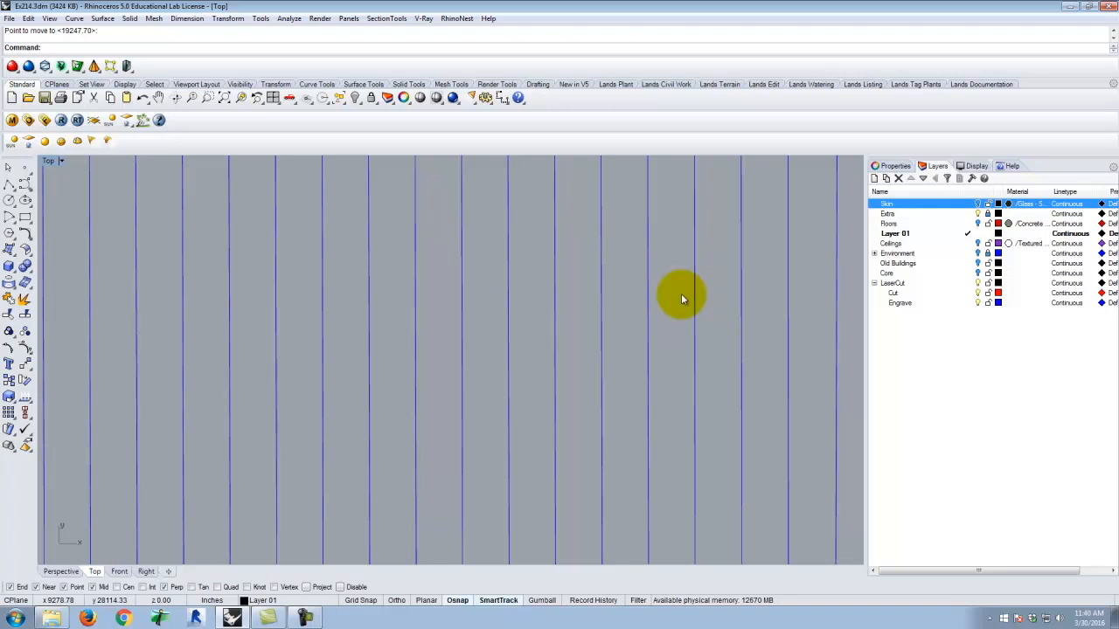
pyautogui.scroll(-18, 418, 470)
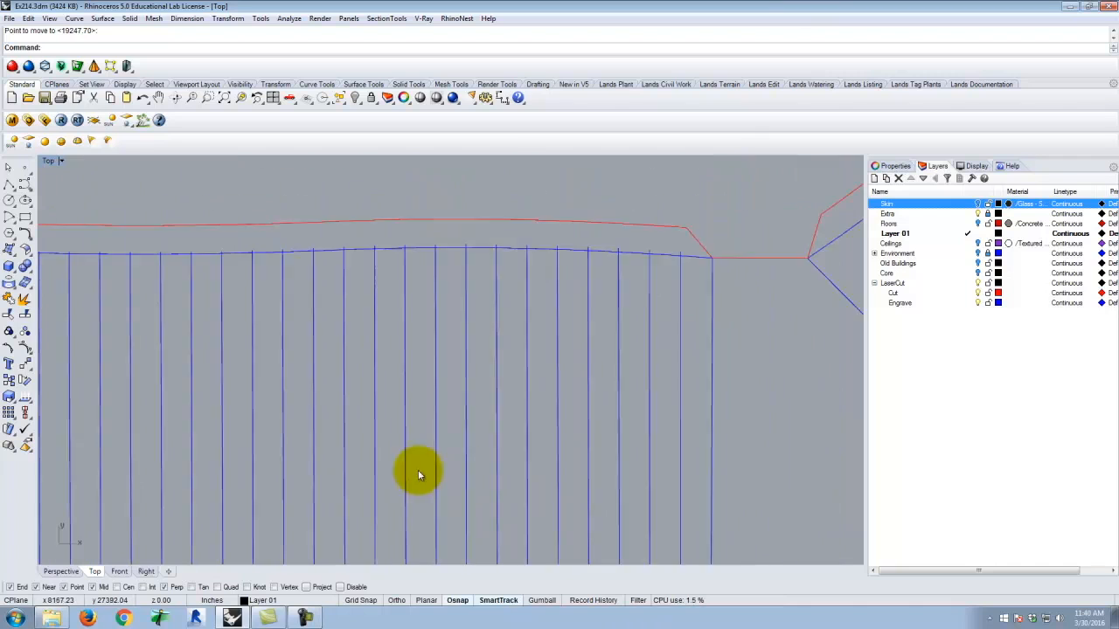
pyautogui.scroll(-5, 530, 243)
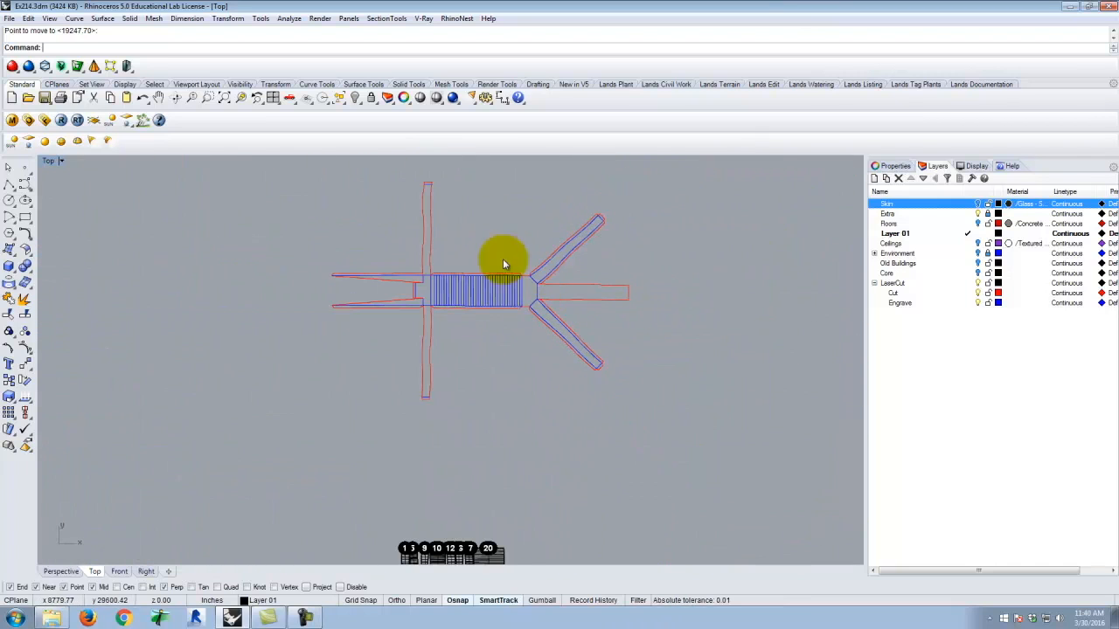
pyautogui.scroll(1, 542, 242)
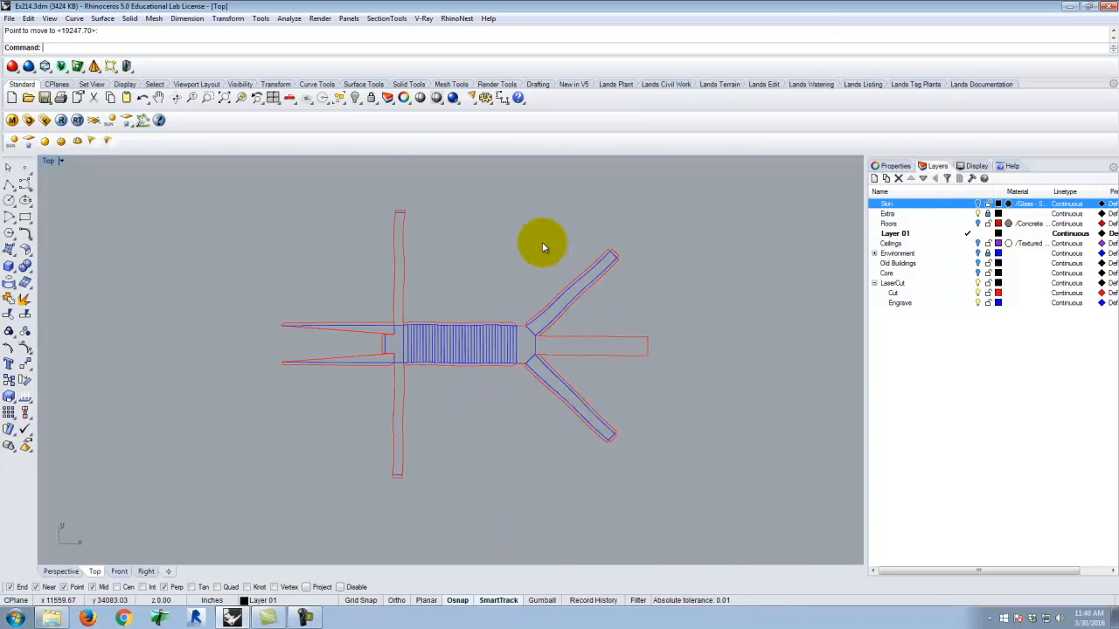
pyautogui.scroll(3, 607, 309)
pyautogui.scroll(-1, 472, 397)
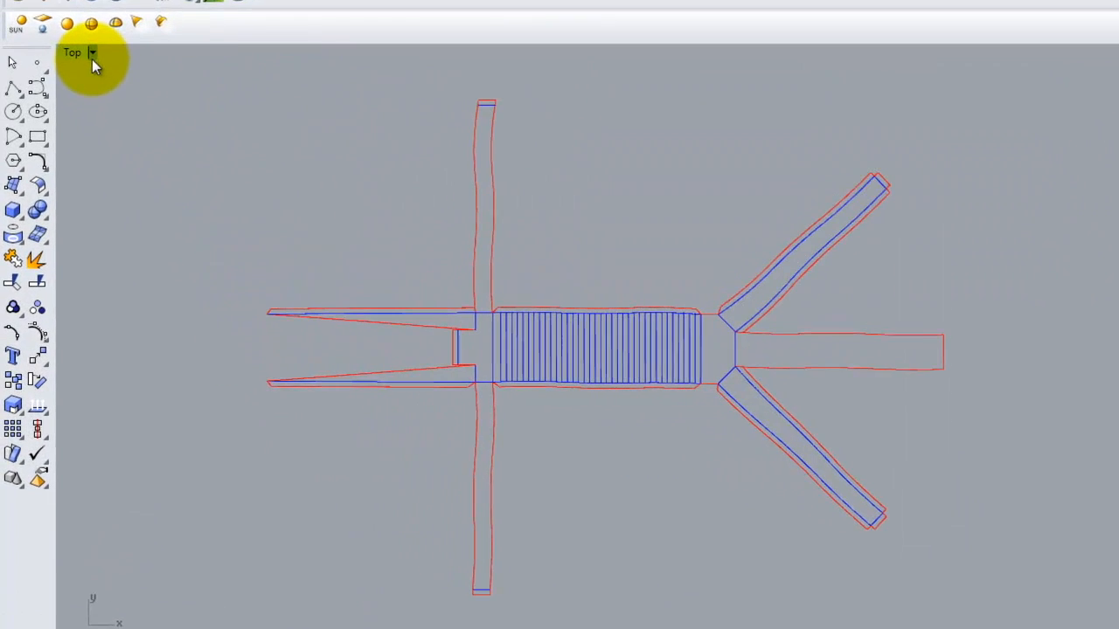
# Start capturing the Top viewport to an image file.
pyautogui.click(61, 161)
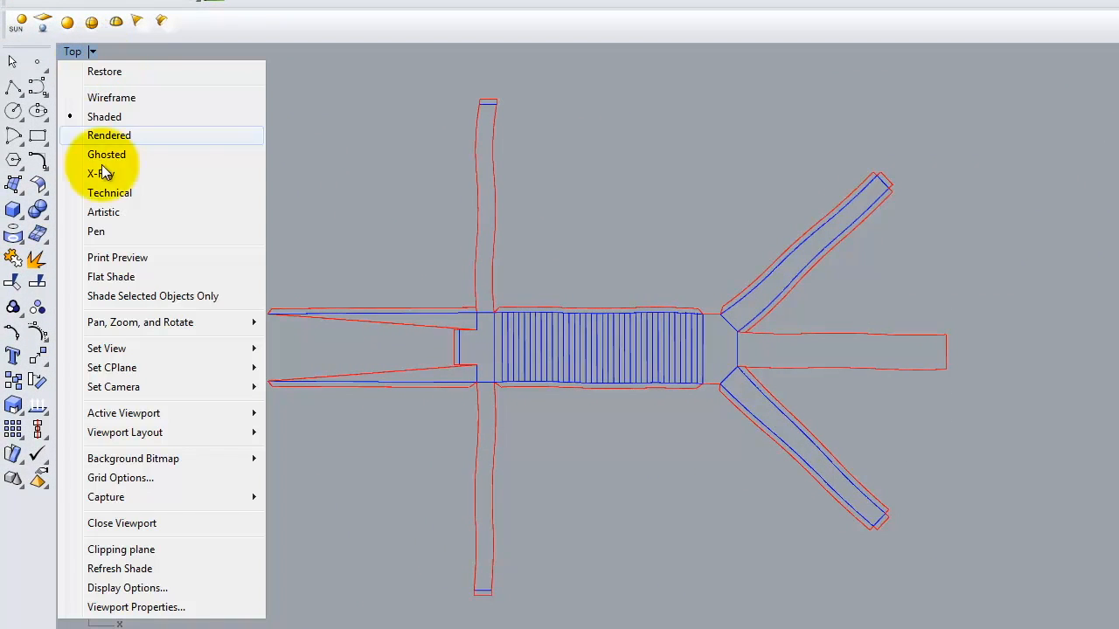
pyautogui.moveTo(171, 500)
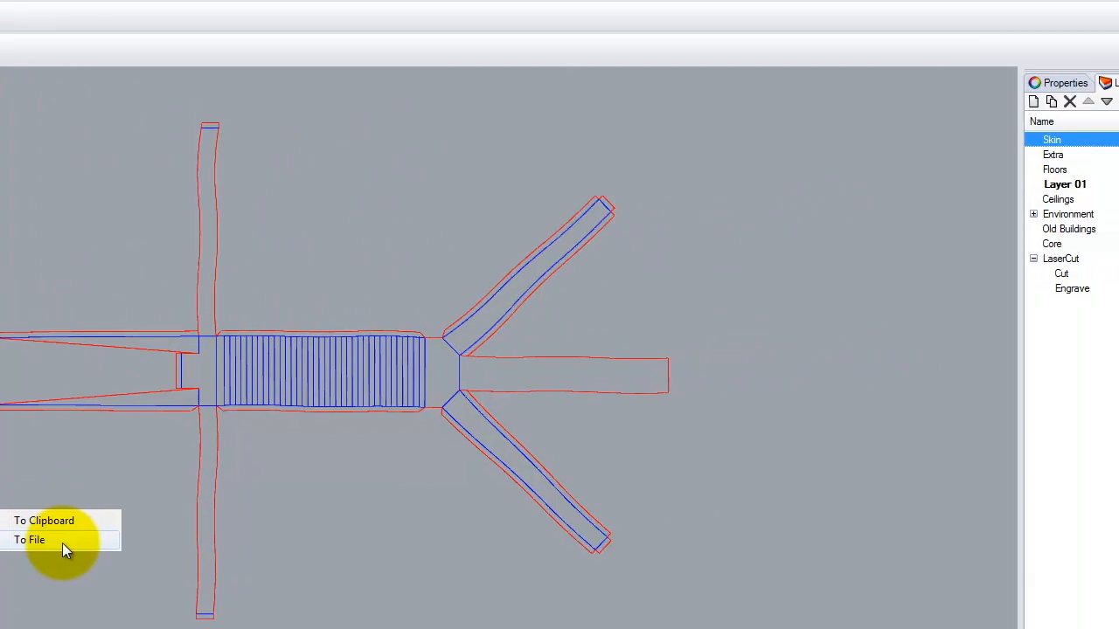
pyautogui.click(328, 521)
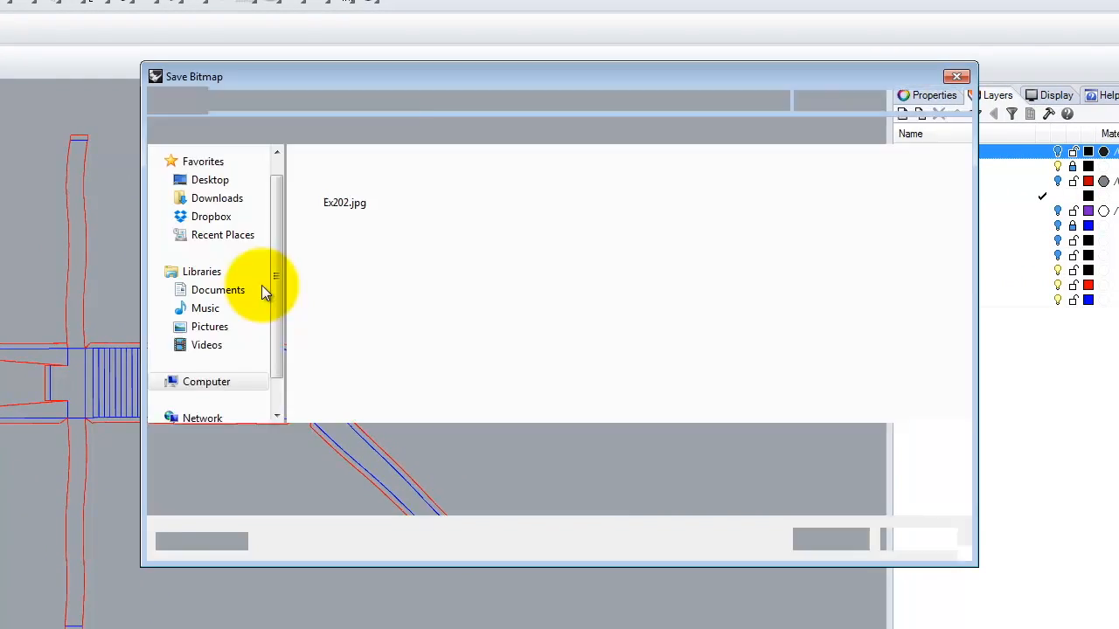